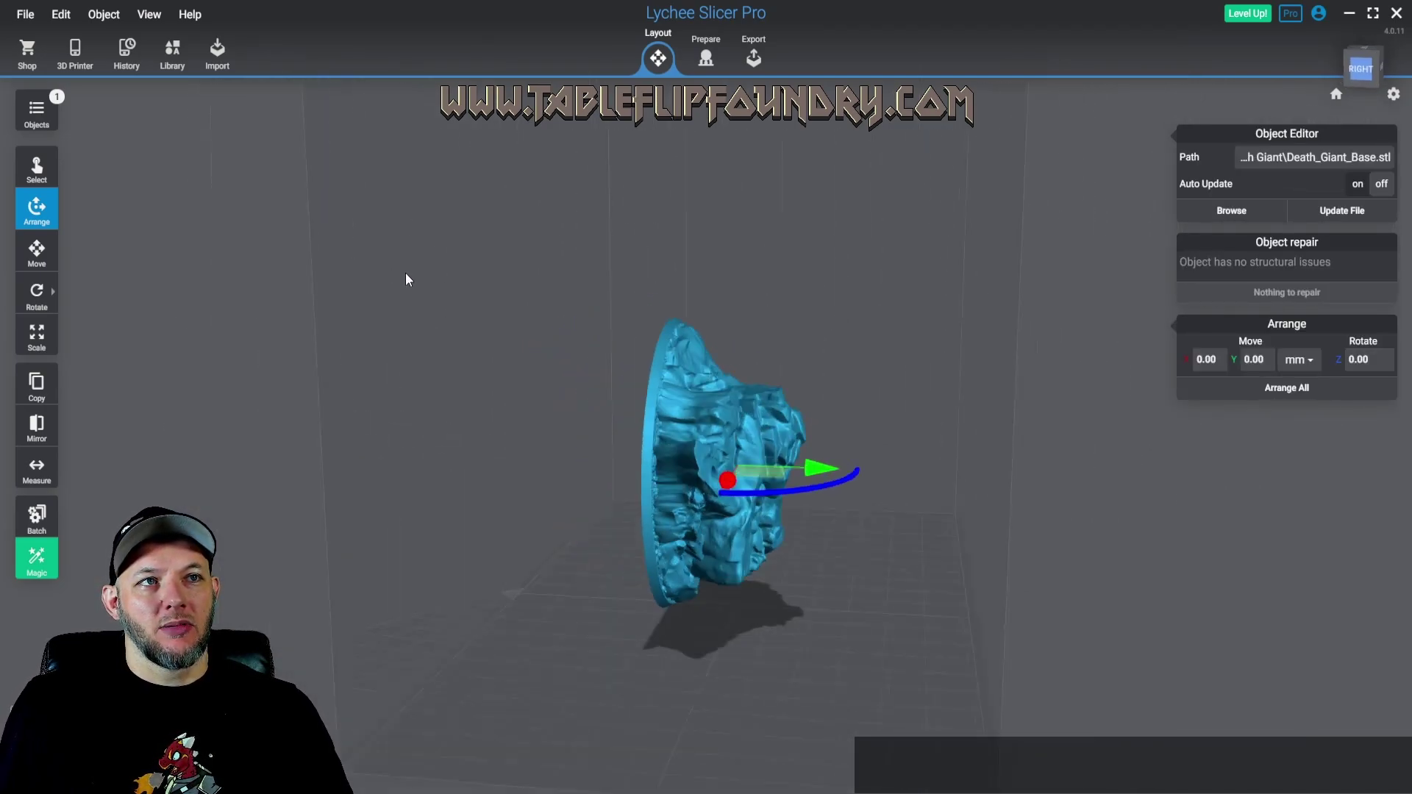
Lay the Death Giant base on the build plate by its flat underside using On Plate
mouse_move(51, 298)
click(83, 325)
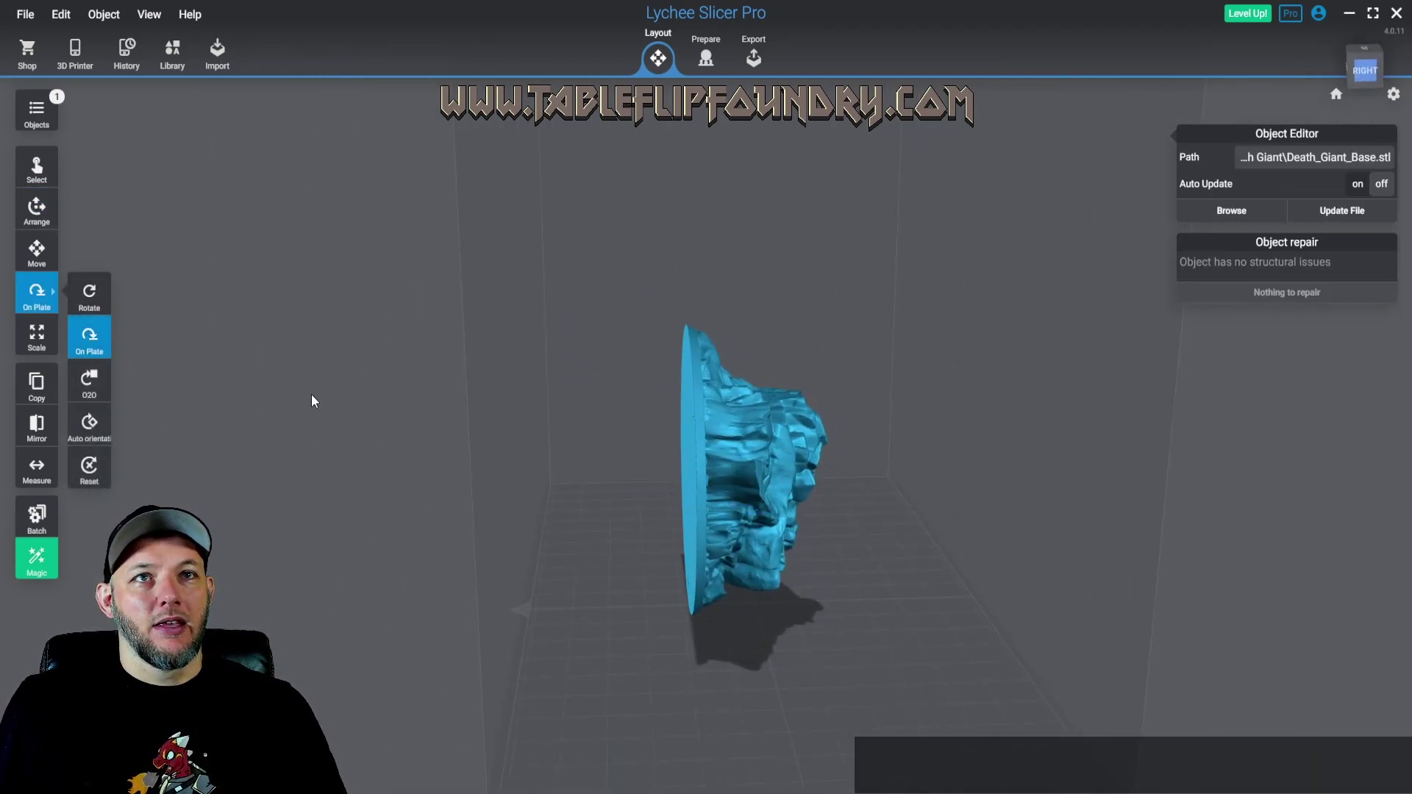
scroll(738, 524, up, 5)
right_drag(738, 529, 610, 435)
drag(610, 435, 994, 488)
drag(929, 372, 68, 272)
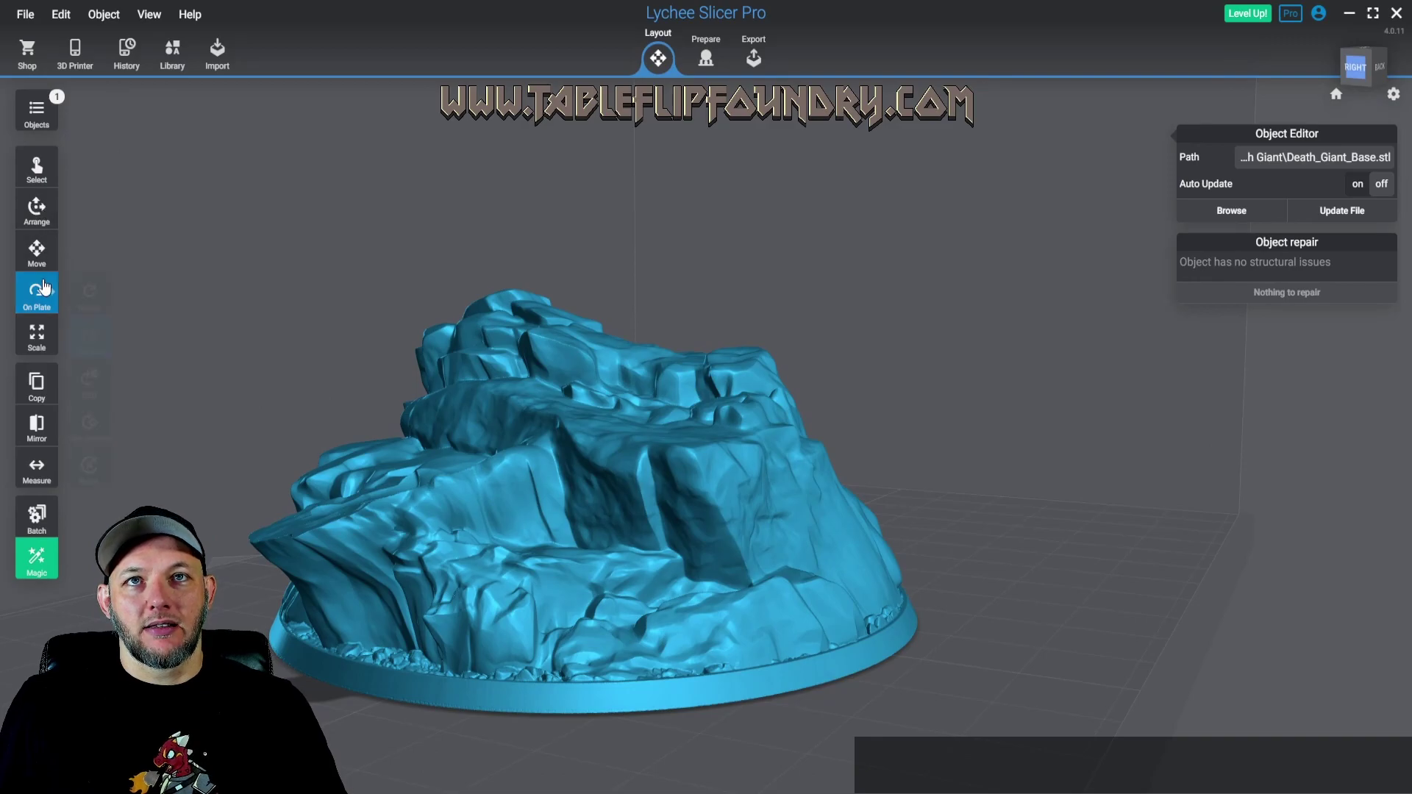
Tilt the base to an X rotation of about 67° with the Rotate tool, leaving Y and Z at 0
click(37, 290)
click(89, 294)
right_click(329, 247)
scroll(272, 183, up, 2)
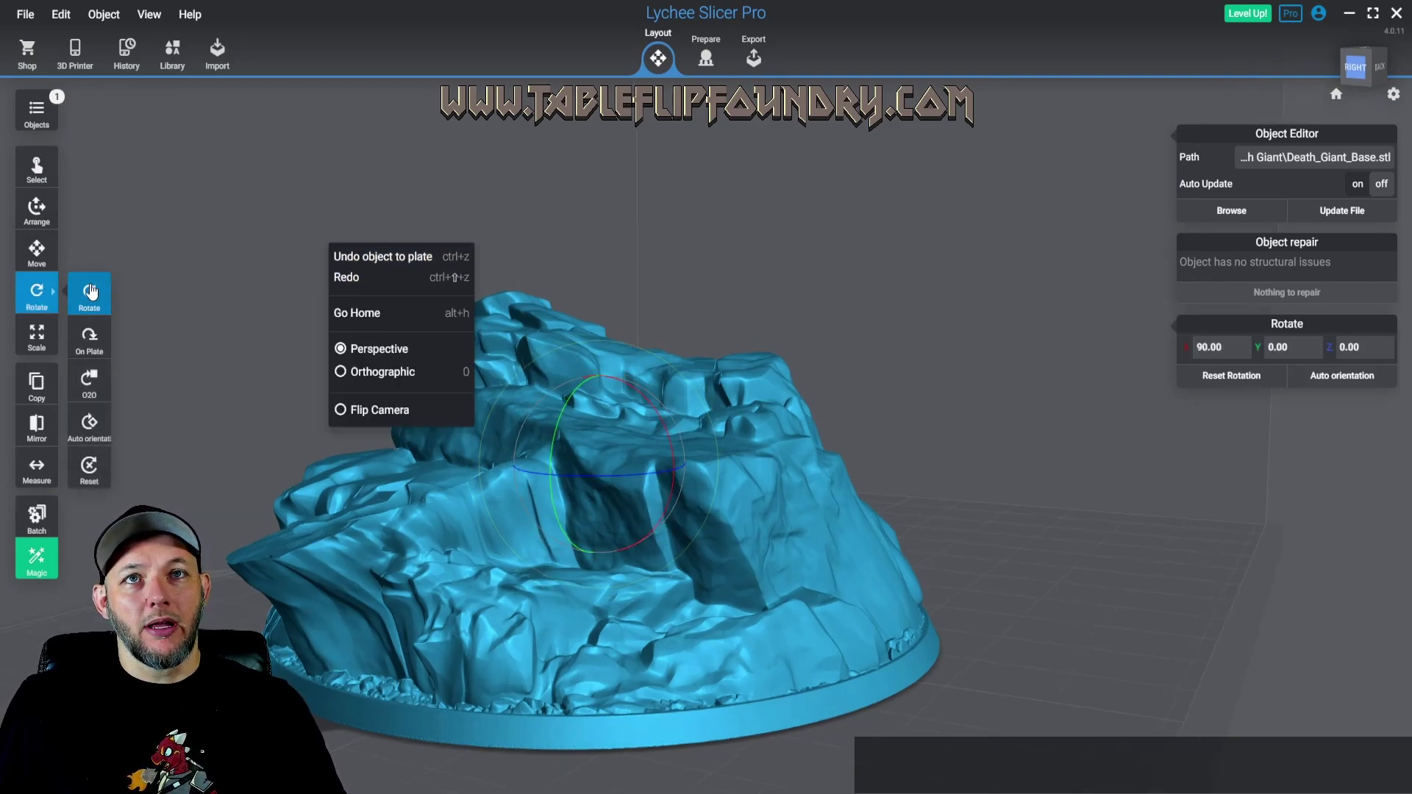
click(167, 289)
scroll(290, 337, down, 3)
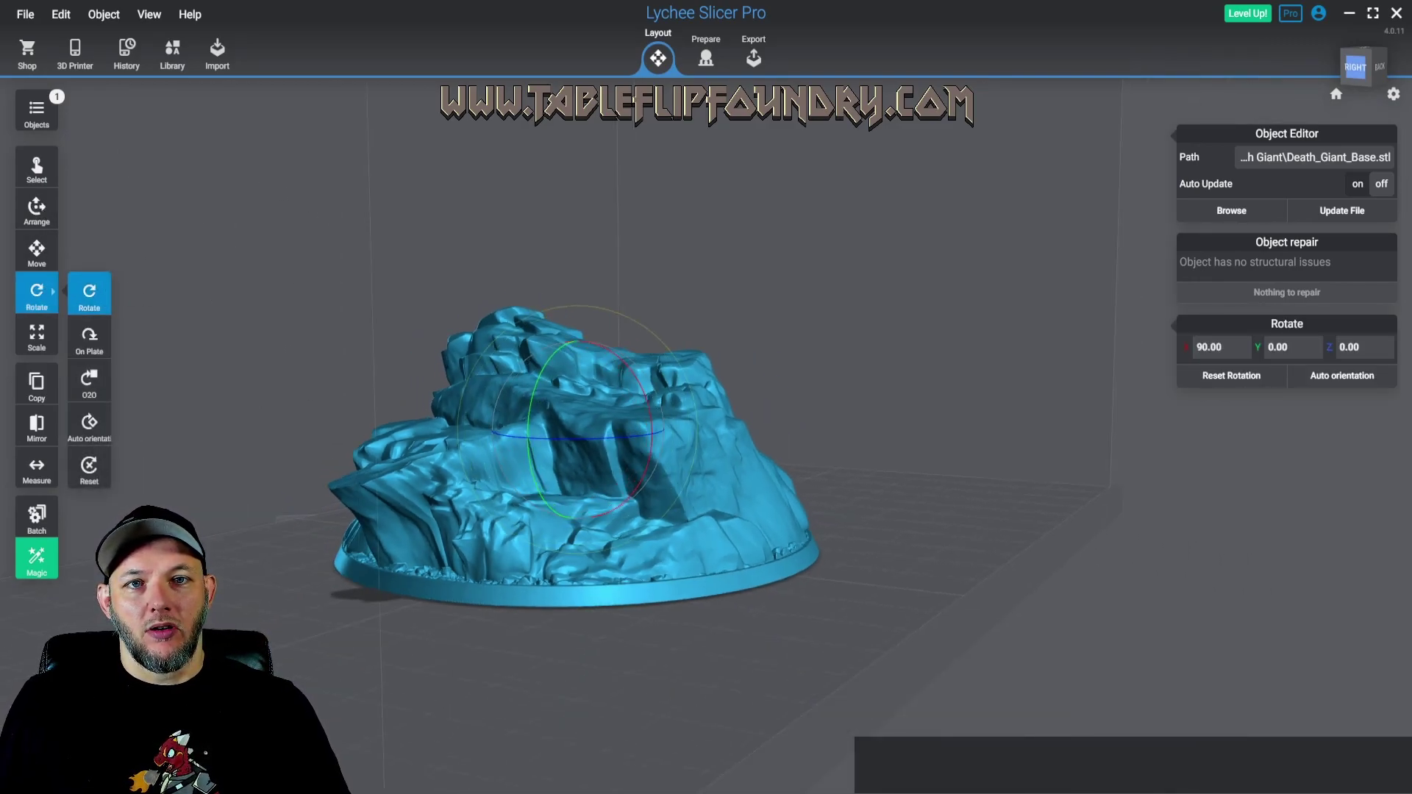
click(362, 620)
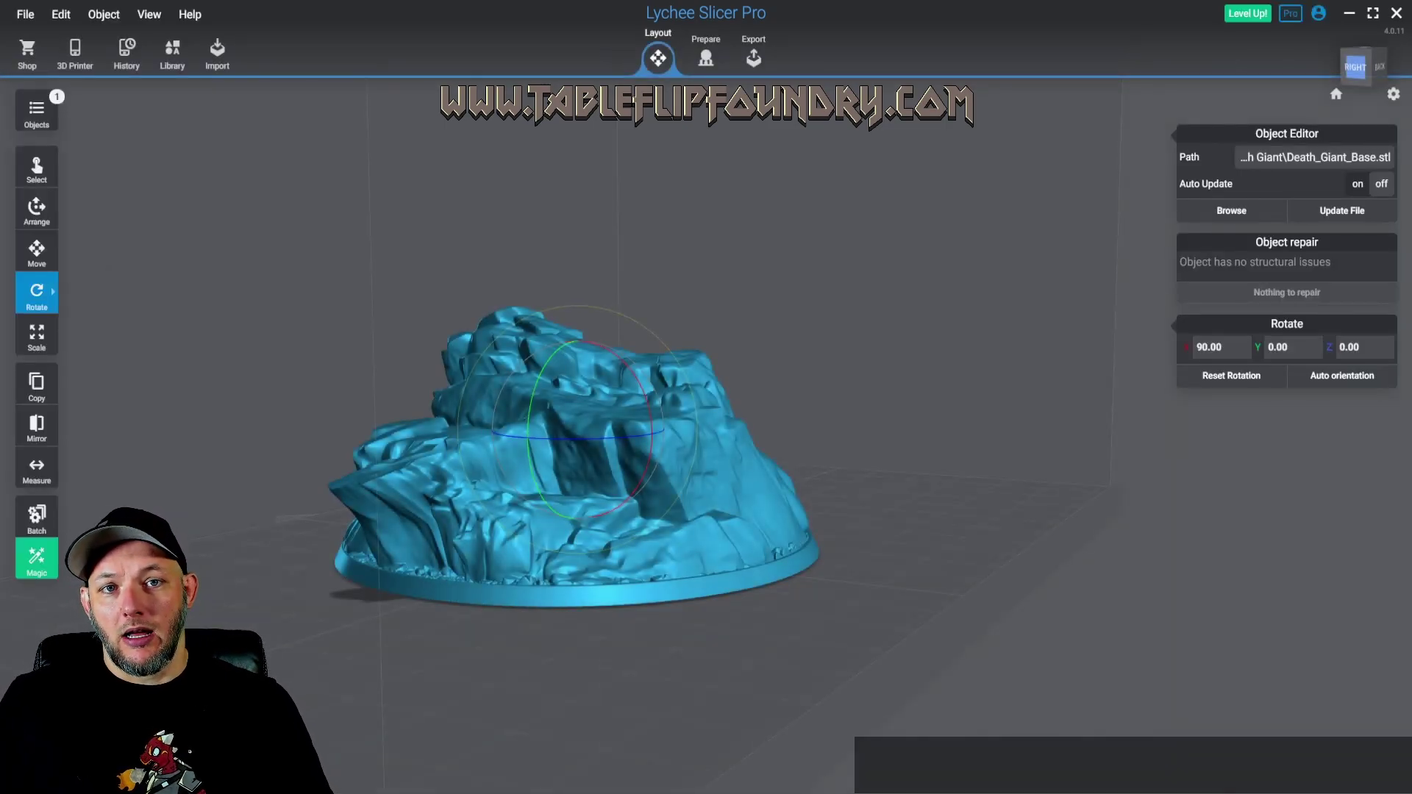
drag(280, 475, 359, 407)
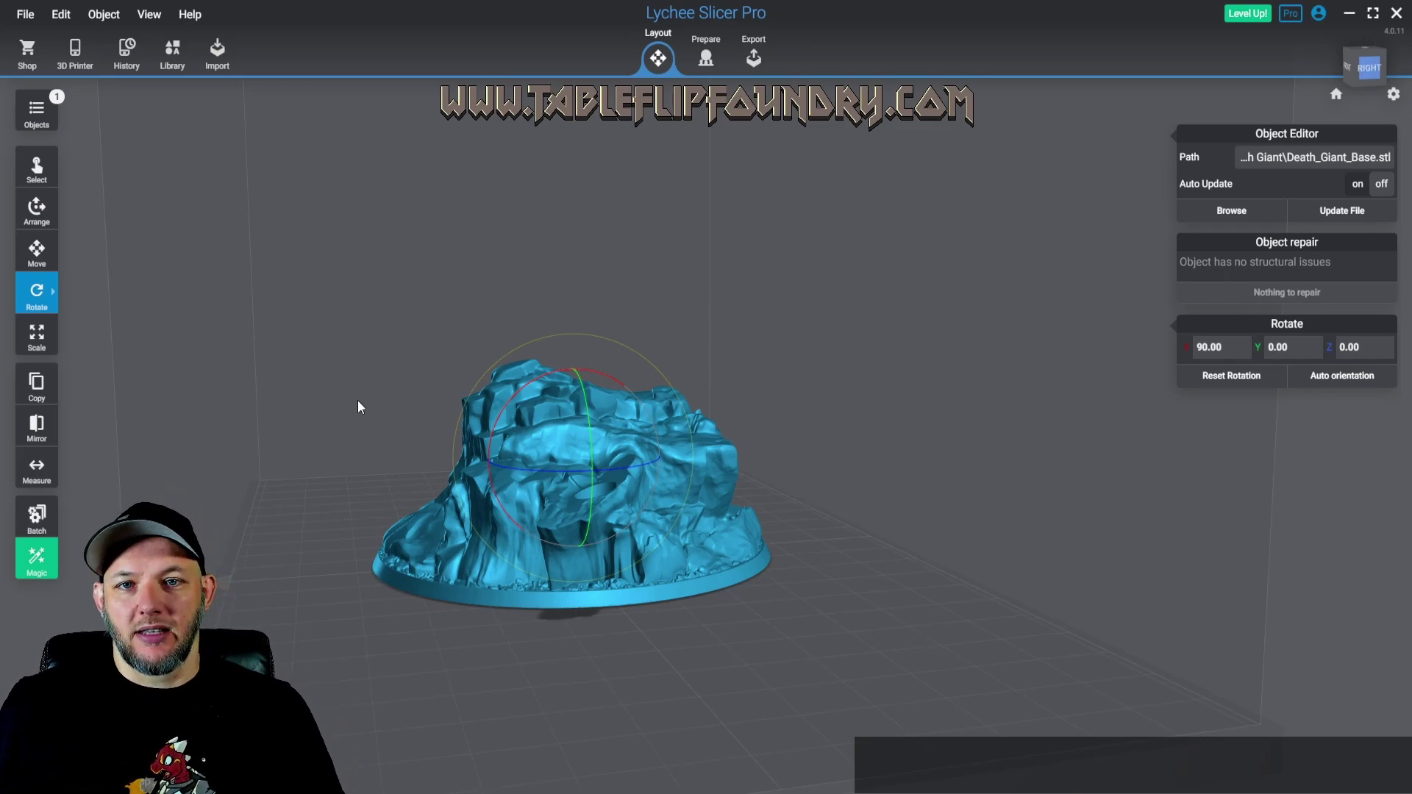
drag(517, 426, 230, 425)
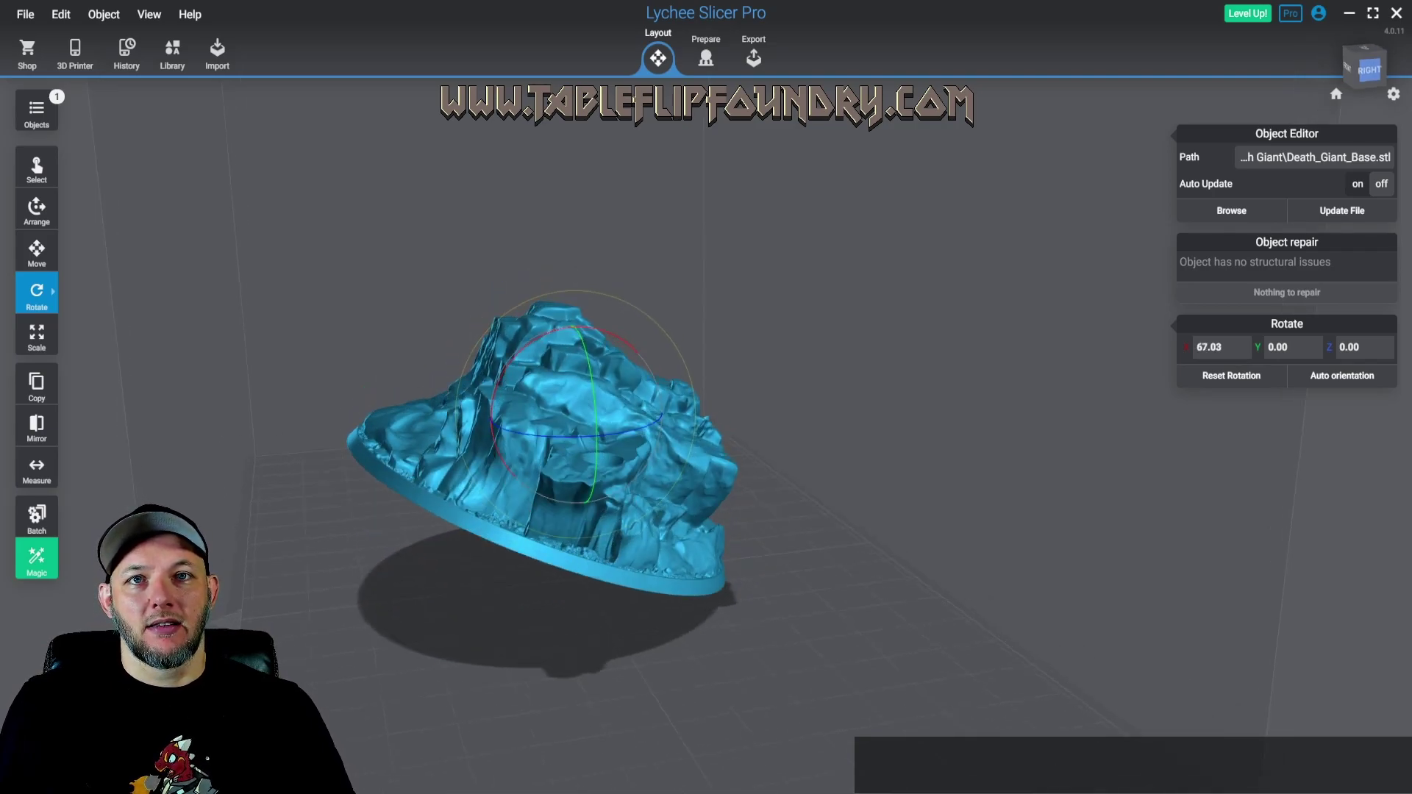
click(230, 425)
Select the tilted base and run Magic with only the raft option on
click(37, 559)
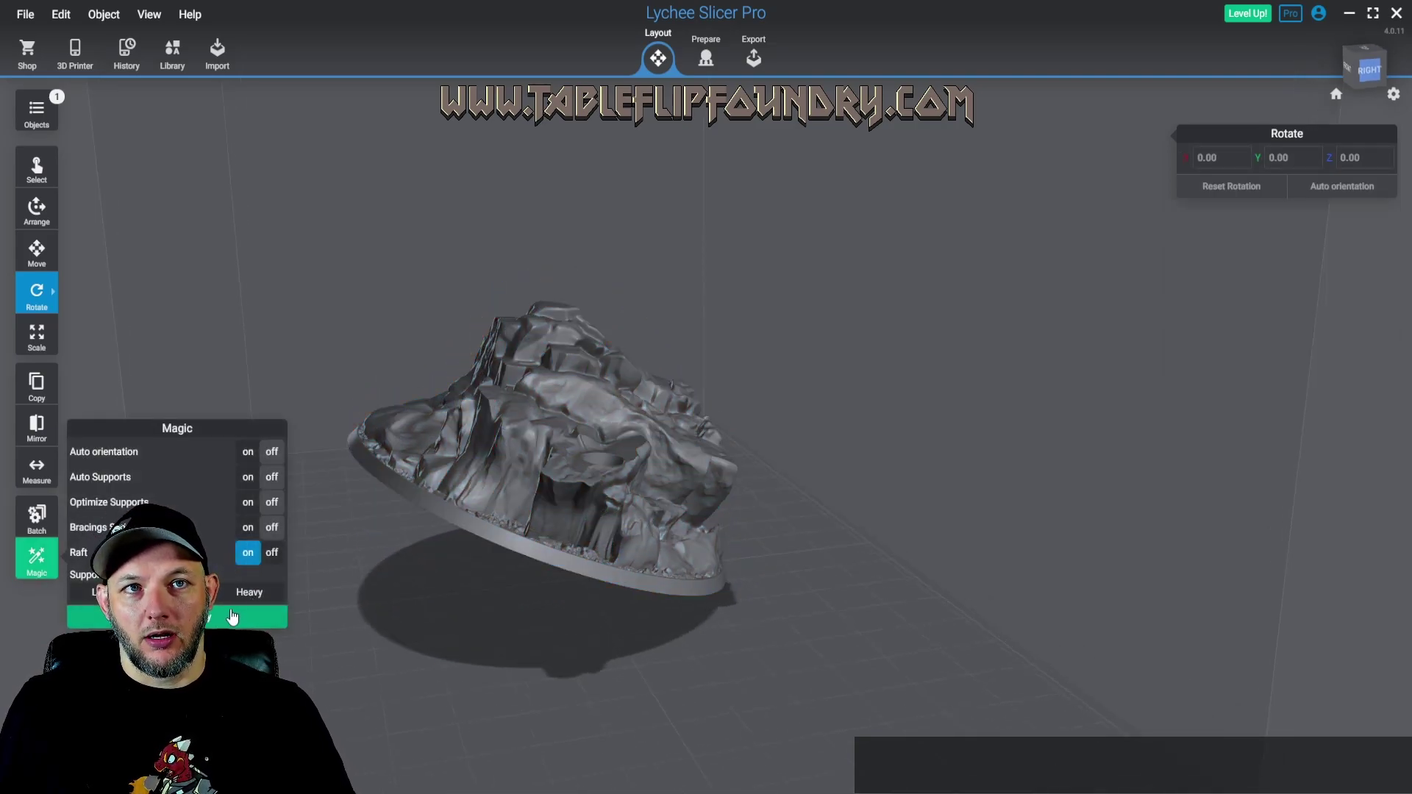
click(555, 363)
click(38, 559)
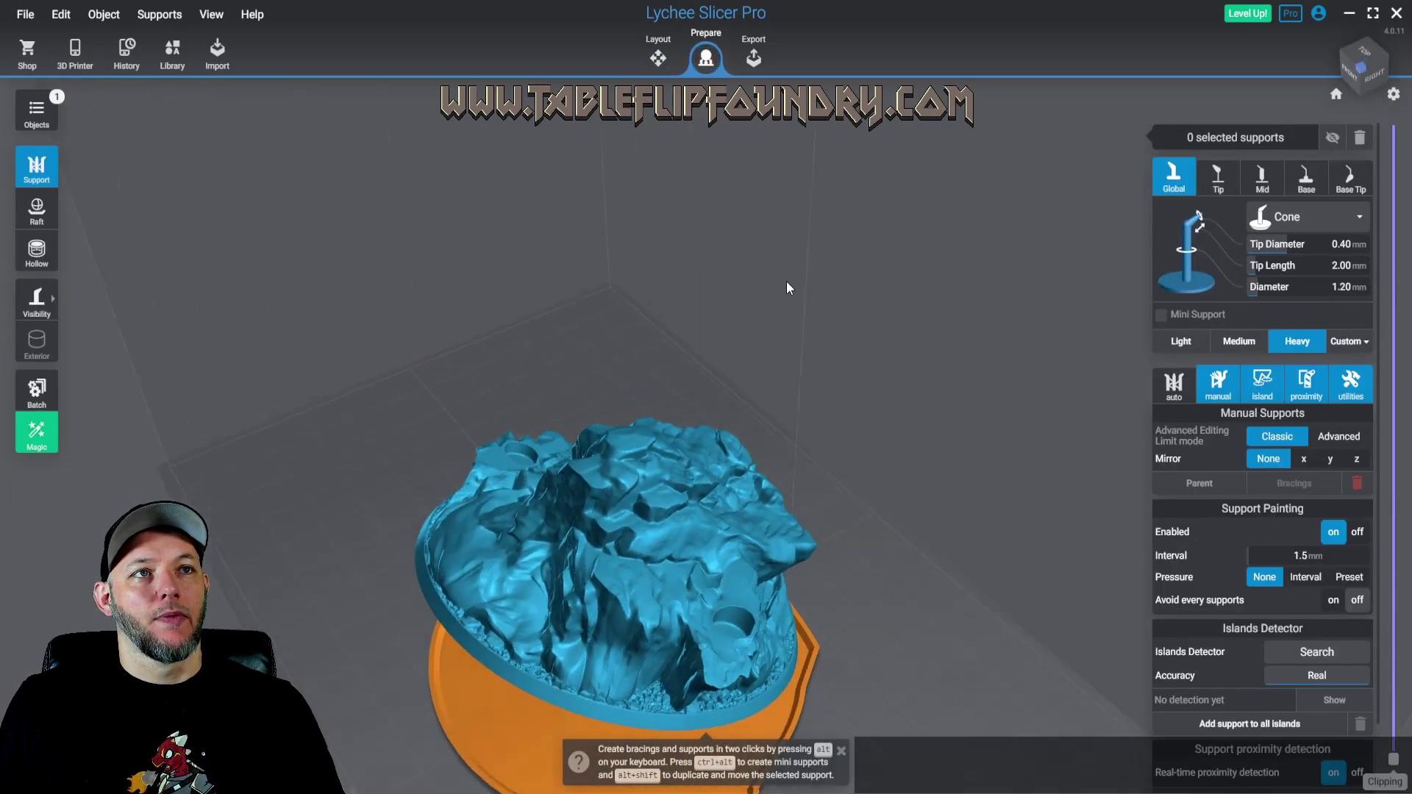
Clip the model about midway up its height and view the cross-section from above
right_drag(556, 182, 558, 217)
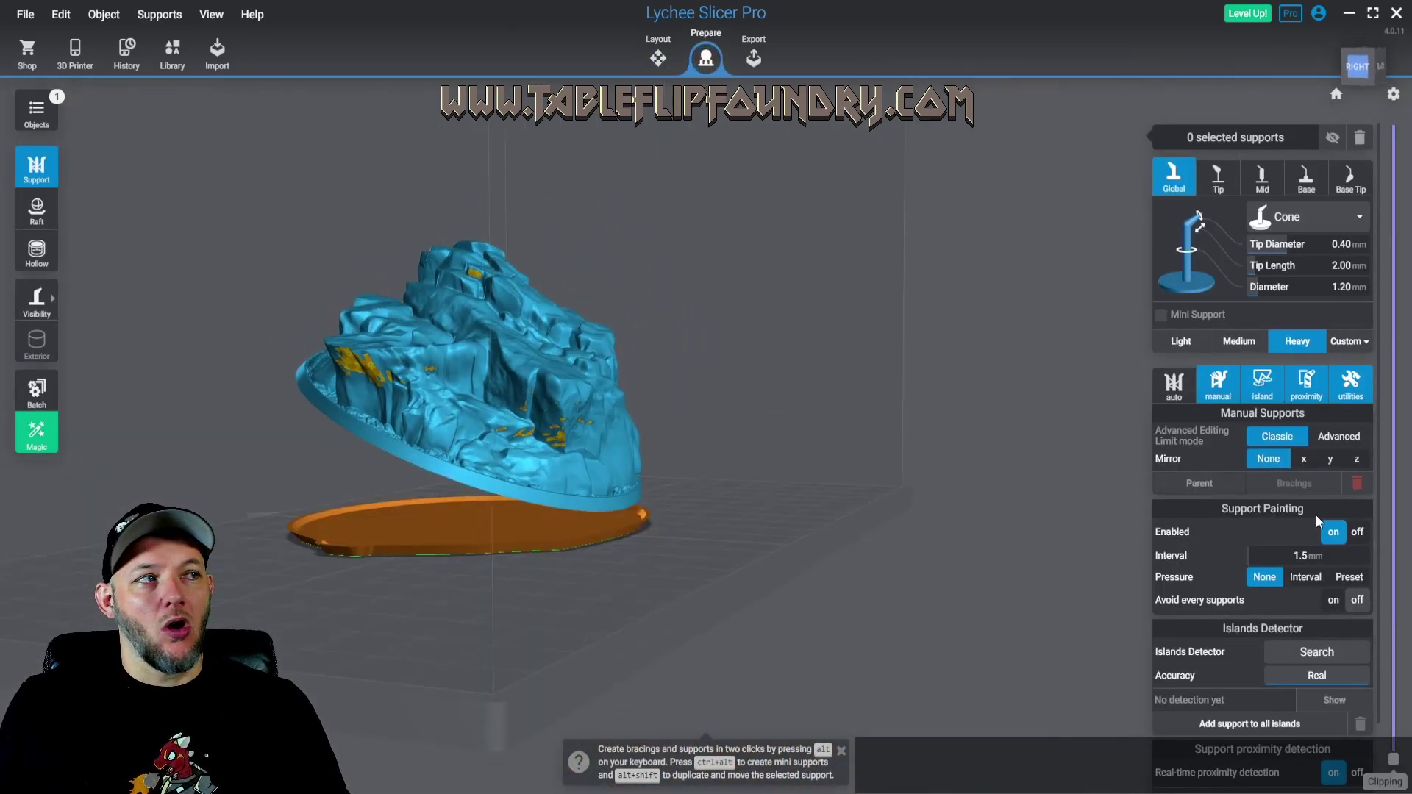
drag(1392, 759, 1391, 466)
right_drag(765, 386, 717, 558)
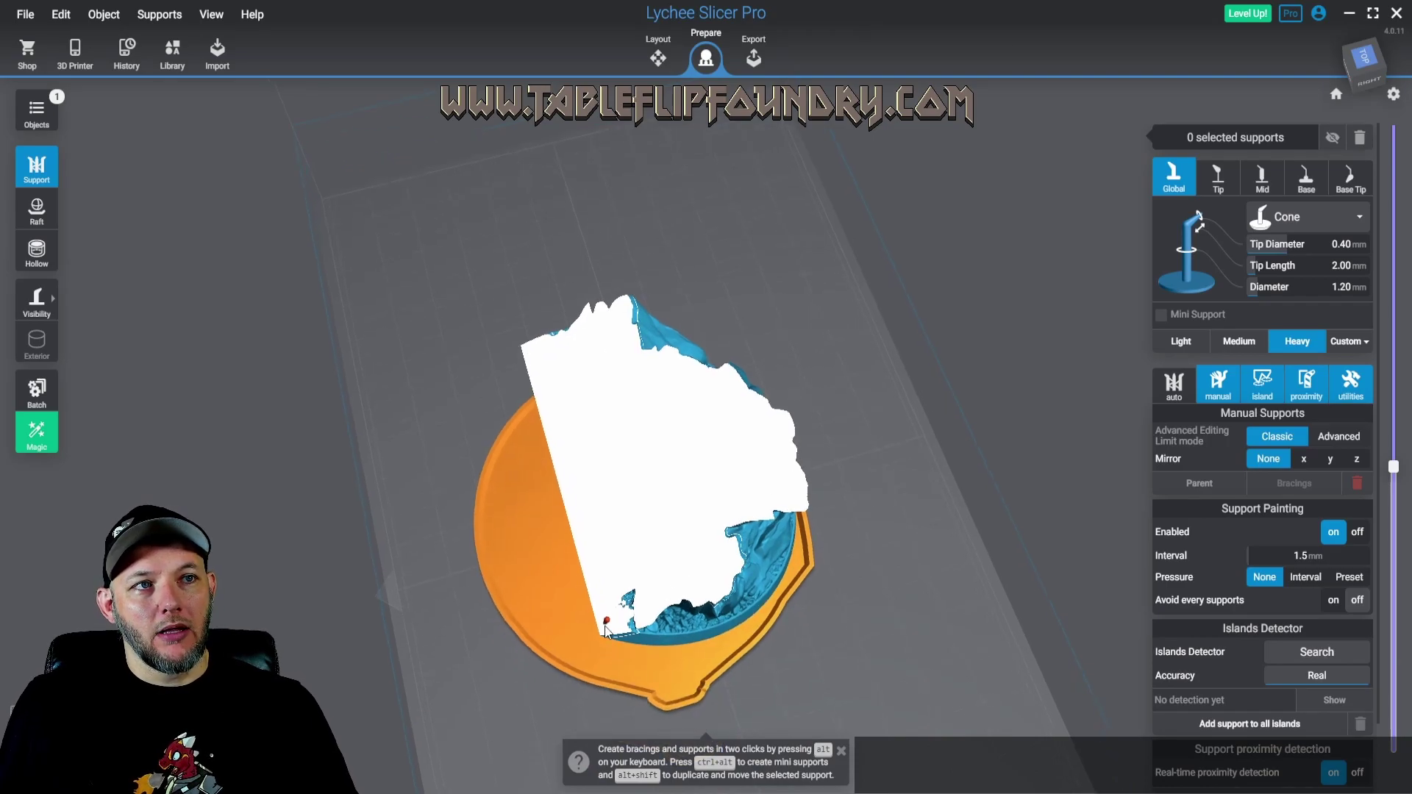
Move the clipping plane upward layer by layer past layer 621, examining the solid cross-section
mouse_move(1395, 469)
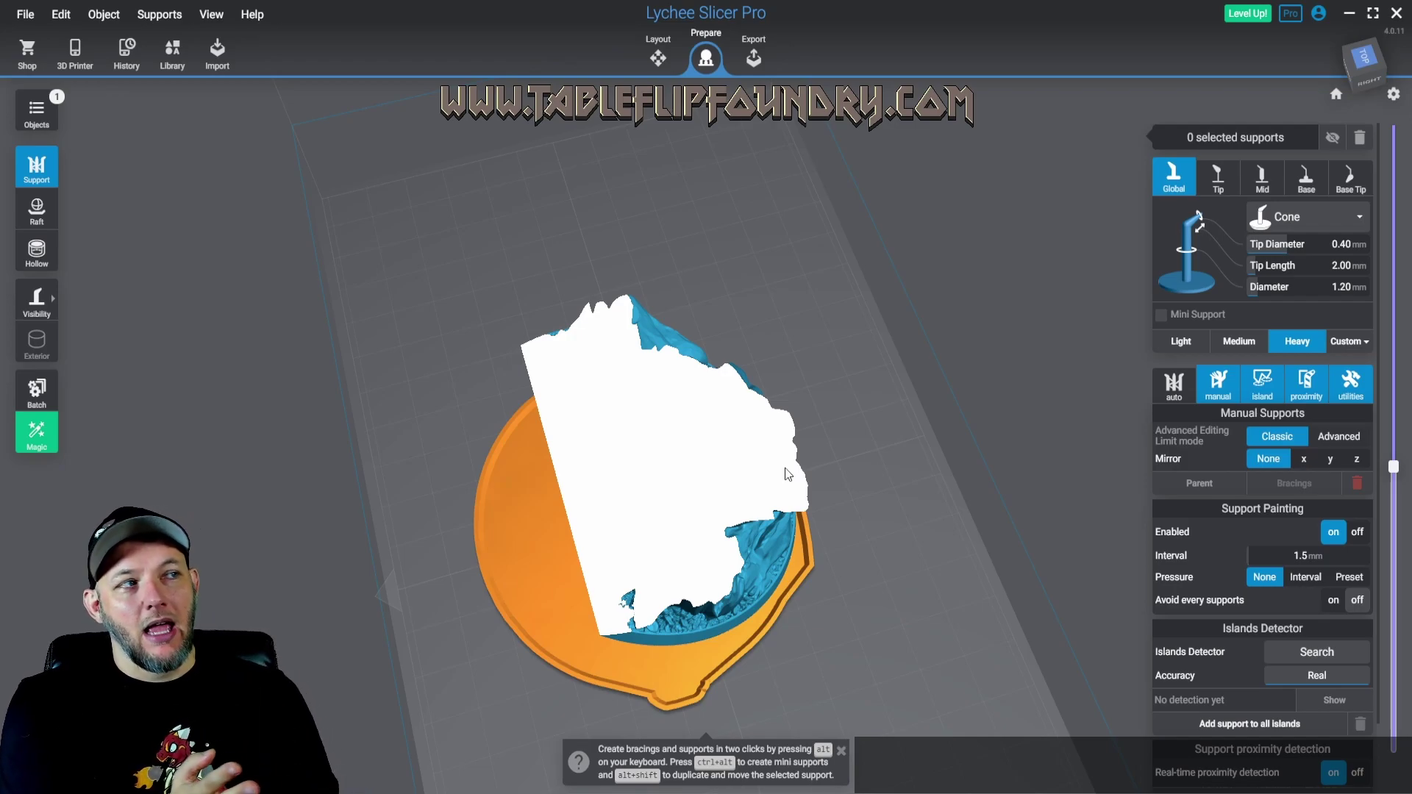
key(Up)
key(Up)
key(Up)
key(Up)
key(Up)
key(Up)
key(Up)
key(Up)
key(Up)
key(Up)
key(Up)
key(Up)
key(Up)
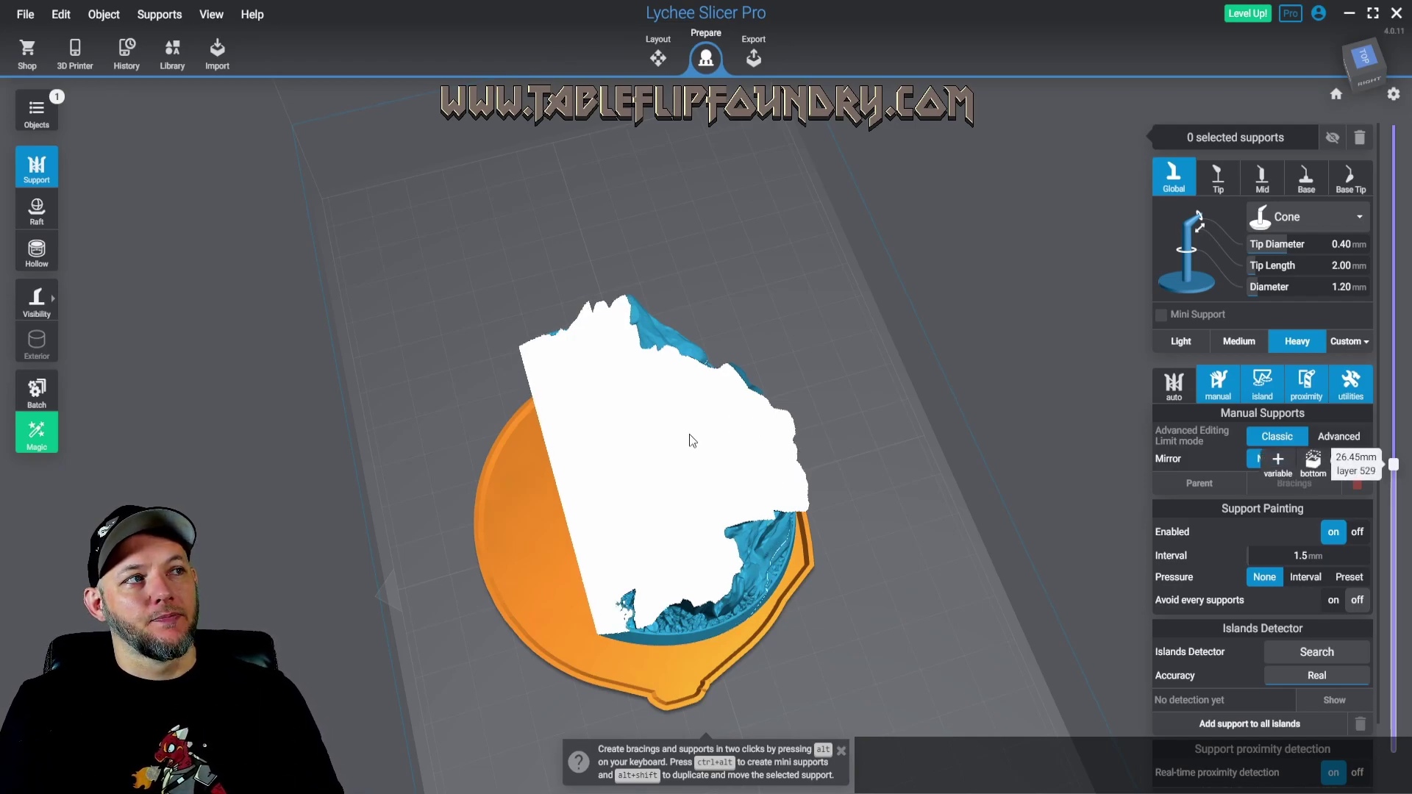
key(Up)
key(Up)
key(Up)
key(Up)
key(Up)
key(Up)
key(Up)
key(Up)
key(Up)
key(Up)
key(Up)
key(Up)
key(Up)
key(Up)
key(Up)
key(Up)
key(Up)
key(Up)
key(Up)
key(Up)
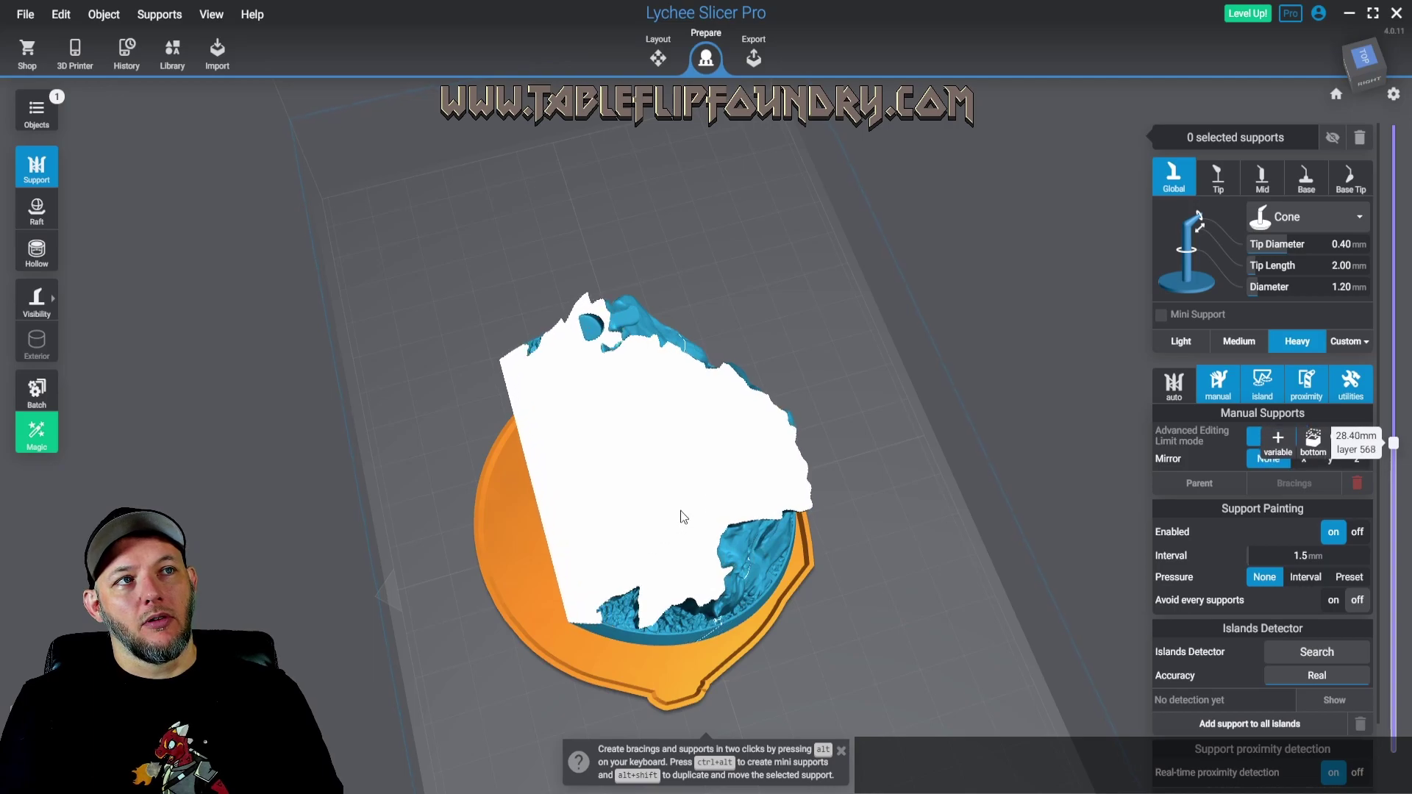
key(Up)
key(Up)
key(Up)
key(Up)
key(Up)
key(Up)
key(Up)
key(Up)
key(Up)
key(Up)
key(Up)
key(Up)
key(Up)
key(Up)
key(Up)
key(Up)
key(Up)
key(Up)
key(Up)
key(Up)
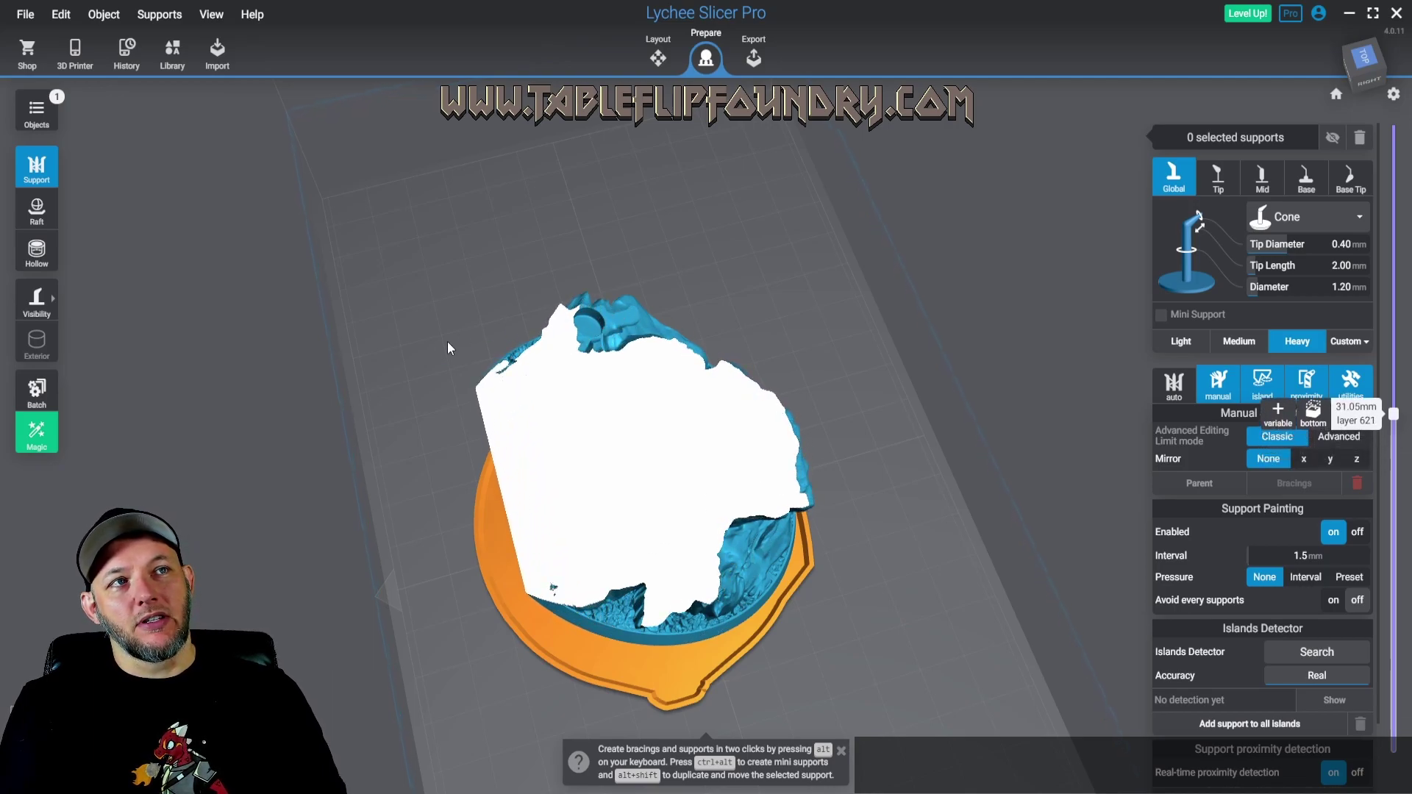
key(Up)
key(Up)
key(Up)
key(Up)
key(Up)
key(Up)
key(Up)
key(Up)
key(Up)
key(Up)
key(Up)
key(Up)
key(Up)
key(Up)
key(Up)
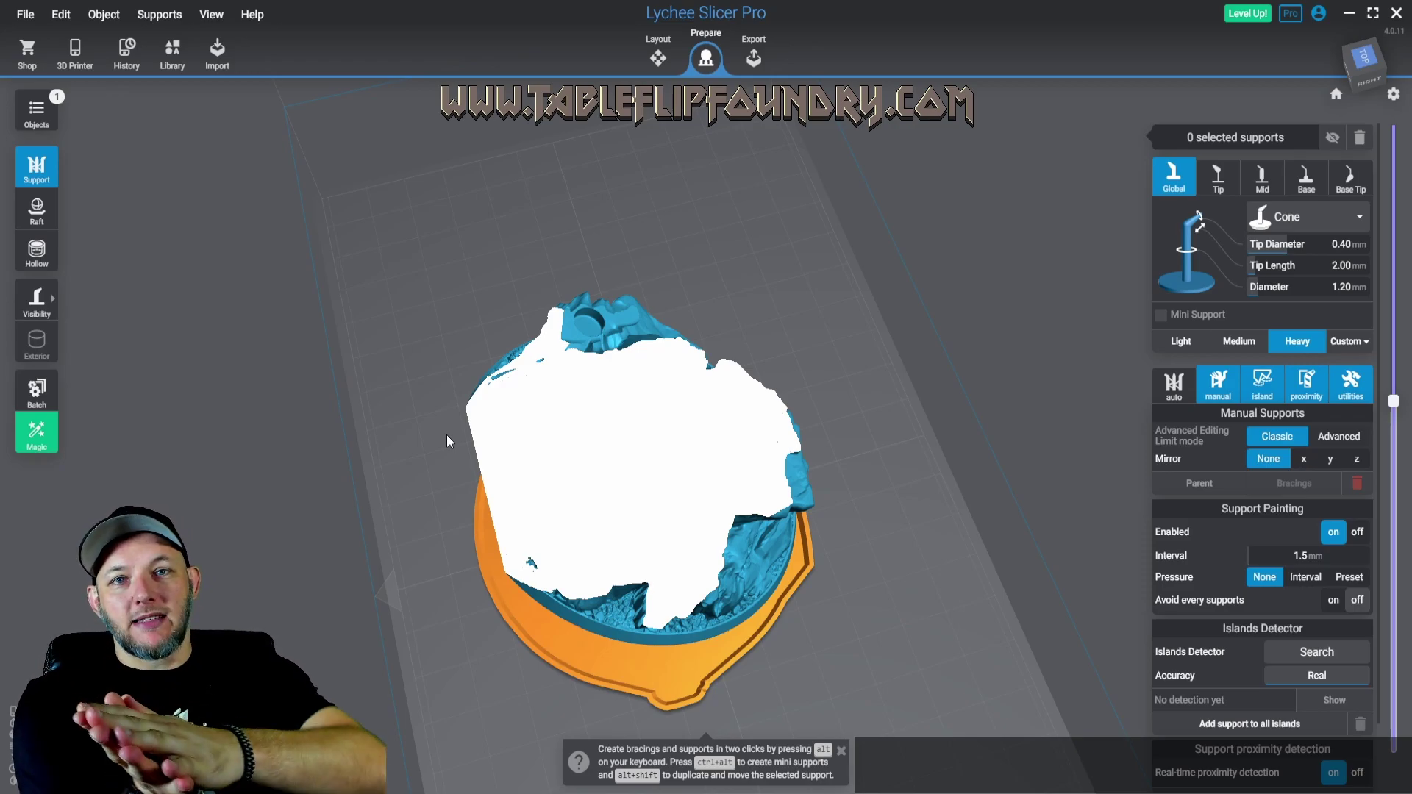
drag(280, 316, 890, 506)
drag(835, 463, 639, 633)
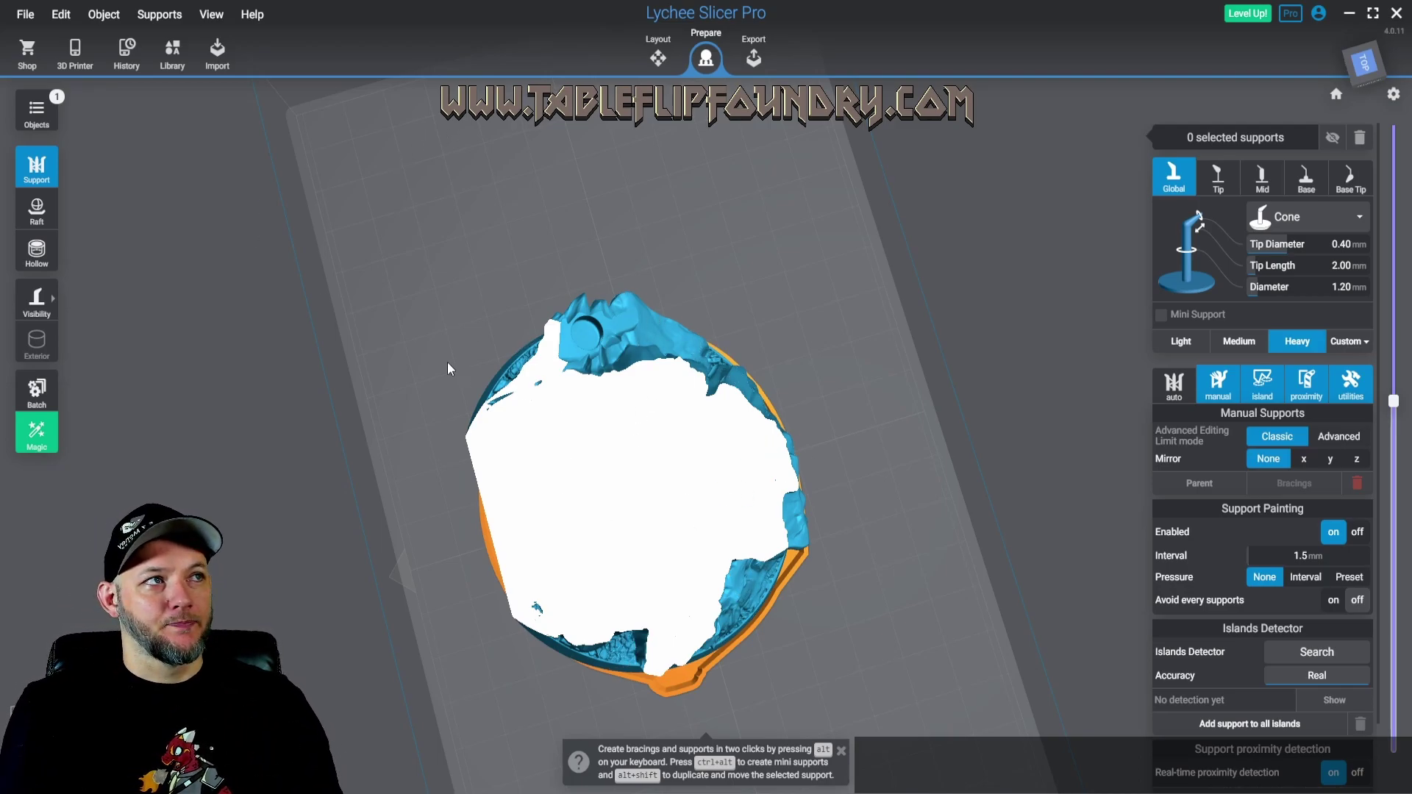
Open the Hollowing 3D settings for the clipped base
click(33, 252)
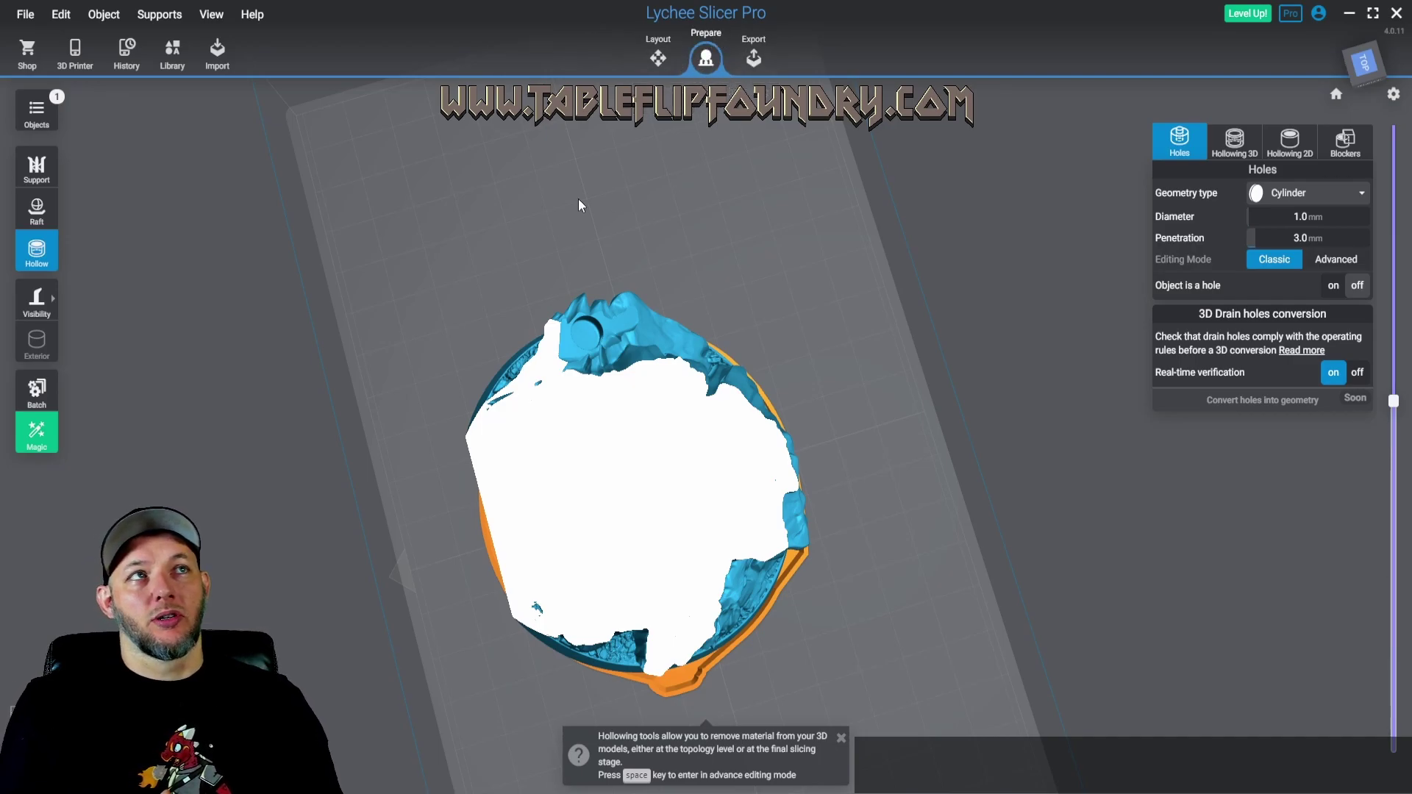
drag(835, 450, 1077, 212)
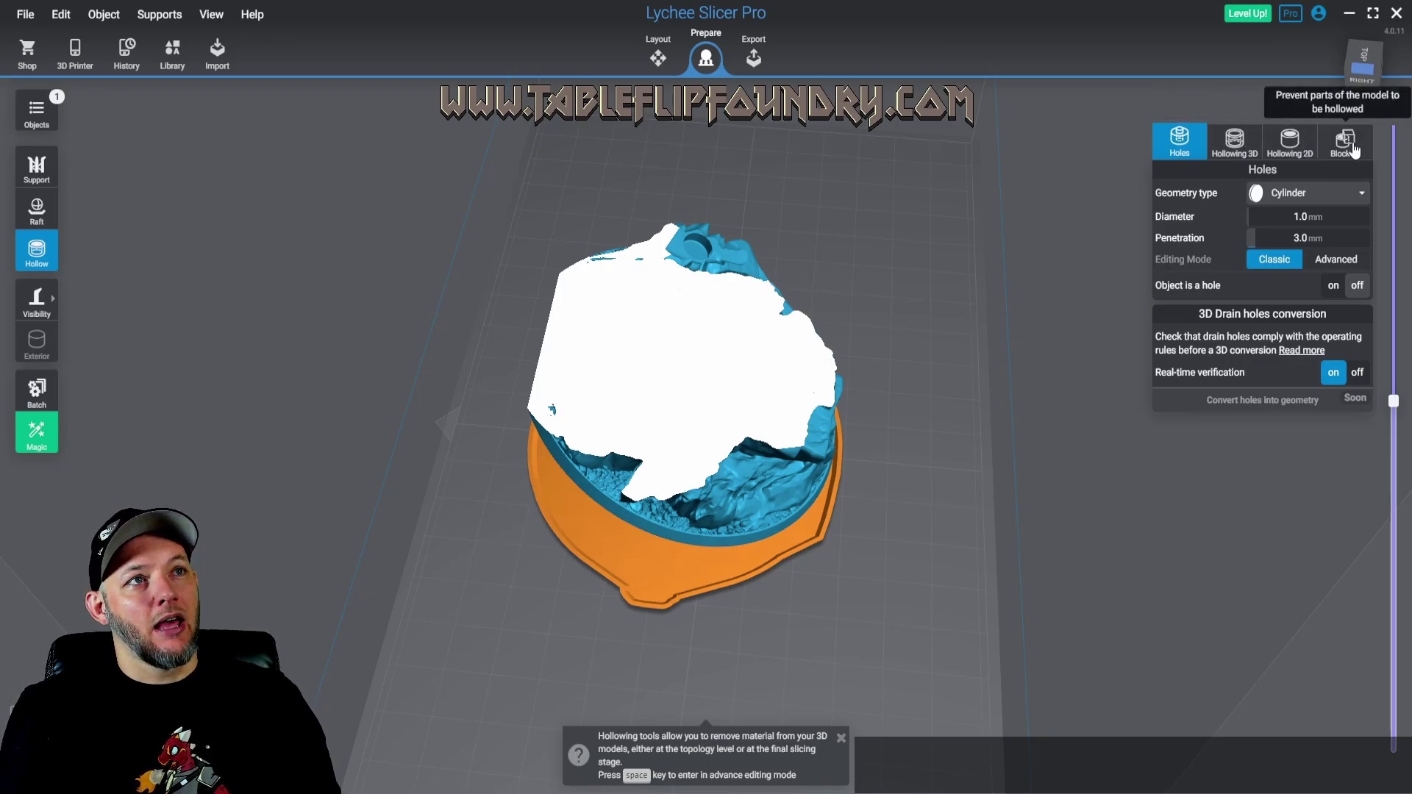
click(1225, 142)
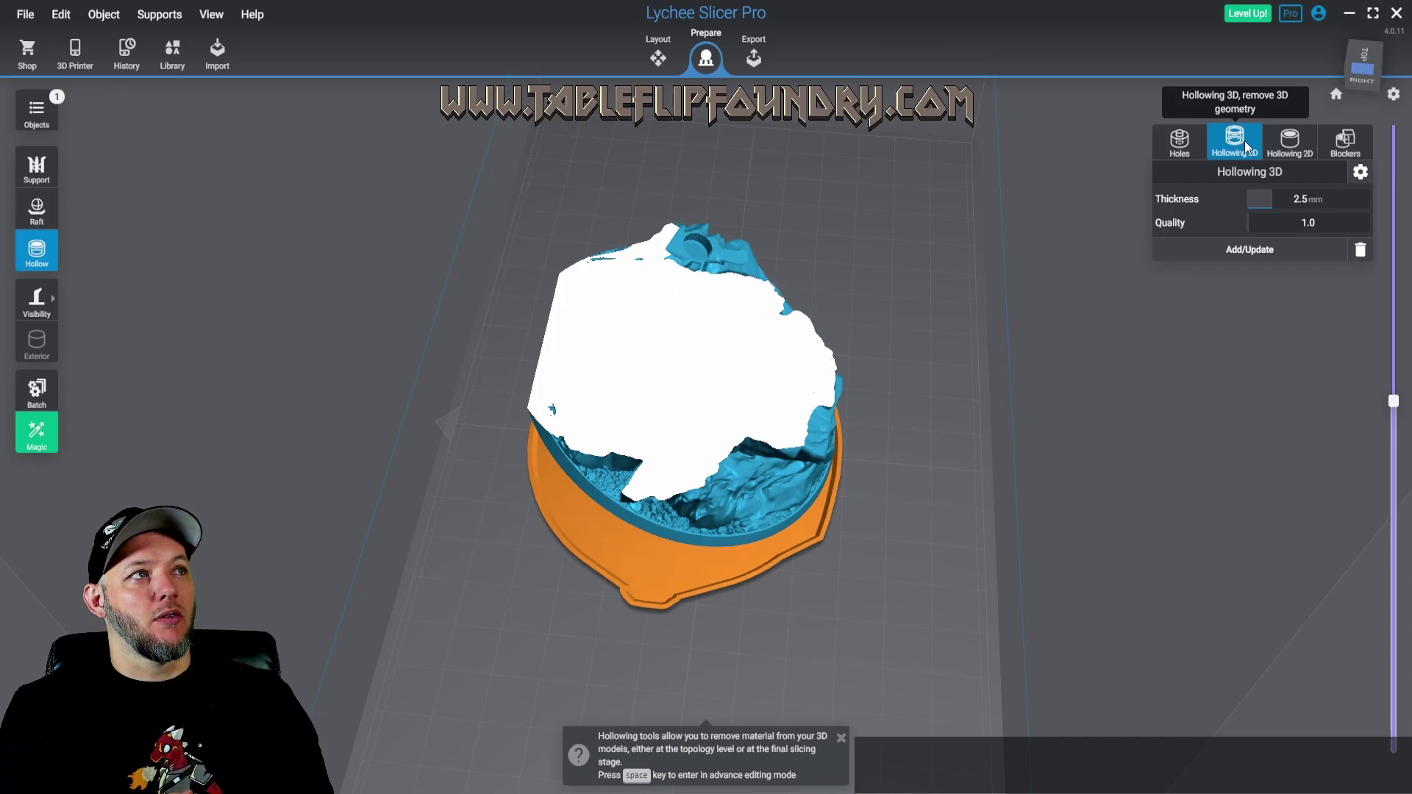
right_drag(629, 328, 1066, 221)
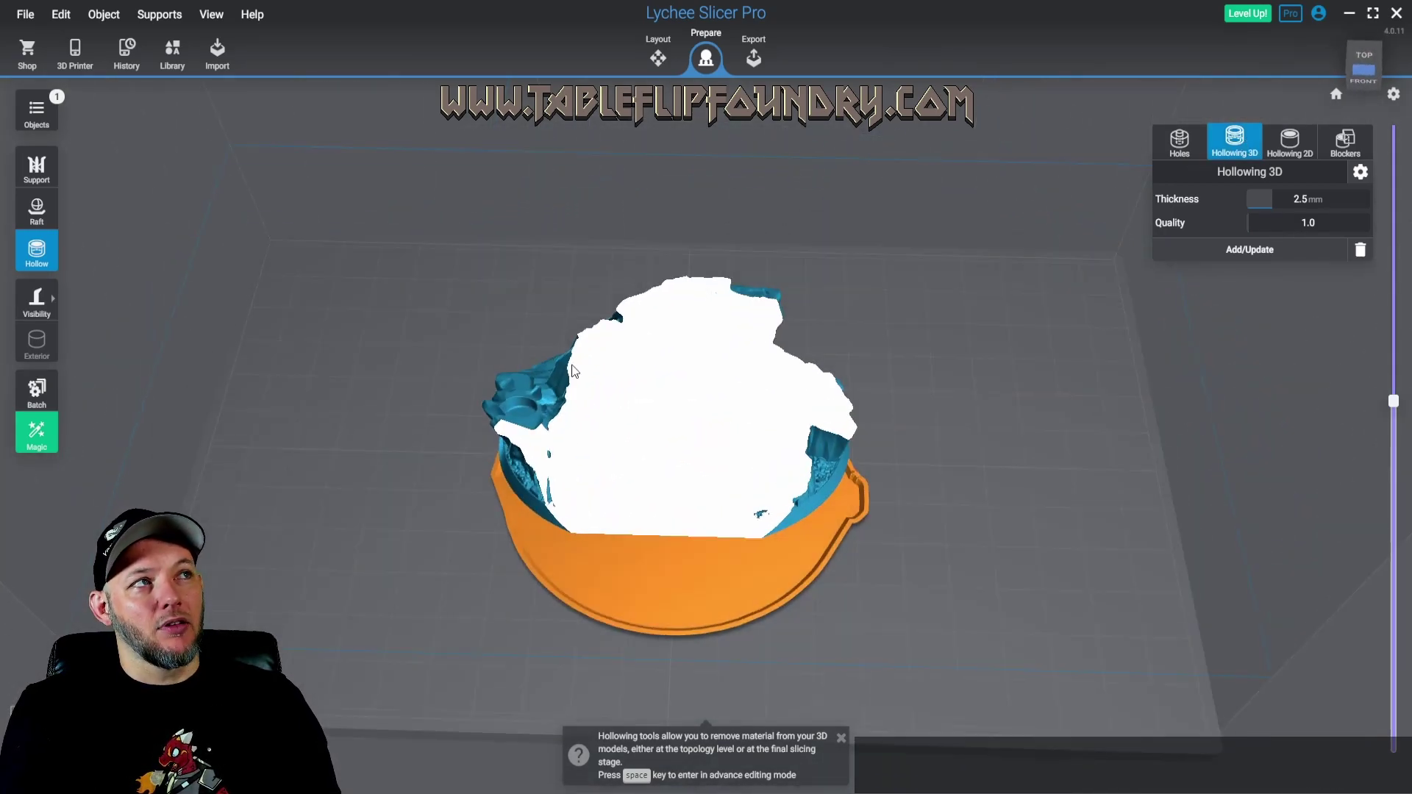
Hollow the base in 3D with a wall thickness of 2.0 mm
click(1353, 199)
key(BackSpace)
key(BackSpace)
key(Return)
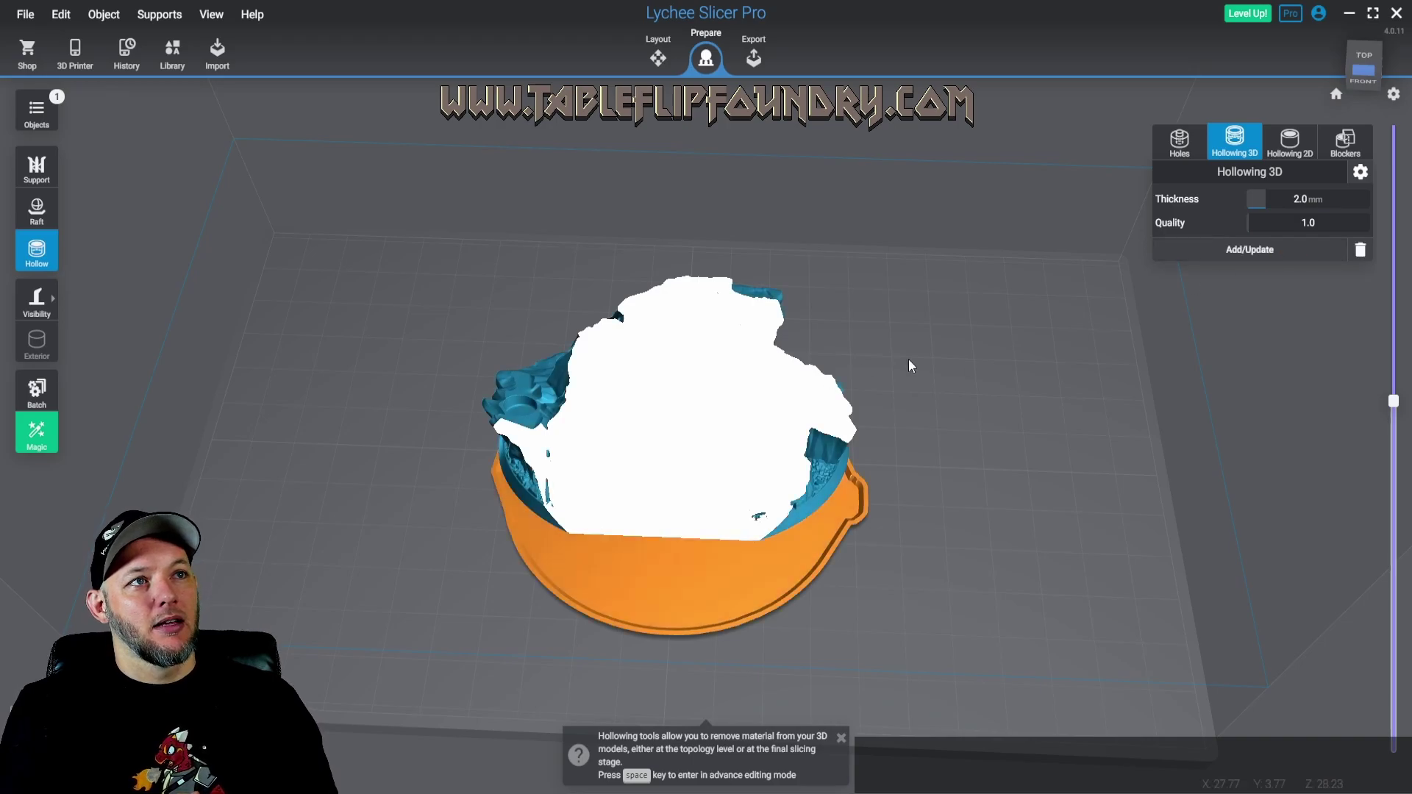
click(1244, 250)
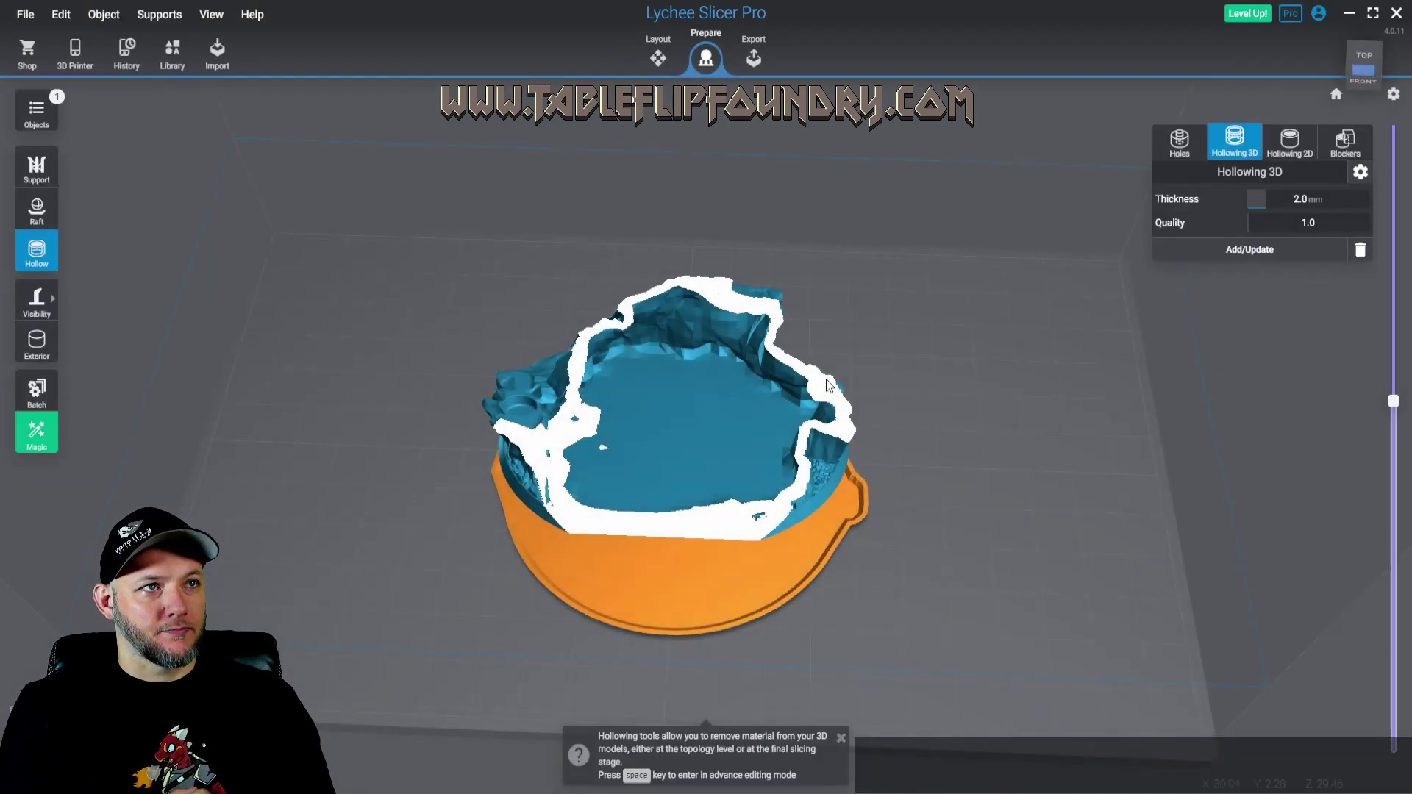
Set the hollowing thickness to 3.0 mm and update the hollowed base for comparison
scroll(827, 365, up, 5)
middle_drag(815, 366, 666, 278)
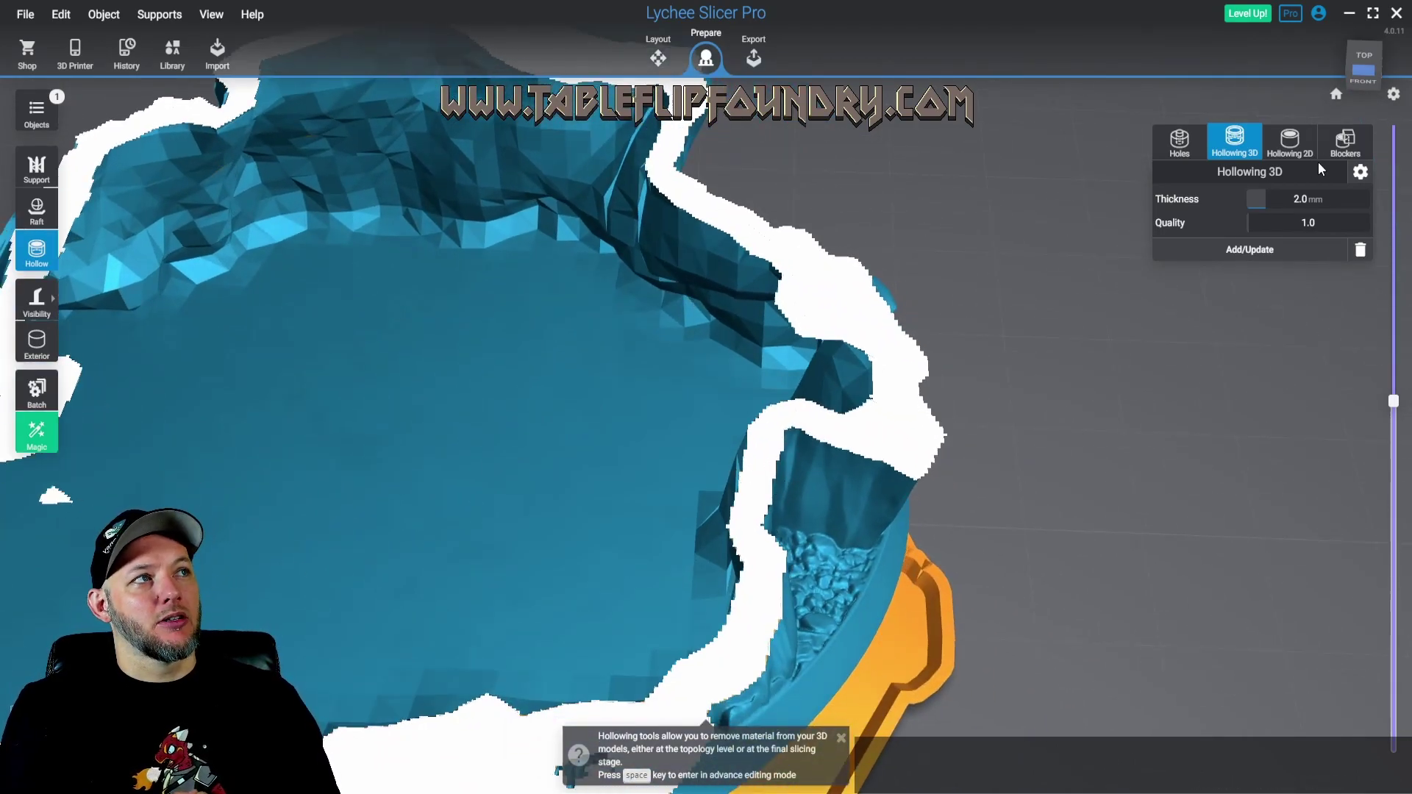
click(1272, 250)
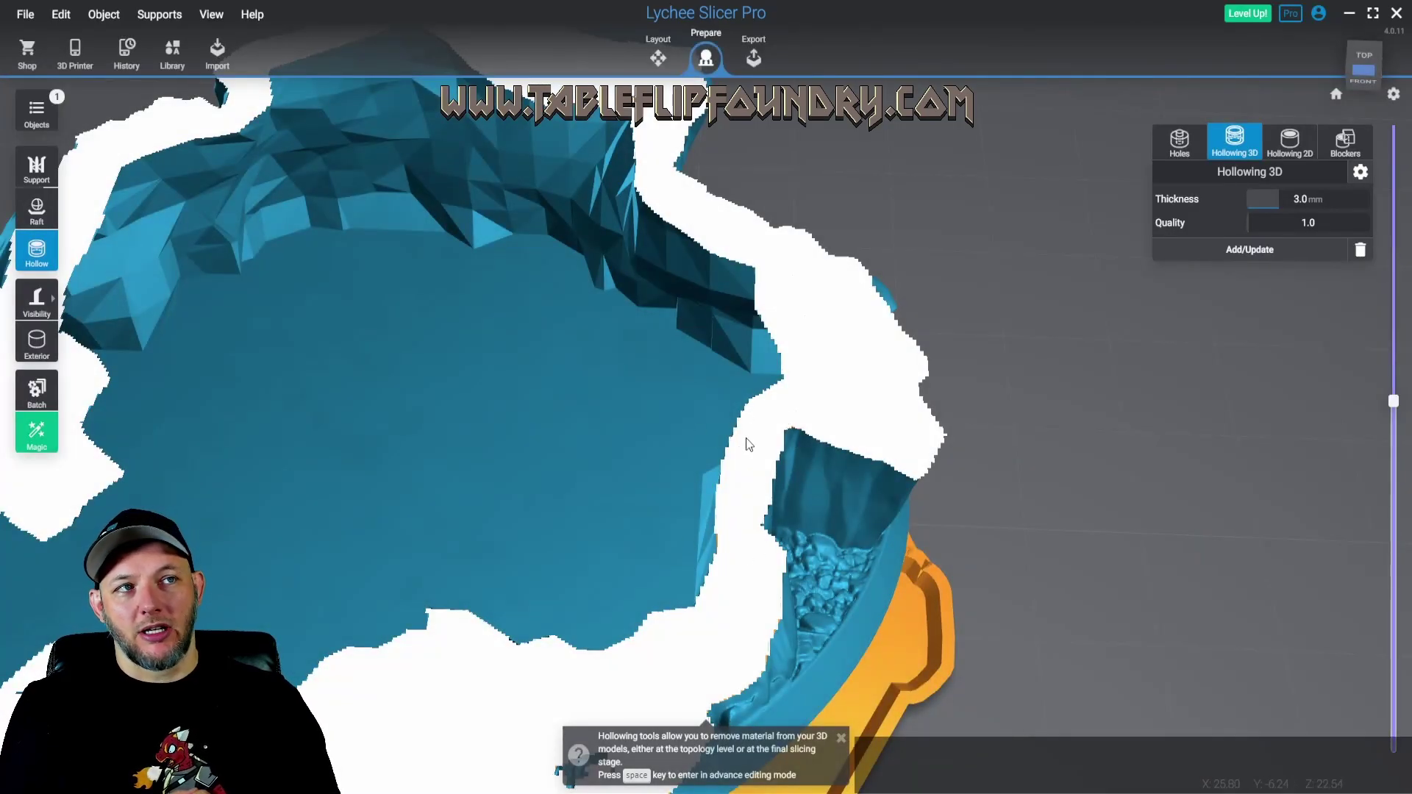
scroll(744, 453, down, 5)
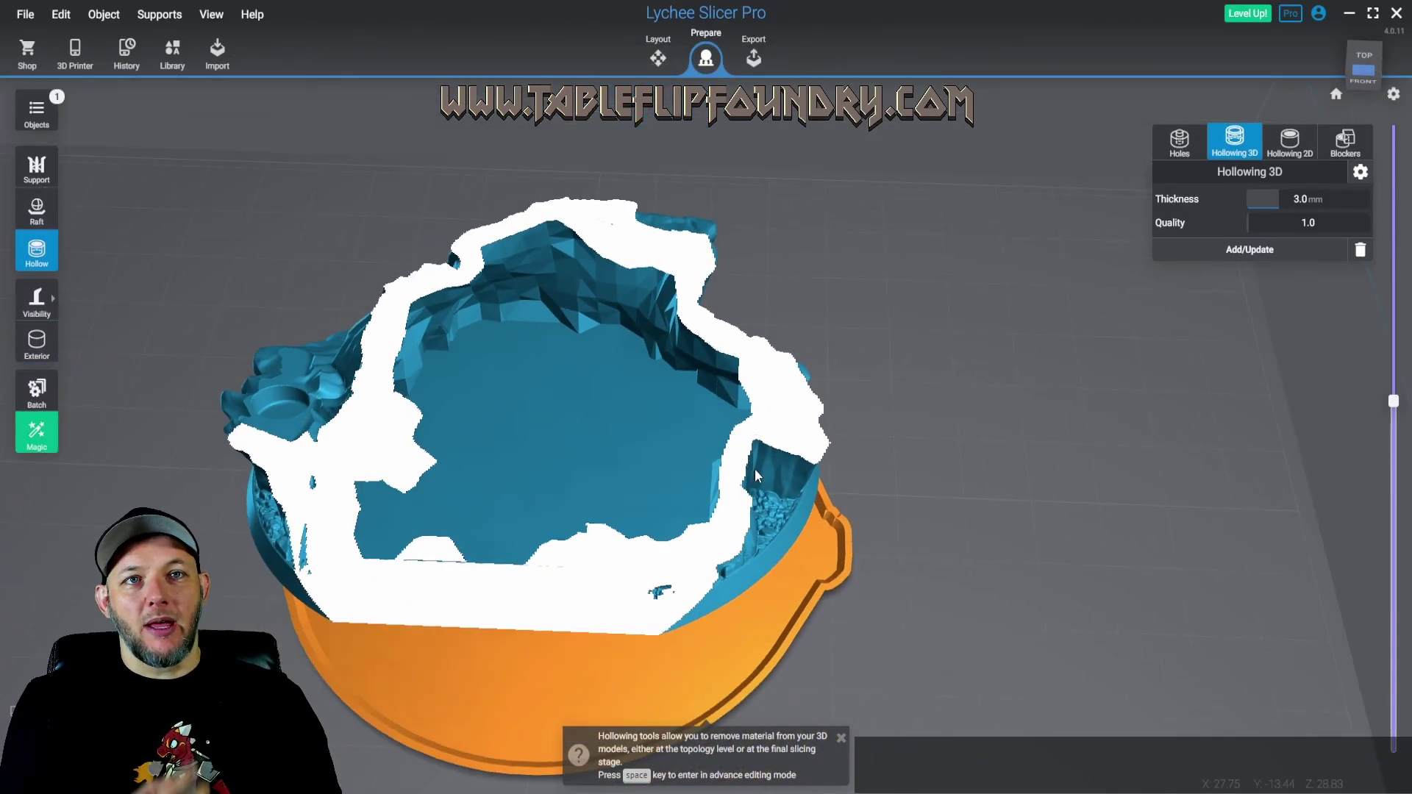
Set the hollowing thickness to 1.8 mm and update the hollowed base
click(1300, 201)
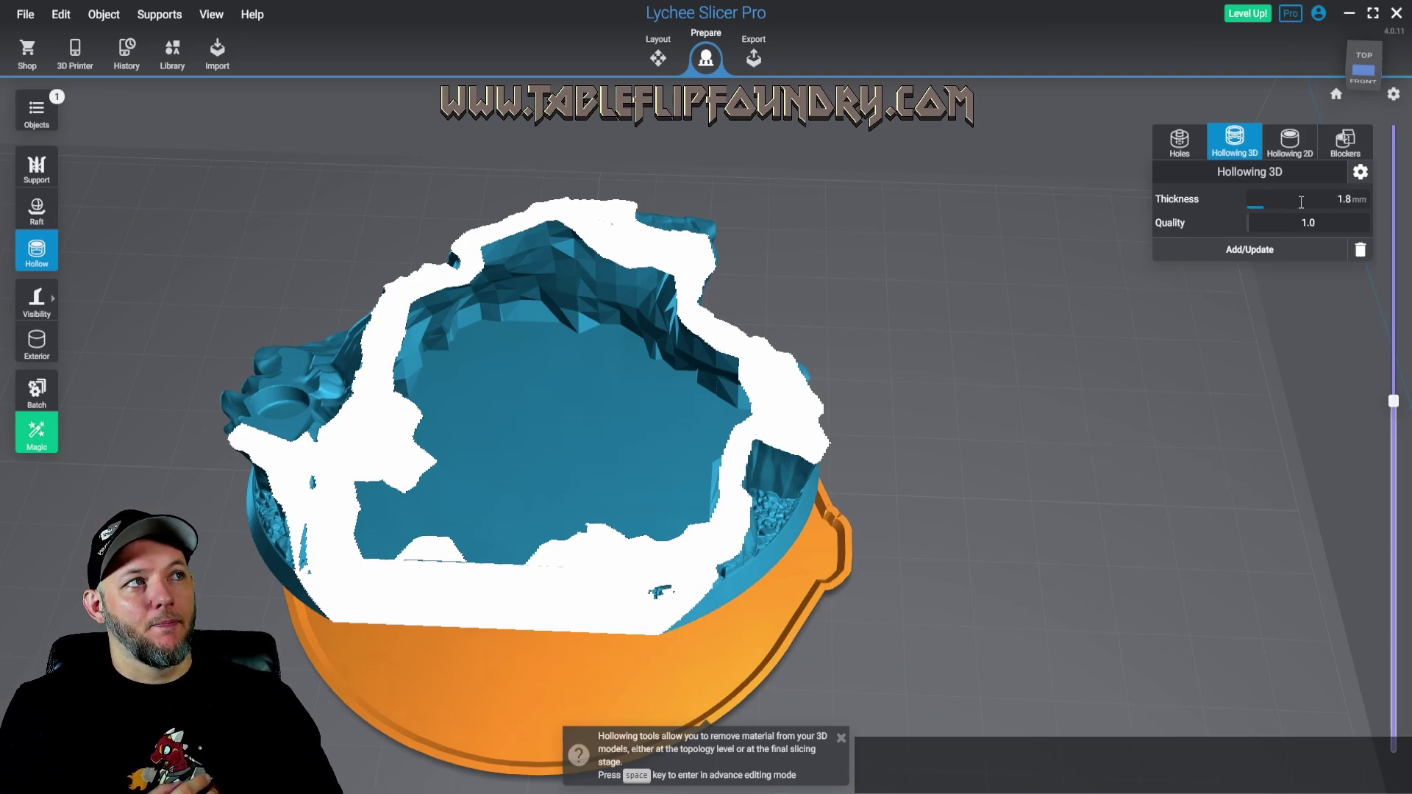
click(1252, 248)
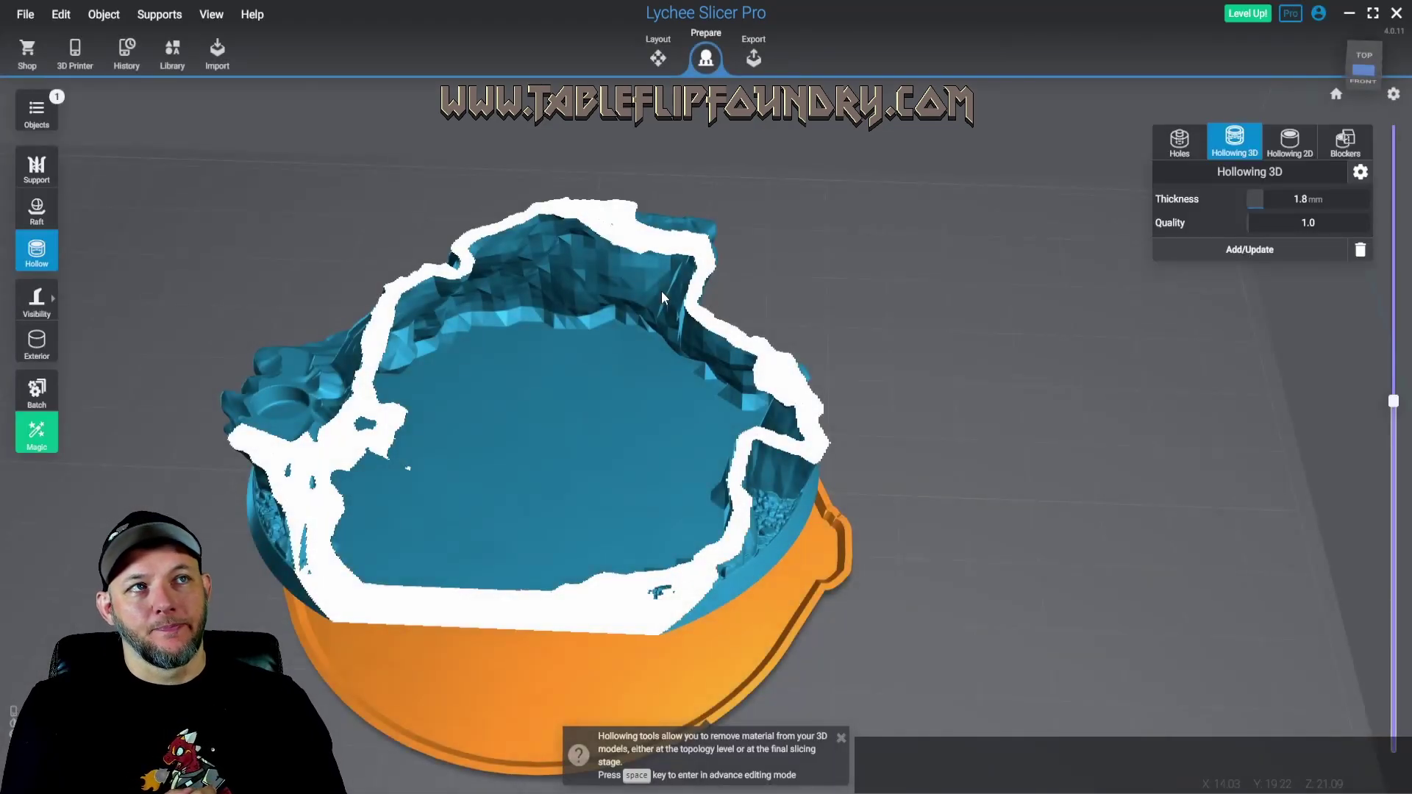
drag(740, 583, 607, 626)
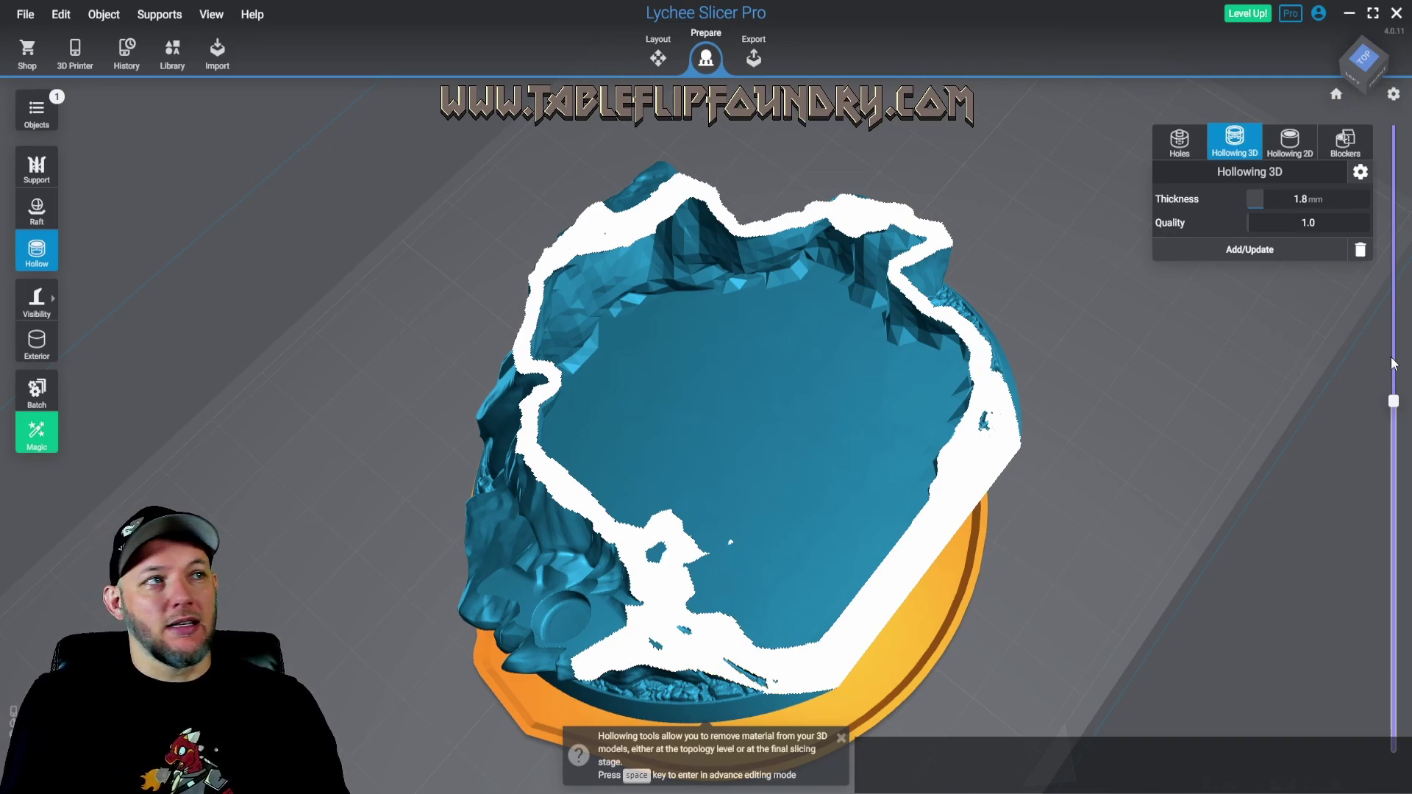
Remove the hollowing from the base and add it again at 1.8 mm thickness
click(1362, 253)
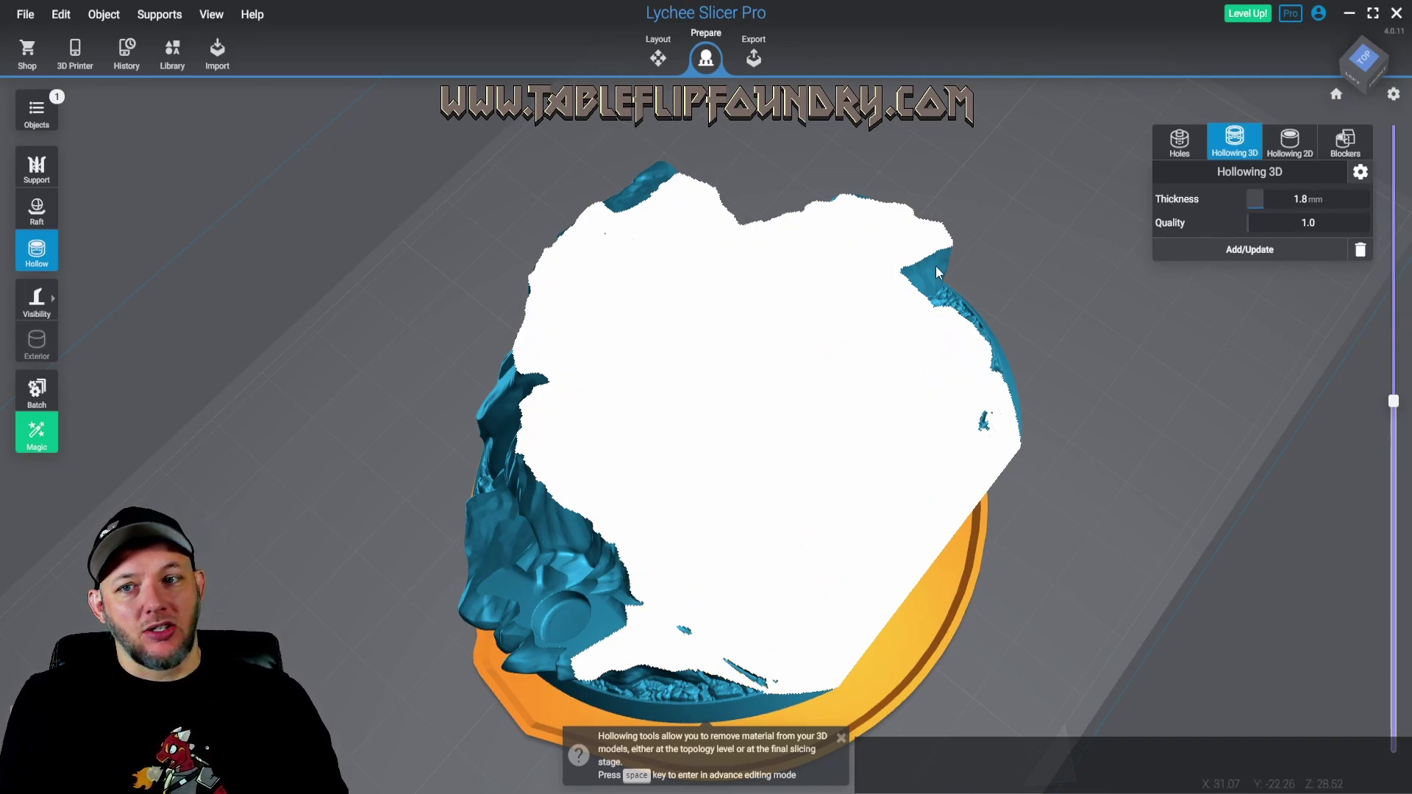
click(1297, 259)
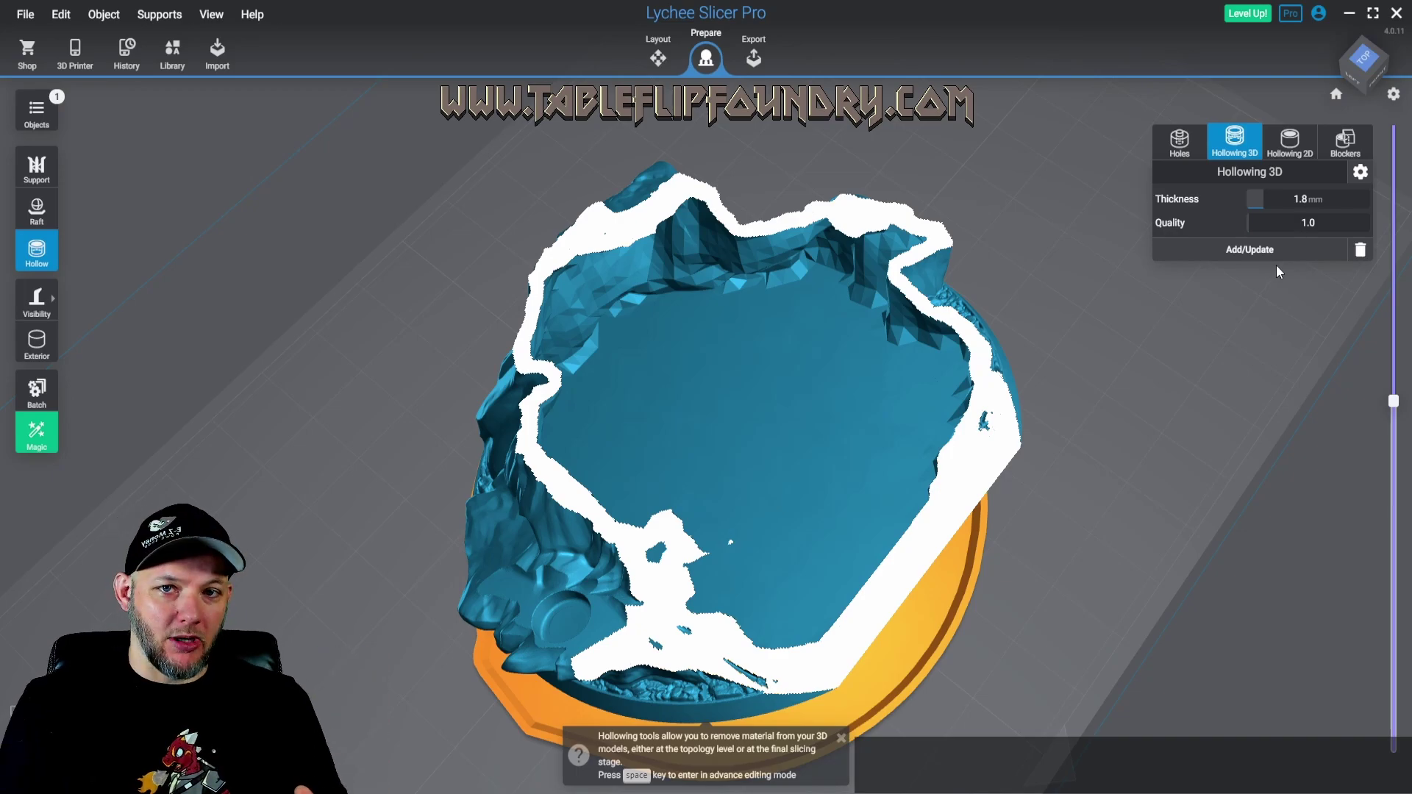
Examine the hollowed interior from several angles and lower the clipping plane to inspect the walls near the underside
right_drag(736, 387, 844, 397)
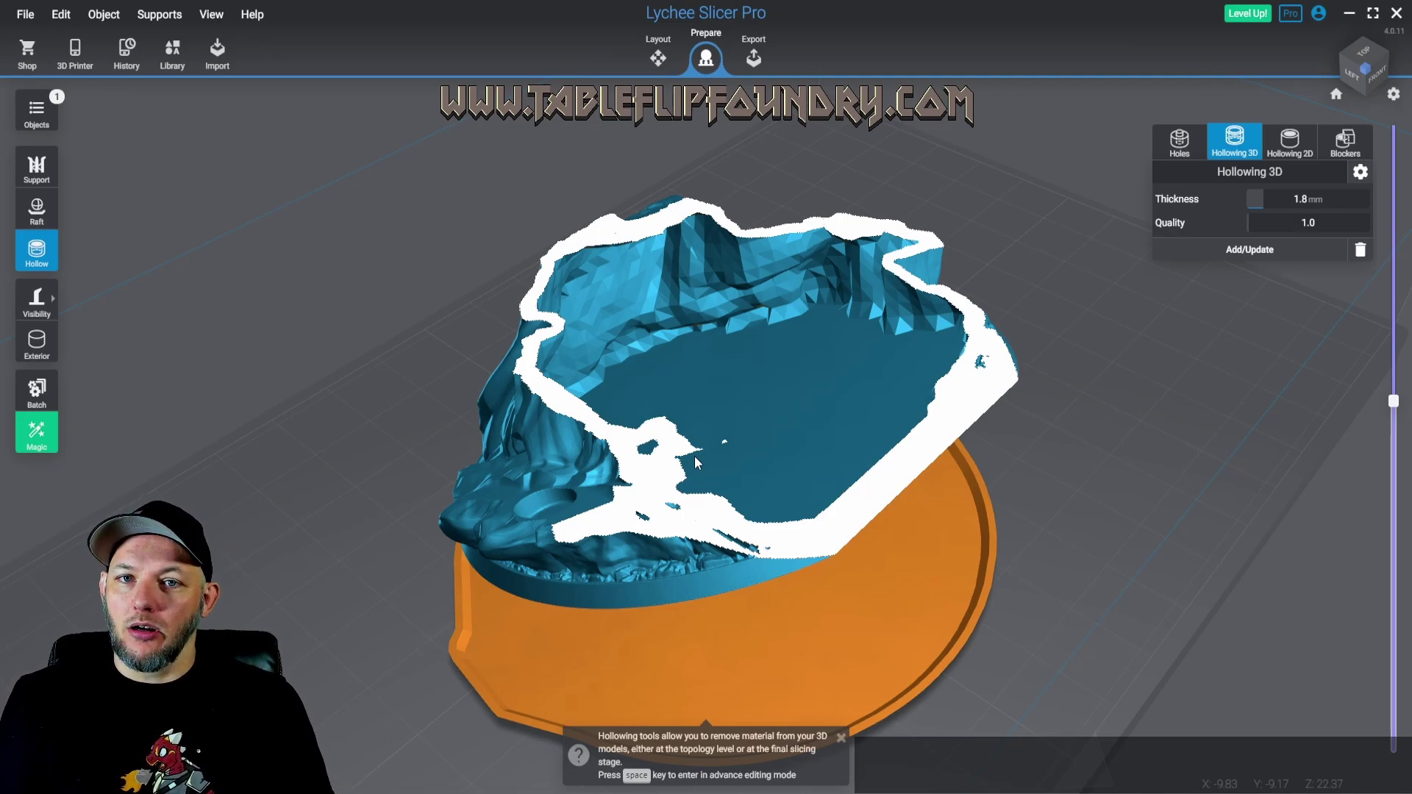
right_drag(654, 450, 543, 533)
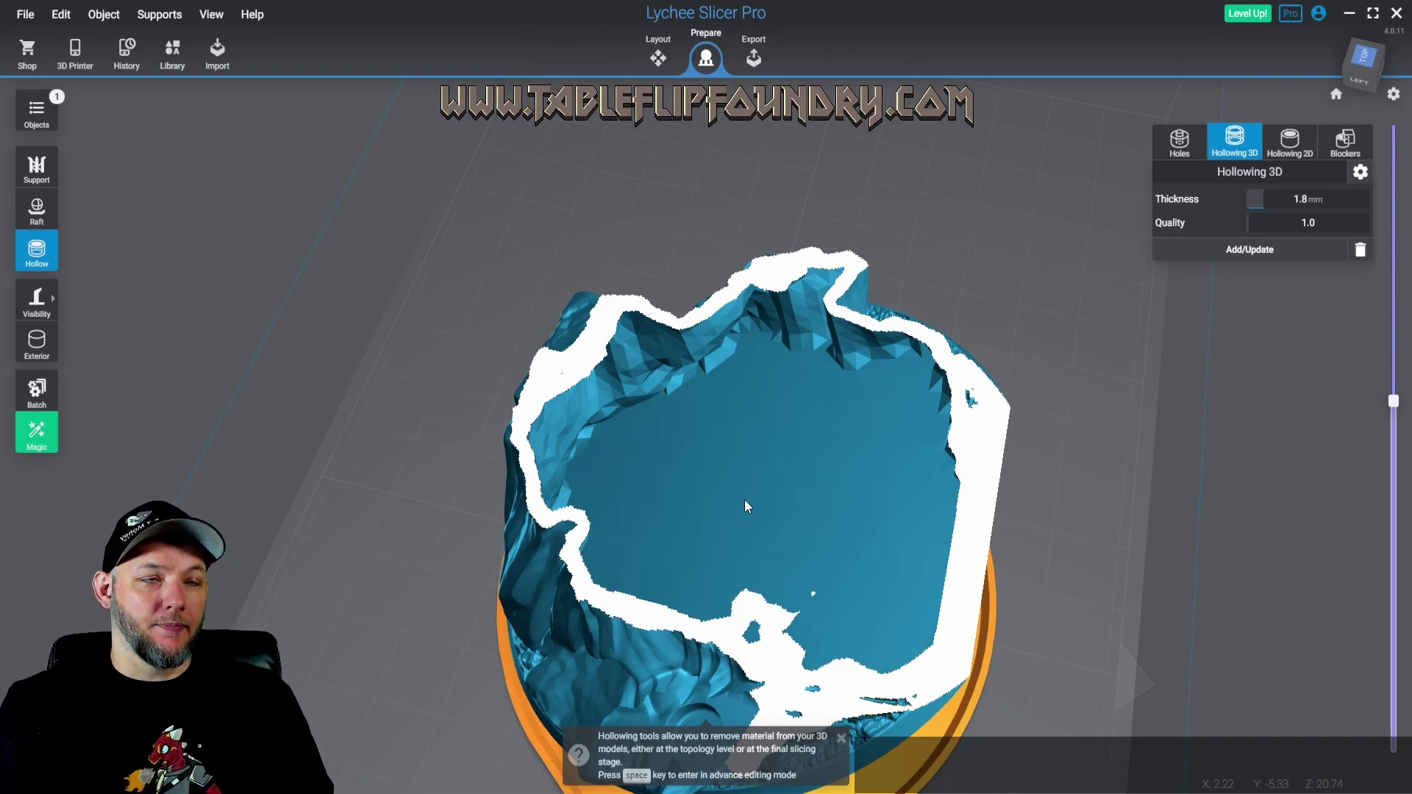
right_drag(745, 500, 734, 473)
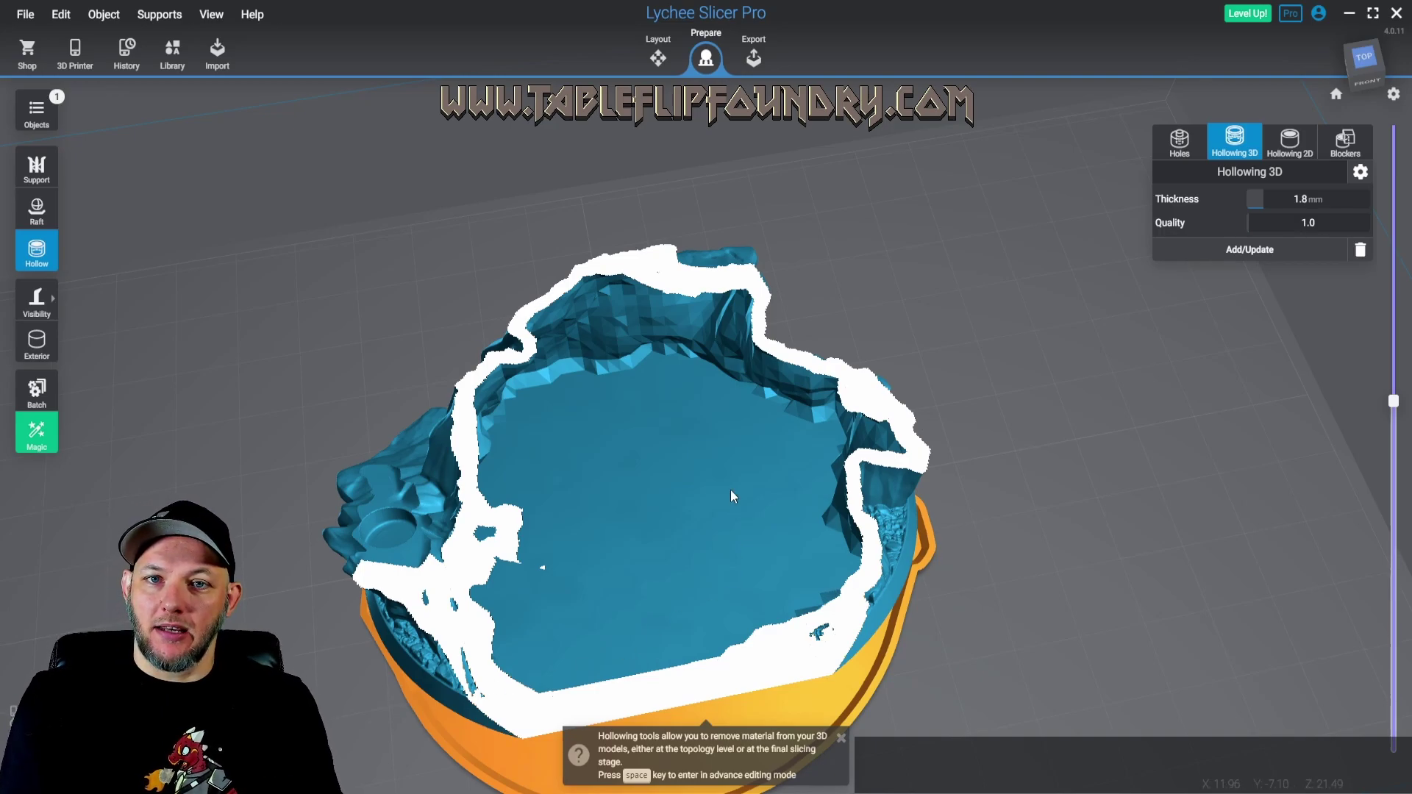
right_drag(578, 428, 780, 442)
mouse_move(1399, 405)
drag(1395, 401, 1394, 616)
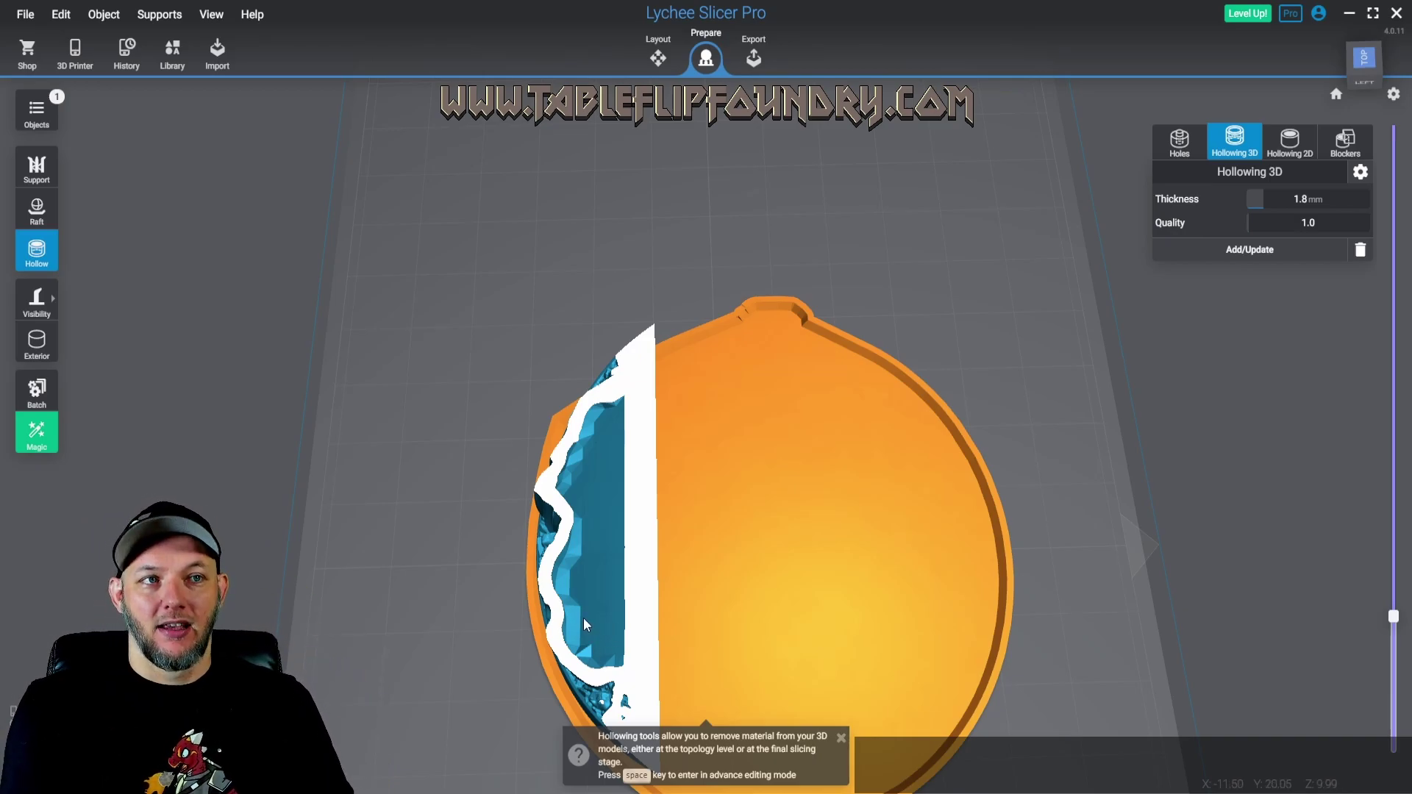
Compare the hollowed base's wall cross-sections at several clipping heights and inspect the low-lying pockets of the cavity
right_drag(462, 580, 748, 519)
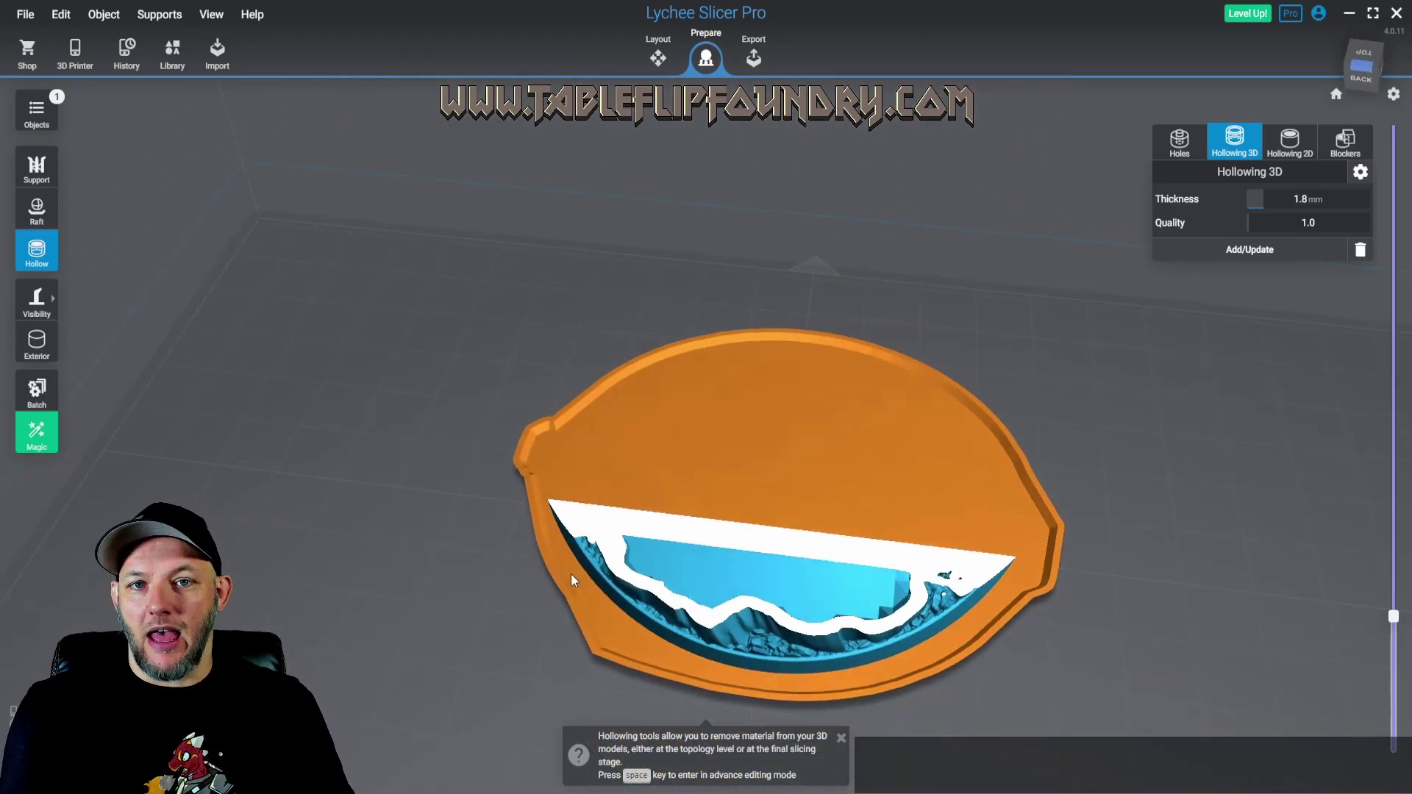
right_drag(566, 572, 616, 616)
scroll(704, 584, up, 5)
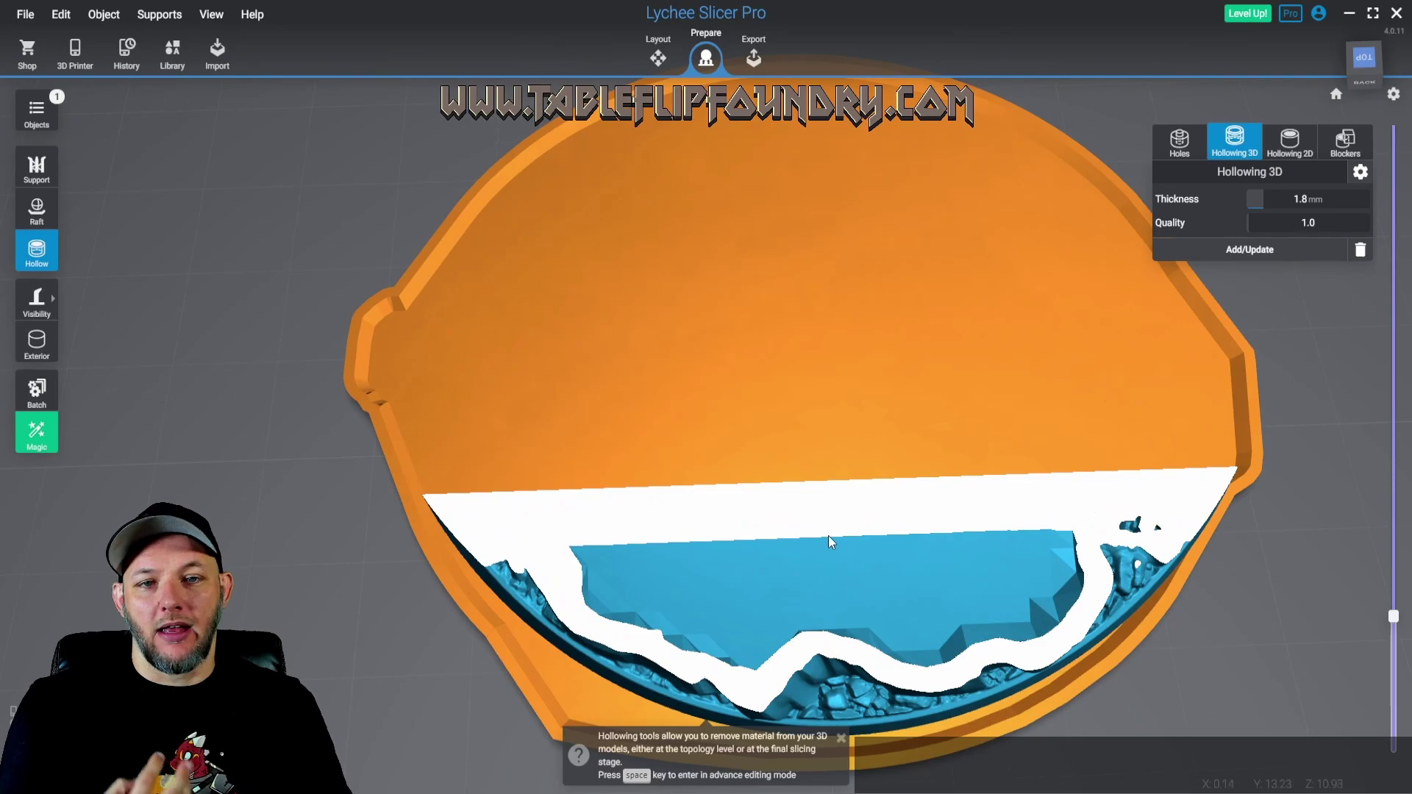
scroll(844, 524, down, 3)
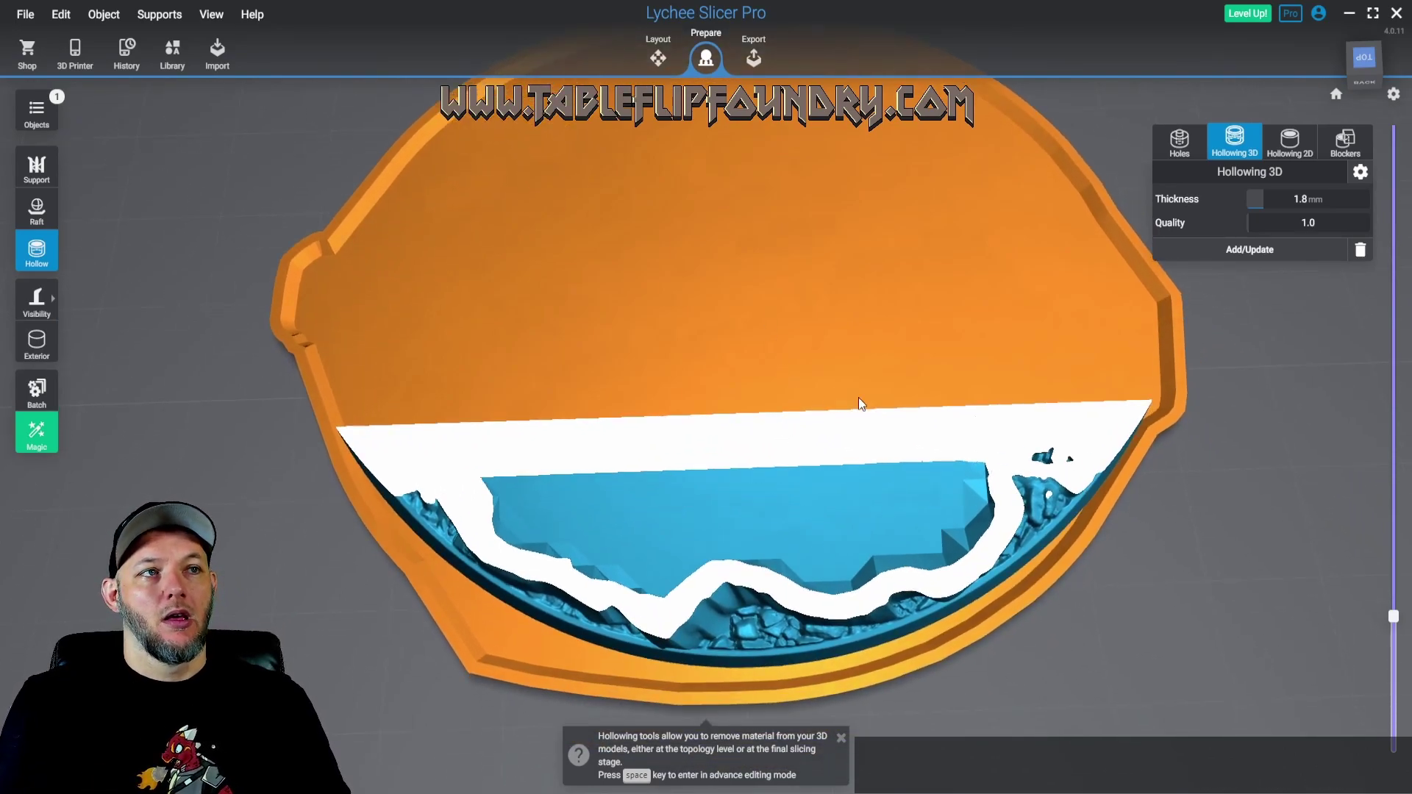
scroll(836, 394, down, 1)
drag(1393, 617, 1193, 415)
scroll(693, 347, down, 3)
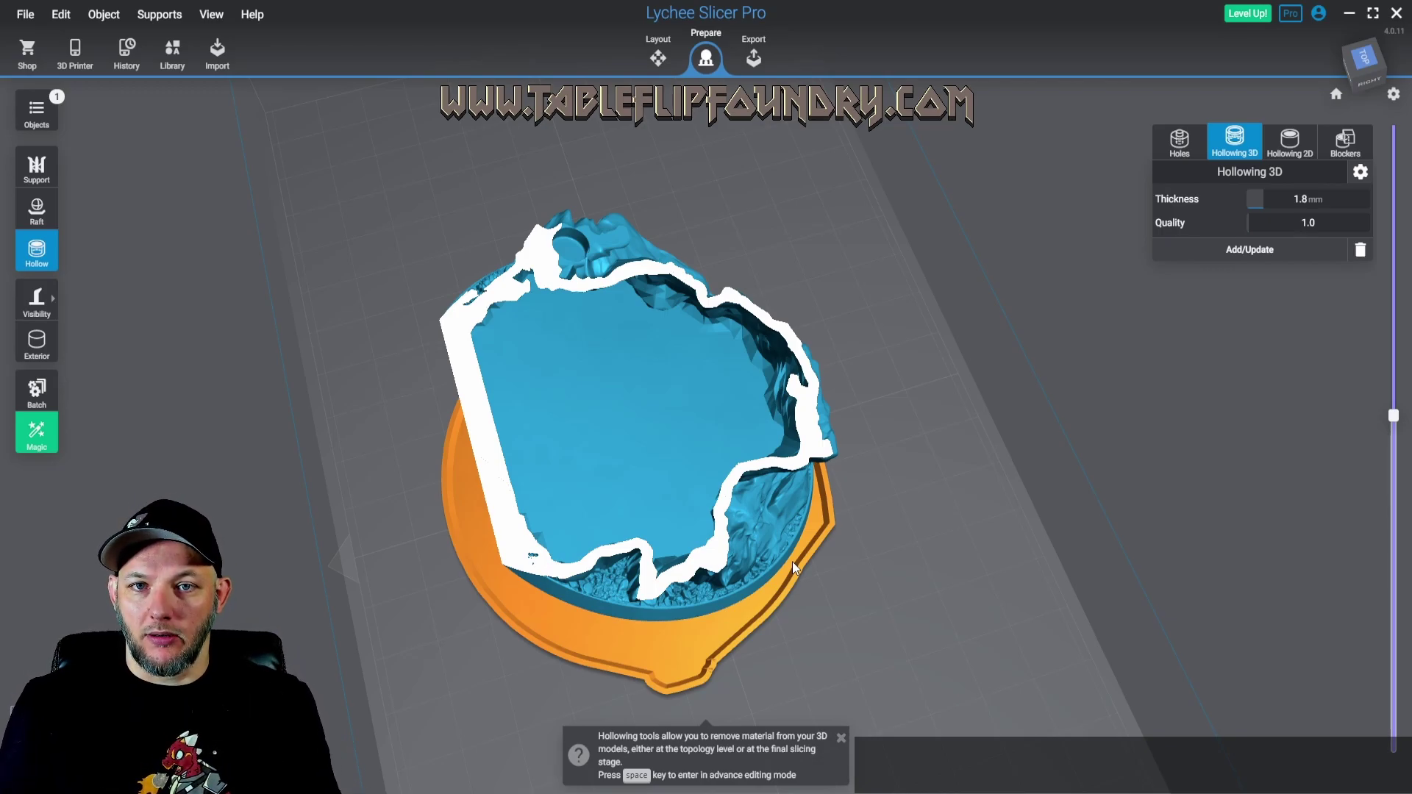
drag(1395, 419, 1390, 608)
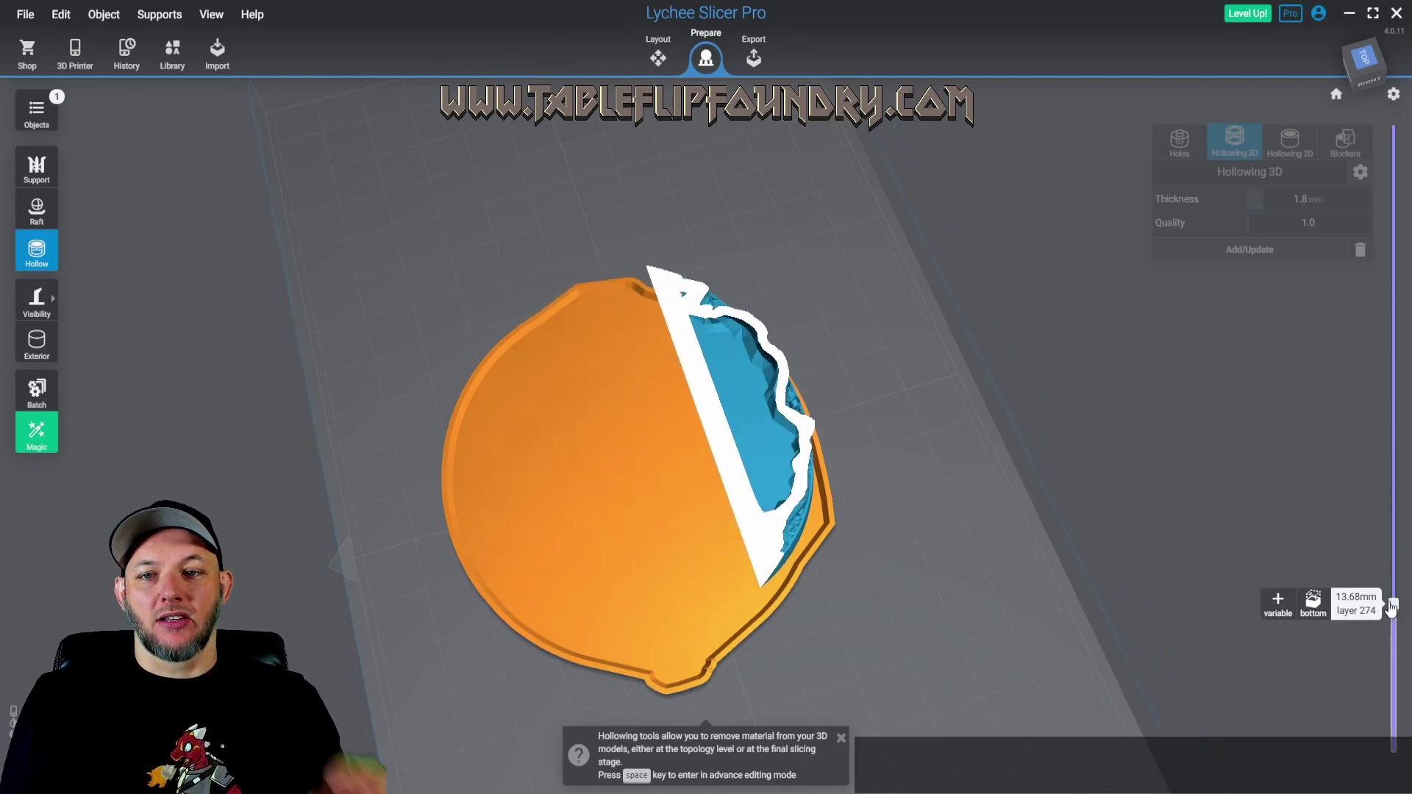
right_drag(845, 531, 801, 409)
right_drag(784, 457, 756, 600)
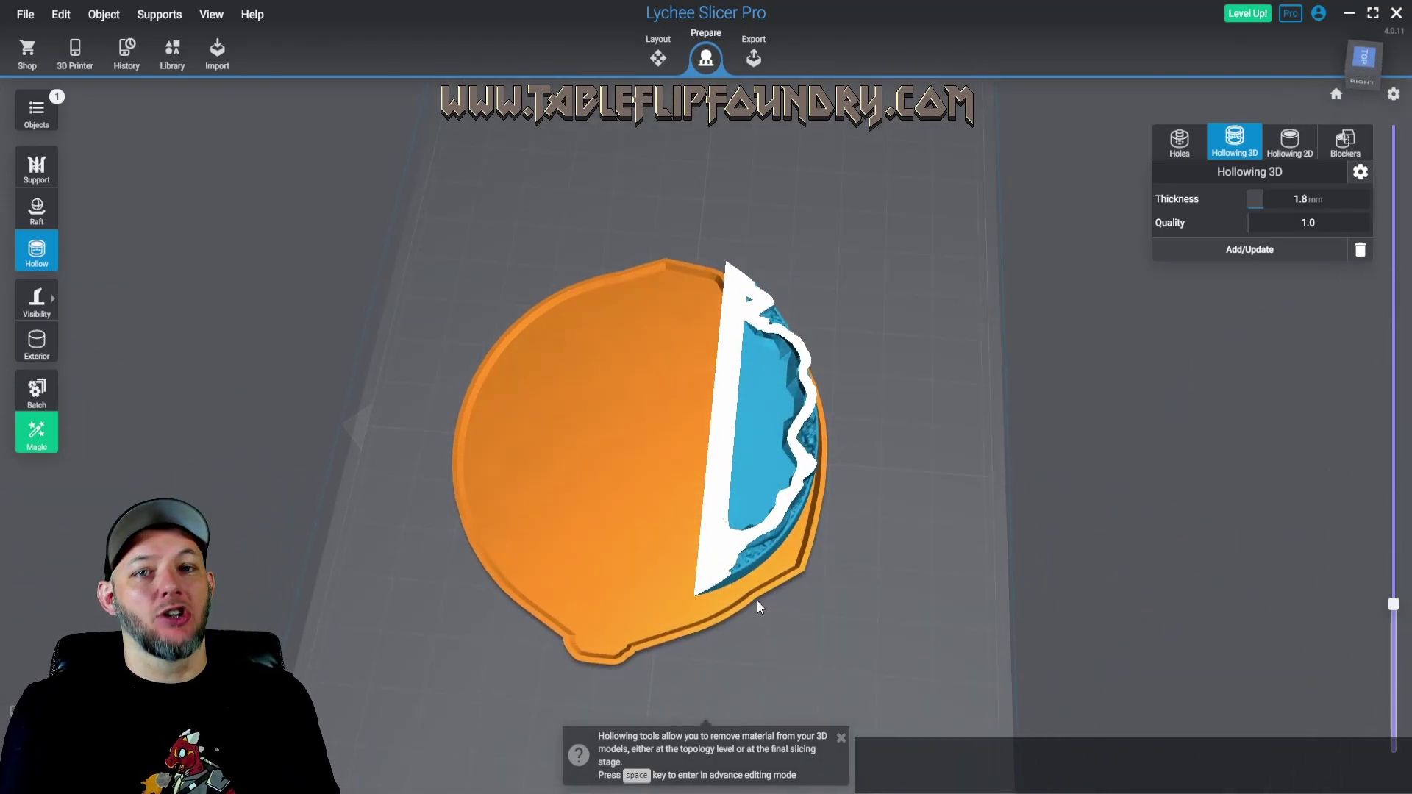
right_drag(703, 496, 791, 422)
scroll(791, 422, up, 5)
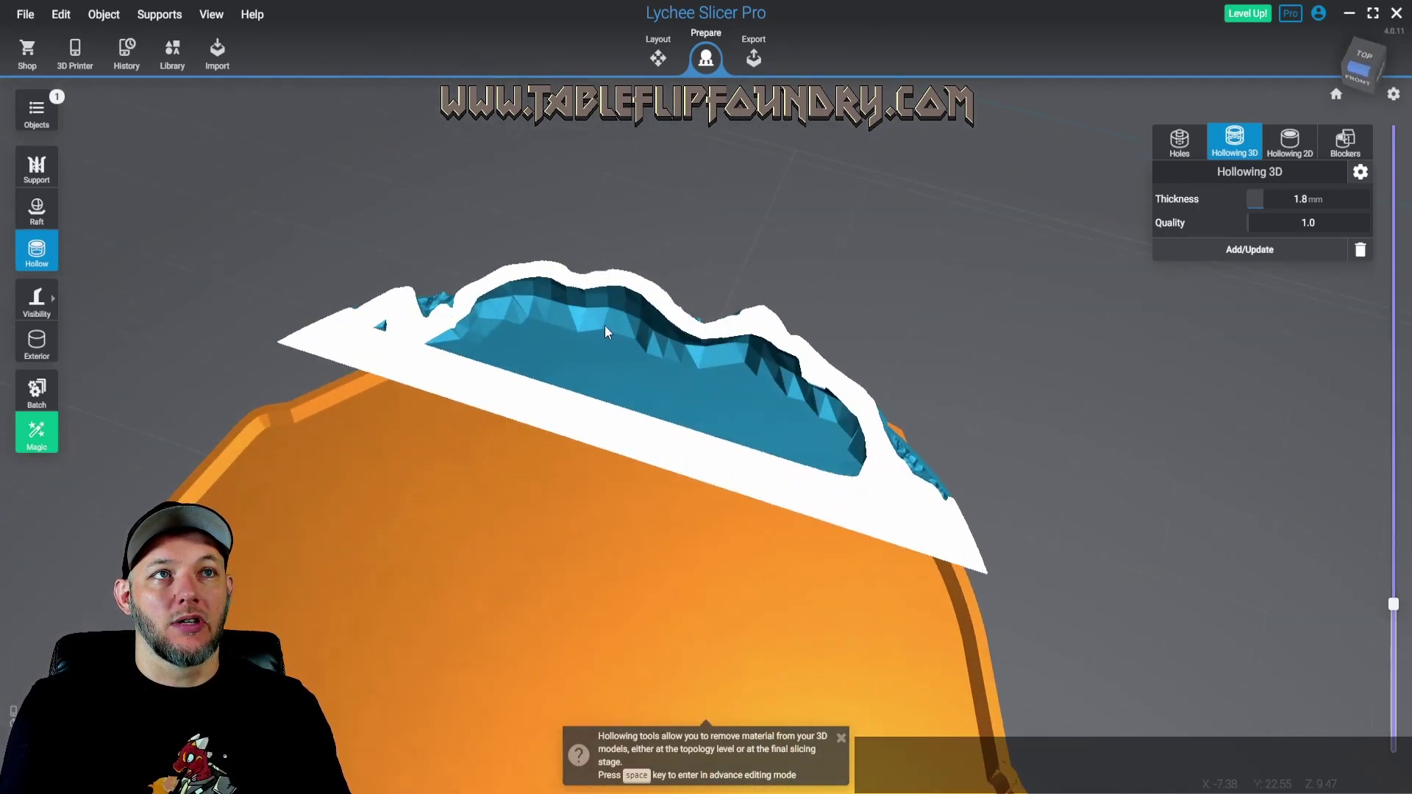
Place two cylinder drain holes with 2.0 mm diameter and 3.0 mm penetration in the two lowest pockets of the cavity
click(1186, 141)
click(1312, 218)
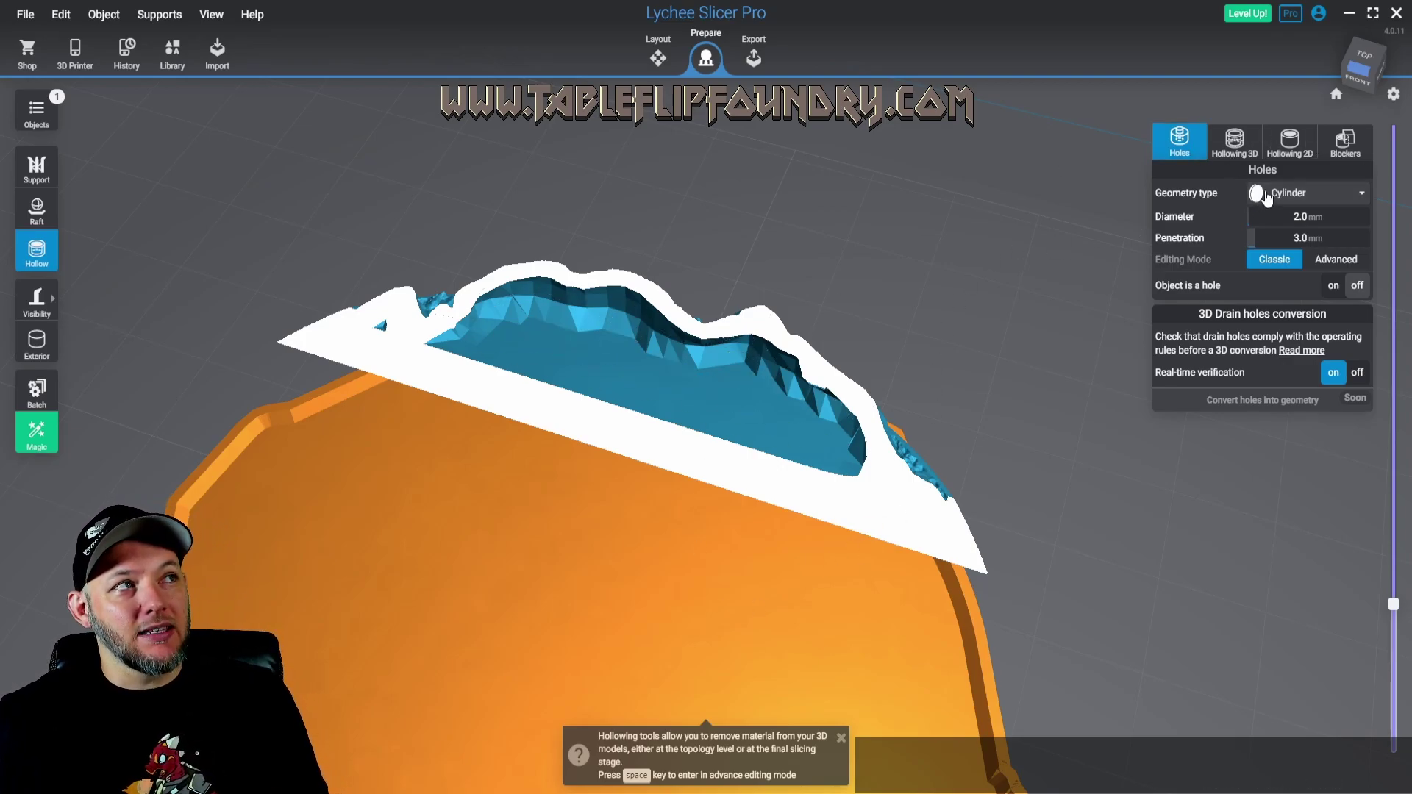
click(742, 374)
right_drag(861, 305, 761, 338)
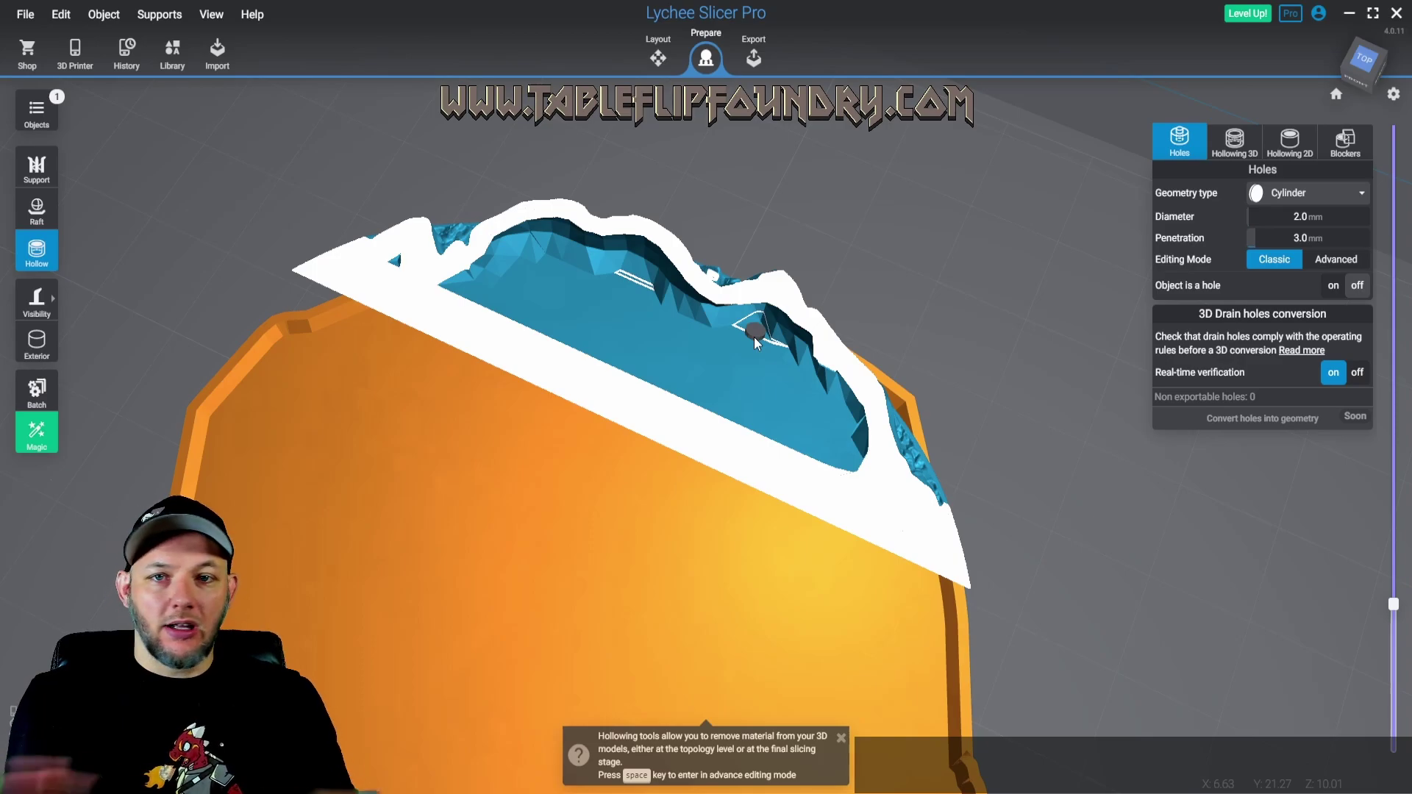
click(753, 337)
scroll(682, 358, down, 1)
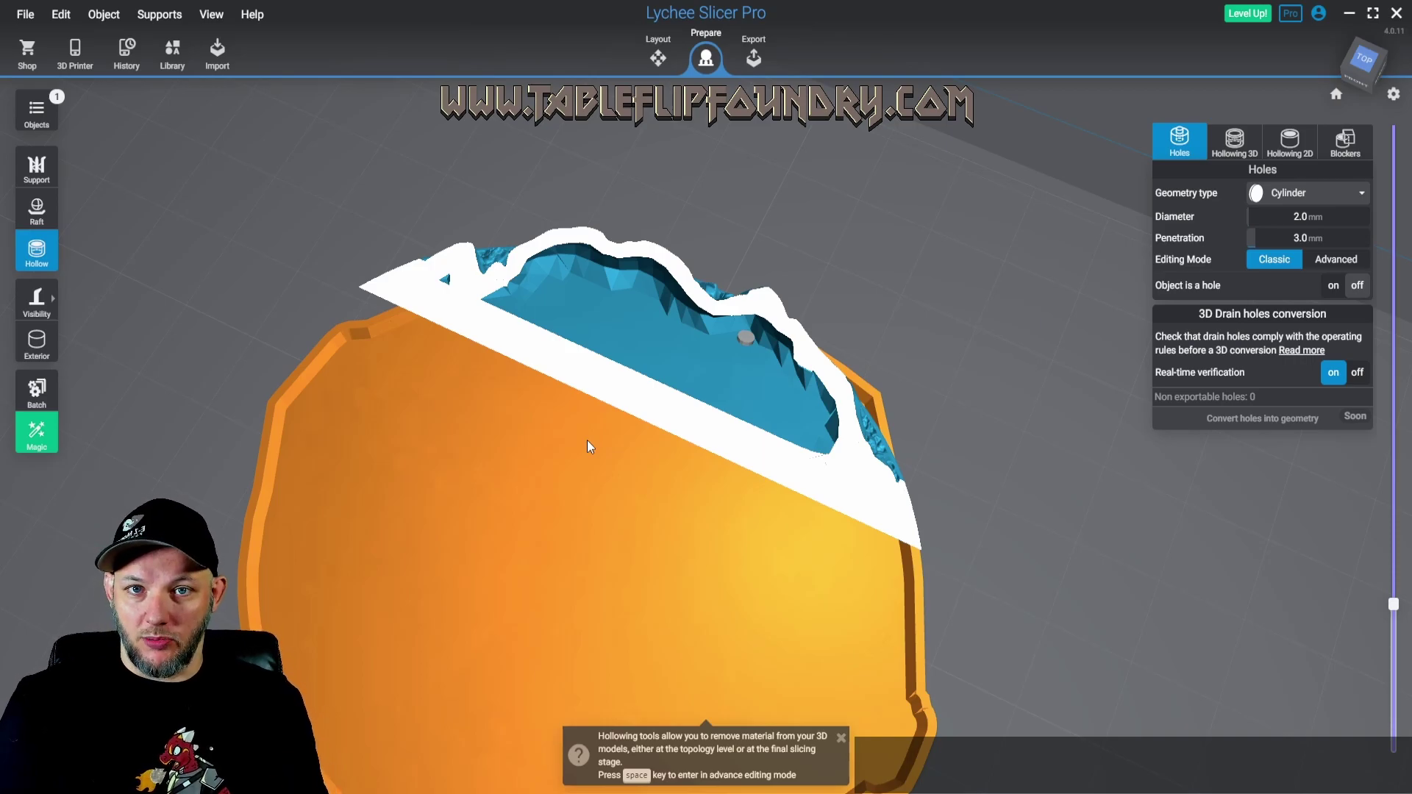
scroll(650, 345, up, 5)
right_drag(692, 367, 831, 505)
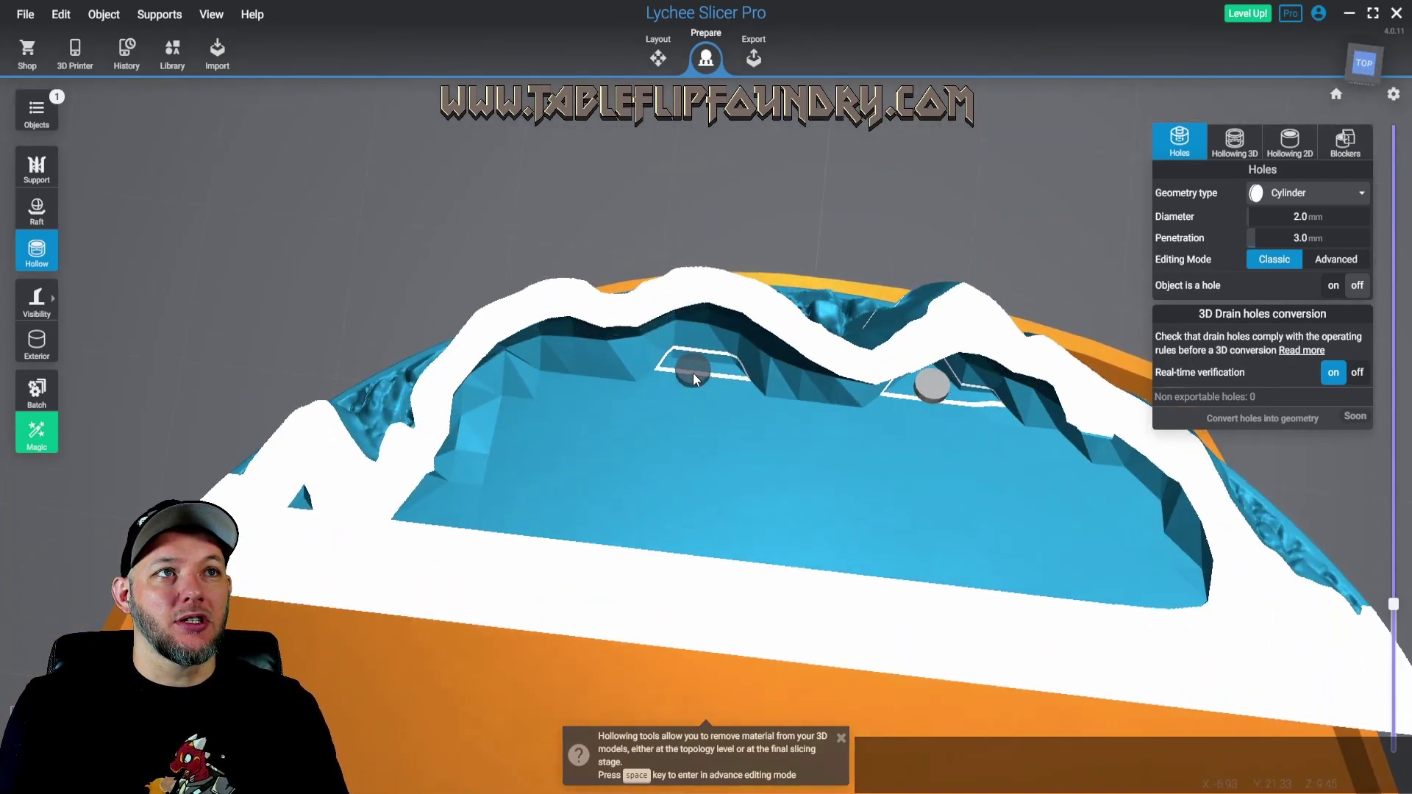
drag(1393, 604, 1394, 644)
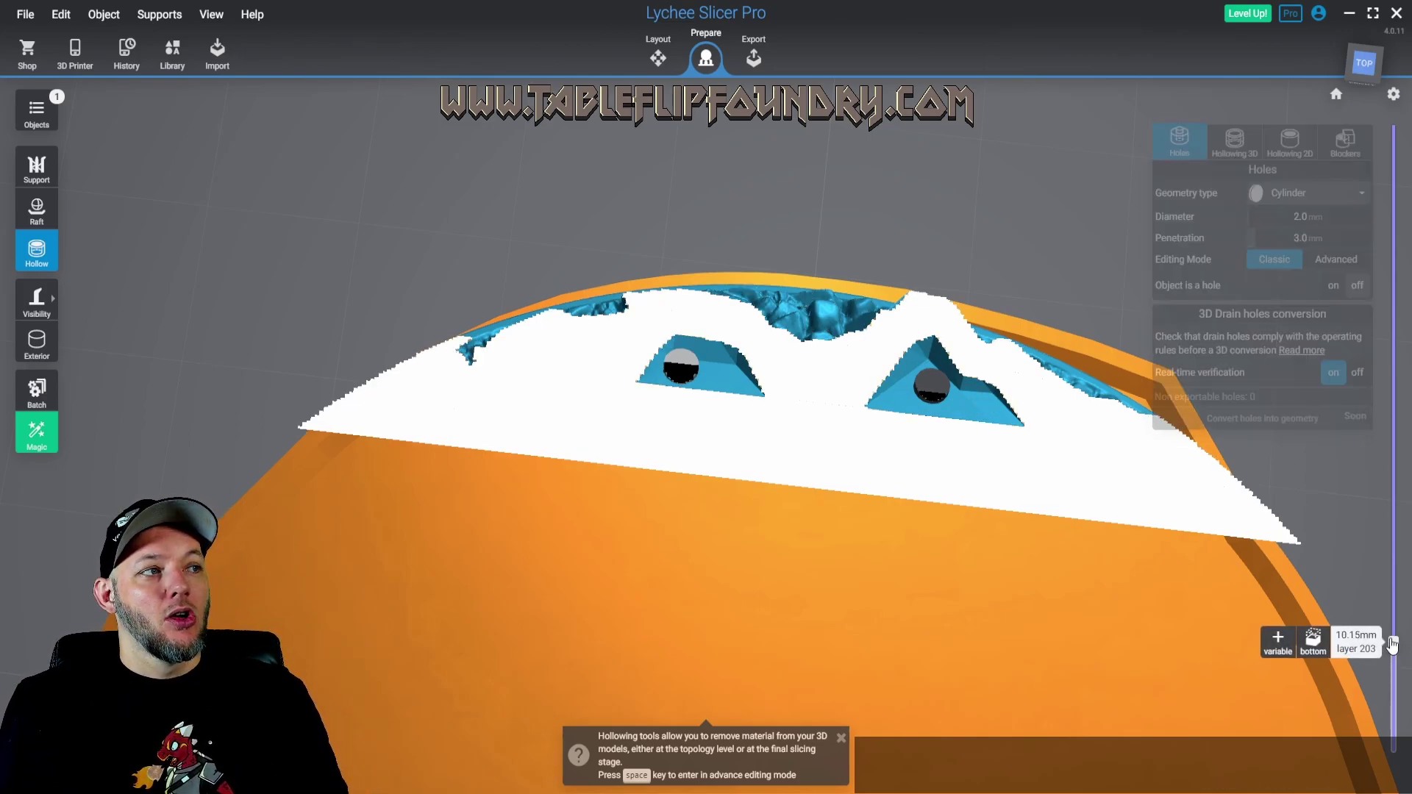
drag(1392, 646, 1395, 600)
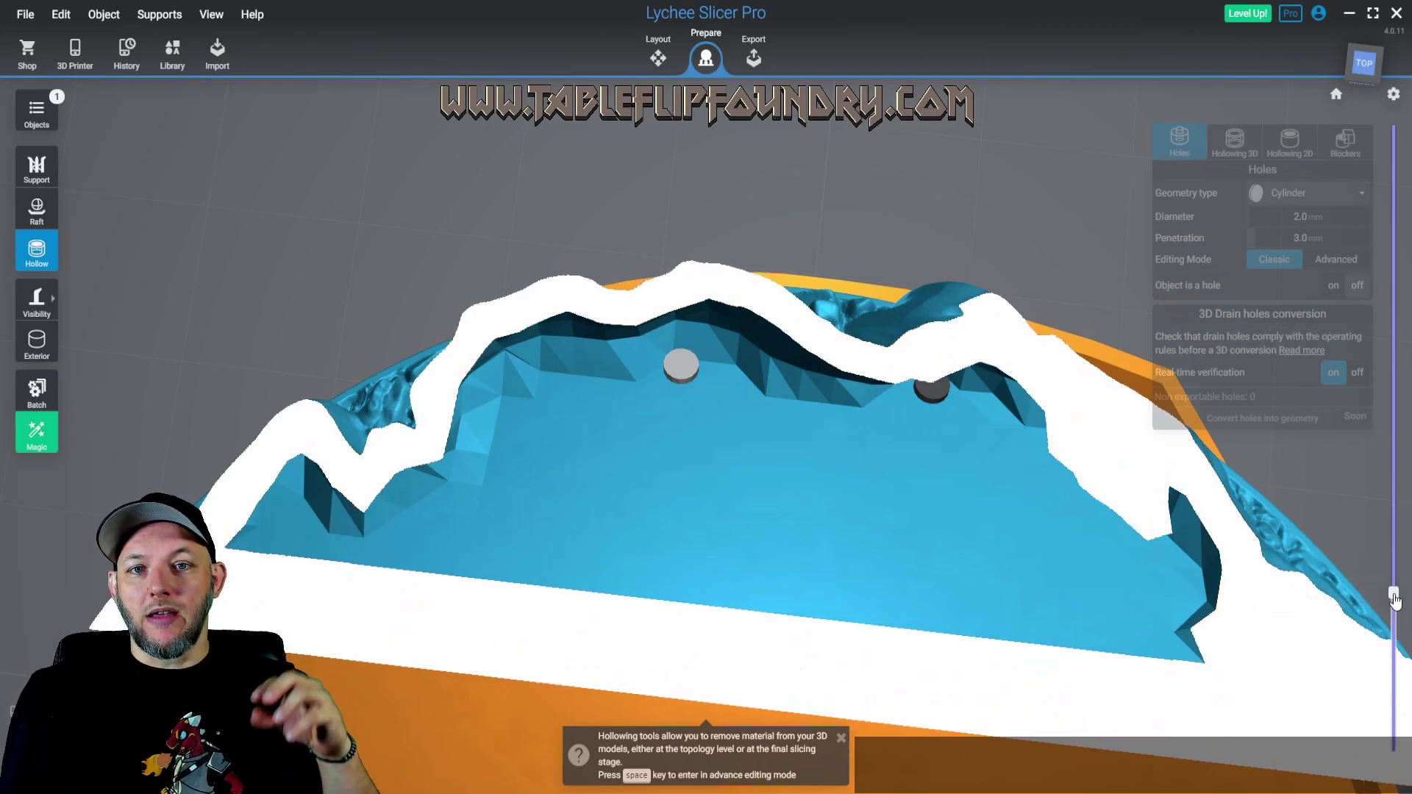
Delete the base's 3D hollowing and regenerate it at 1.8 mm thickness
click(1235, 143)
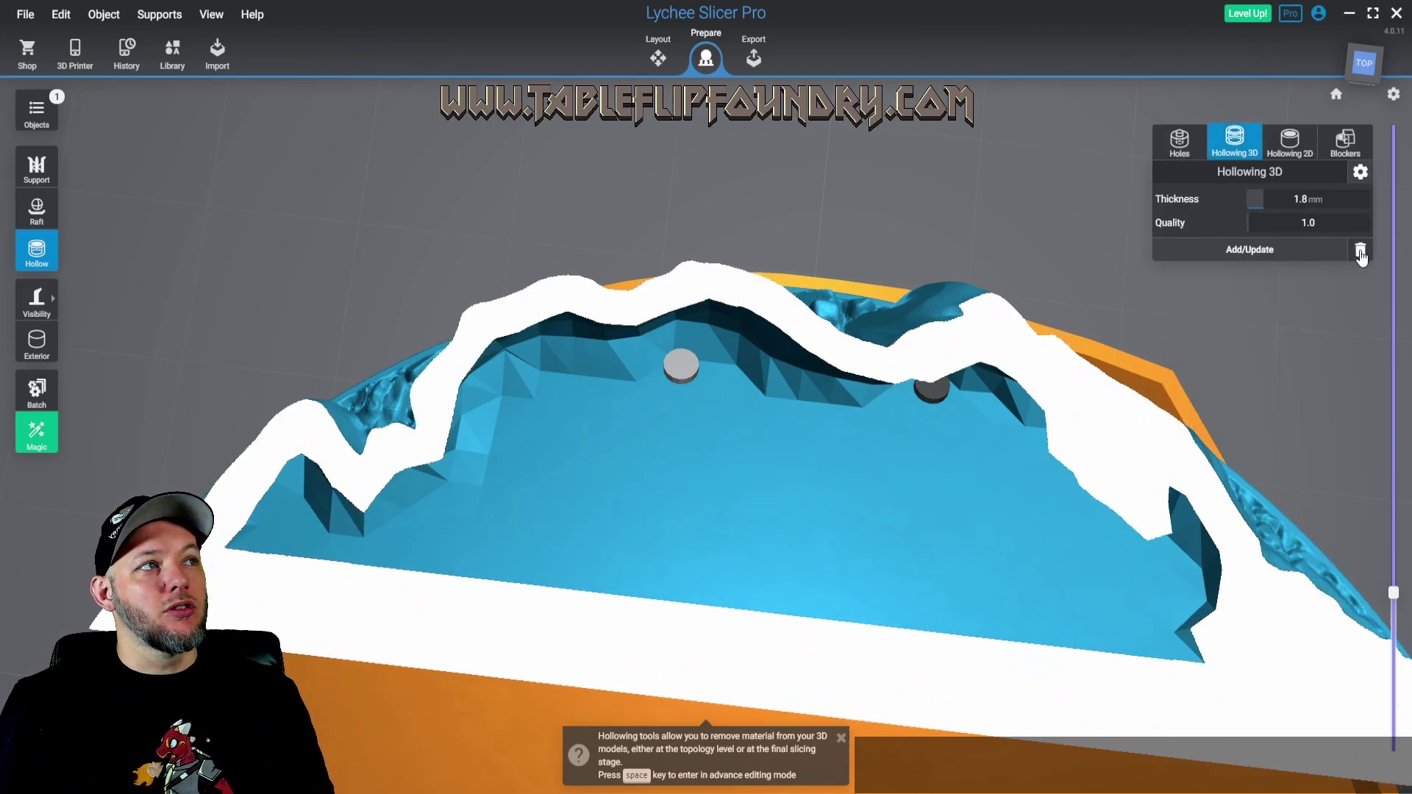
click(1360, 251)
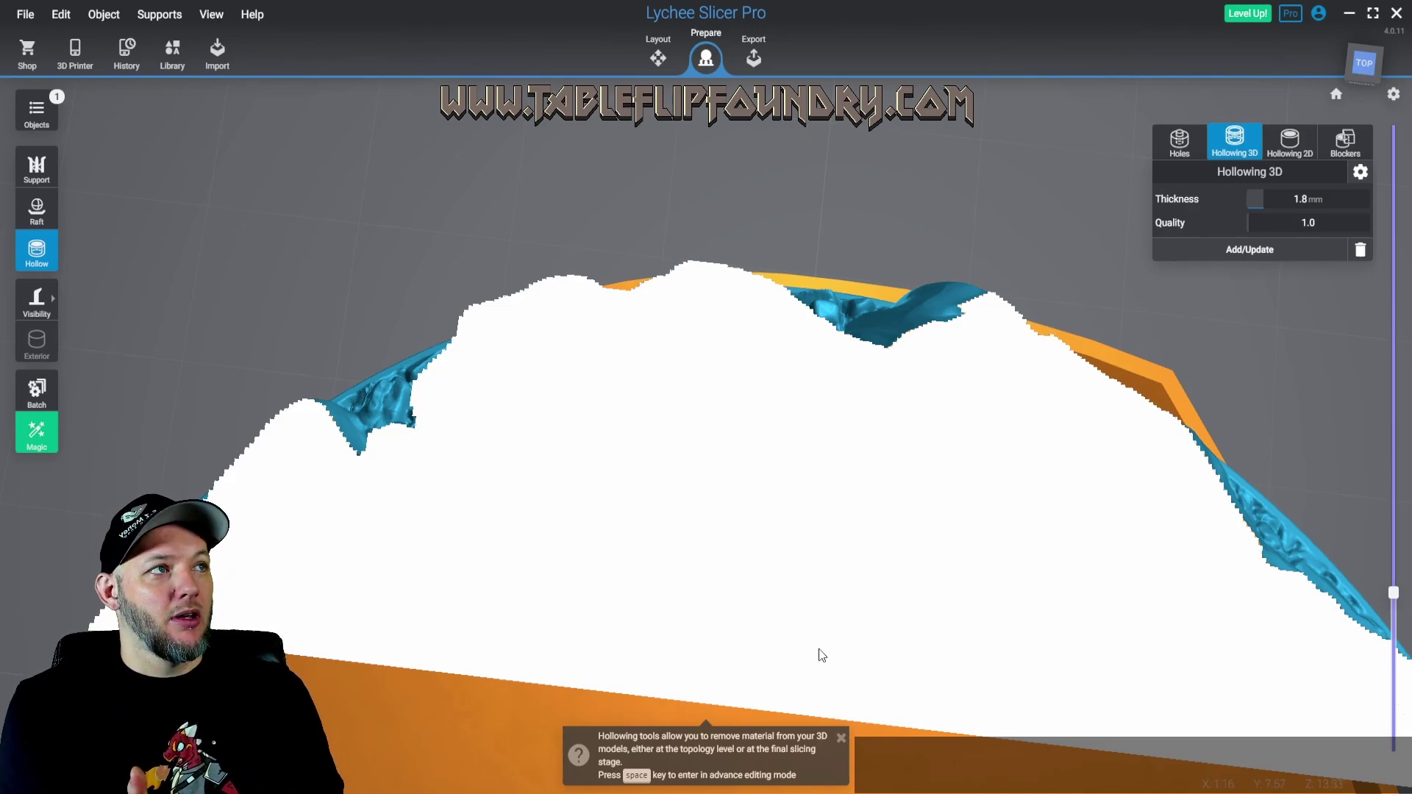
click(1238, 250)
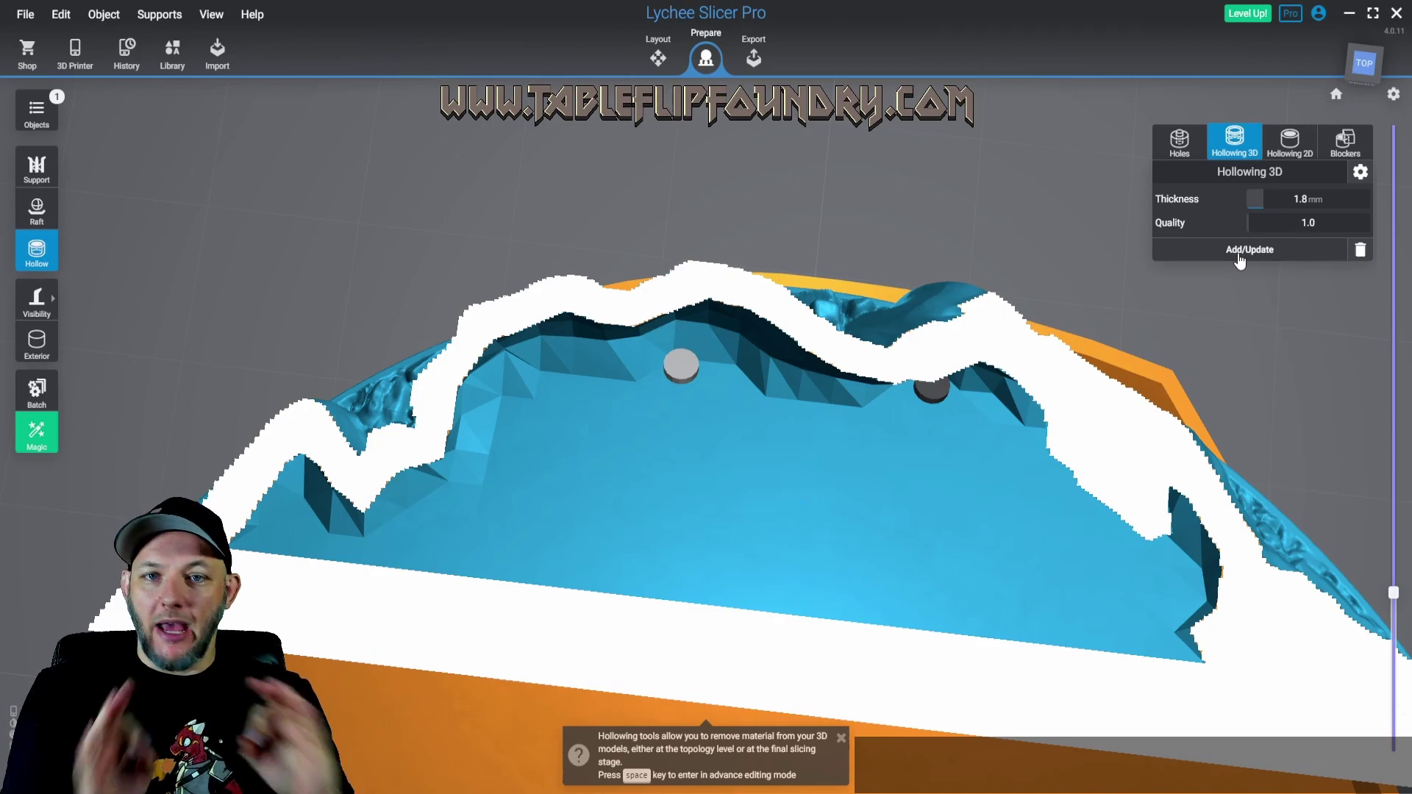
Try a 5 mm diameter on the selected drain hole and restore it to 2 mm
scroll(894, 380, down, 6)
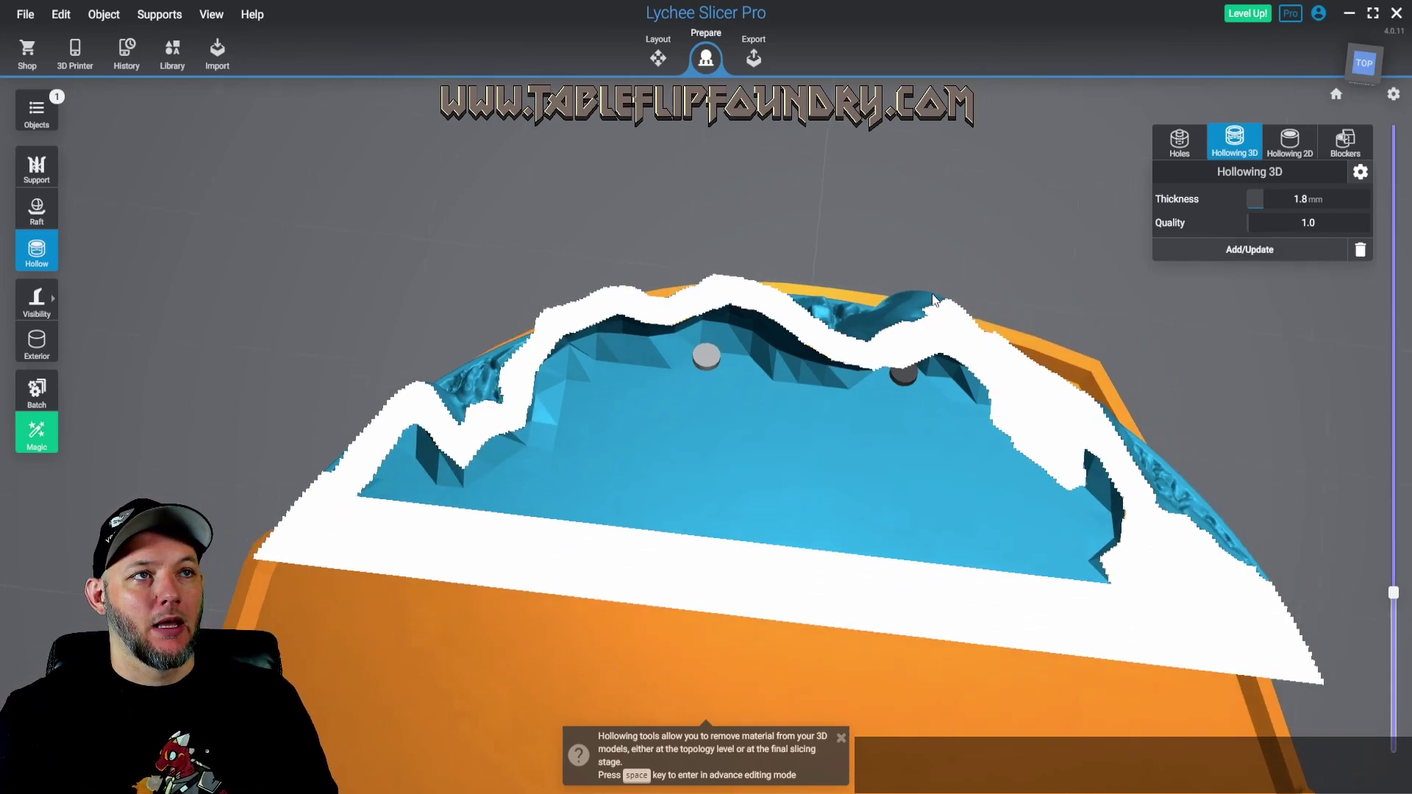
mouse_move(891, 383)
right_down()
mouse_move(920, 400)
mouse_move(897, 374)
right_up()
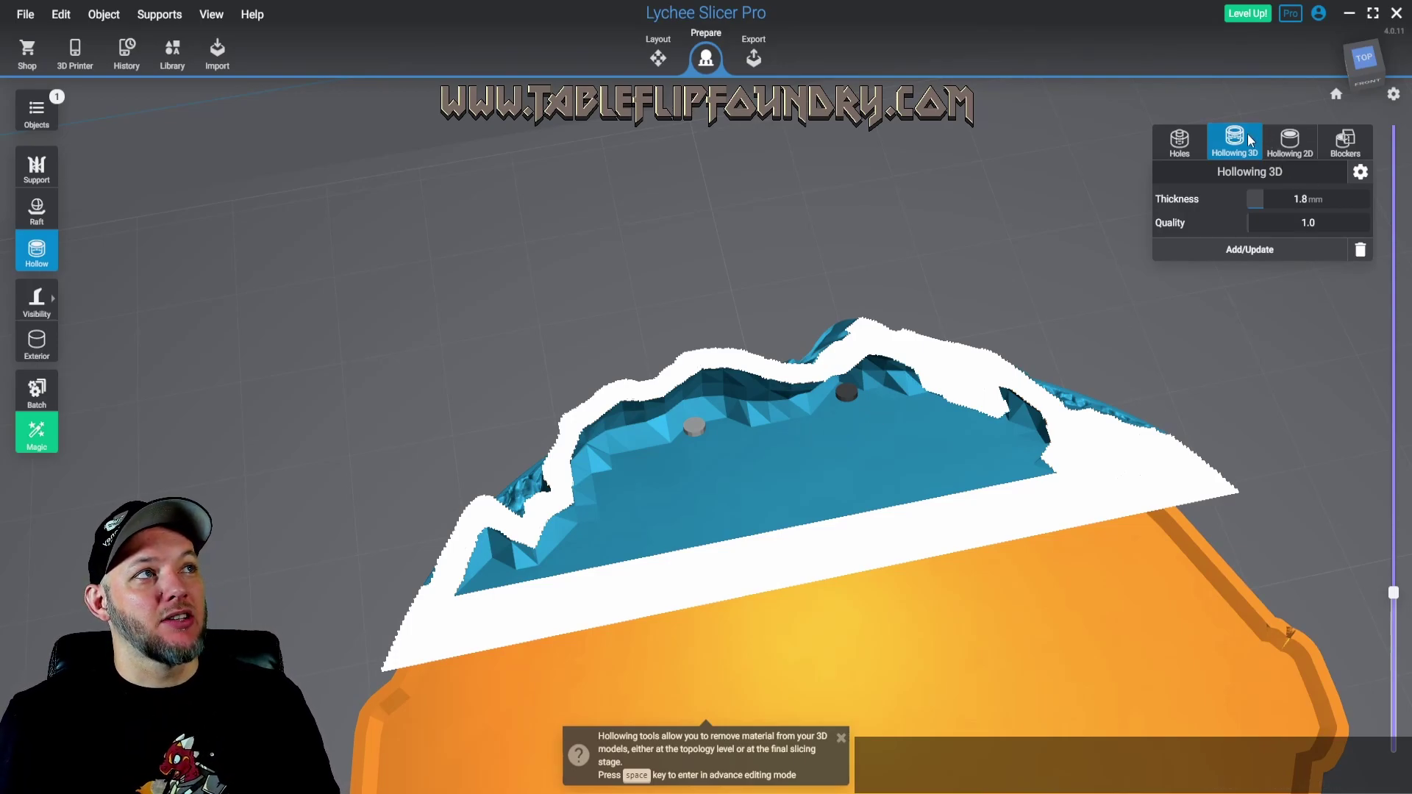
click(1180, 141)
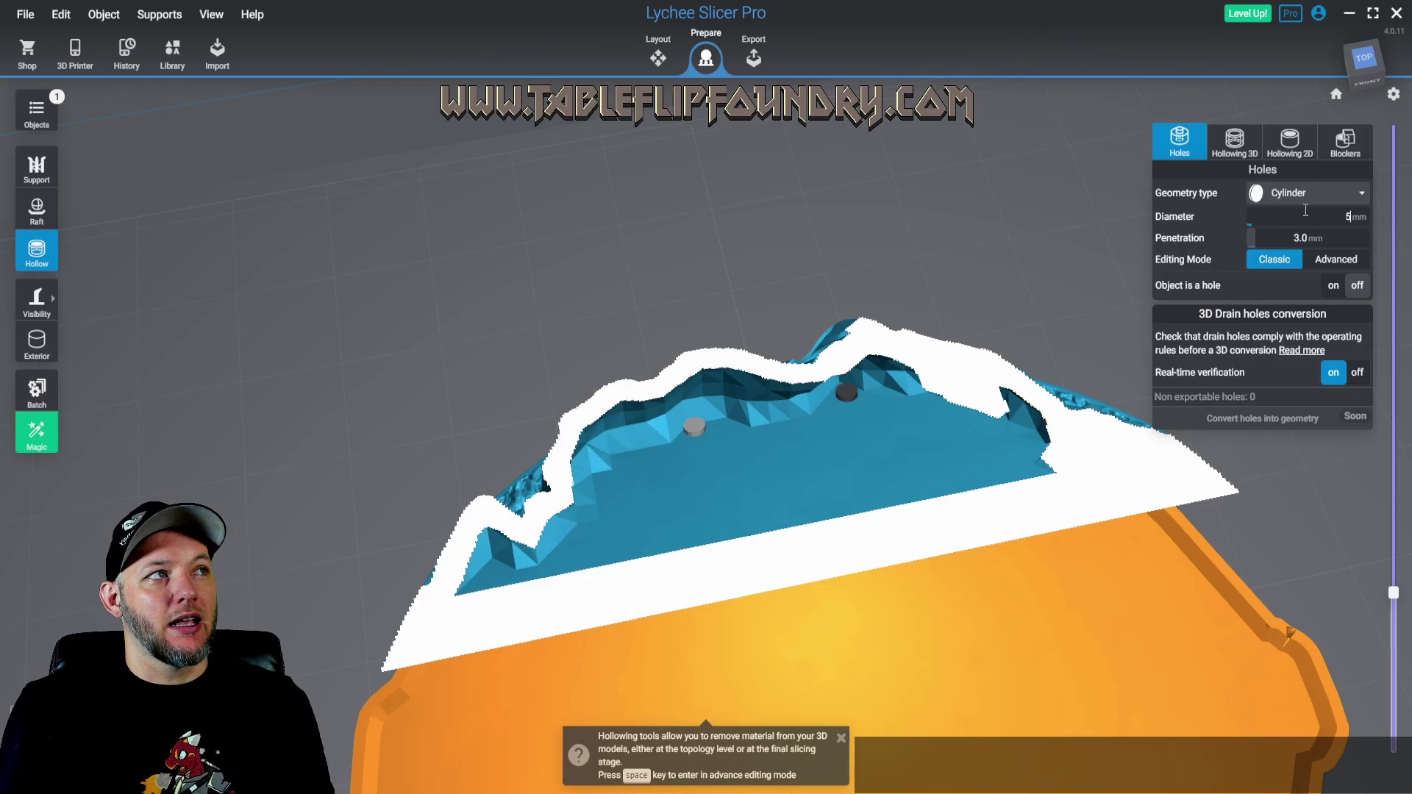
key(Return)
right_drag(766, 419, 1140, 478)
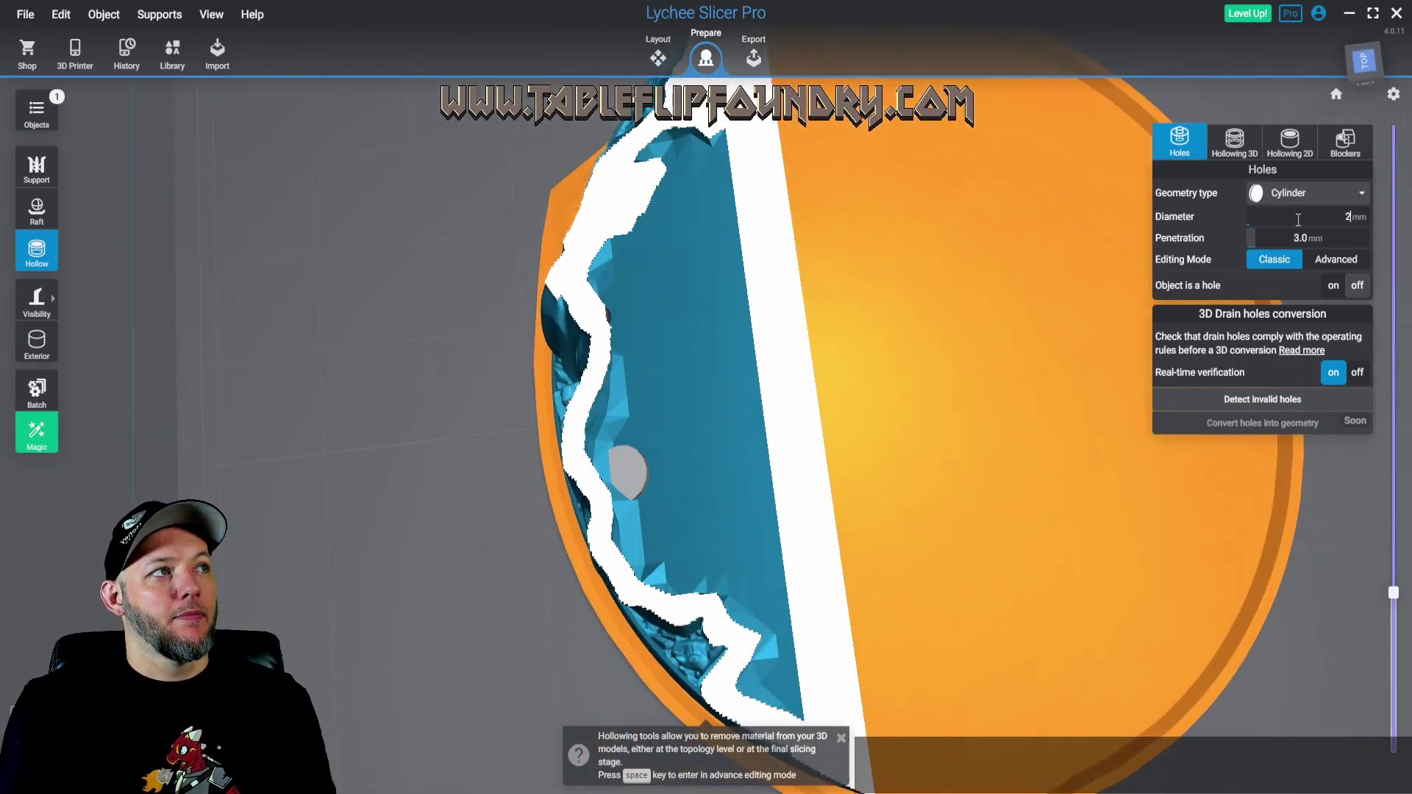
key(Return)
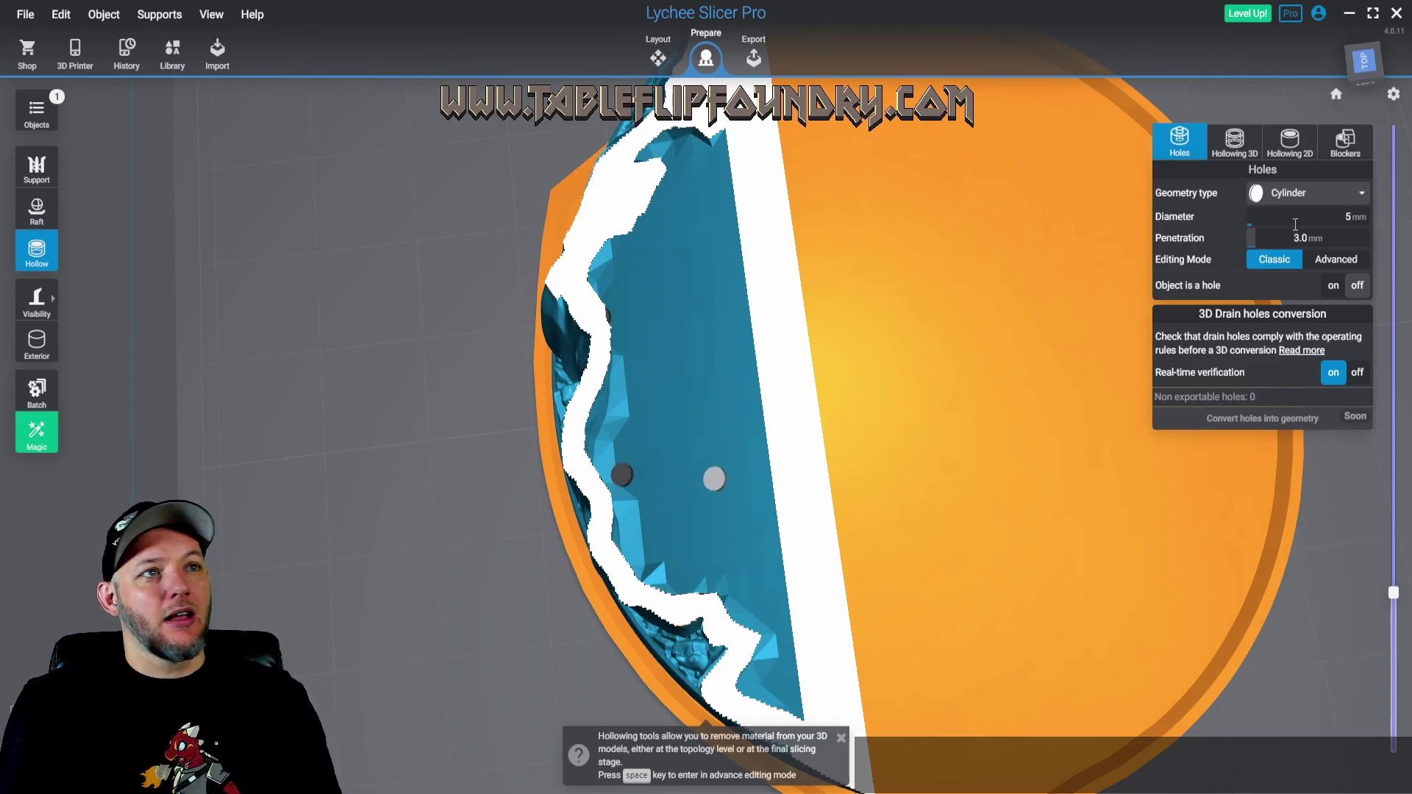
Place a row of three 5 mm drain holes across the base's underside, just above the two small holes
right_drag(732, 522, 662, 243)
drag(1396, 596, 1393, 274)
scroll(842, 363, down, 3)
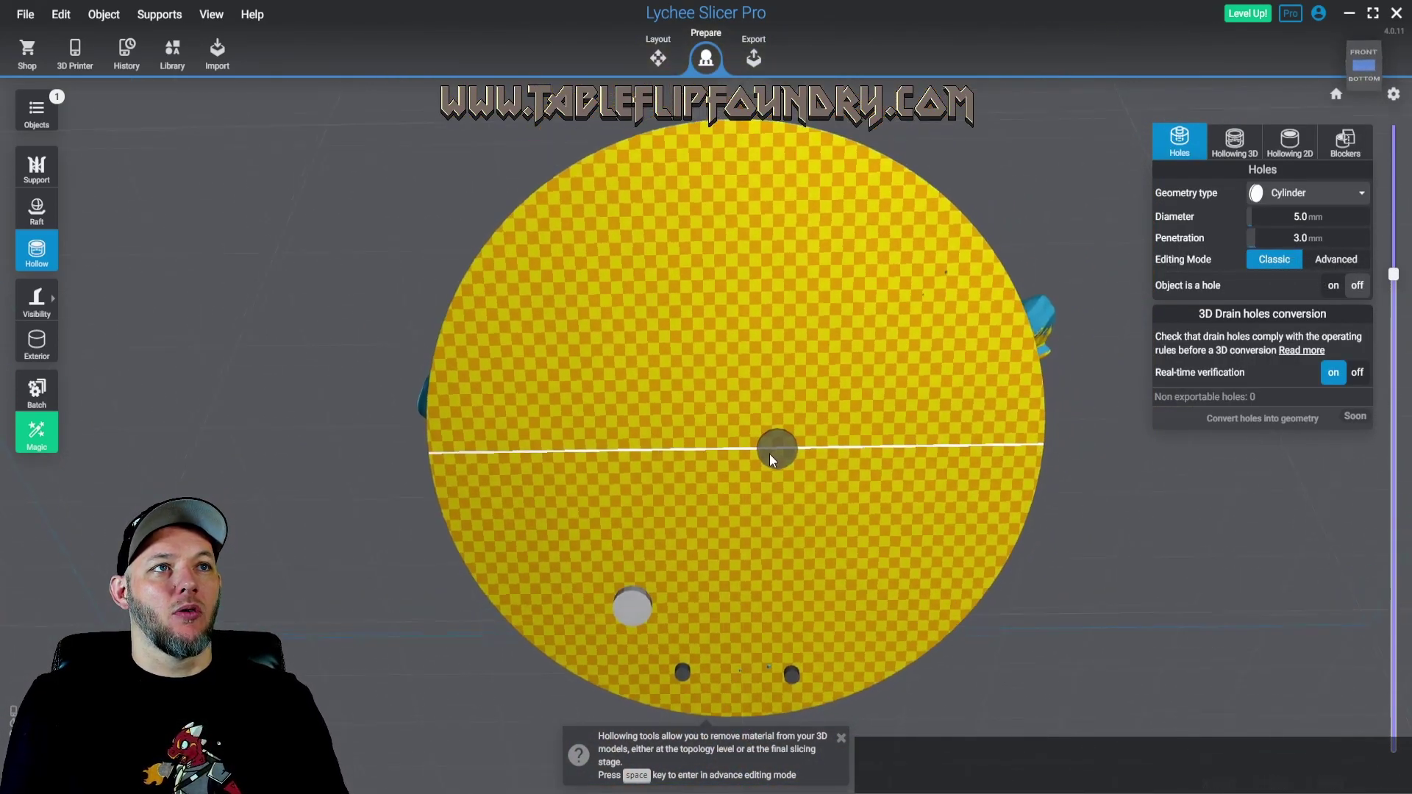
click(752, 563)
click(887, 559)
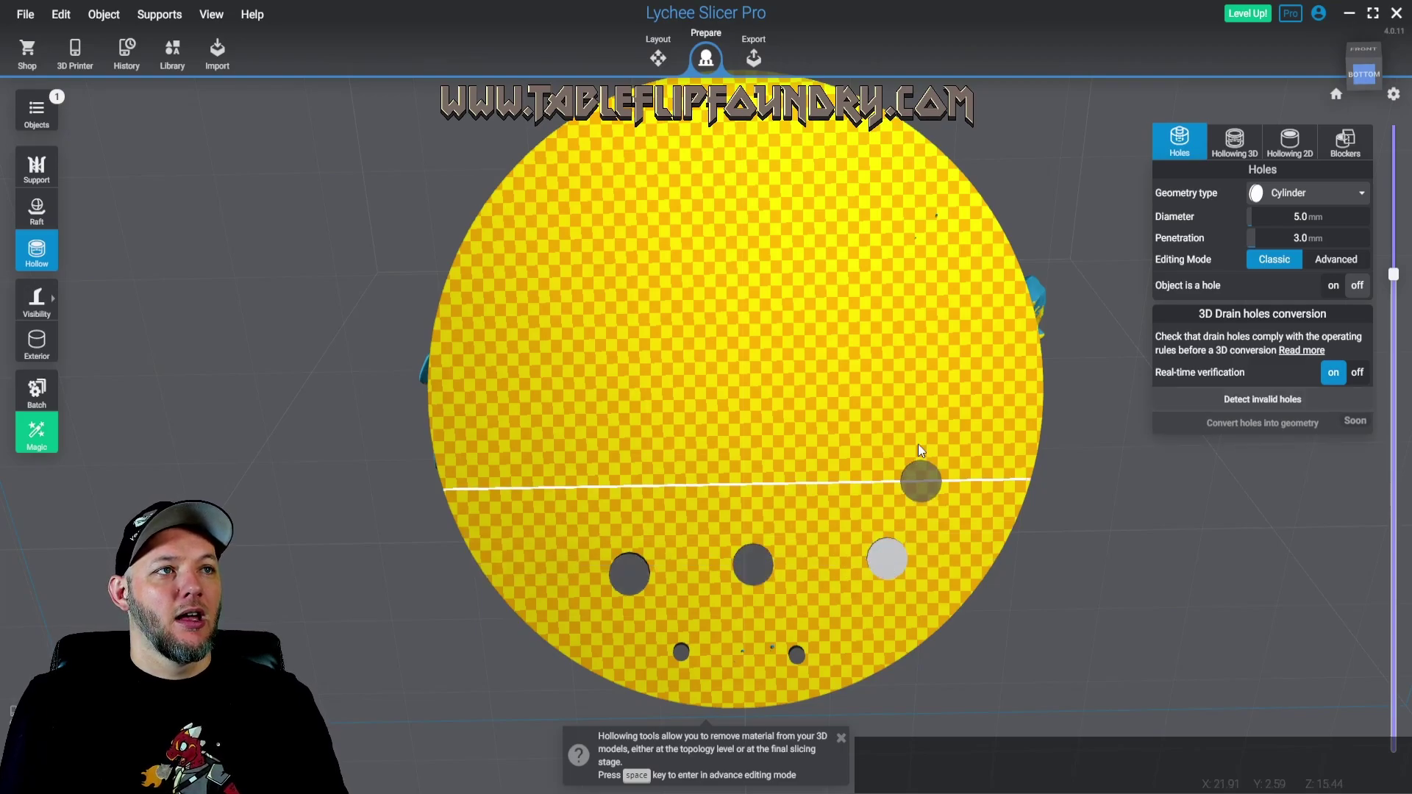
Add a row of four 5 mm drain holes across the middle of the base's underside
click(960, 423)
click(506, 435)
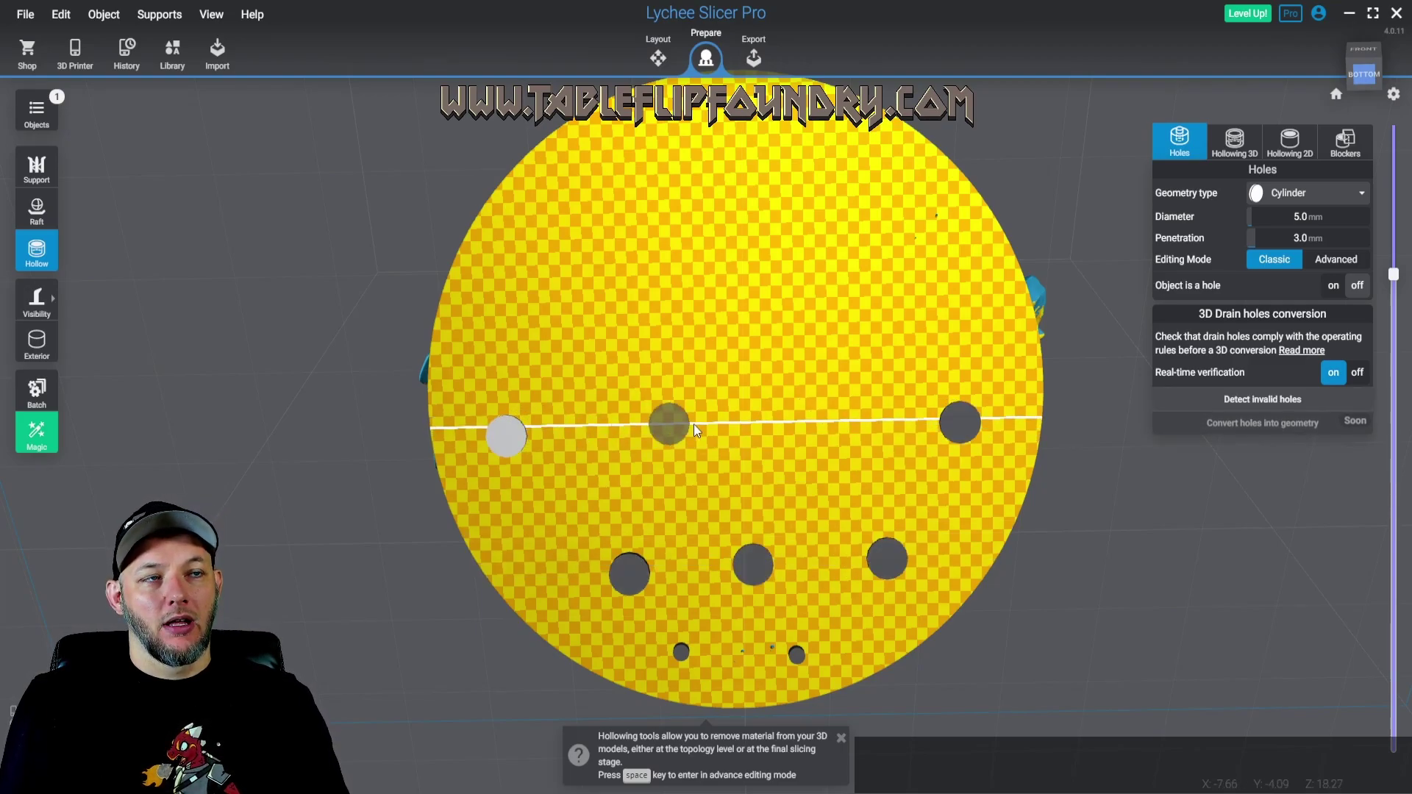
click(676, 432)
click(846, 425)
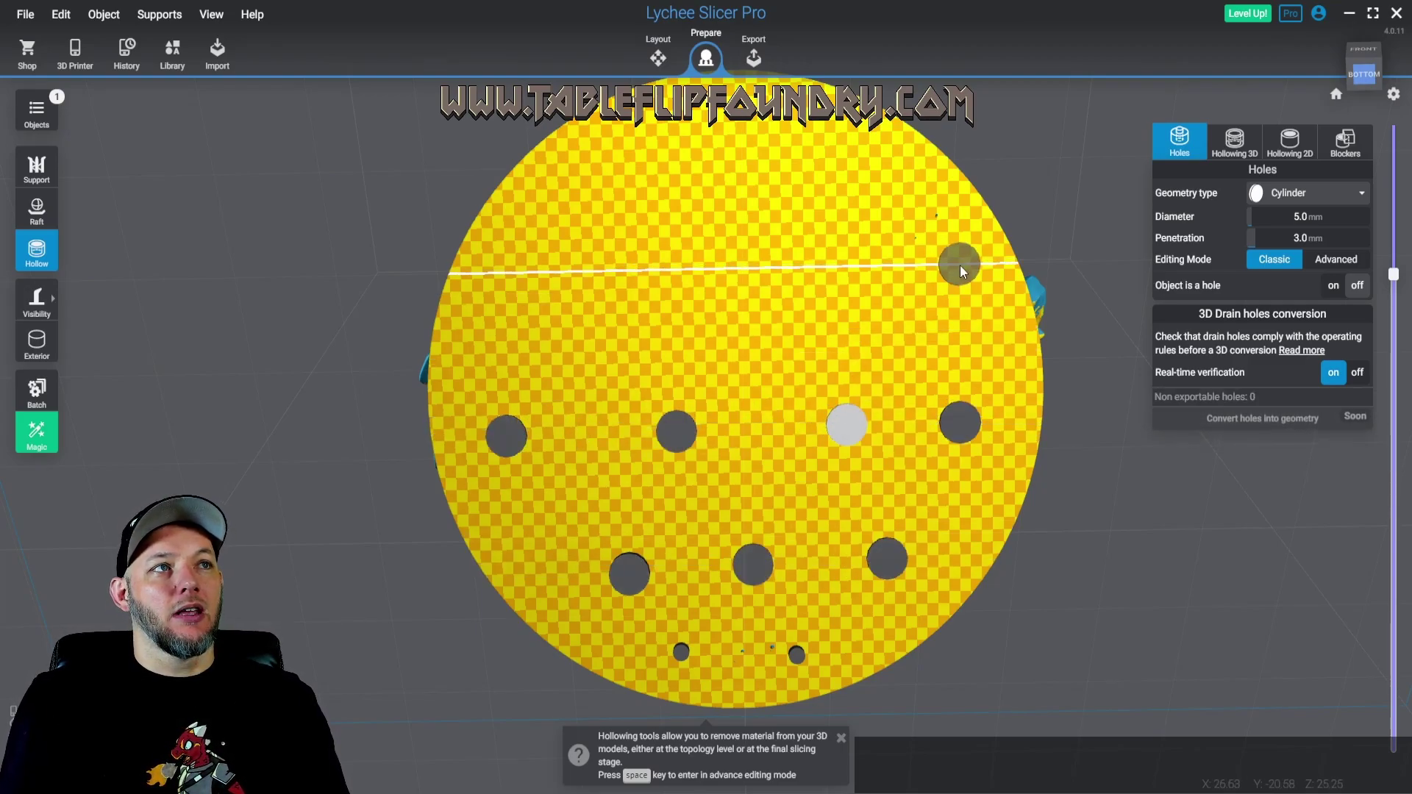
Add three 5 mm holes across the upper underside, shift the non-exportable one inward, and add two more near the upper rim
click(934, 267)
click(720, 276)
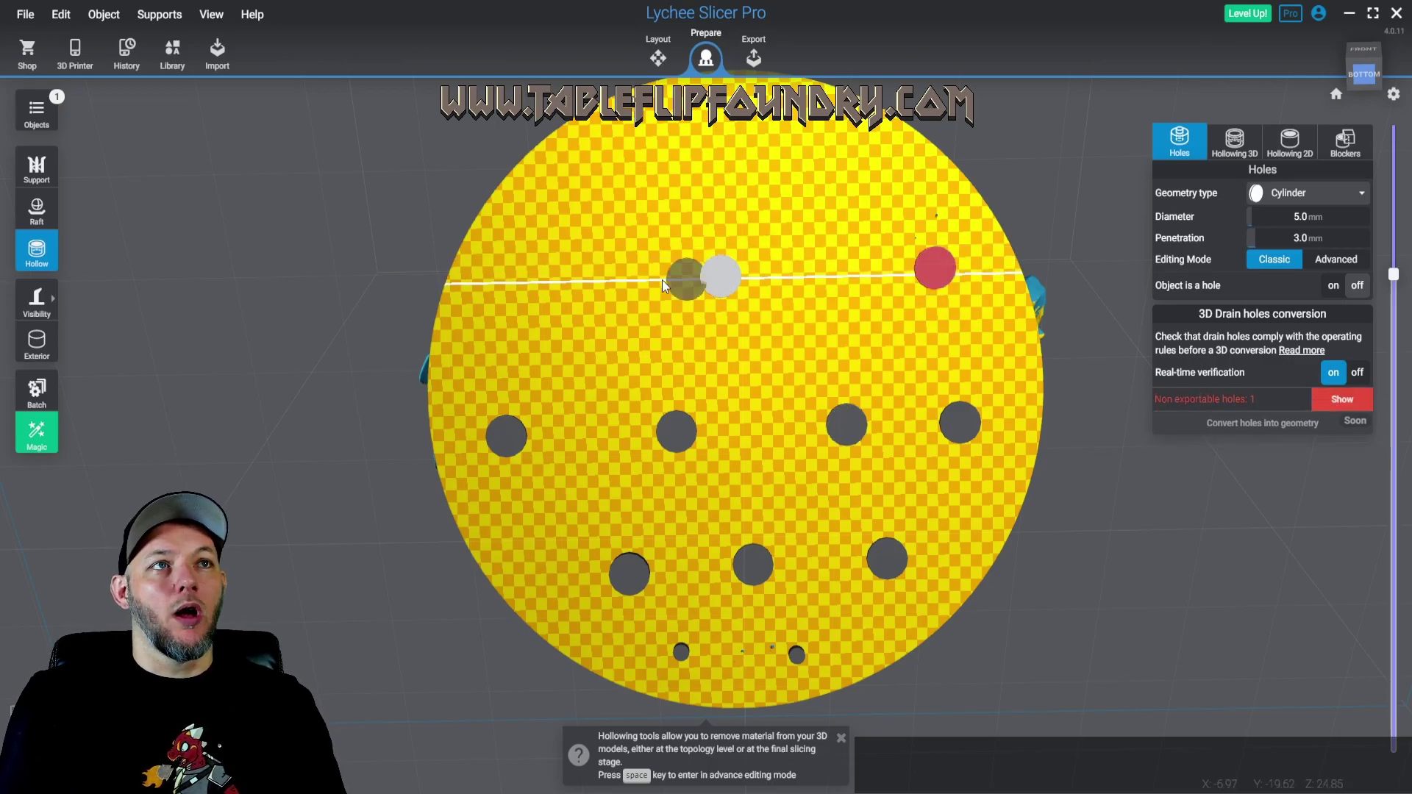
click(544, 281)
drag(934, 267, 912, 284)
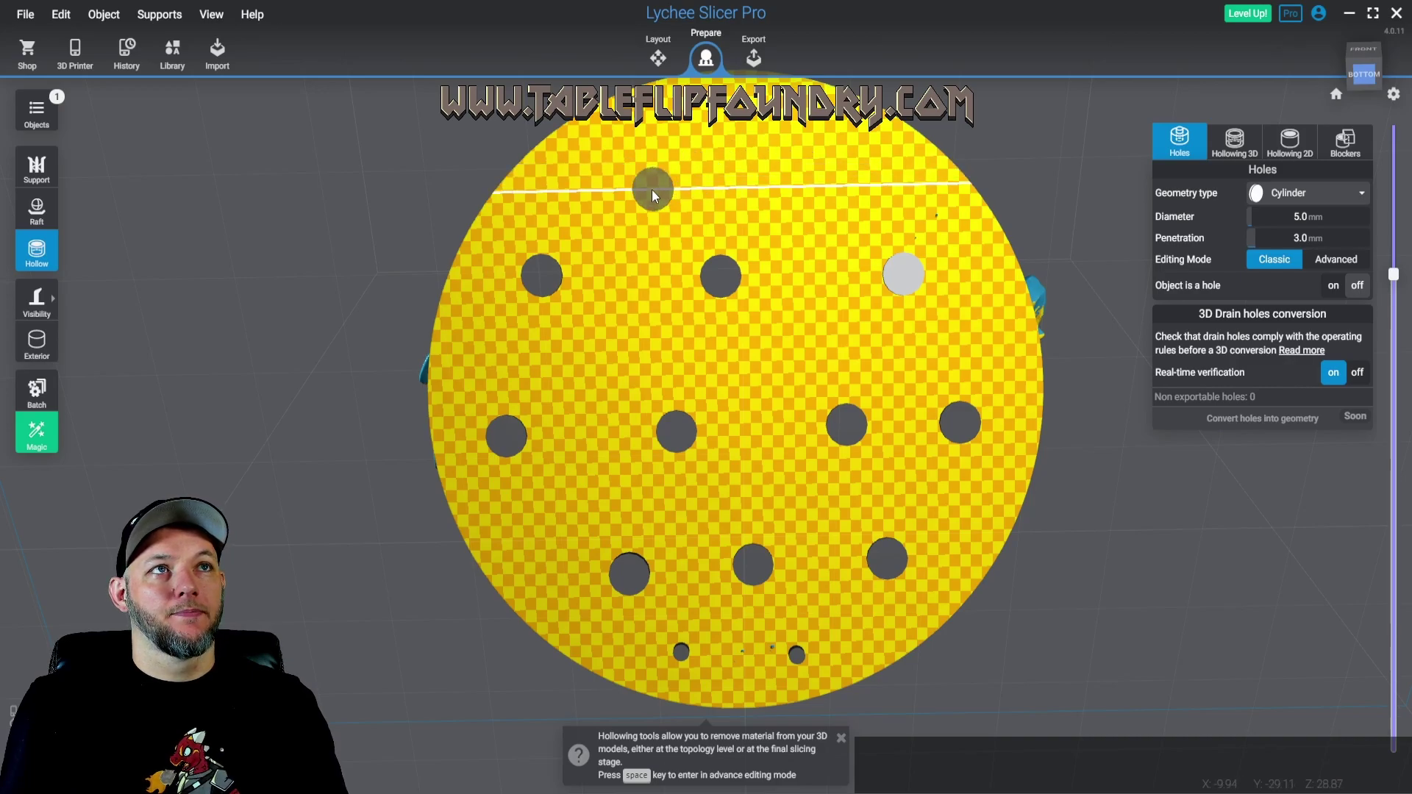
click(652, 189)
click(788, 186)
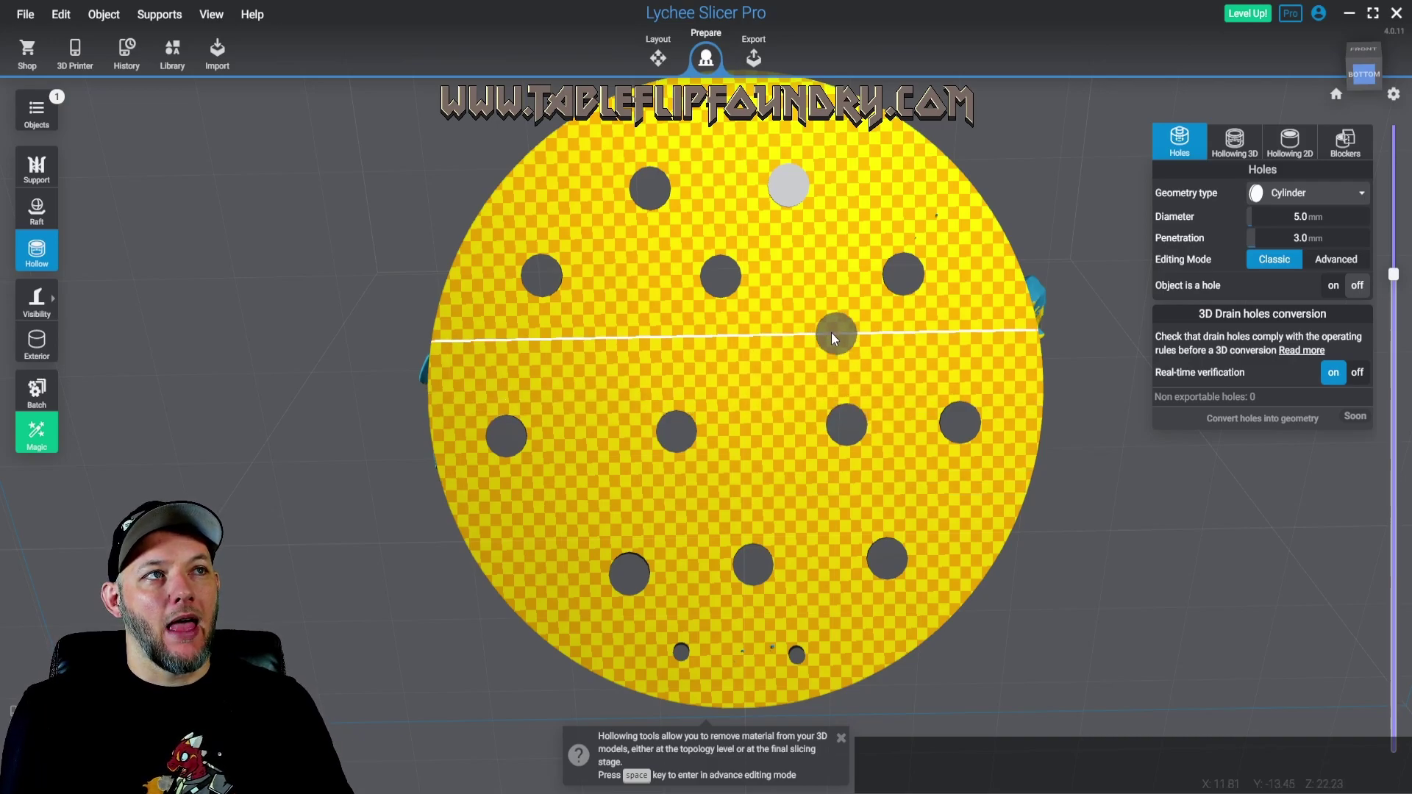
Inspect the drain holes from inside the clipped base, and restore the full model height for viewing
right_drag(782, 371, 927, 438)
drag(1394, 275, 1395, 463)
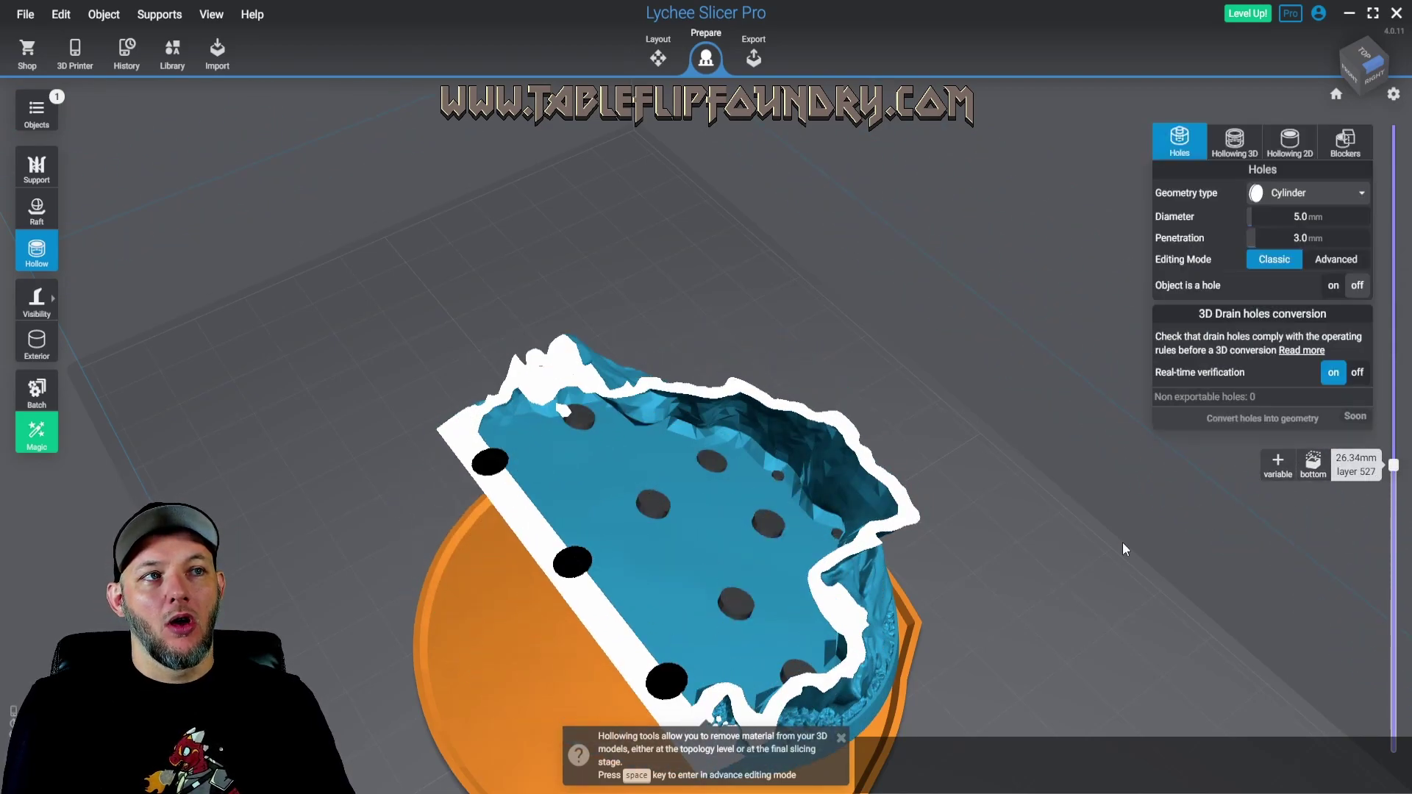
right_drag(1122, 548, 968, 426)
right_drag(822, 491, 778, 391)
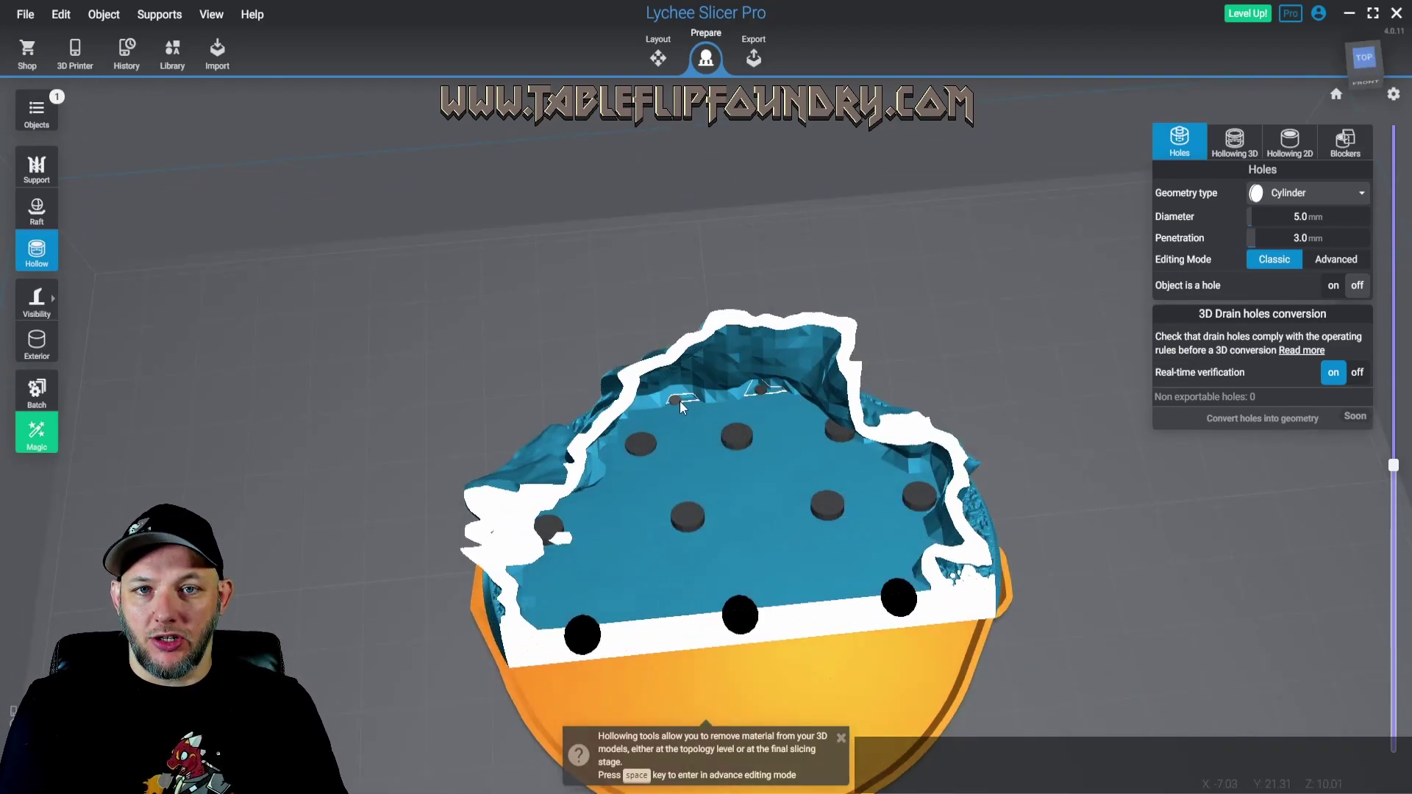
drag(1393, 465, 1392, 127)
right_drag(813, 471, 832, 267)
right_drag(778, 473, 780, 559)
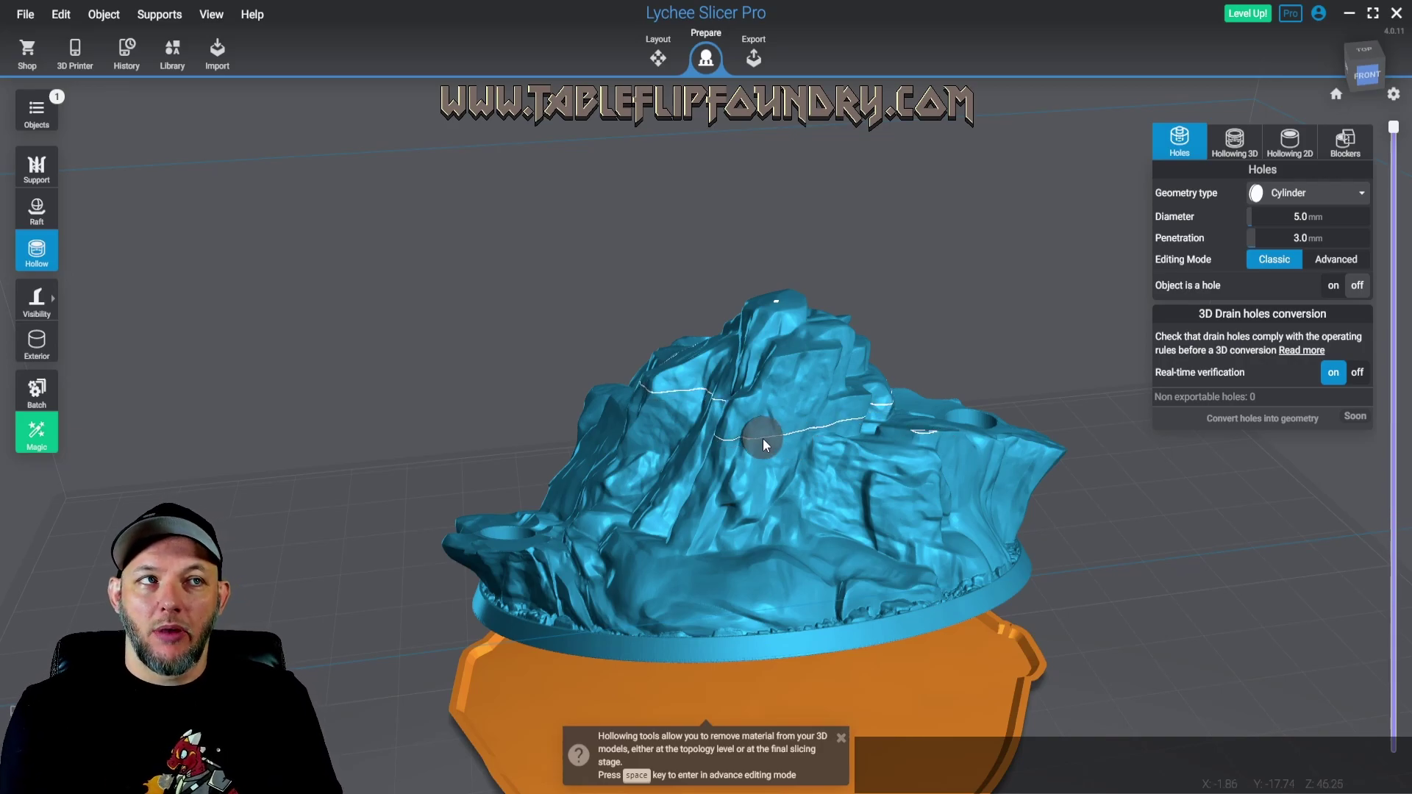
Start supporting the hollow's interior by placing a row of heavy cone supports under the low overhang
click(27, 175)
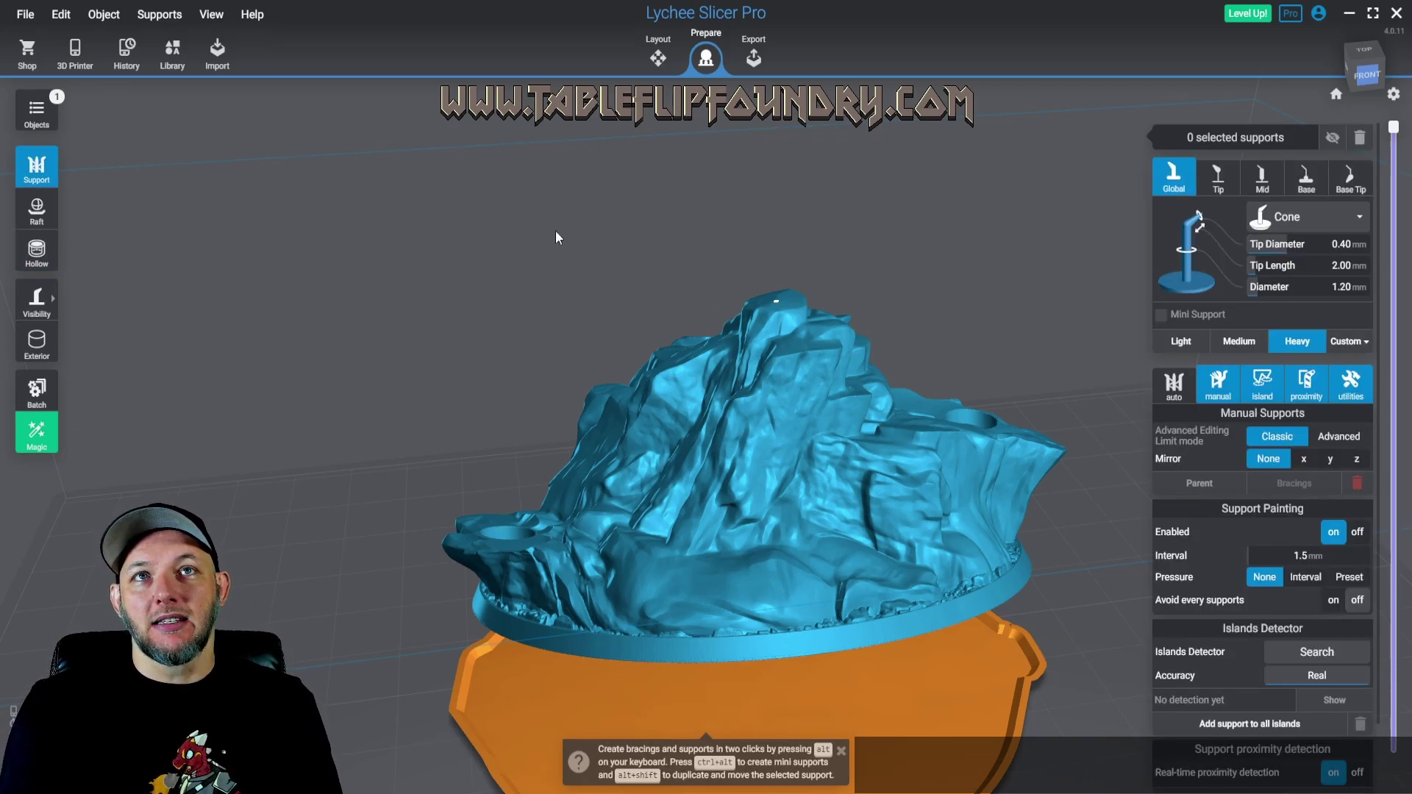
drag(381, 316, 523, 321)
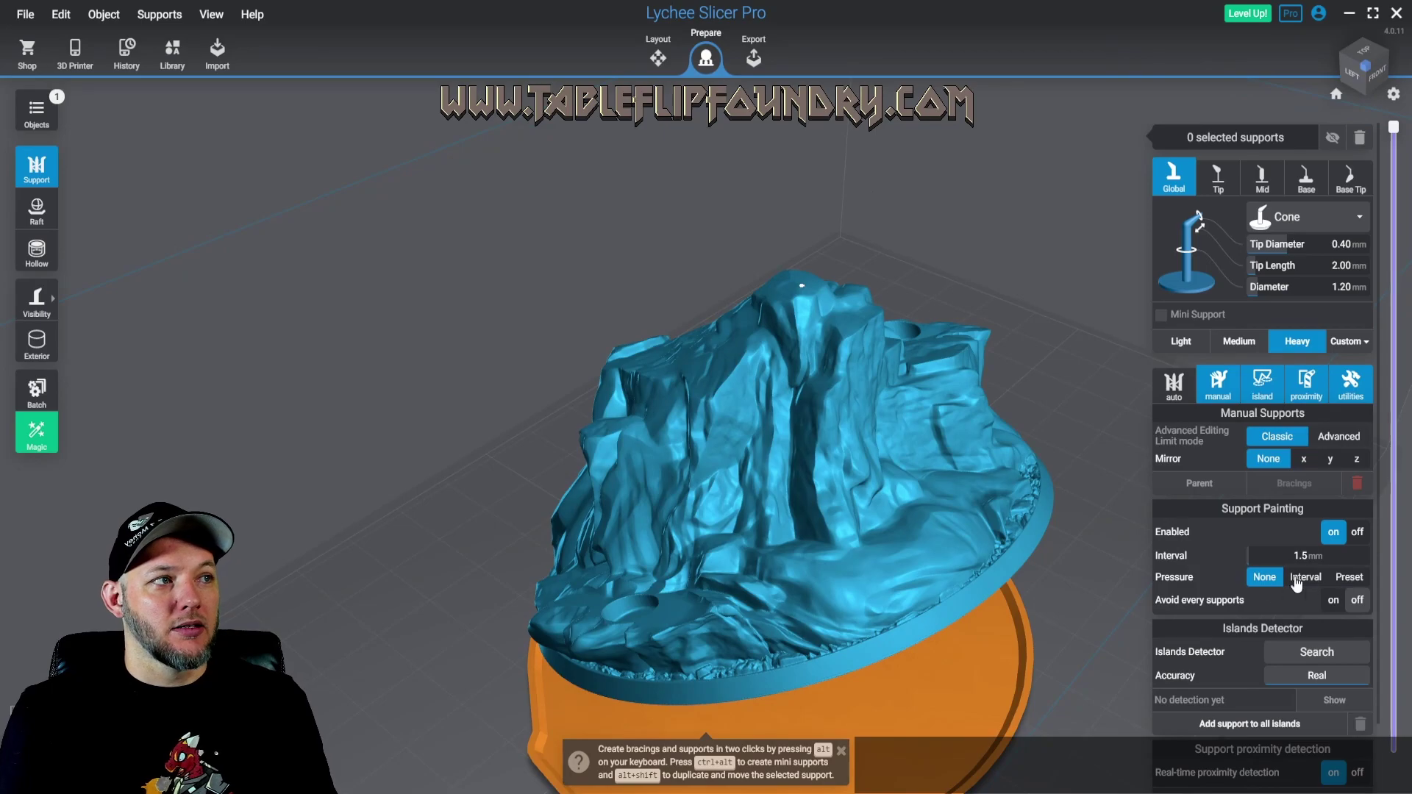
scroll(864, 441, up, 10)
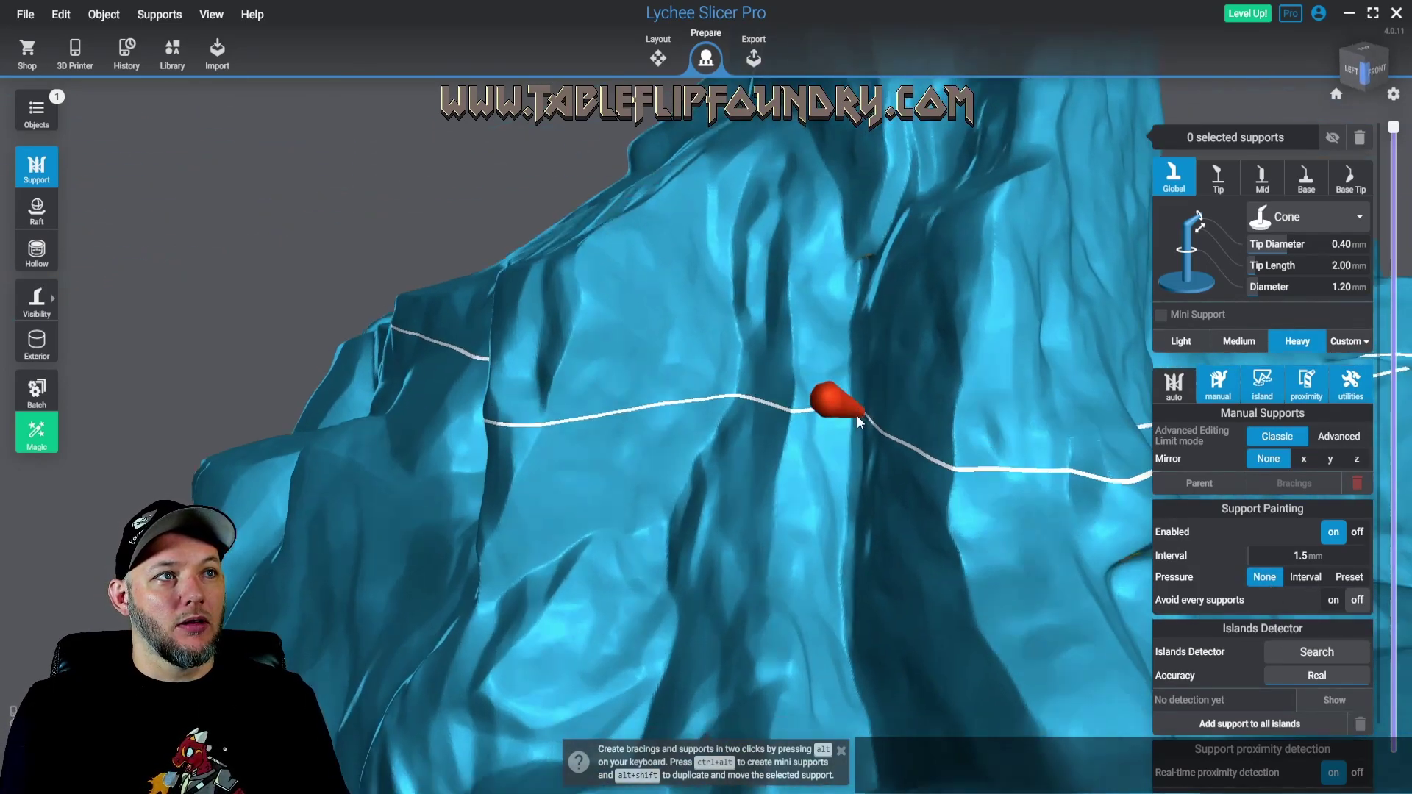
drag(858, 416, 730, 377)
scroll(731, 369, up, 6)
right_drag(731, 367, 693, 514)
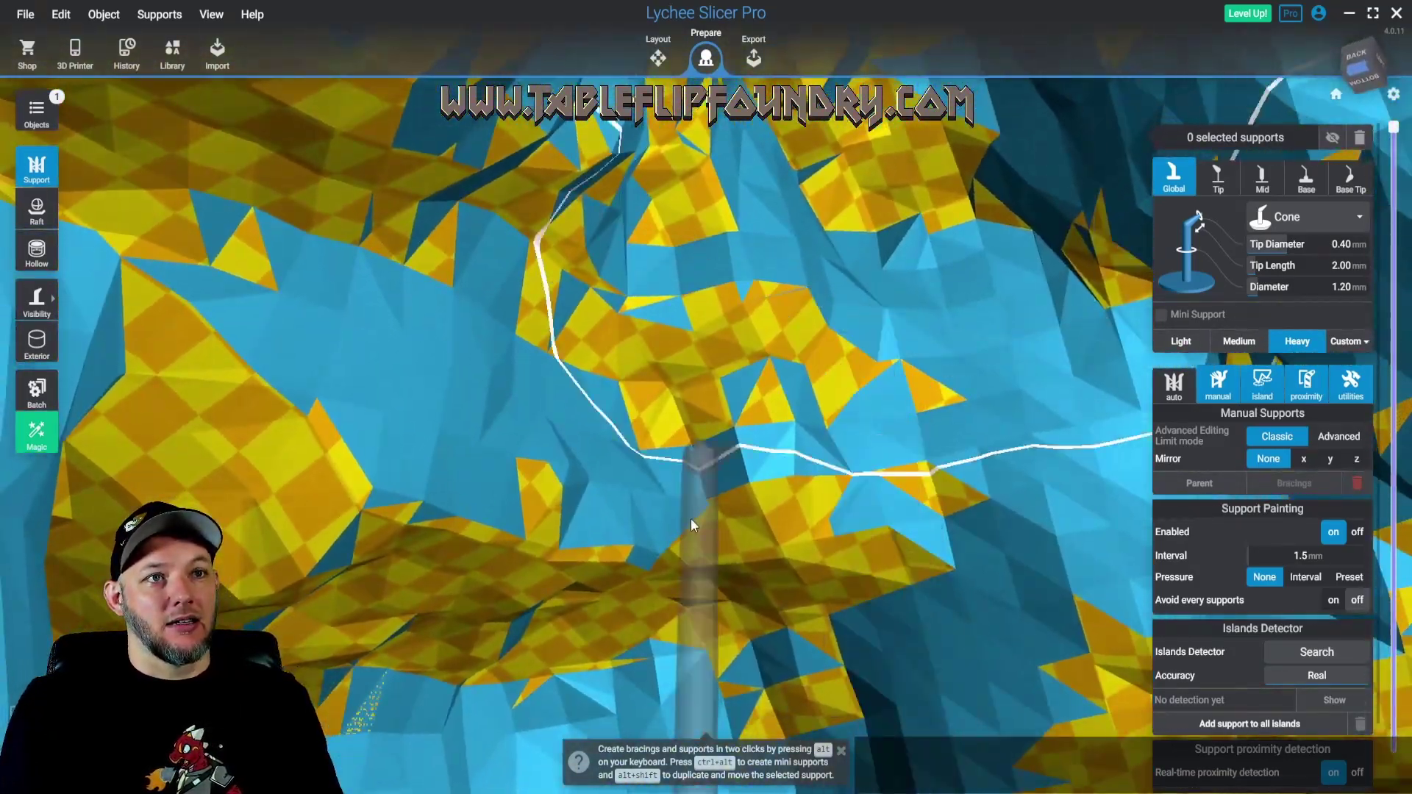
click(801, 567)
right_drag(995, 558, 601, 444)
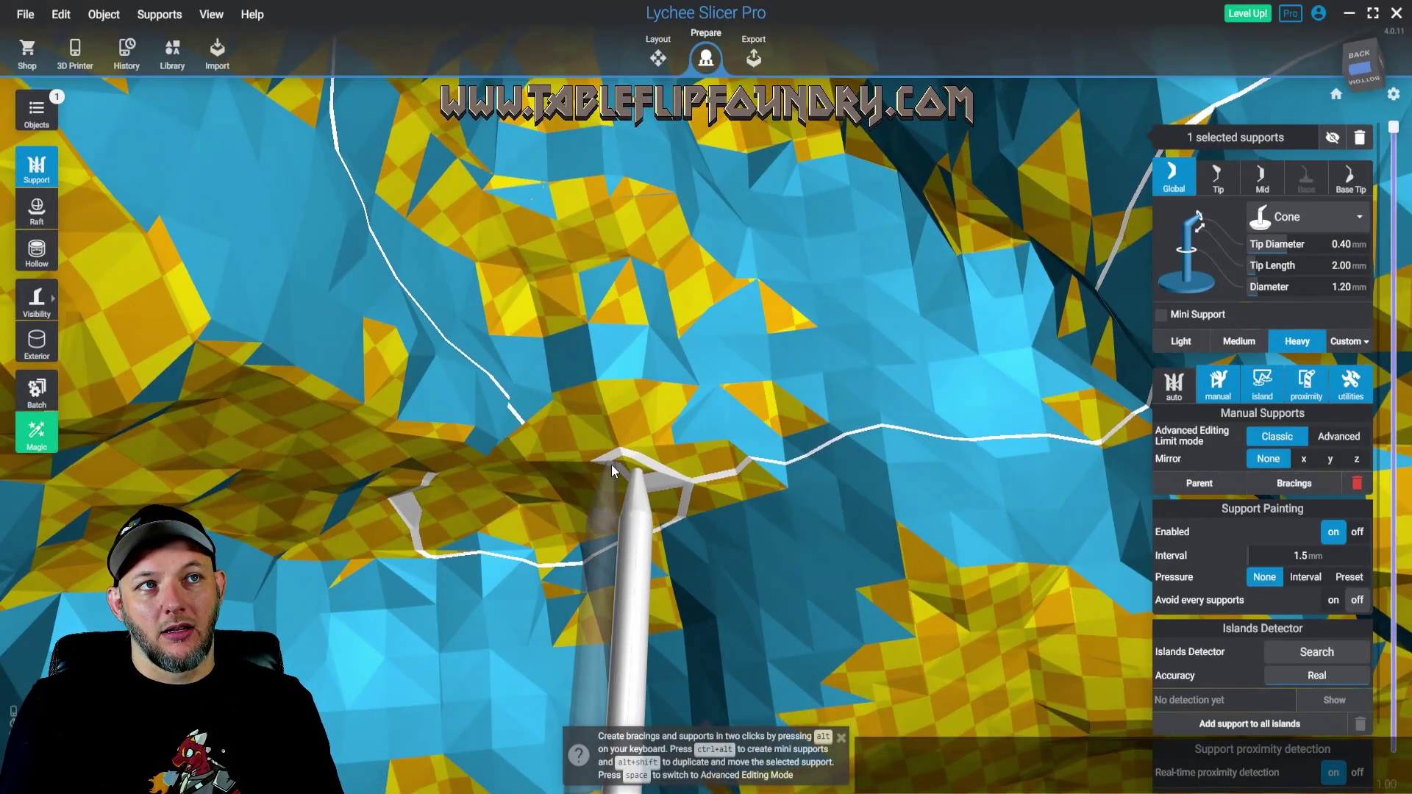
click(672, 479)
Set the tip diameter of the end support in the interior row of three to 1.20 mm
scroll(695, 469, up, 5)
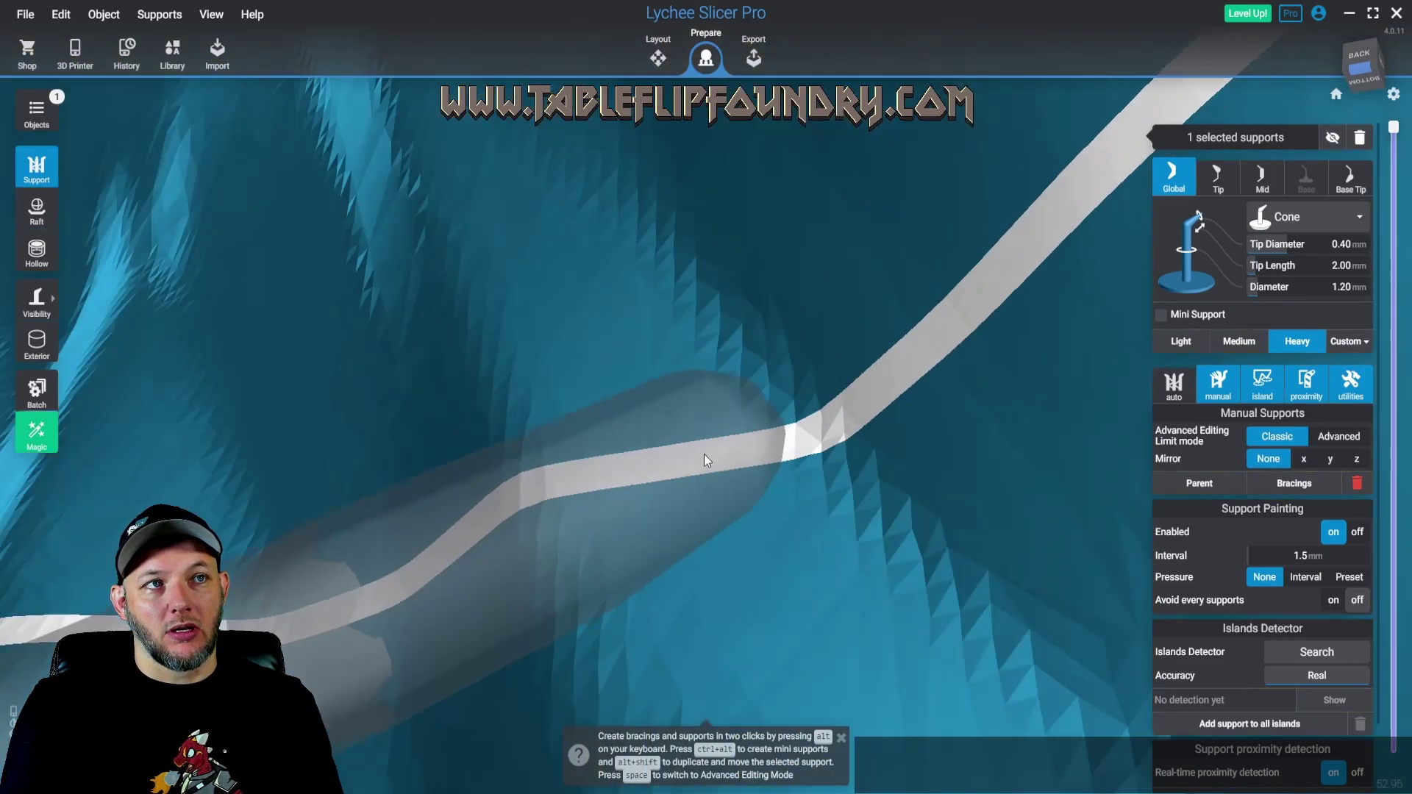
scroll(695, 458, down, 5)
right_drag(690, 459, 633, 513)
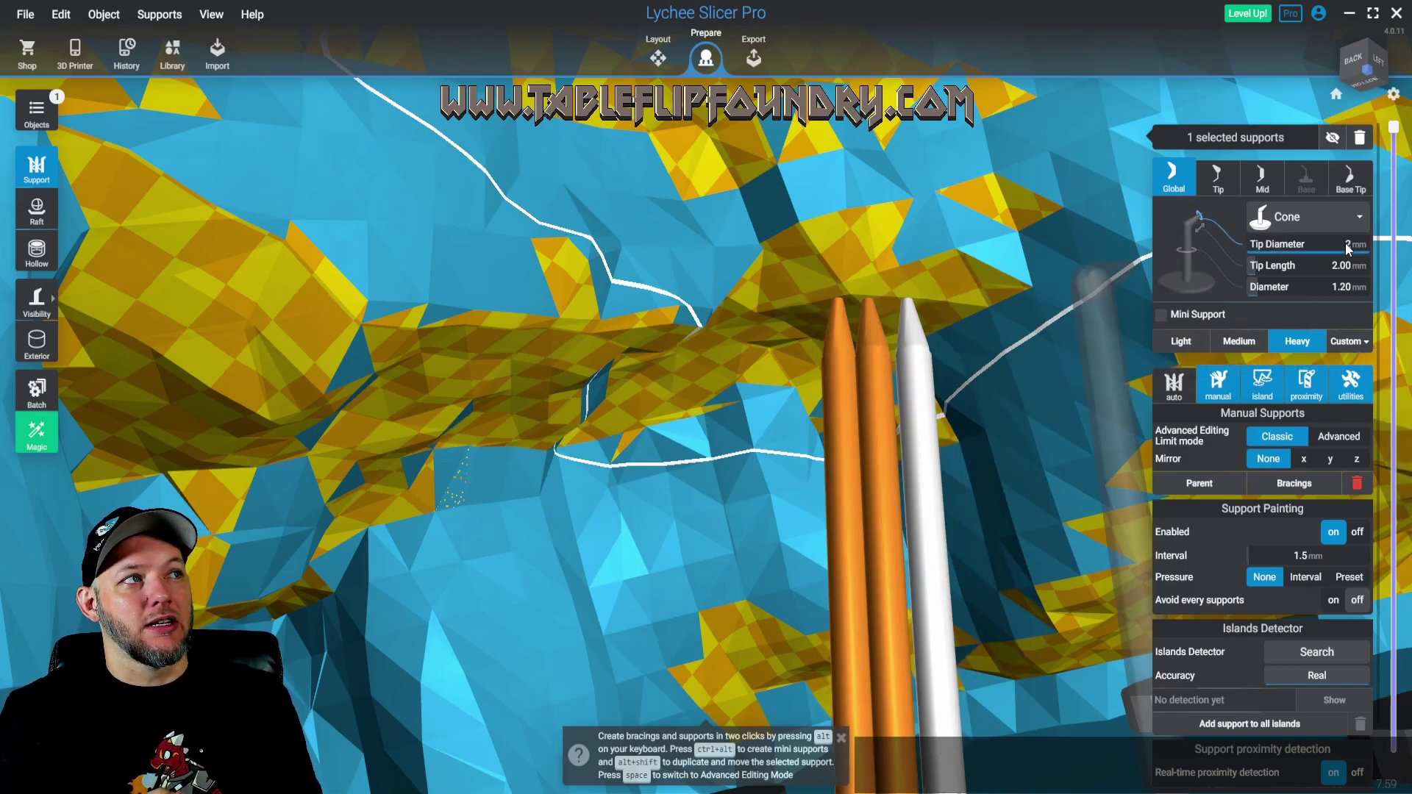
key(Return)
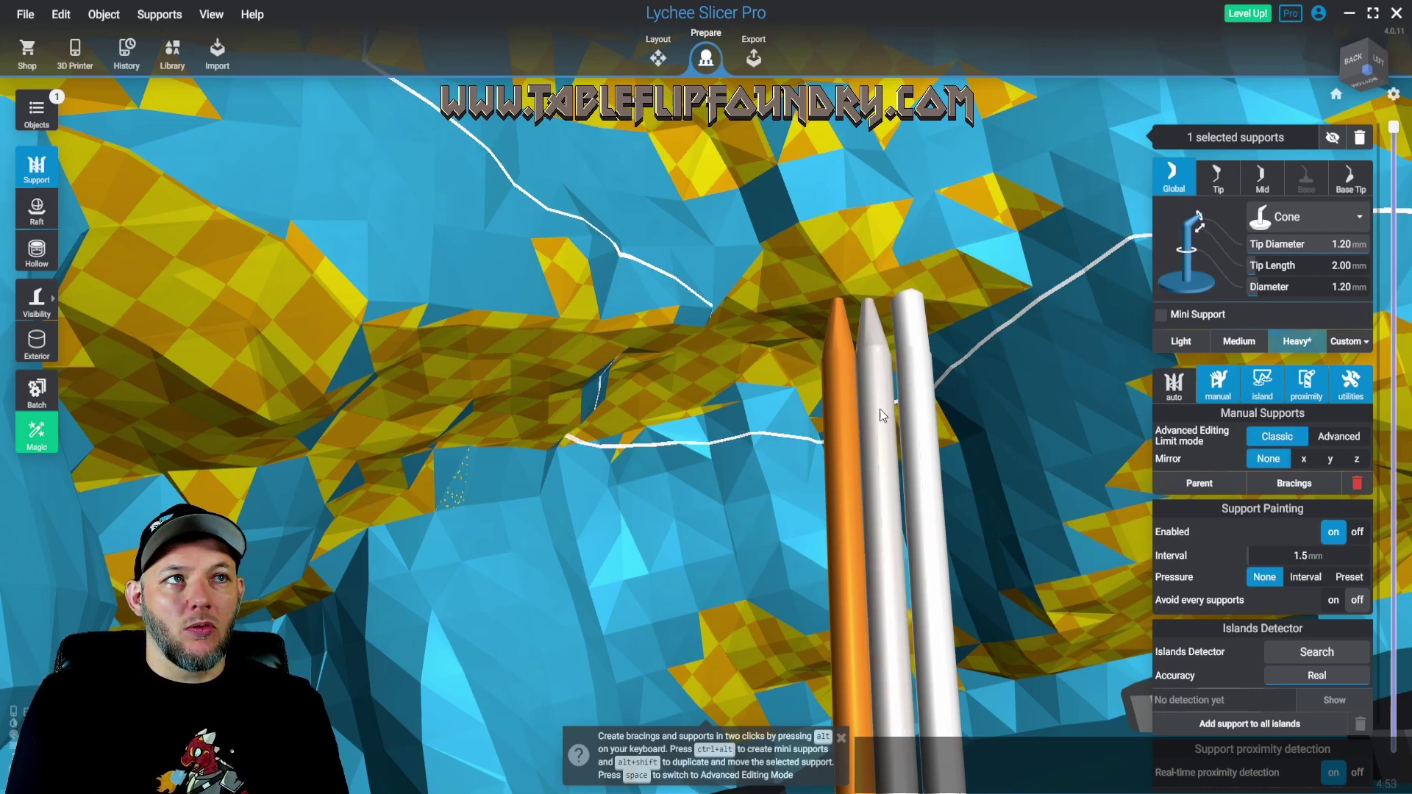
click(845, 368)
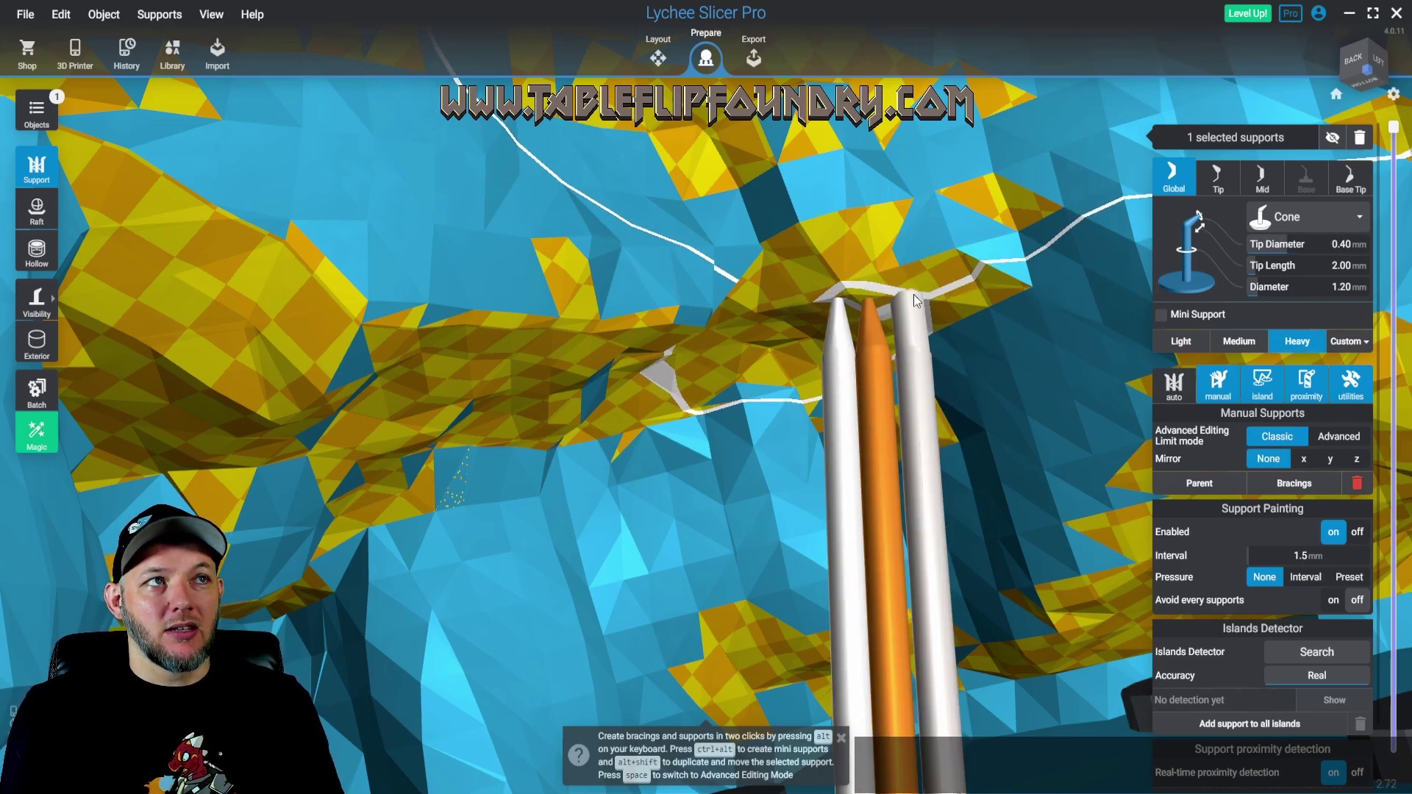
Place heavy supports under the neighbouring interior overhang, and run island detection on the model
right_drag(913, 294, 565, 328)
click(577, 542)
click(534, 581)
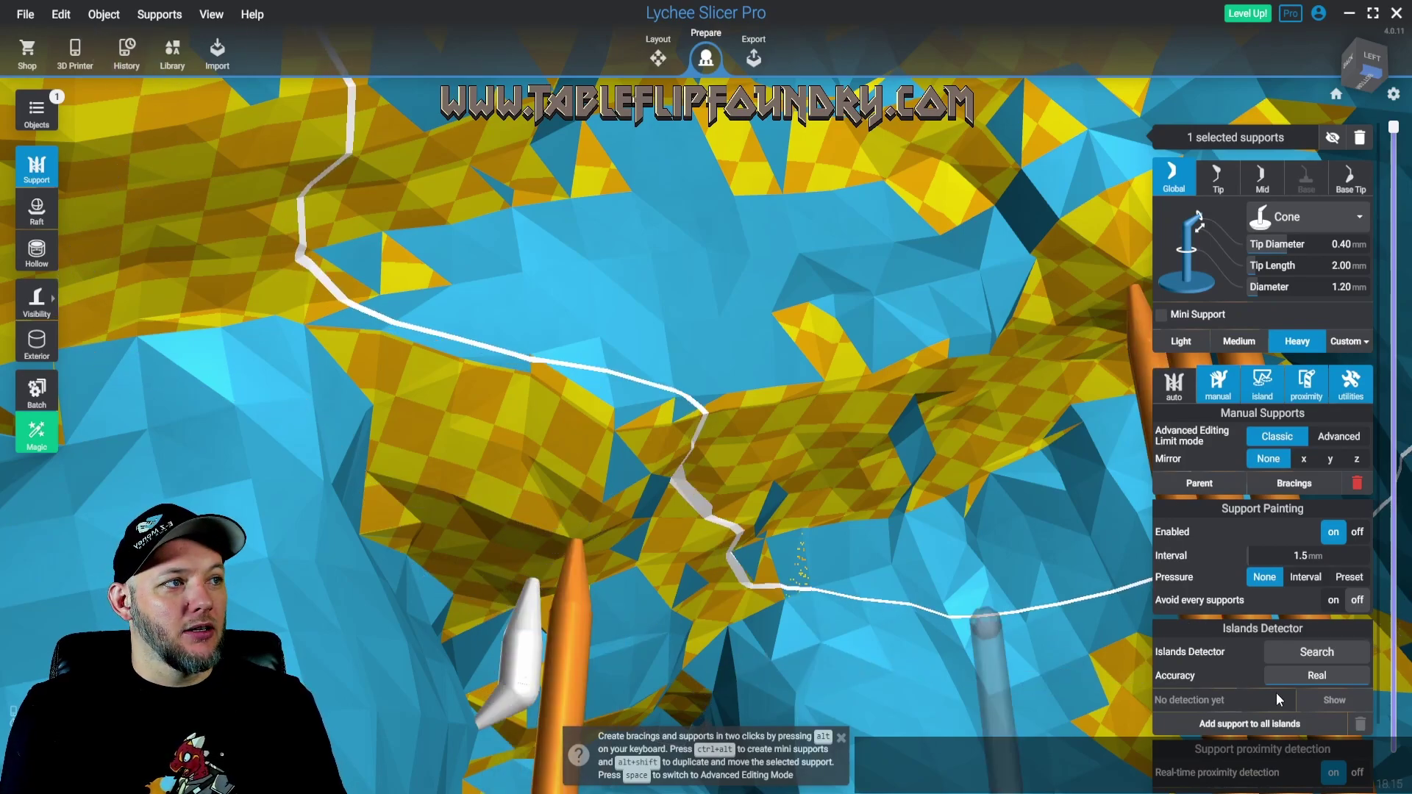
key(i)
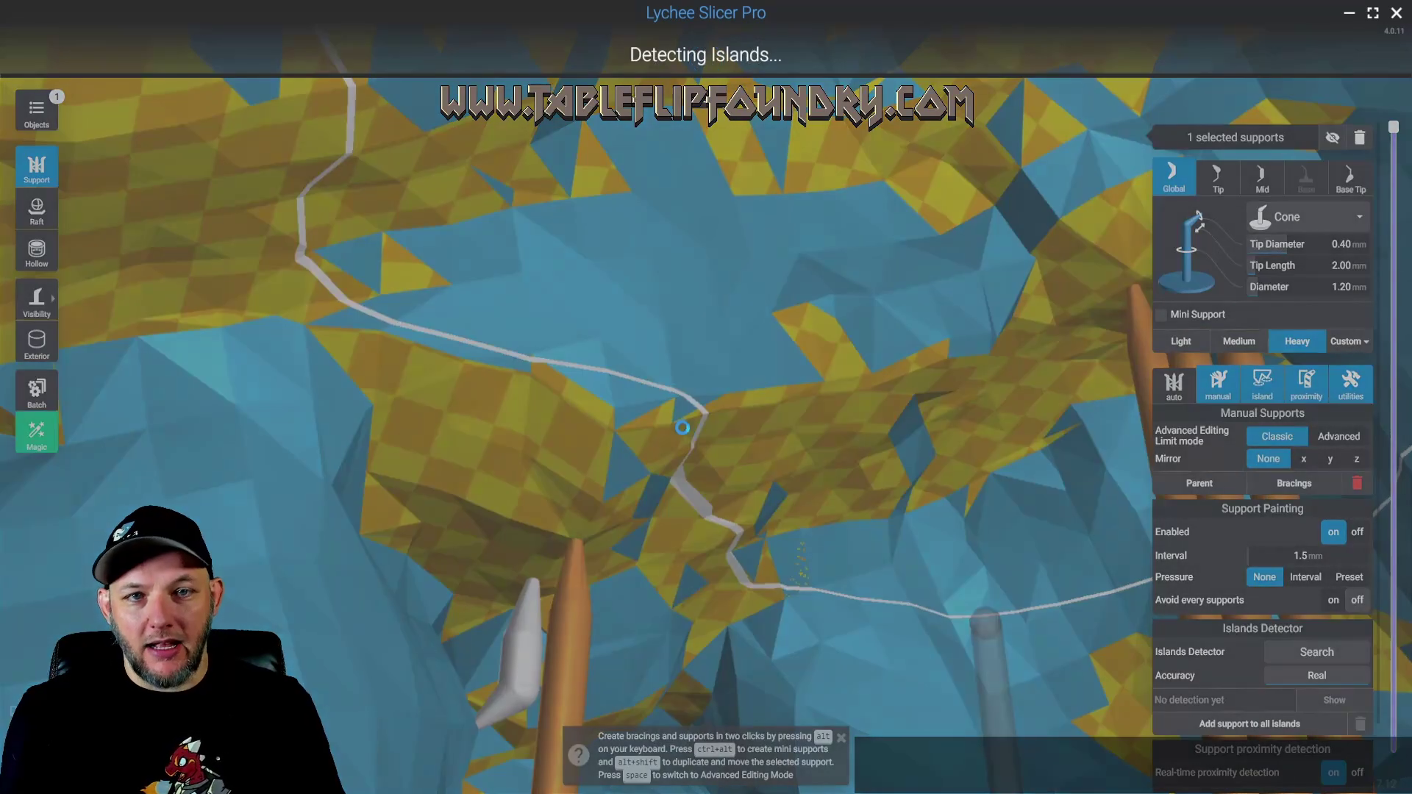
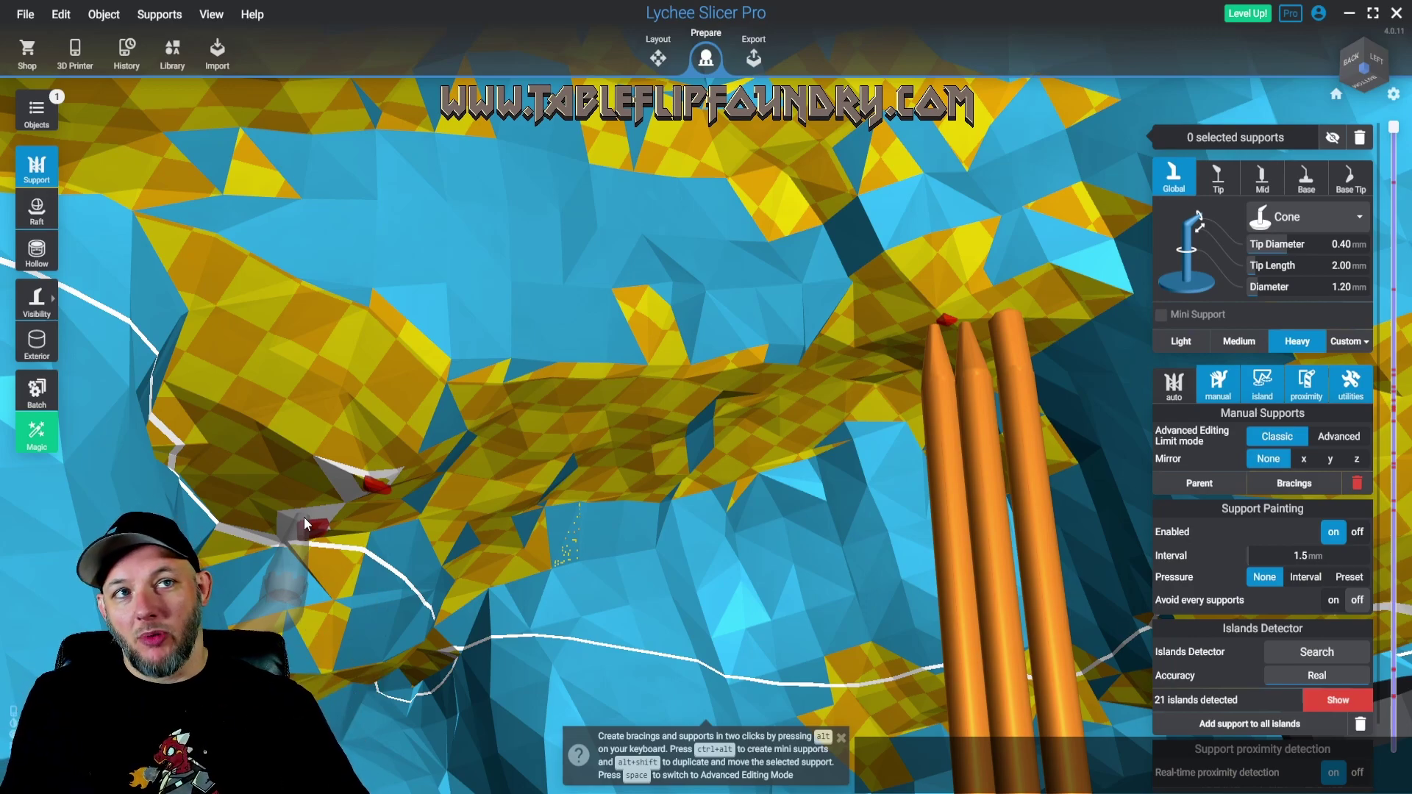
Place heavy supports on the islands under the neighbouring overhang and on the island beside the existing row of three
click(381, 484)
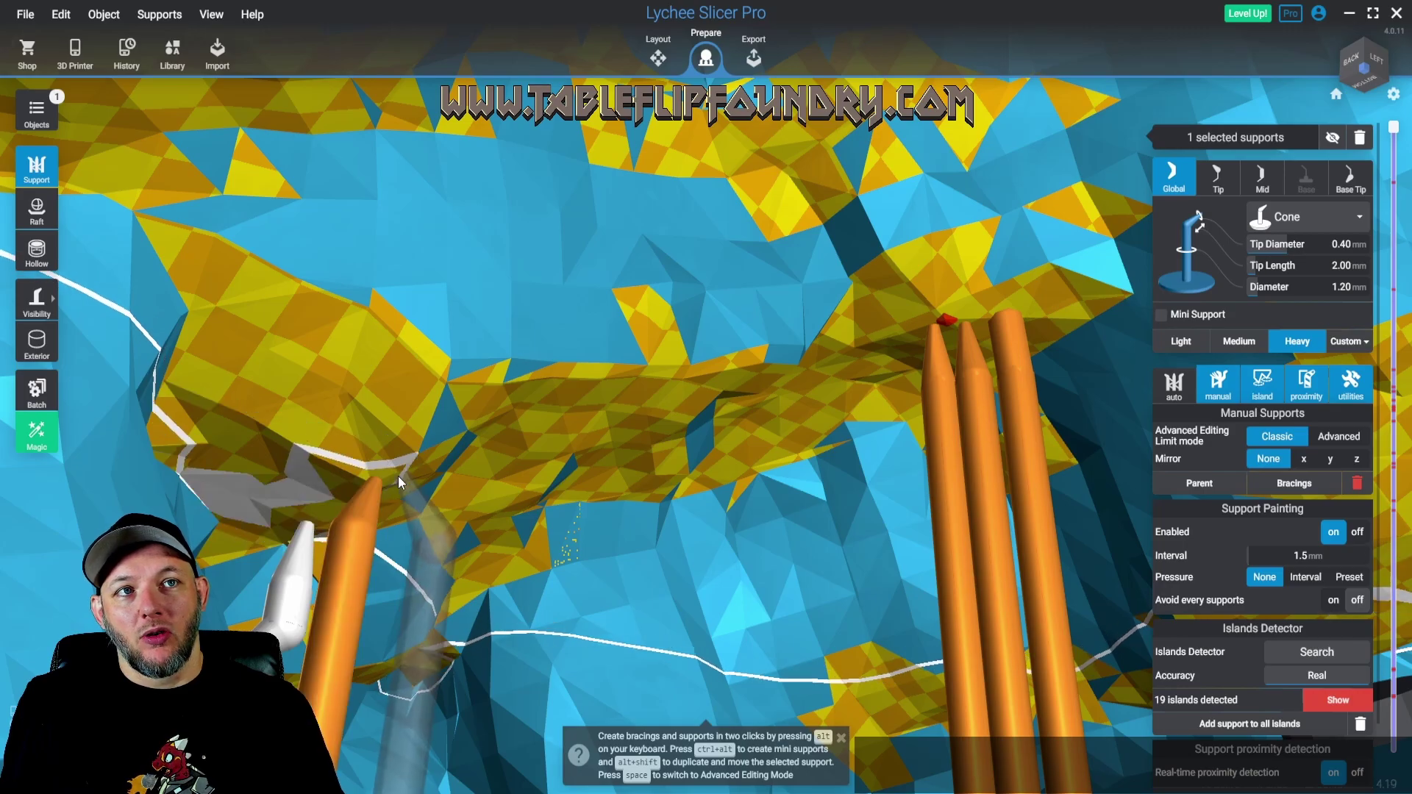
click(397, 475)
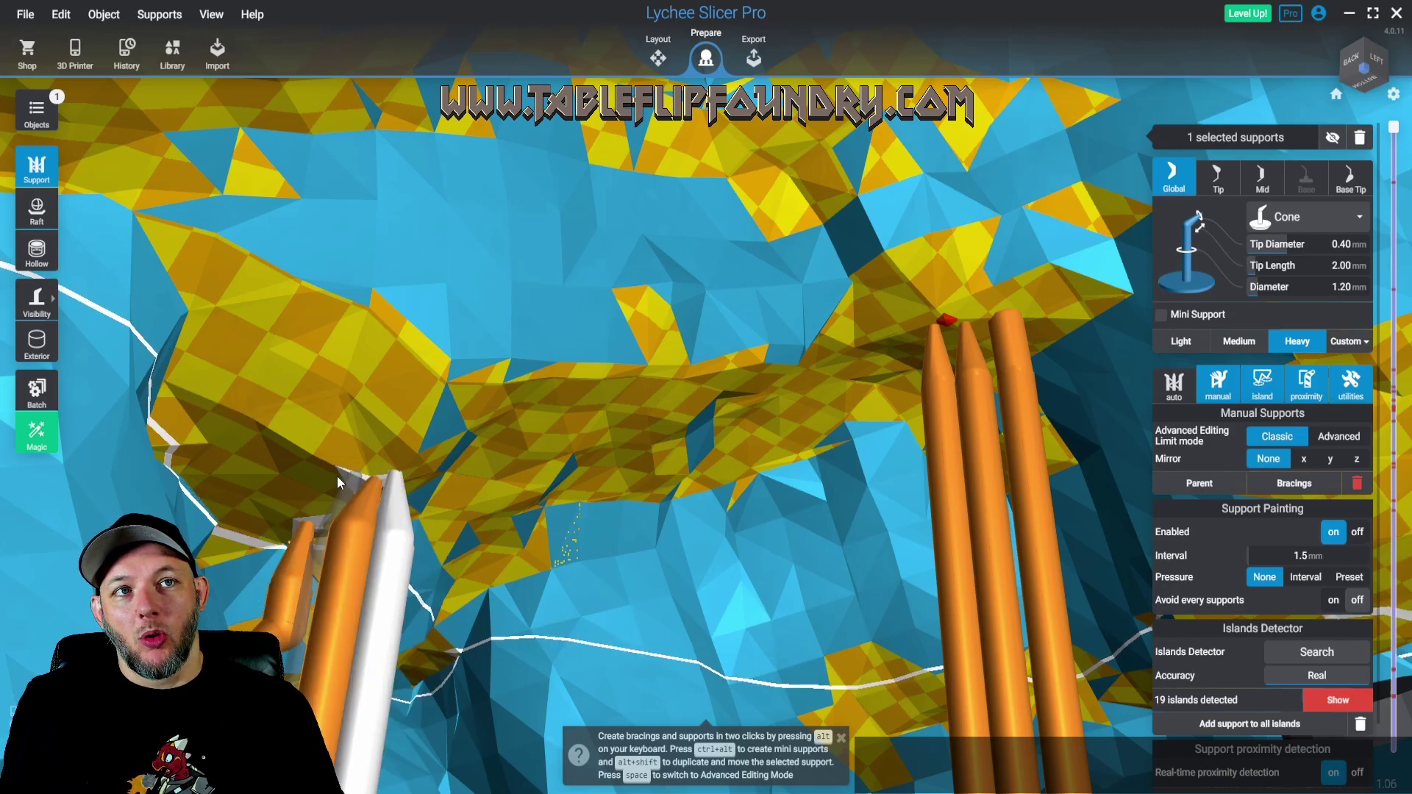
click(945, 322)
Place two clusters of heavy supports, one of four and one of three, on the next islands along the interior overhang
right_drag(946, 325, 758, 470)
click(758, 471)
click(663, 488)
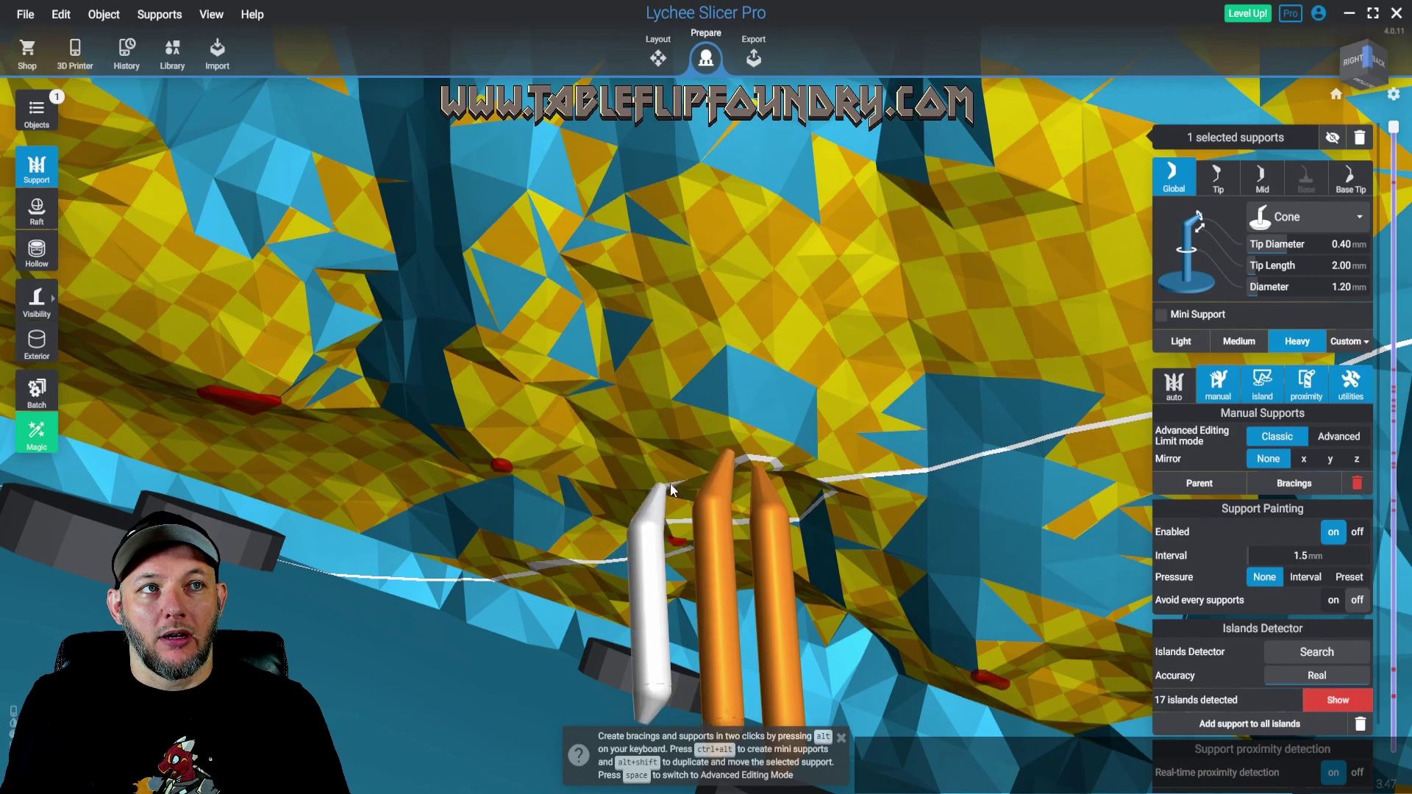
click(670, 483)
click(500, 462)
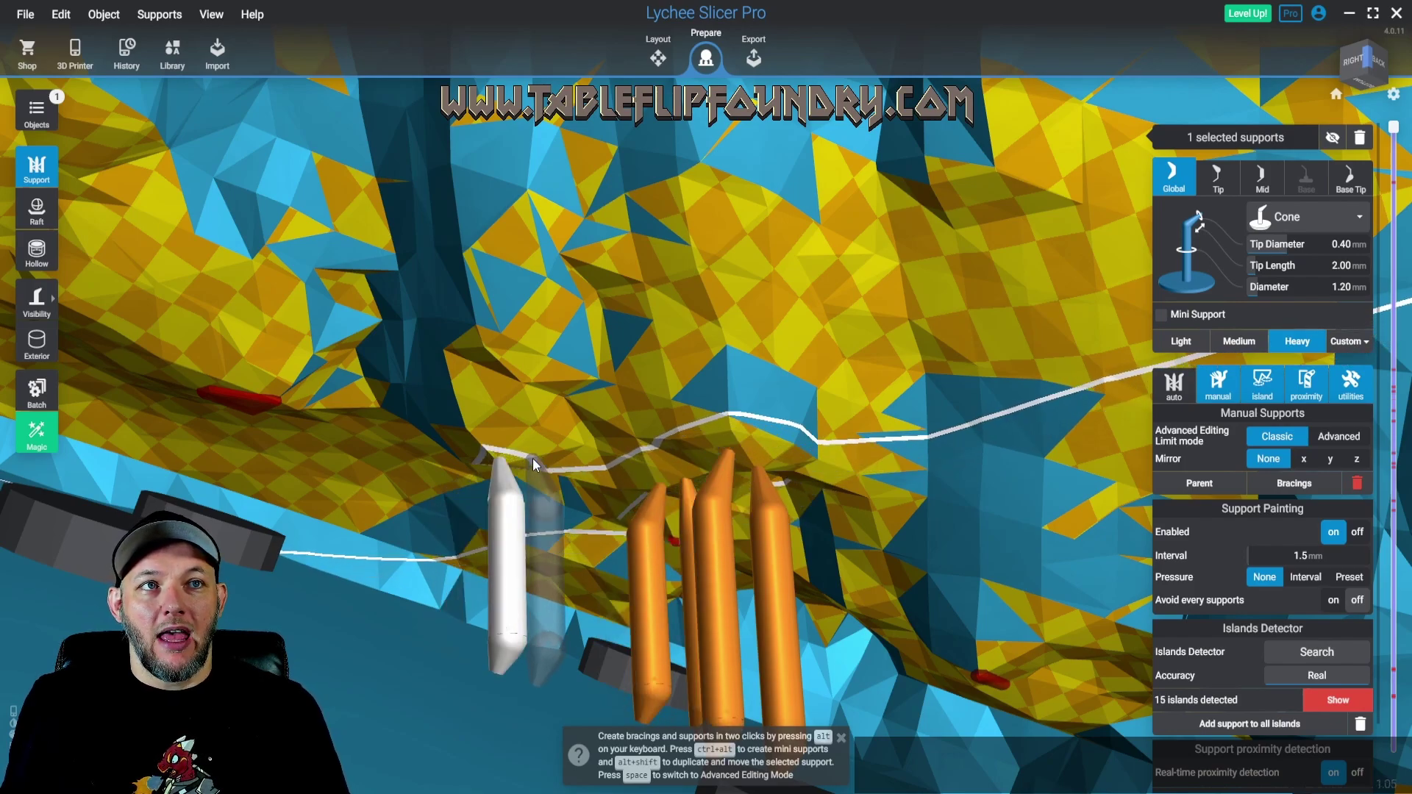
click(531, 457)
click(478, 438)
Place three heavy supports on the elongated interior island and three more on the low island near the drain holes
click(261, 397)
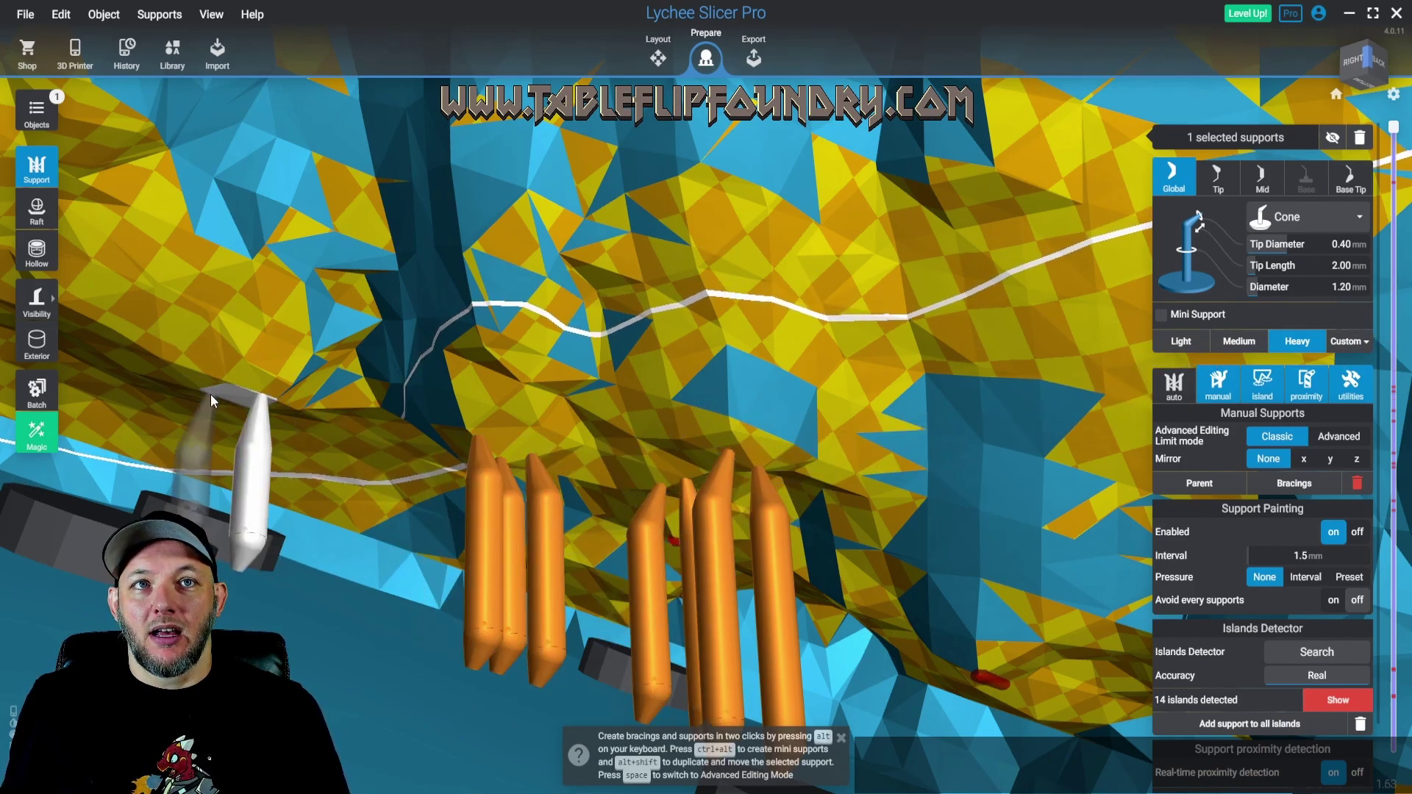
click(210, 394)
click(240, 391)
right_drag(175, 385, 600, 618)
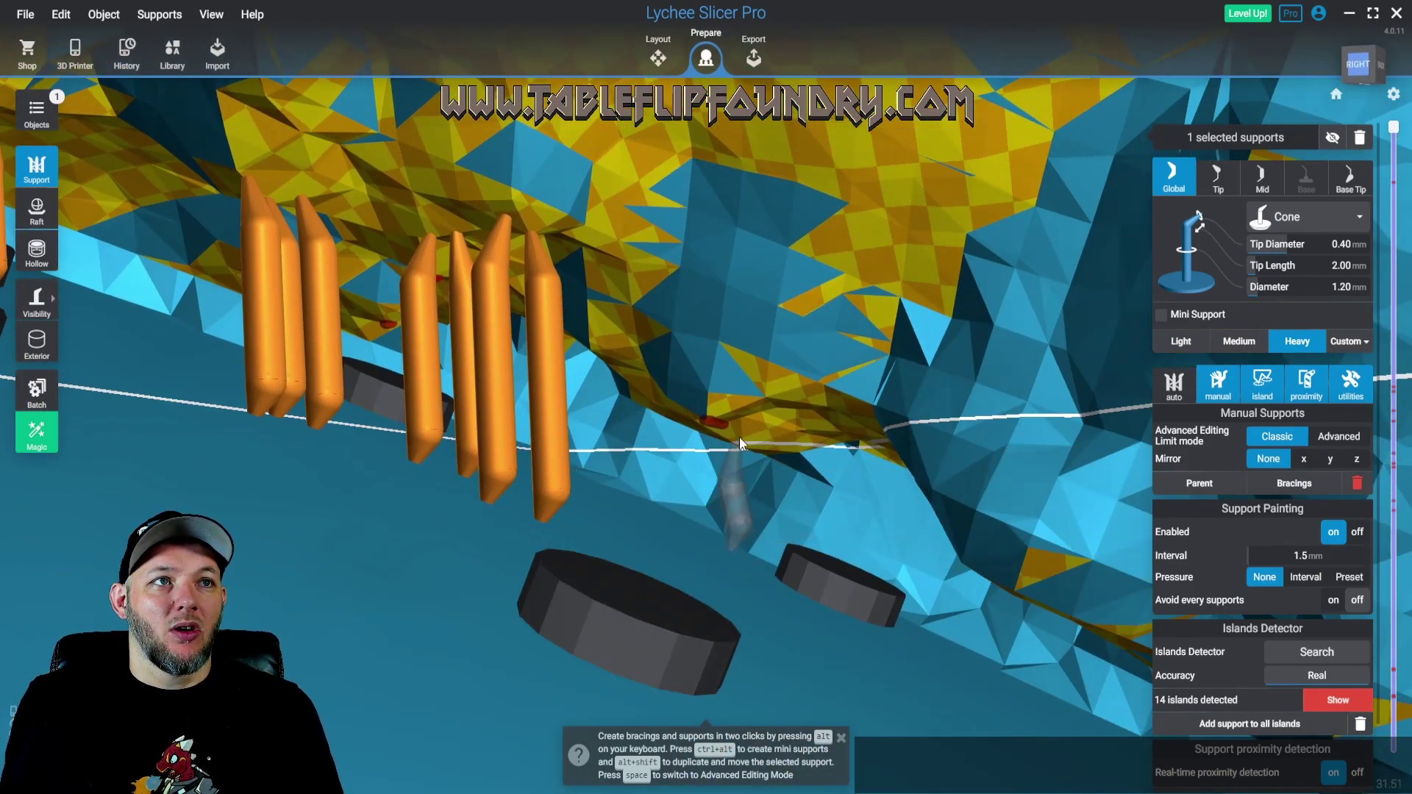
click(708, 420)
click(730, 420)
click(678, 409)
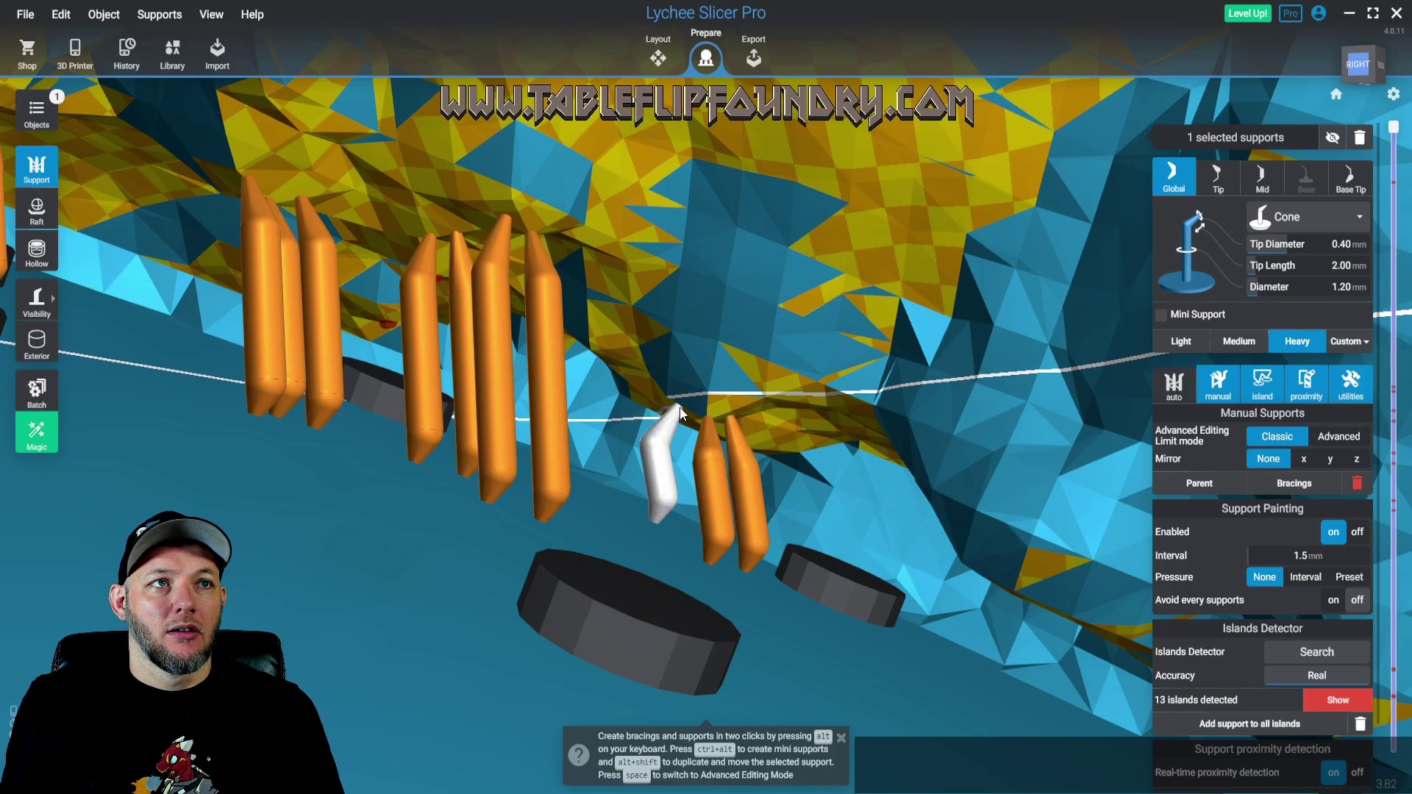
Place mini supports on the small low island behind the tall supports, converting two of them to regular supports
right_drag(698, 434, 757, 553)
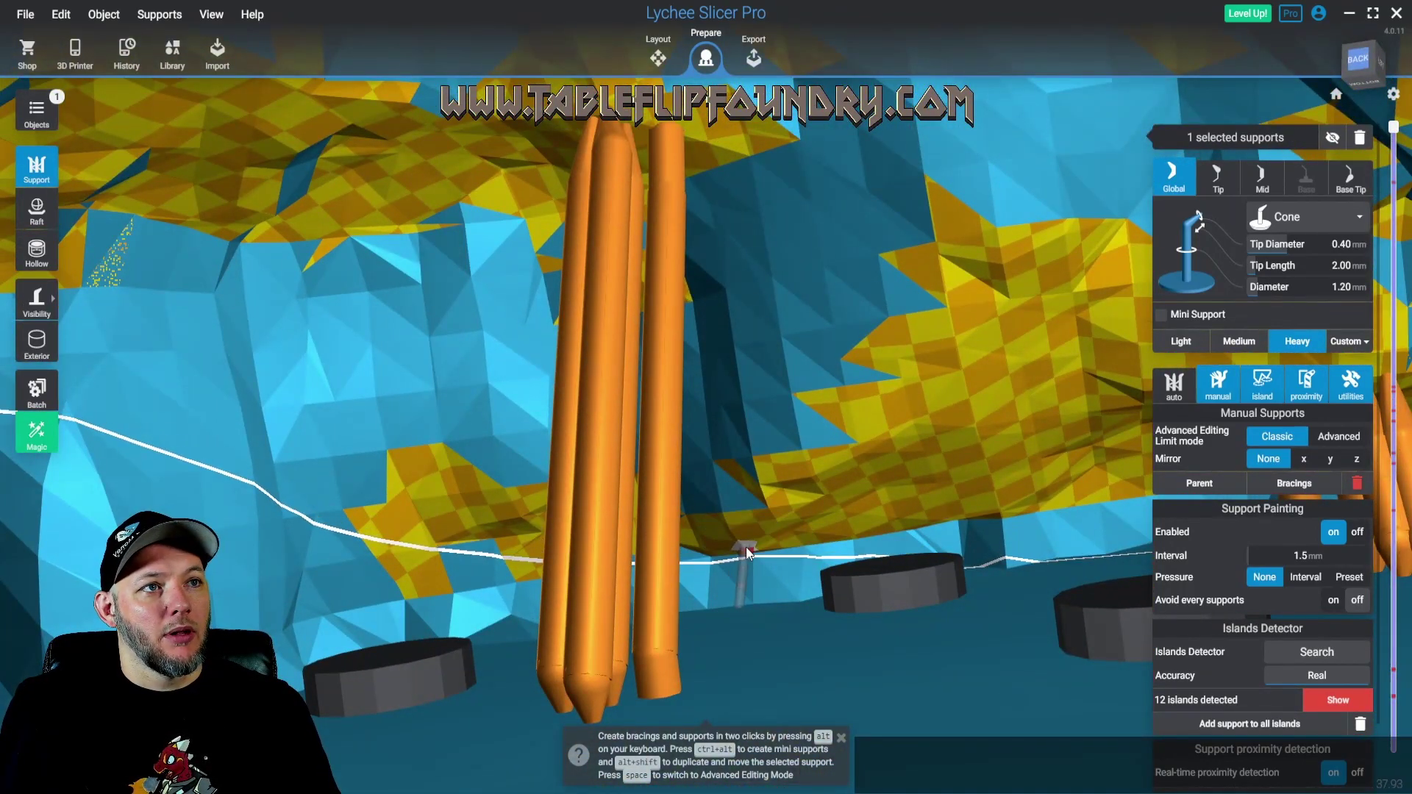
ctrl+alt+click(744, 549)
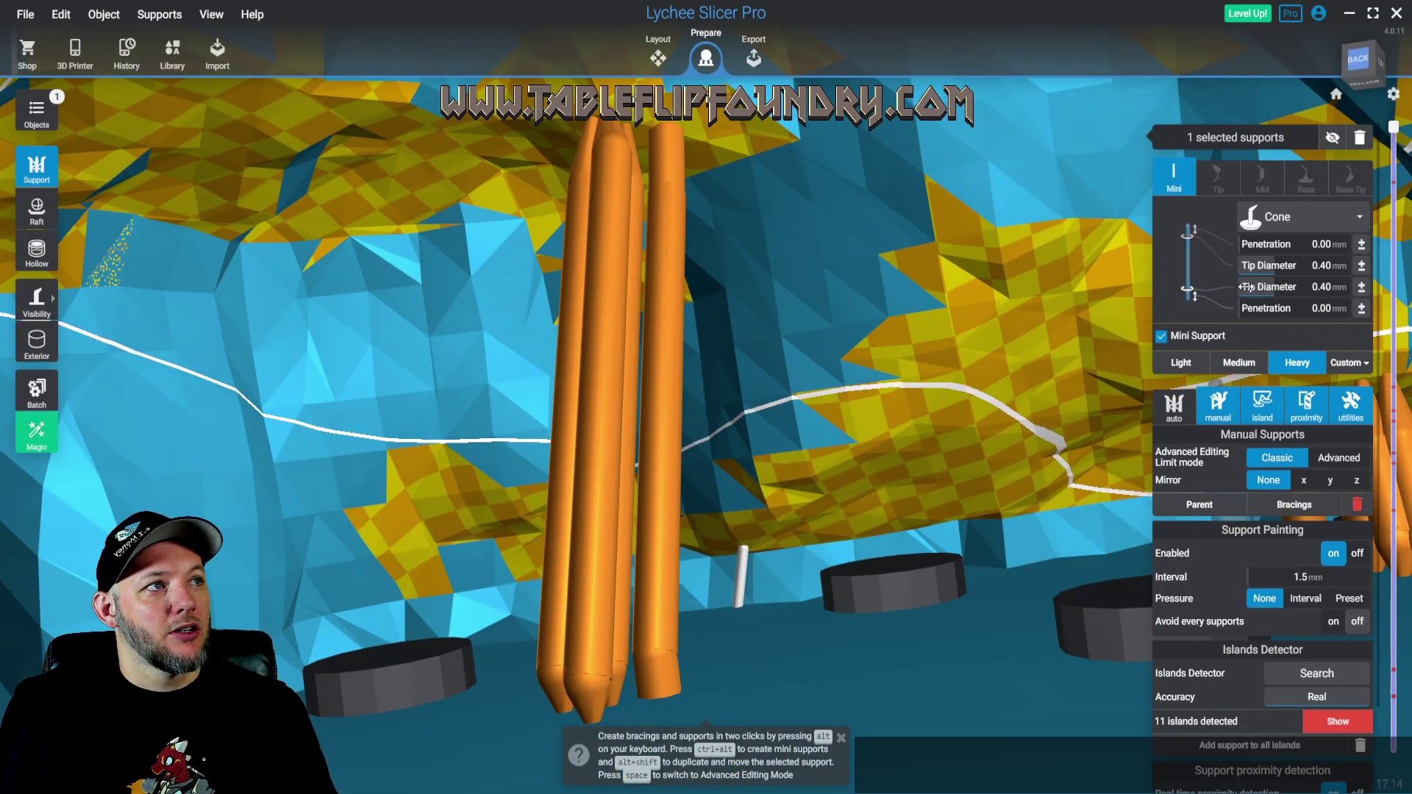
click(1161, 336)
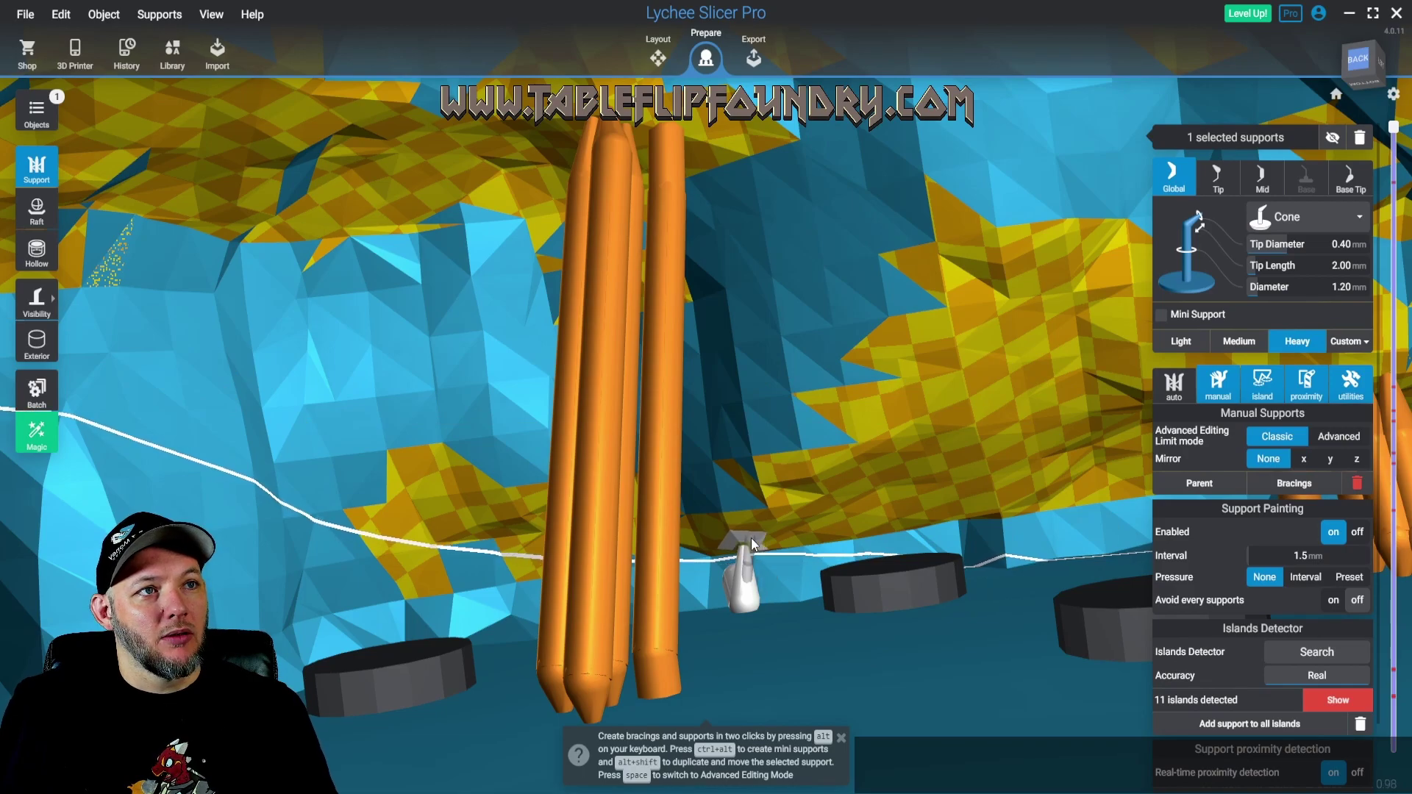
ctrl+alt+click(728, 550)
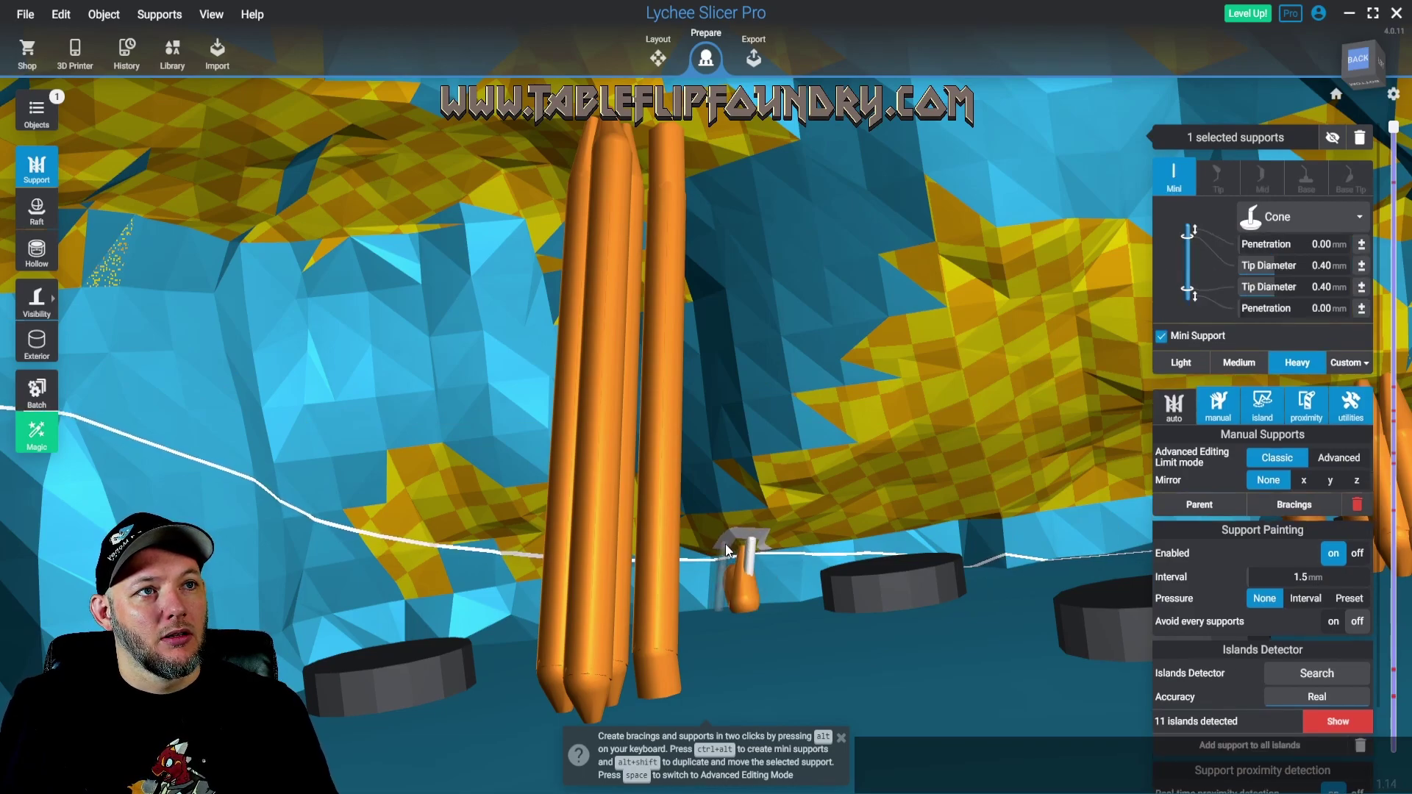
click(1161, 336)
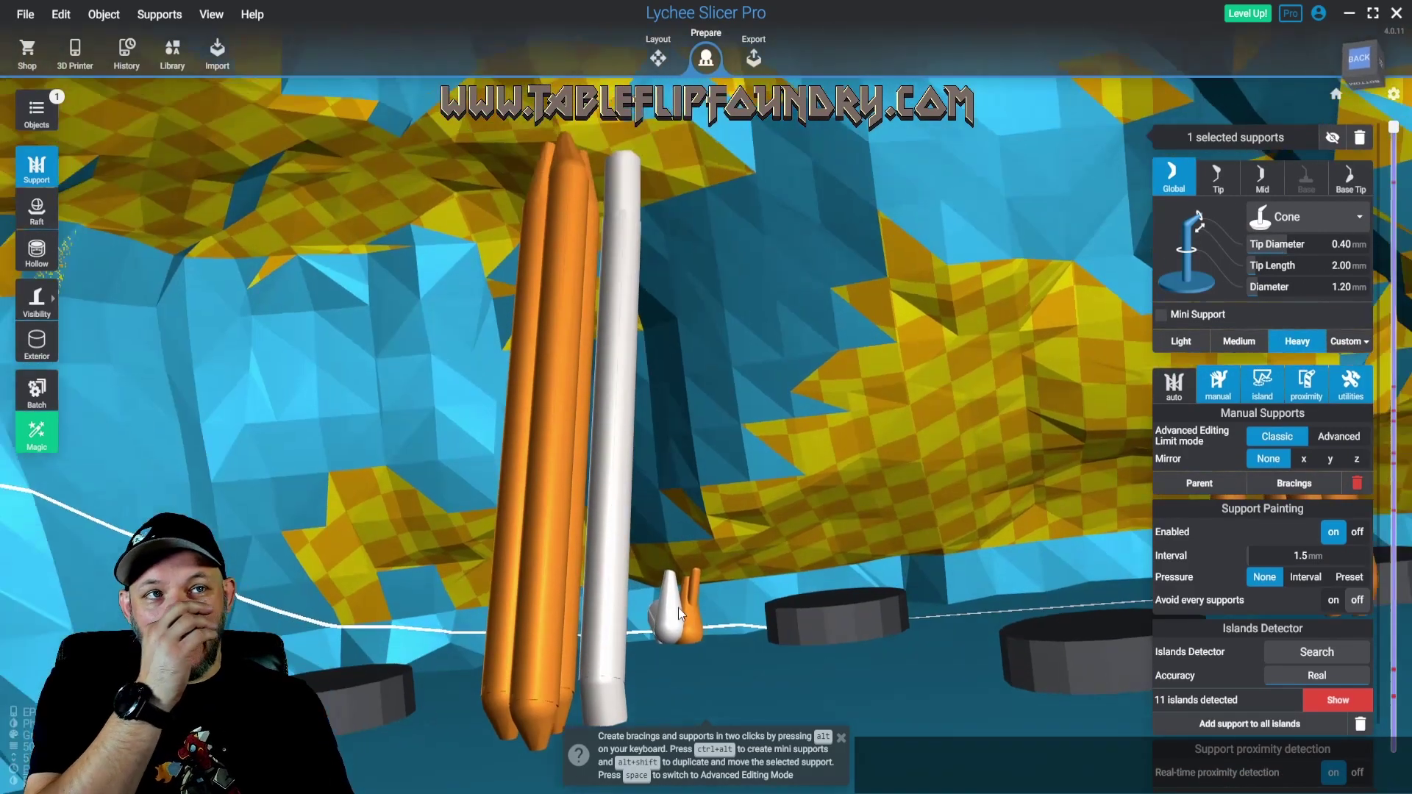
Try repositioning the last converted support in advanced editing mode, and put a mini support in its place instead
click(709, 631)
key(space)
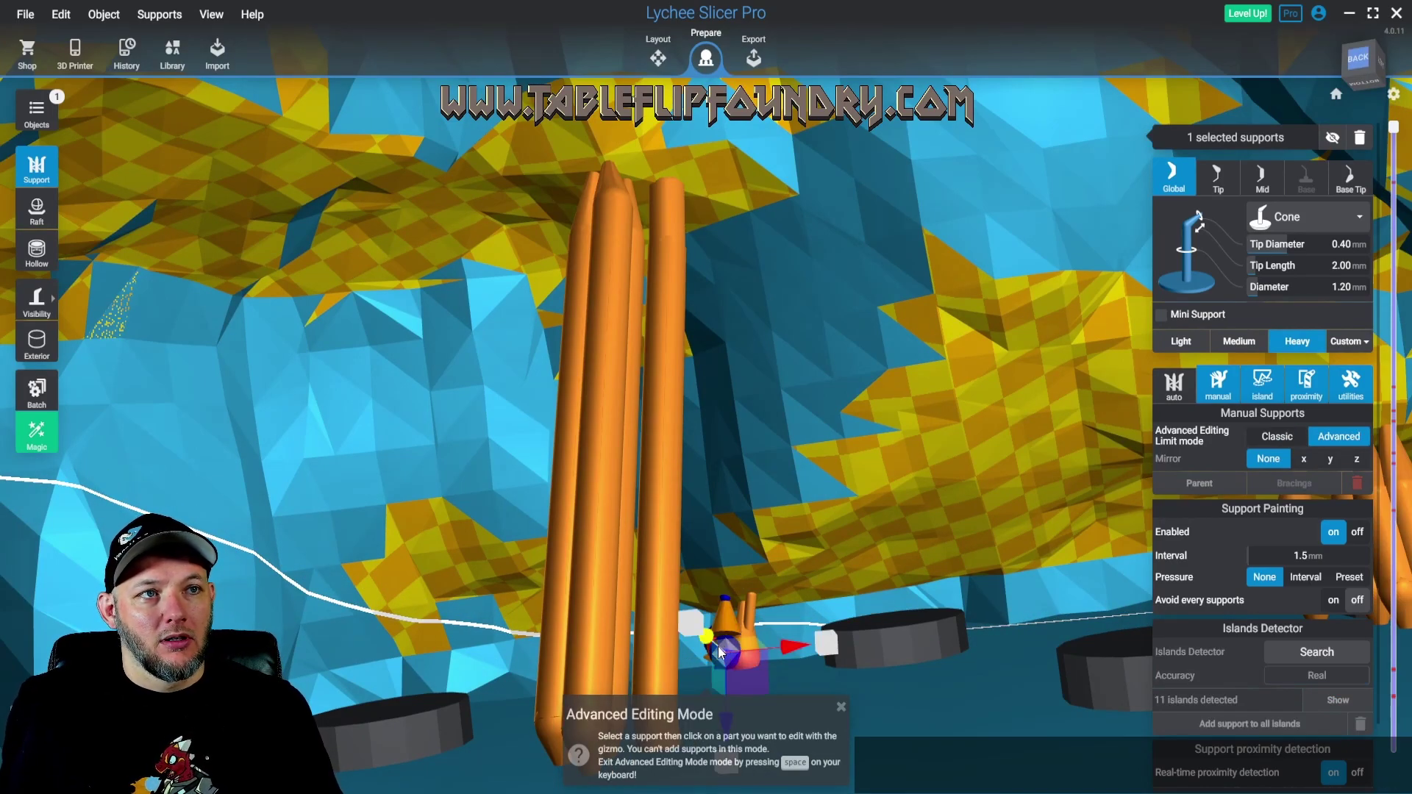
drag(725, 658, 730, 646)
key(space)
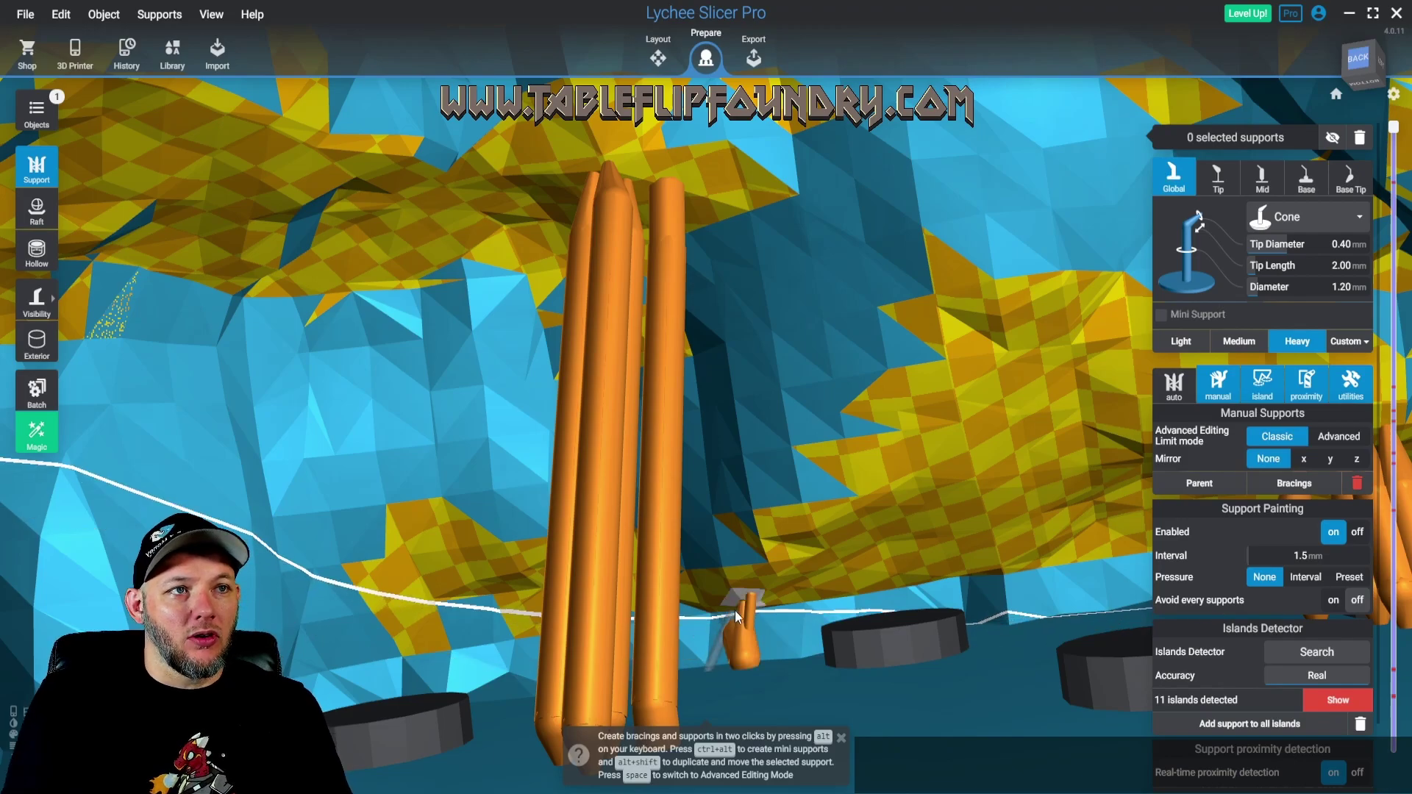
key(ctrl+alt)
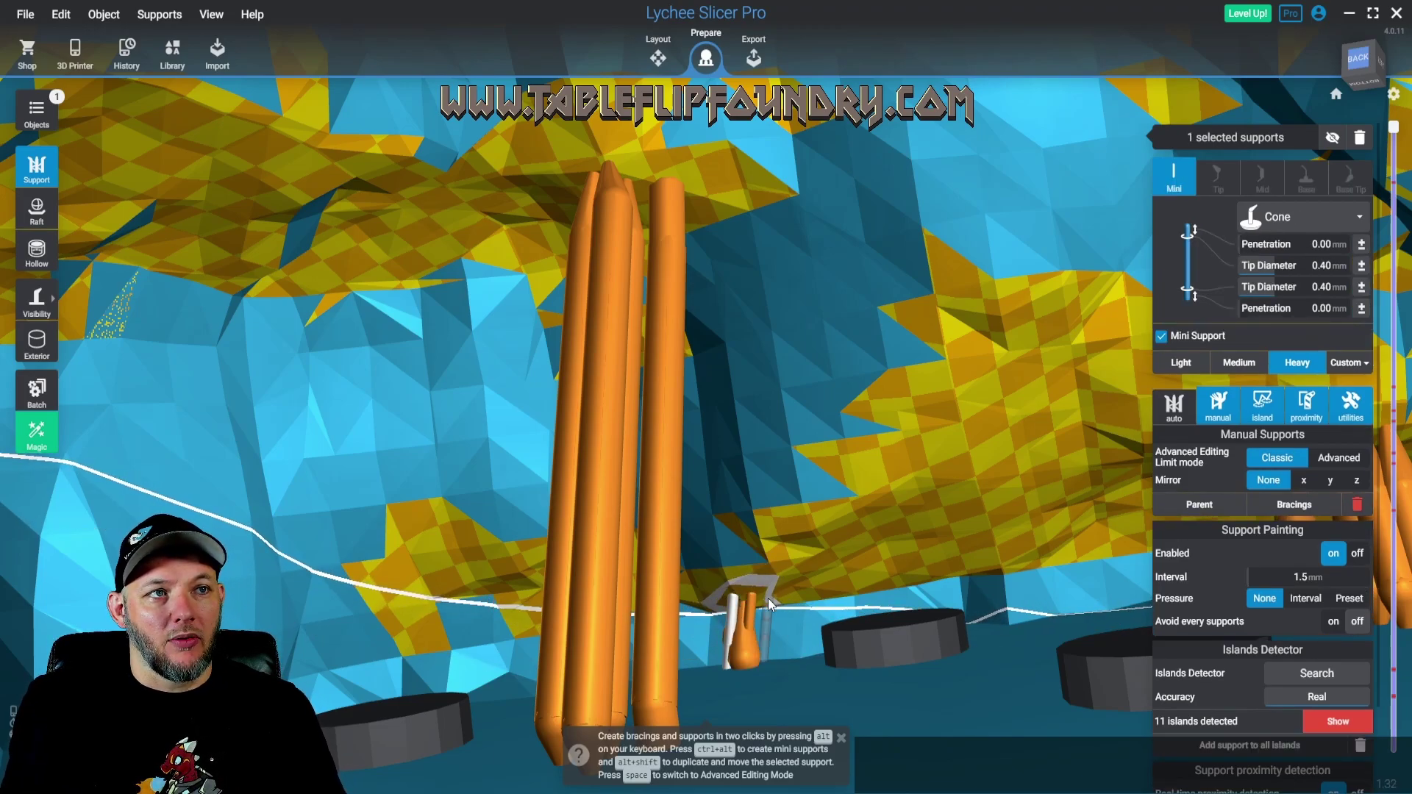
Inspect the interior supports, the base's exterior and the drain holes across its underside
right_drag(762, 604, 1102, 403)
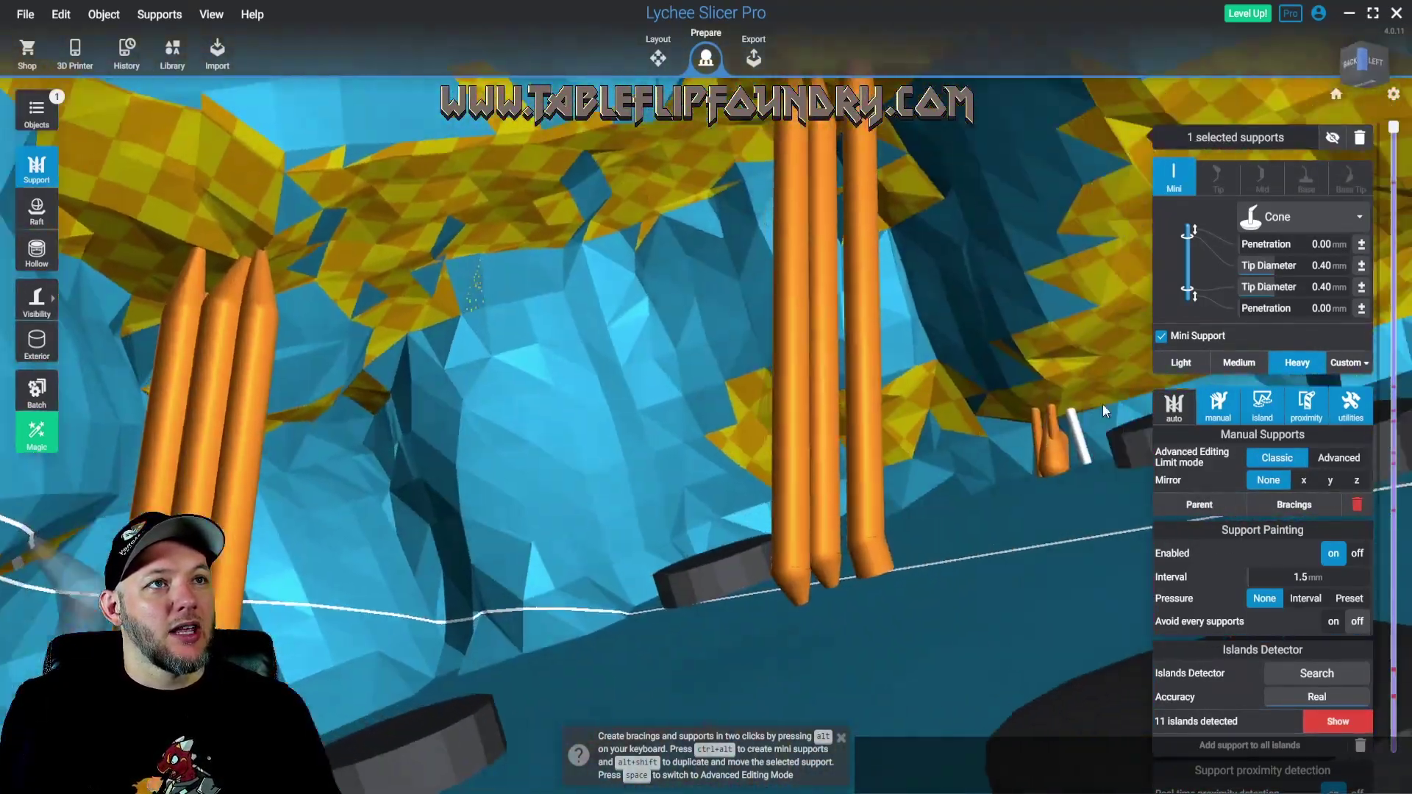
scroll(973, 429, down, 10)
scroll(907, 426, up, 5)
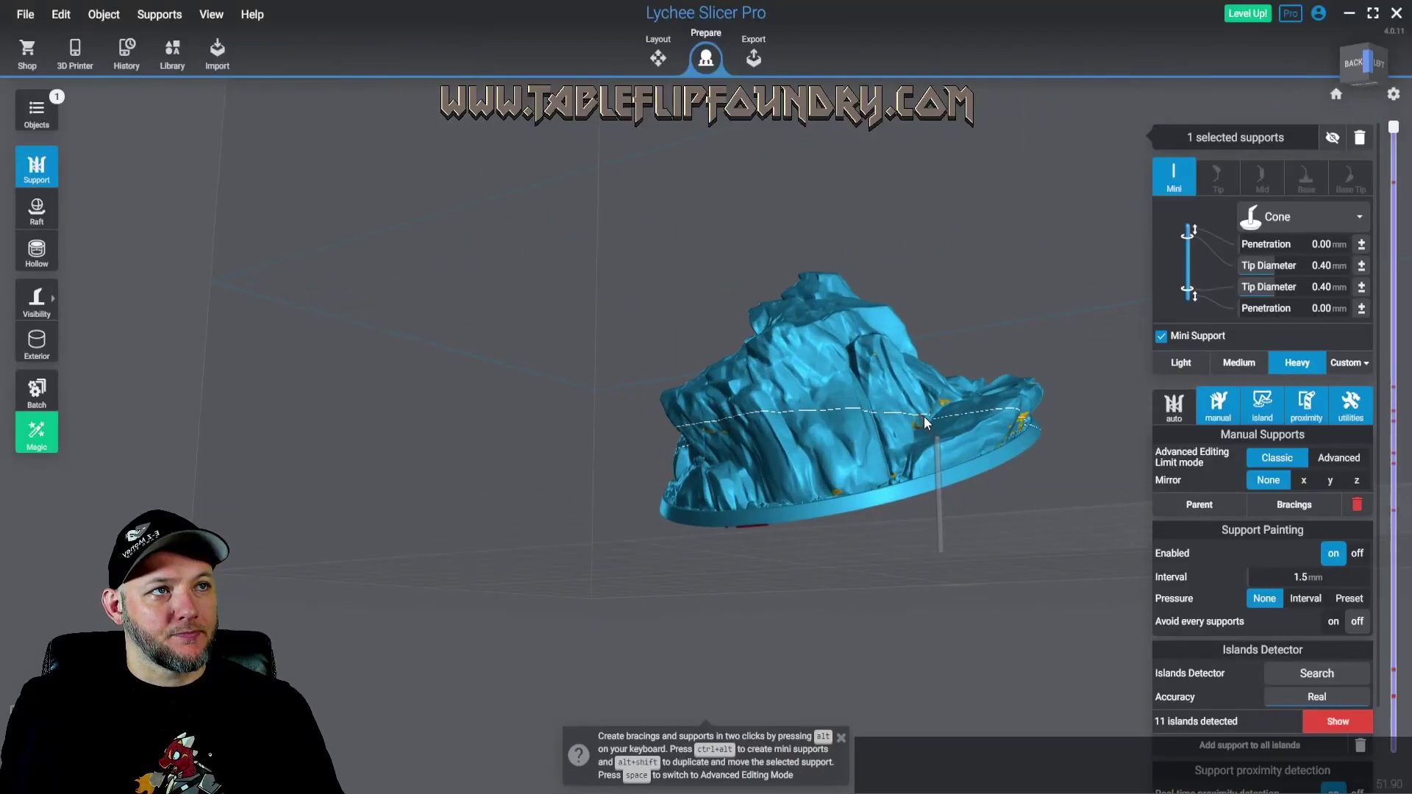
right_drag(907, 426, 684, 335)
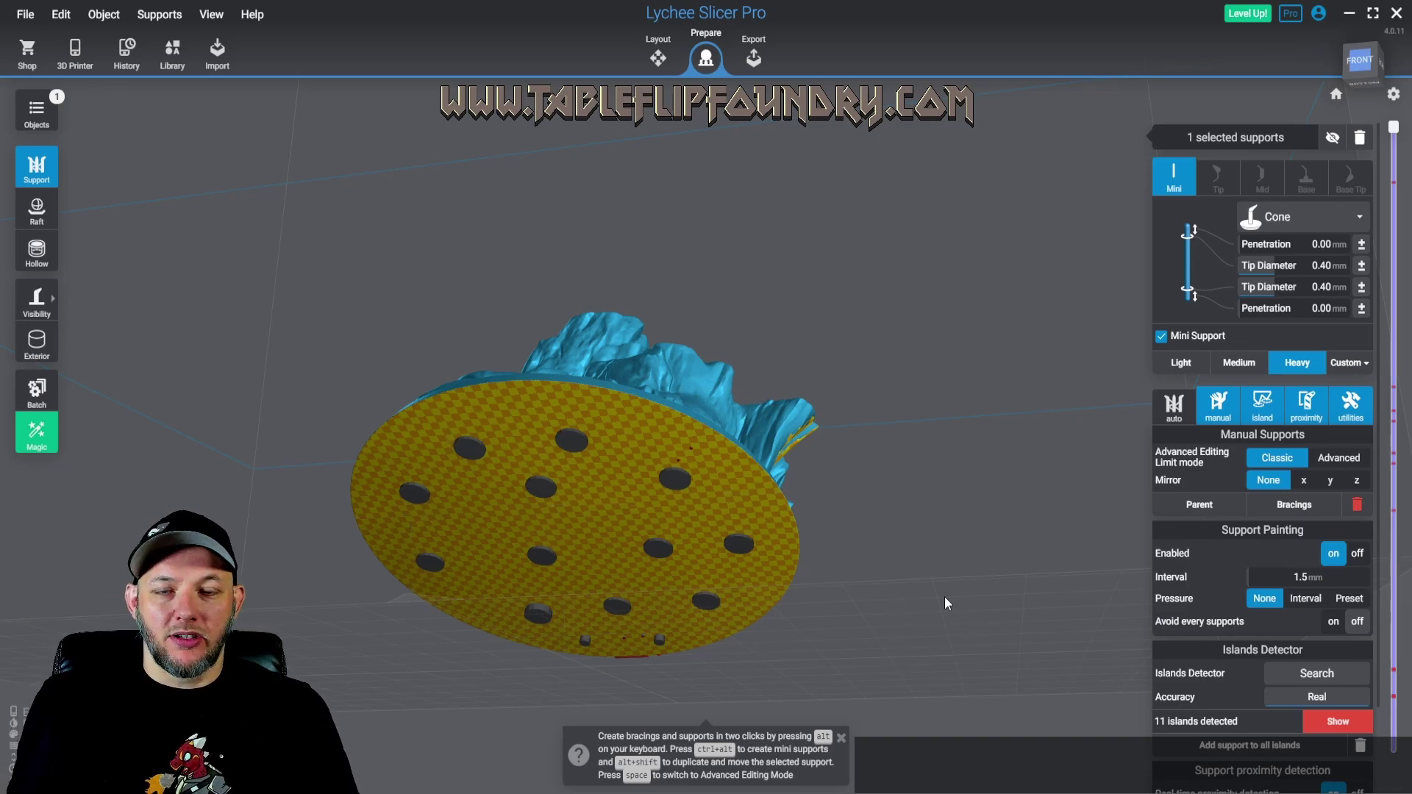
mouse_move(726, 444)
right_down()
mouse_move(758, 411)
mouse_move(845, 427)
mouse_move(814, 395)
mouse_move(558, 316)
mouse_move(540, 354)
mouse_move(529, 346)
right_up()
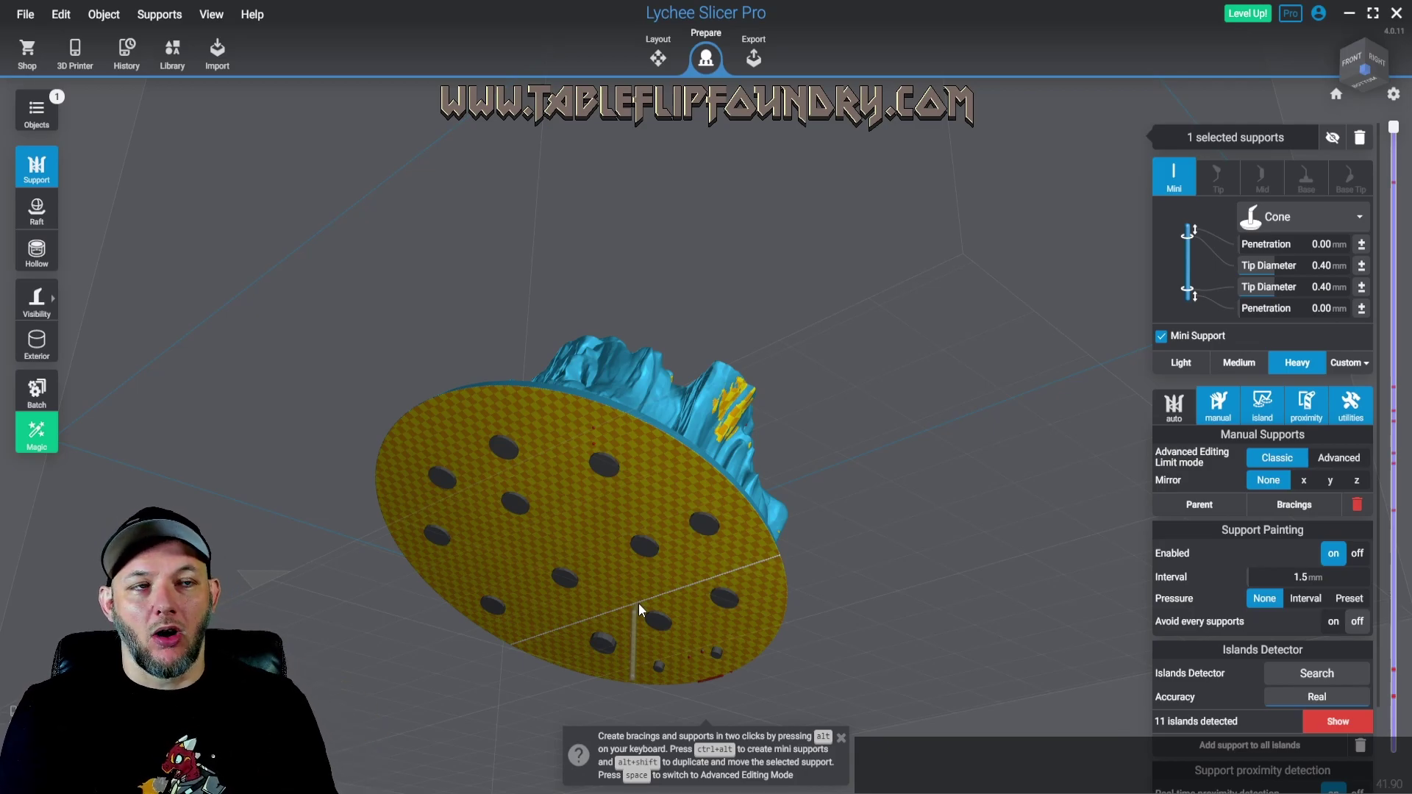
key(h)
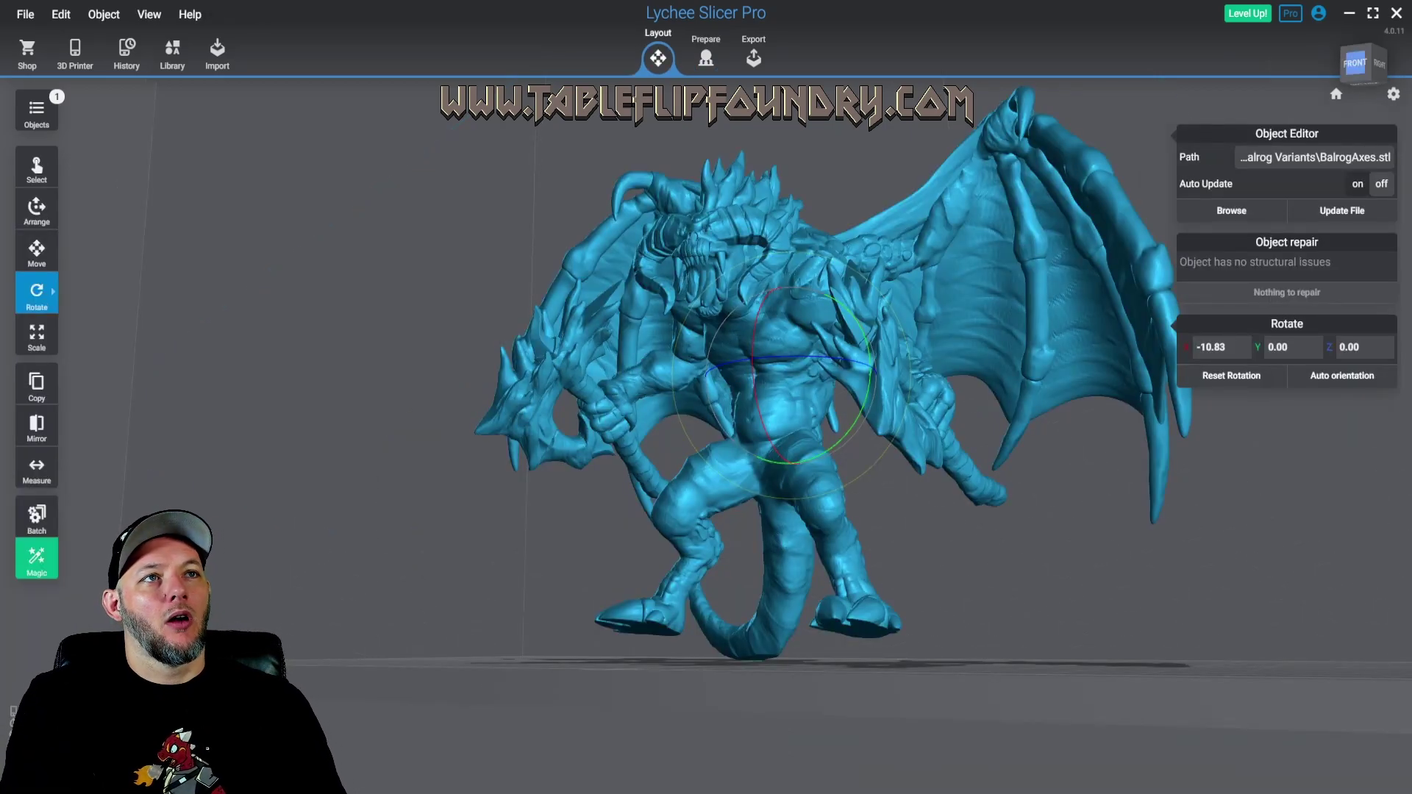
Open the BalrogAxes model for support preparation and clip it through the torso to examine its cross-section
right_drag(897, 455, 836, 465)
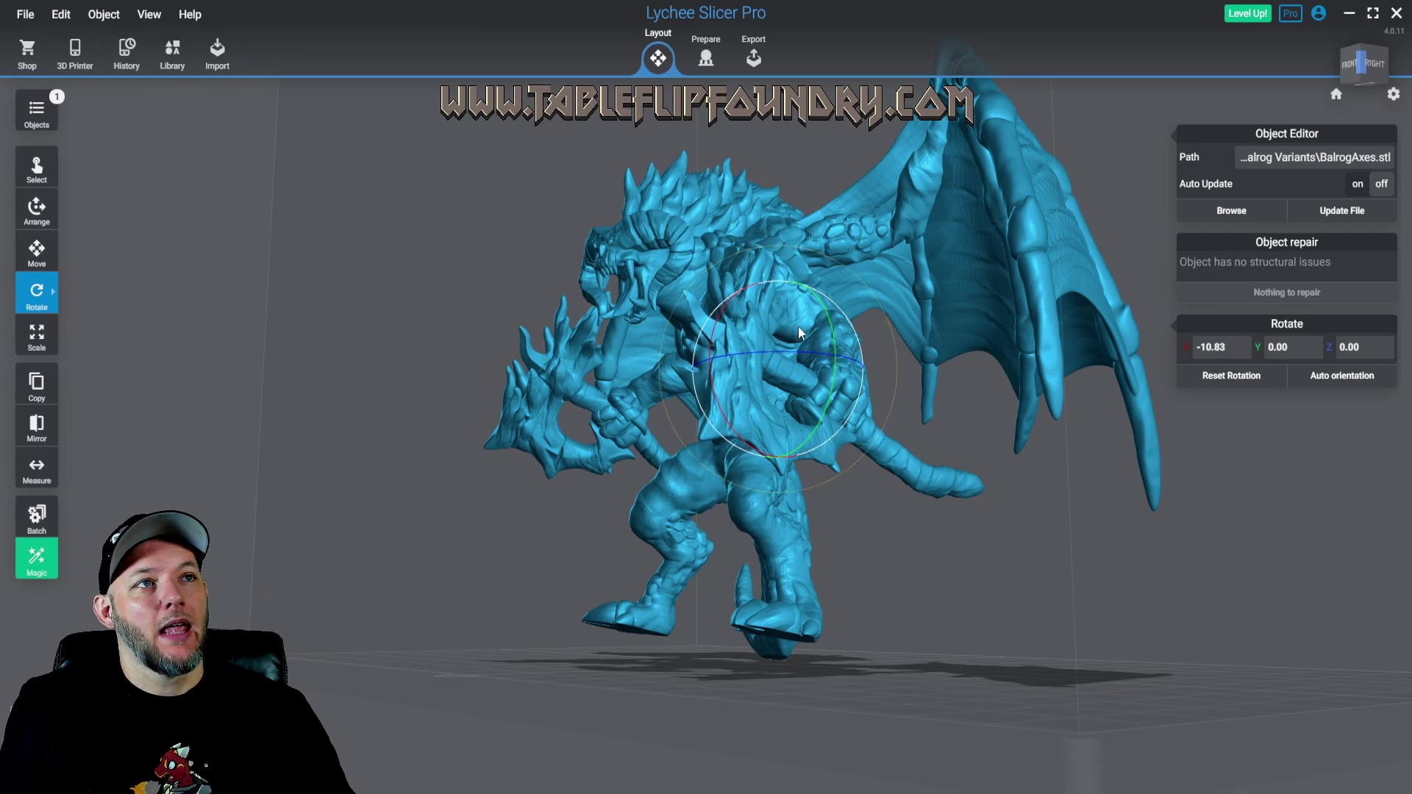
right_drag(797, 325, 779, 411)
click(711, 61)
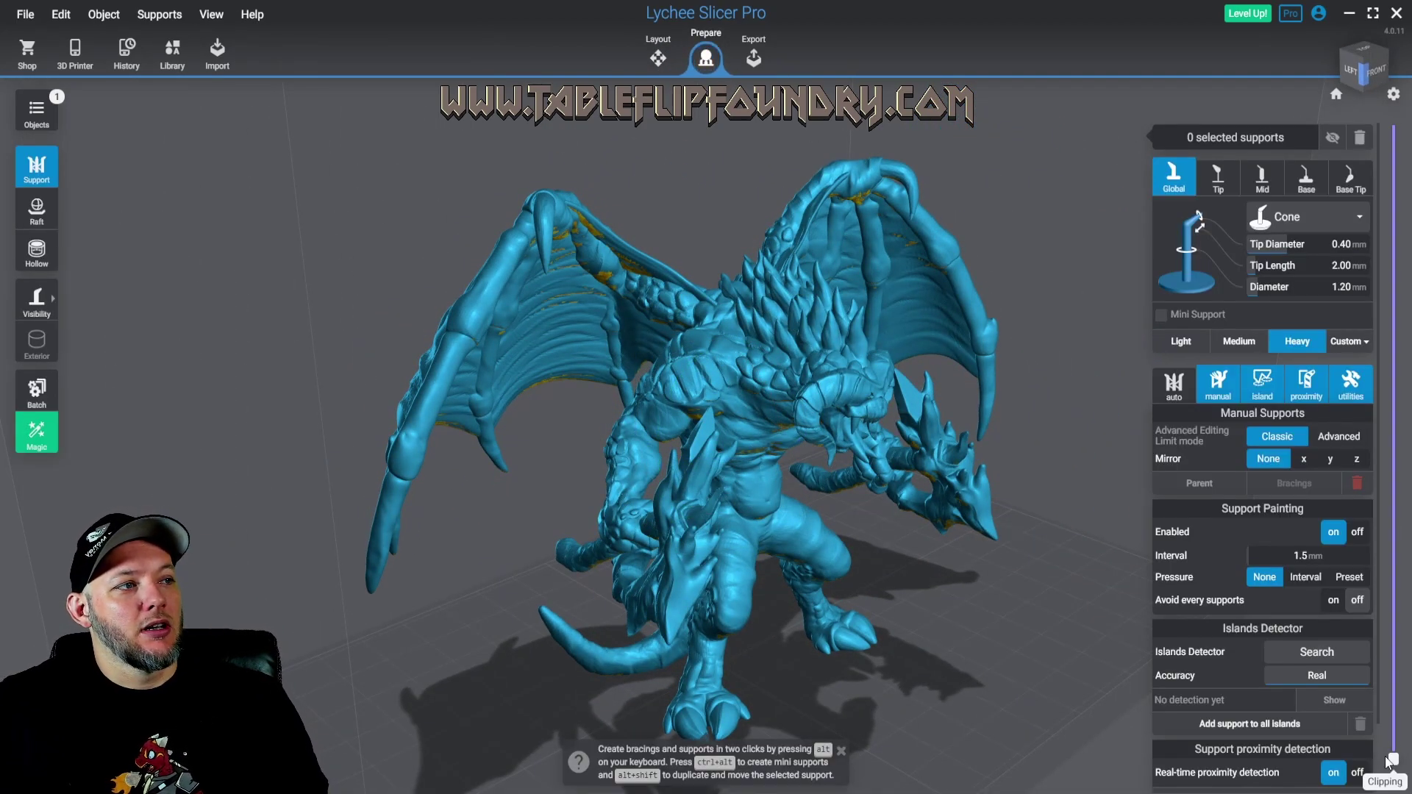
drag(1391, 753, 1313, 404)
right_drag(871, 398, 791, 423)
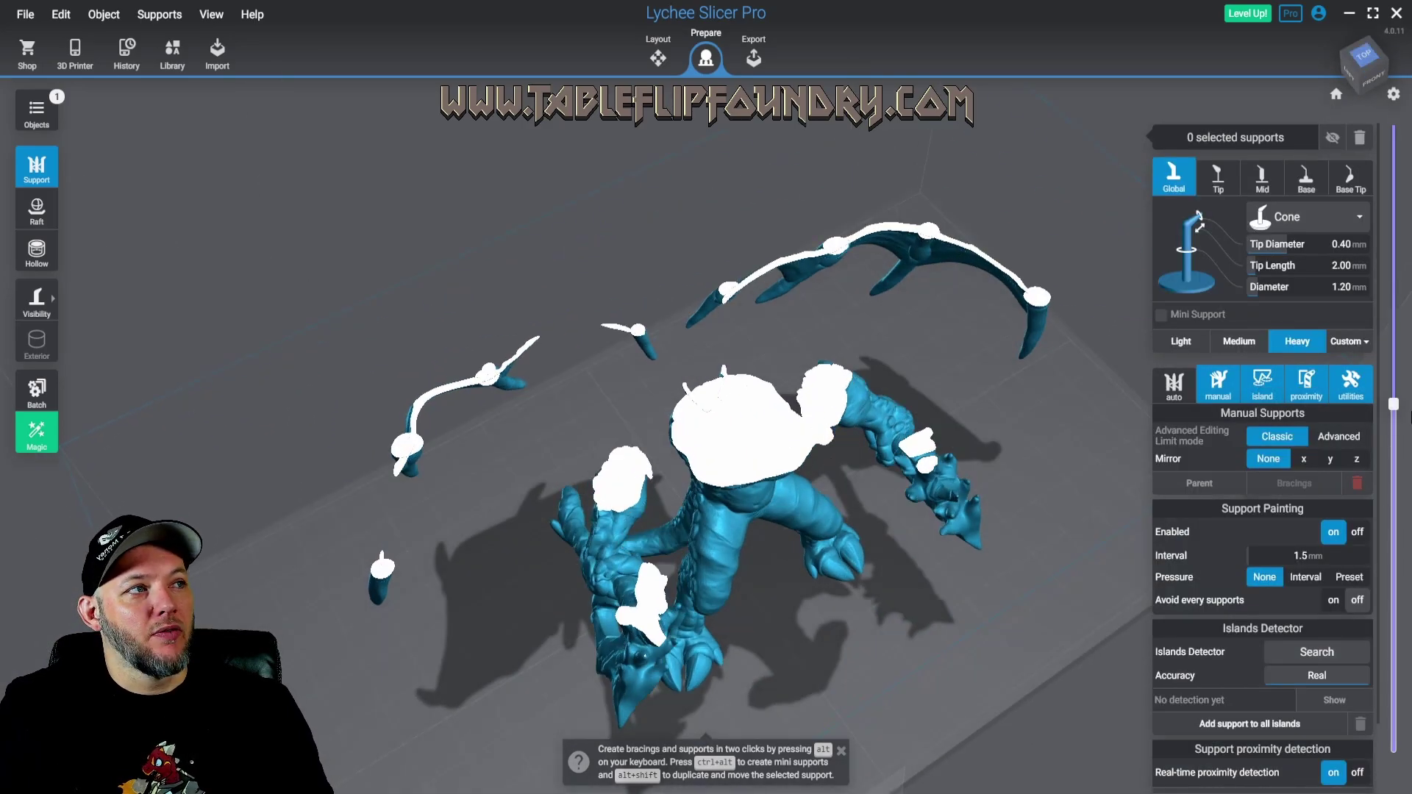
Examine the solid Balrog's cross-section at chest and wing level, and restore the full model by removing the clipping
drag(1392, 405, 1392, 361)
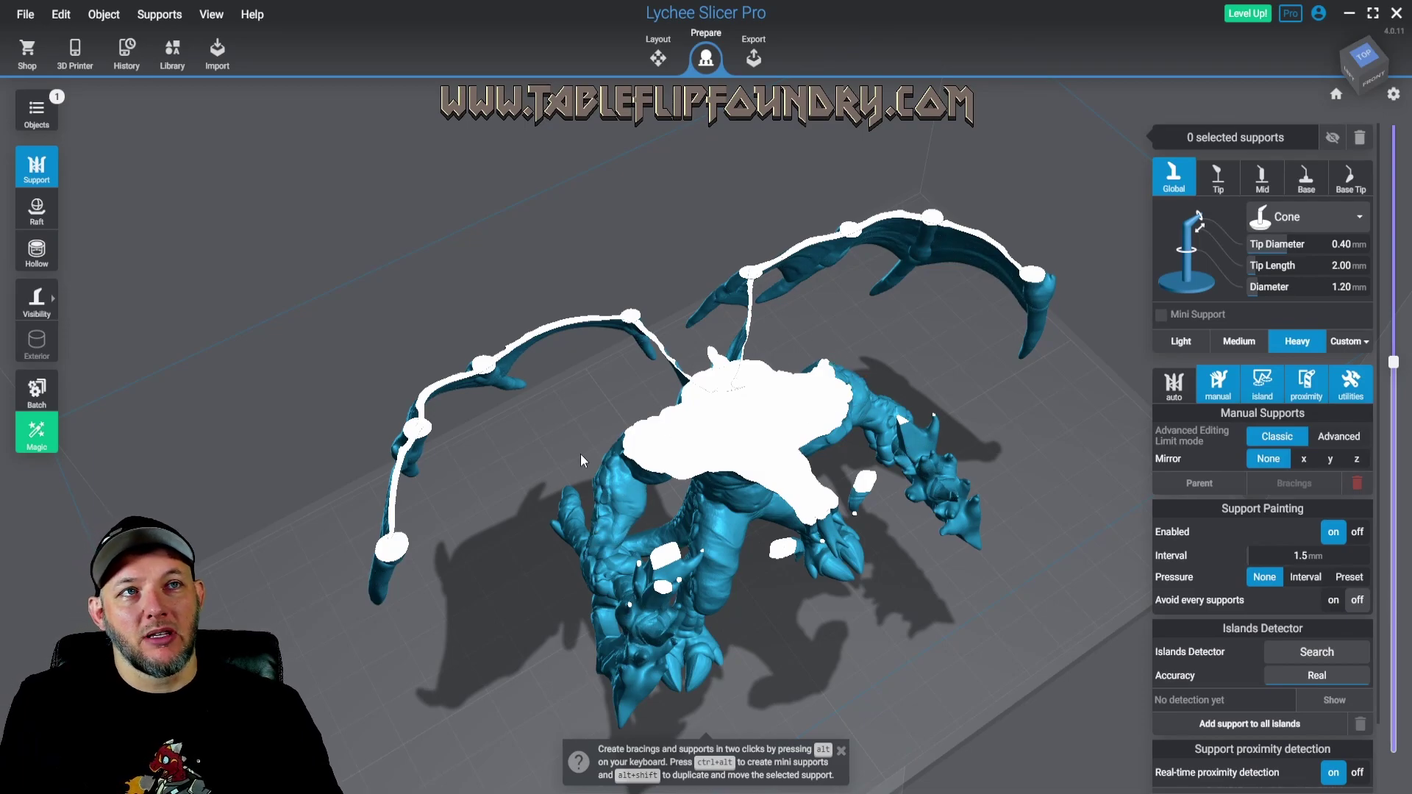
right_drag(756, 622, 579, 559)
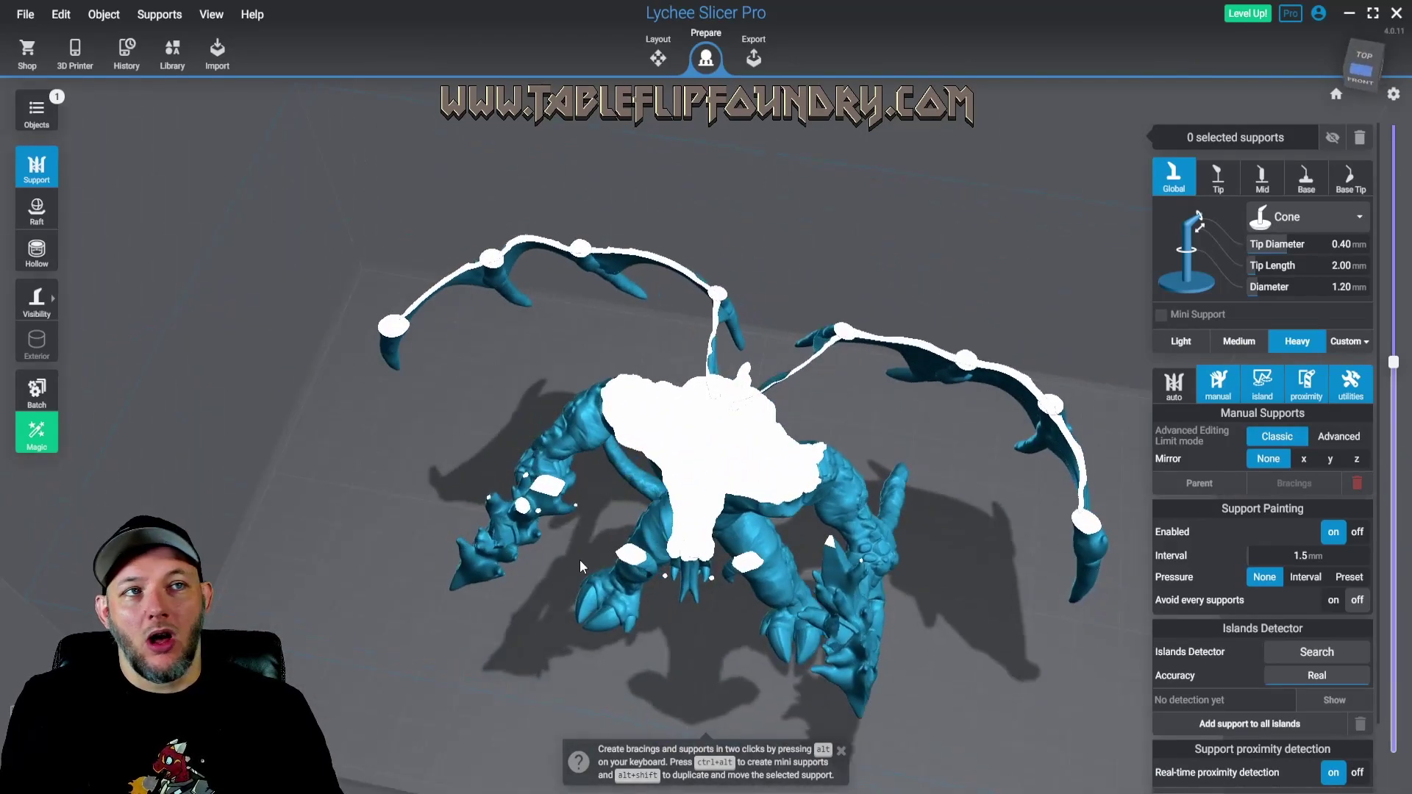
drag(1393, 362, 1394, 768)
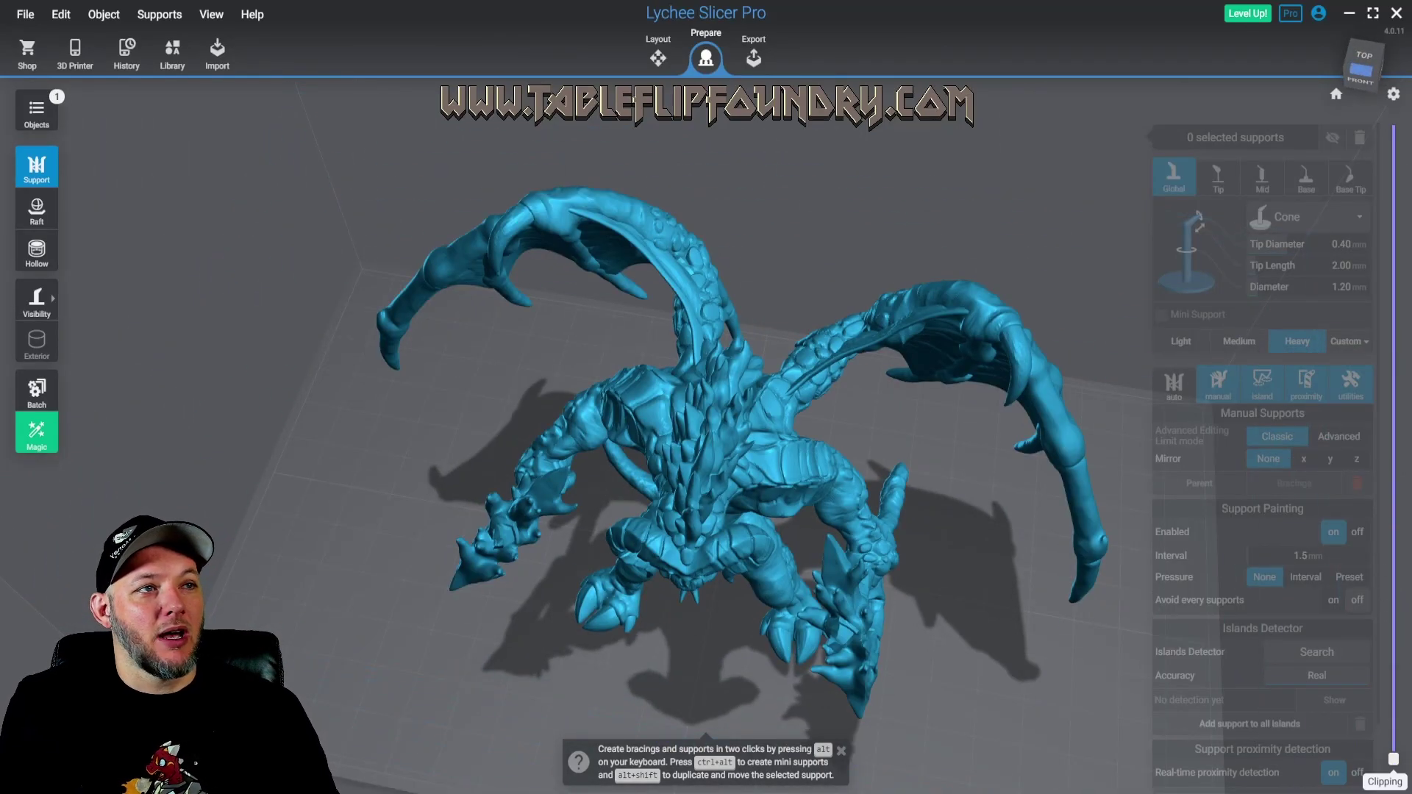
right_drag(754, 673, 989, 513)
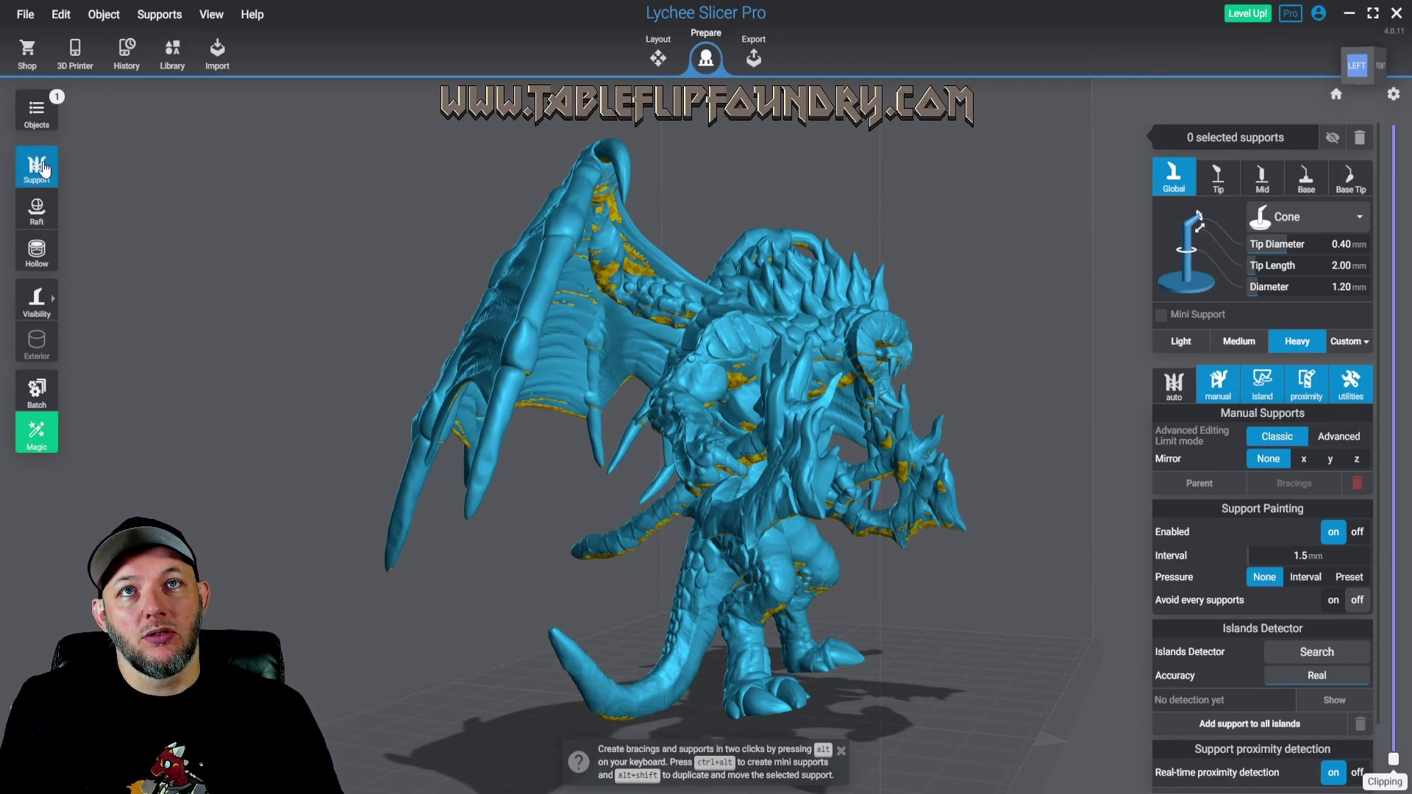
Hollow the Balrog model in 3D with a wall thickness of 1.8 mm
click(36, 250)
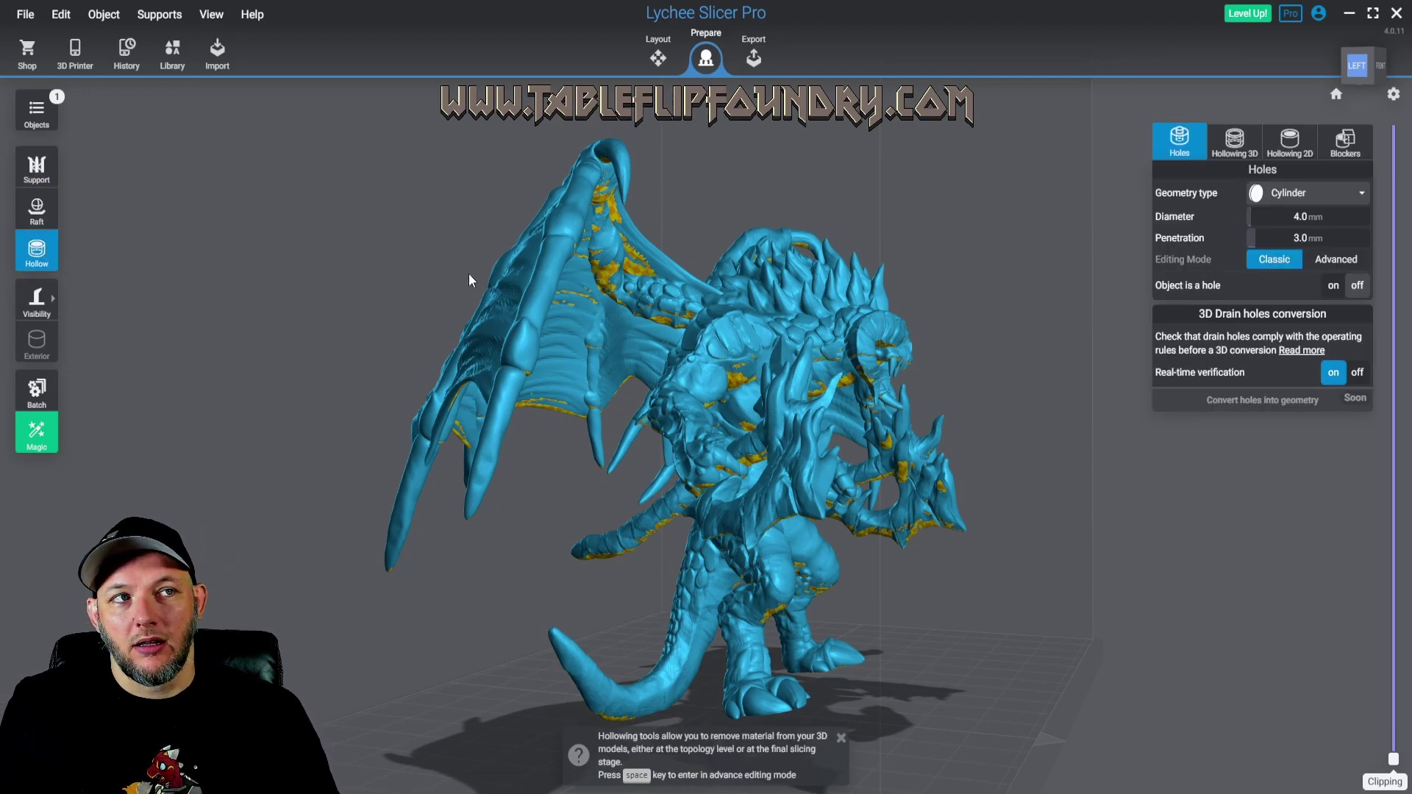
right_drag(963, 231, 1028, 206)
click(1234, 144)
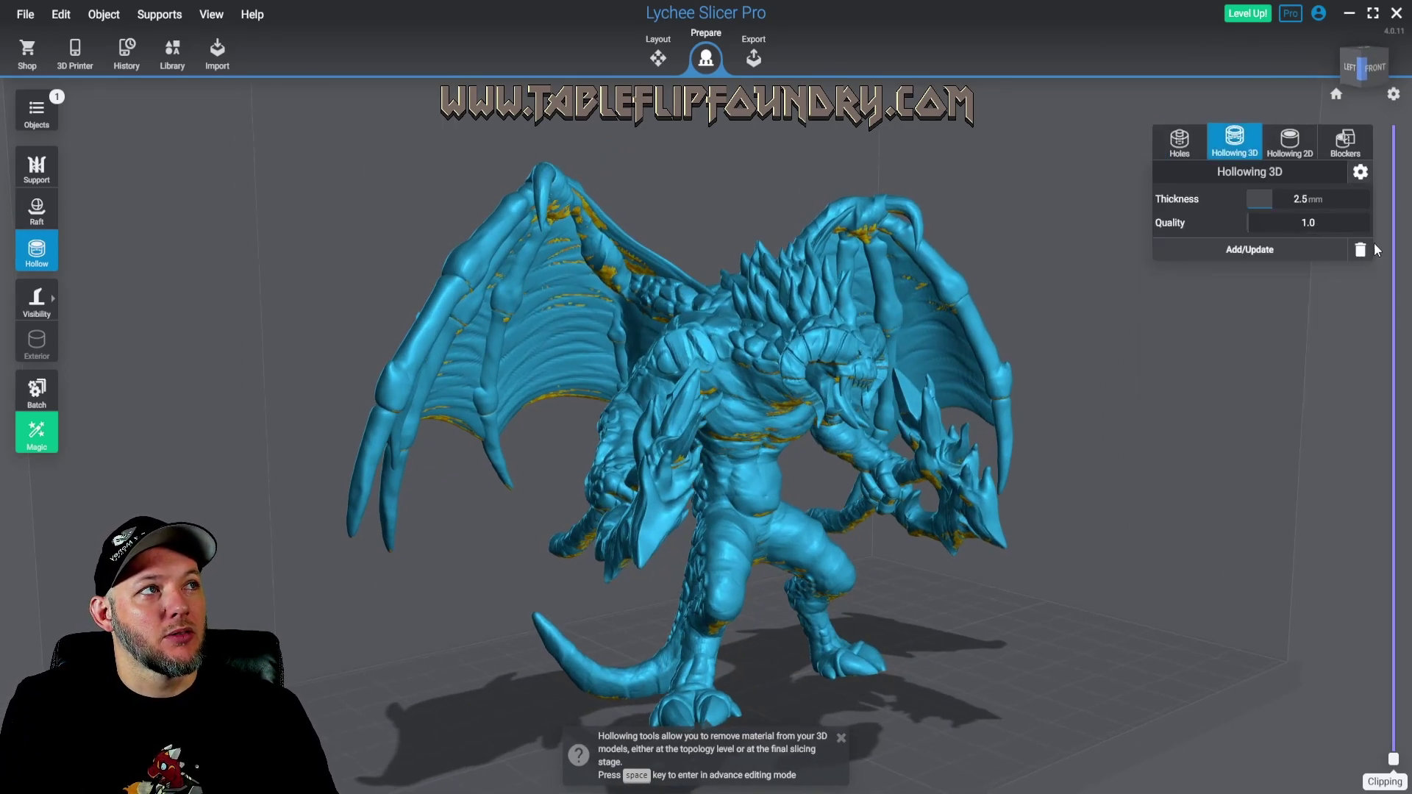
double_click(1319, 199)
text(1.85)
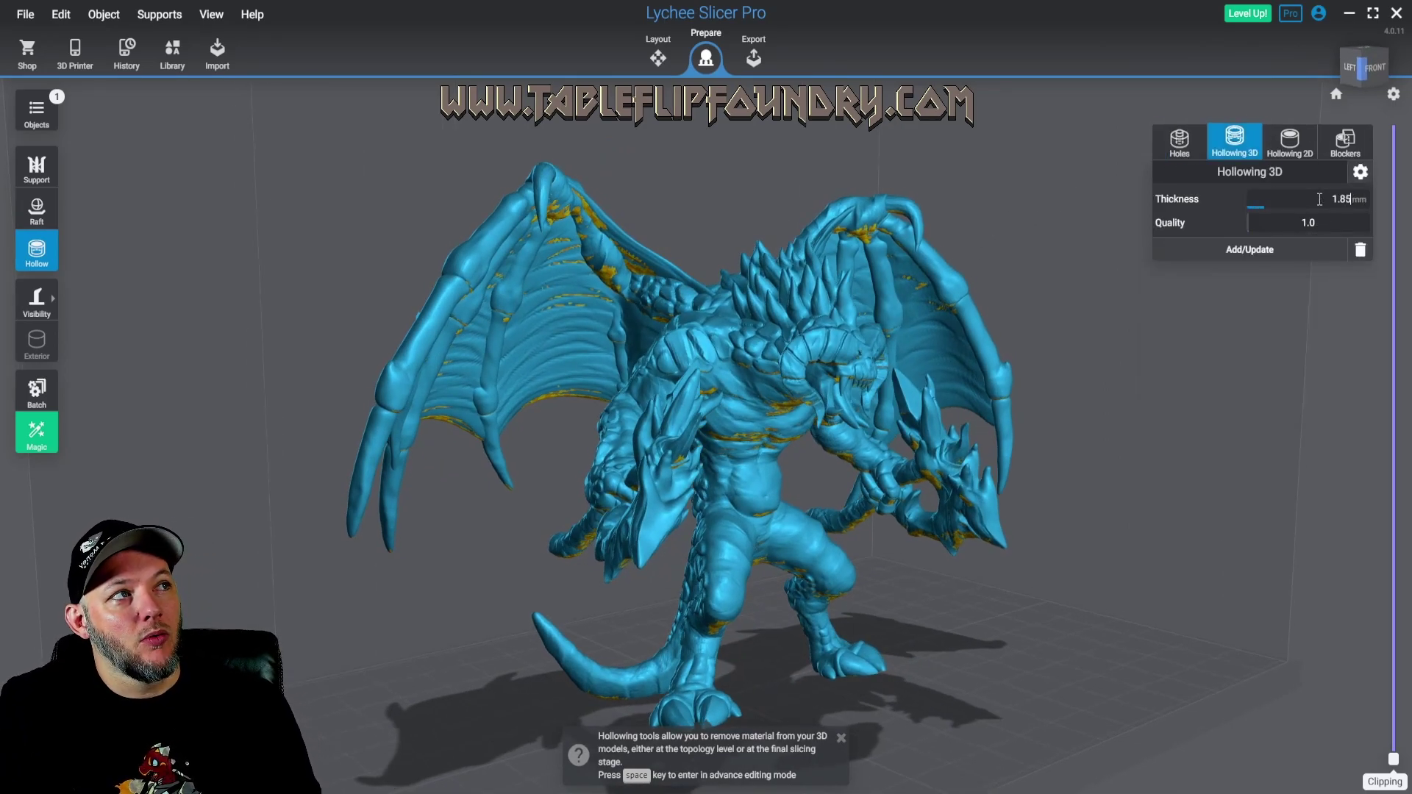
key(BackSpace)
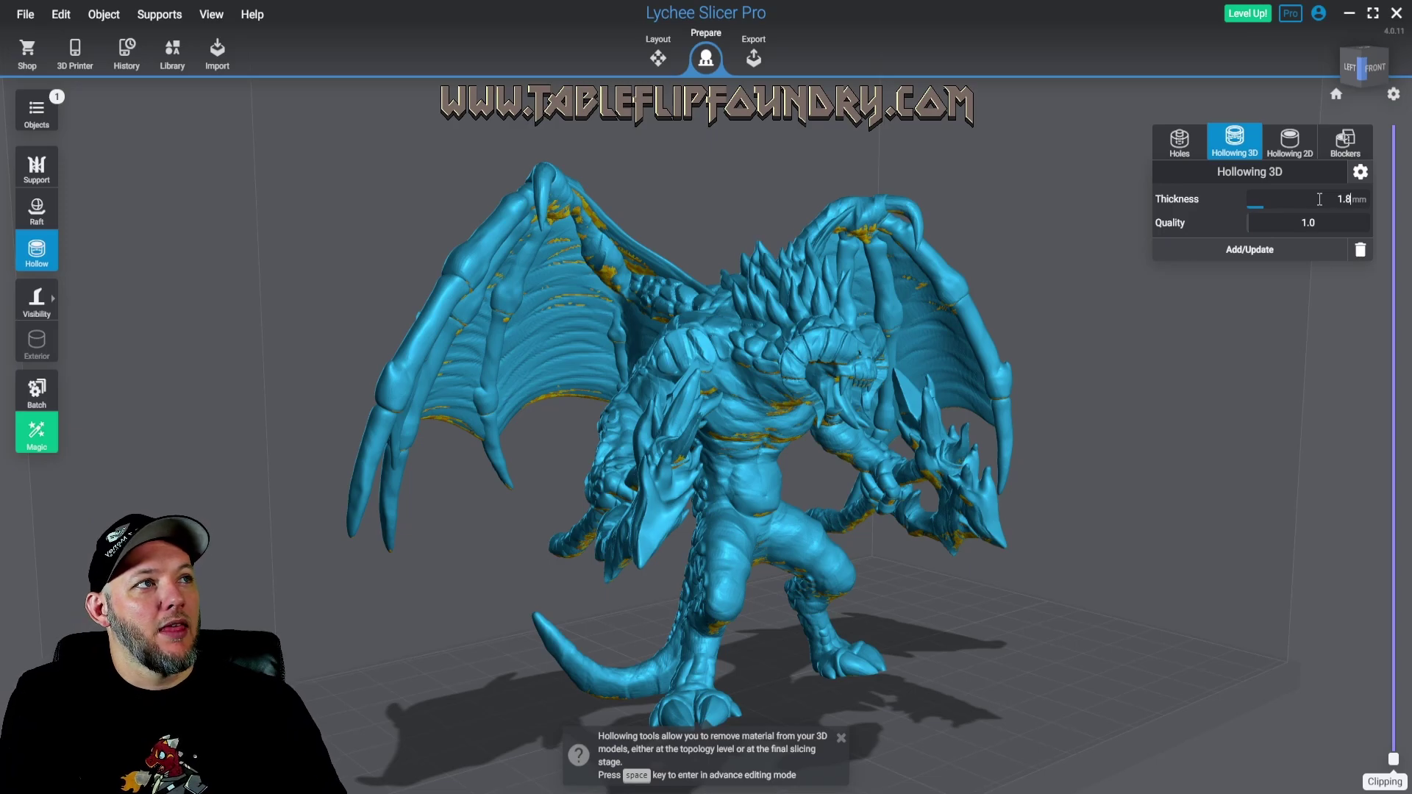
click(1279, 252)
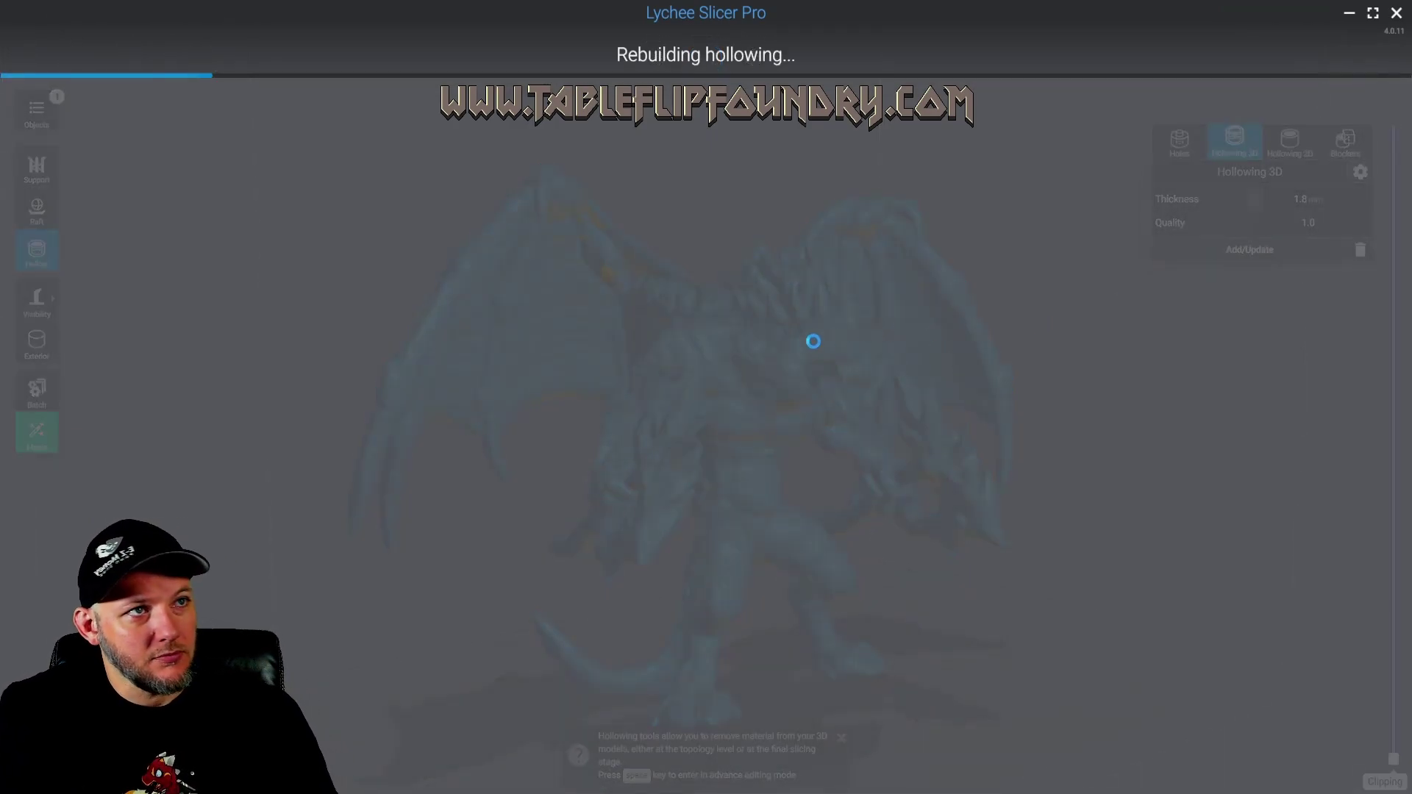
Clip the hollowed Balrog from the feet up through the legs and waist to examine the internal cavities
drag(744, 297, 779, 368)
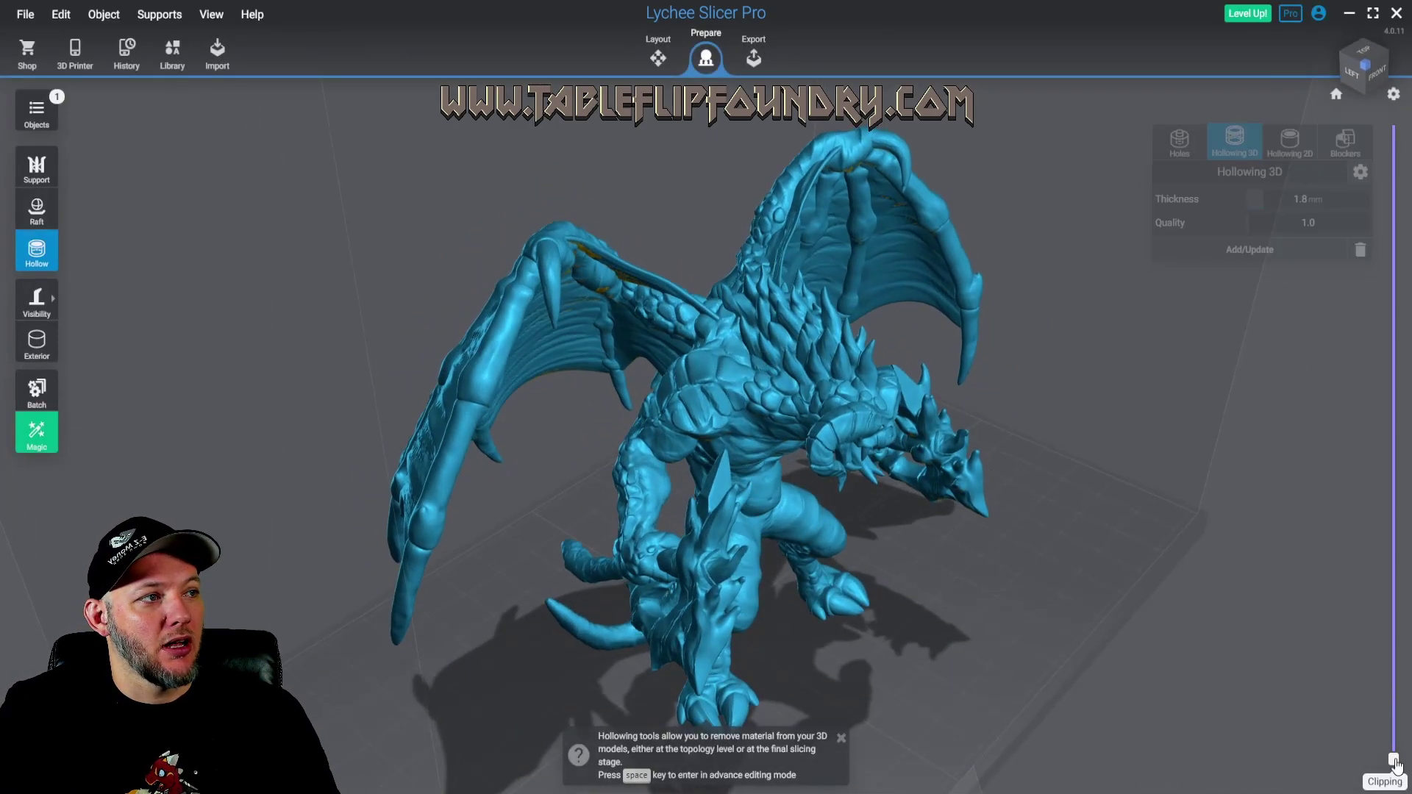
drag(1395, 763, 1403, 705)
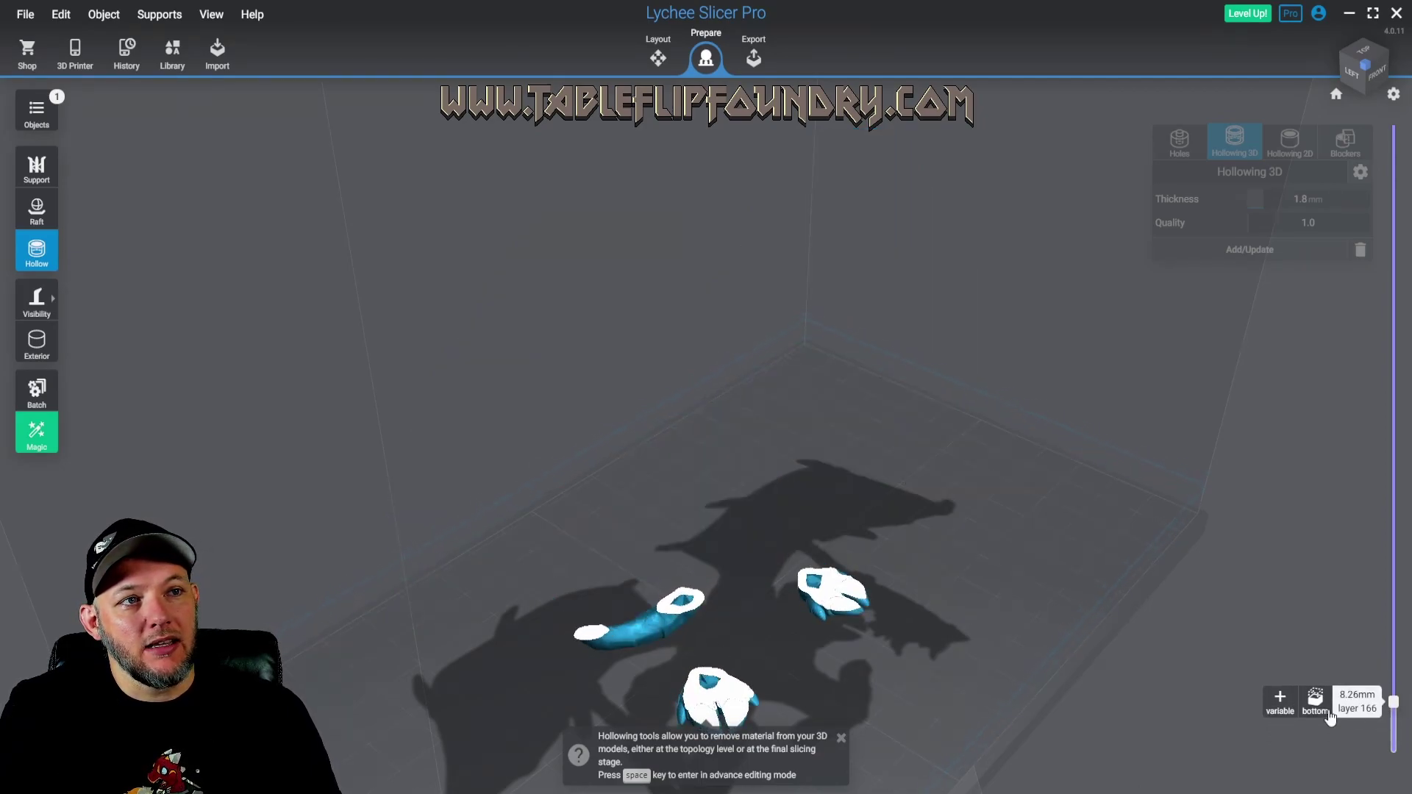
drag(733, 702, 718, 610)
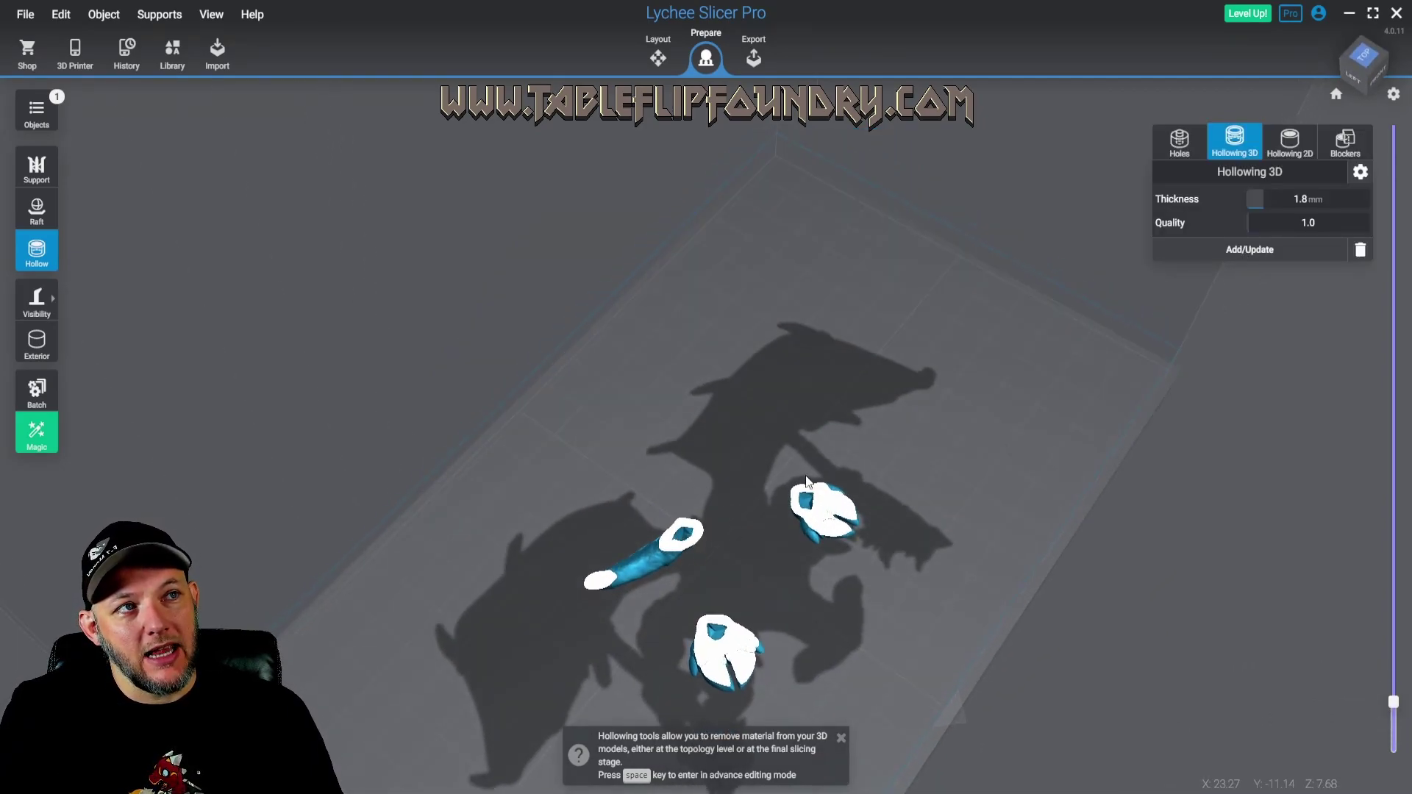
drag(1397, 710, 1397, 684)
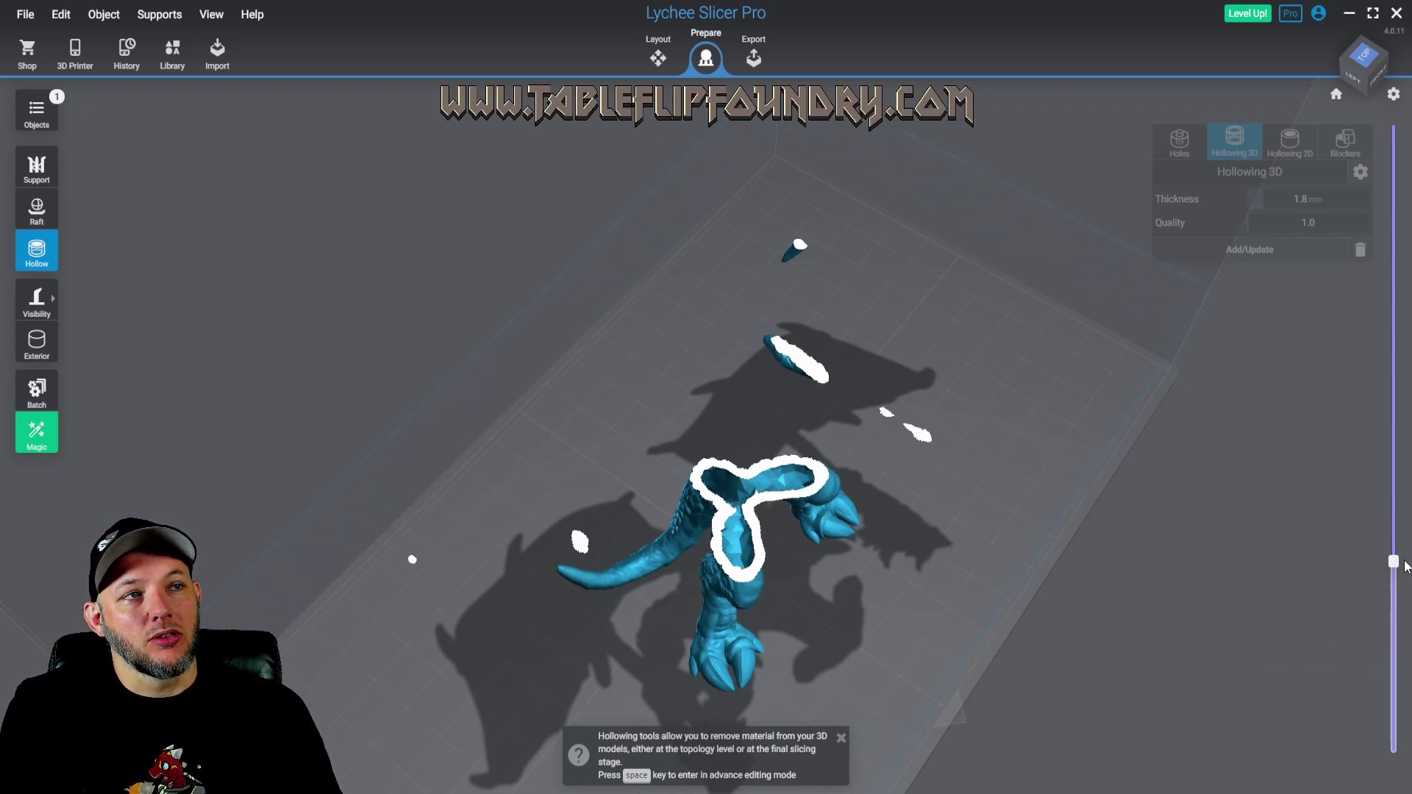
drag(1404, 565, 1392, 520)
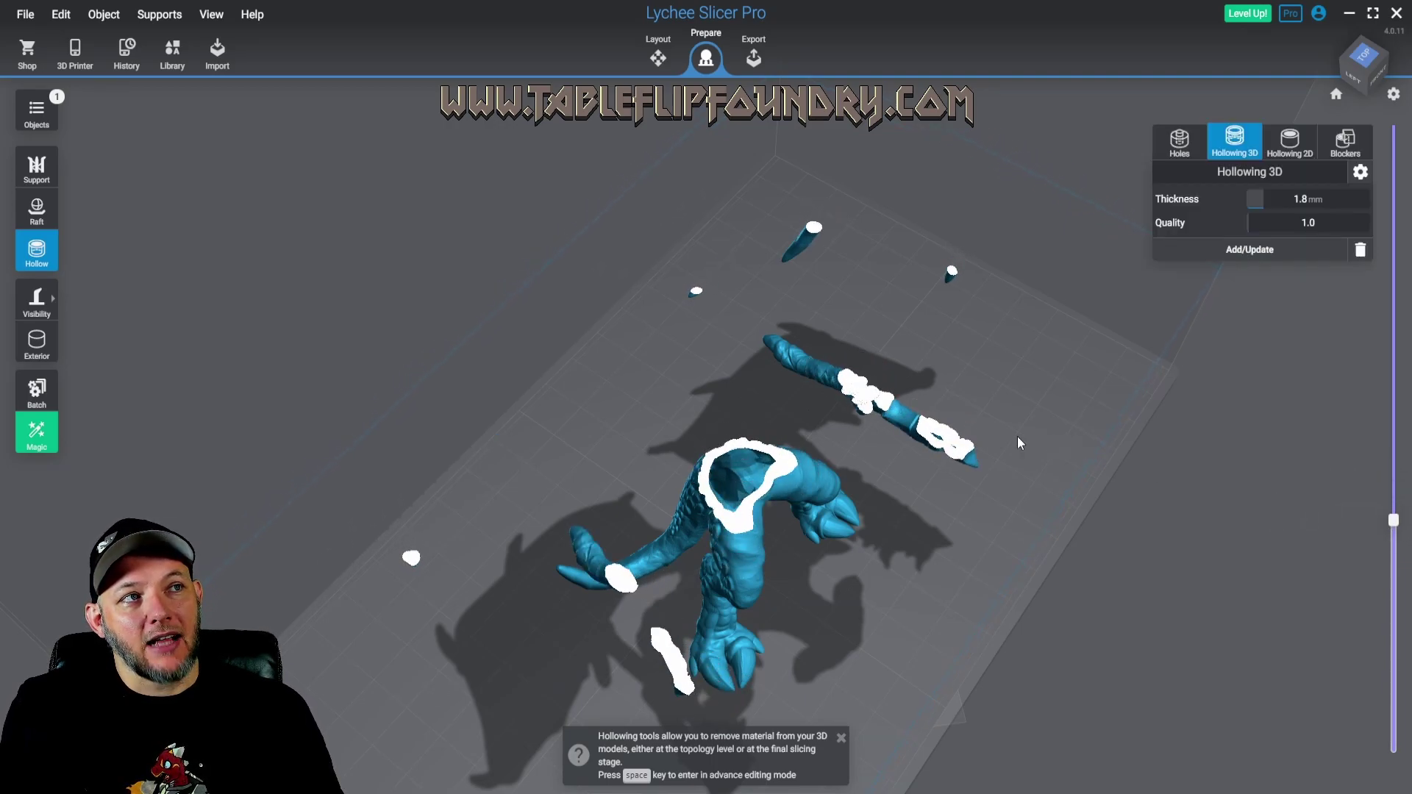
mouse_move(1394, 527)
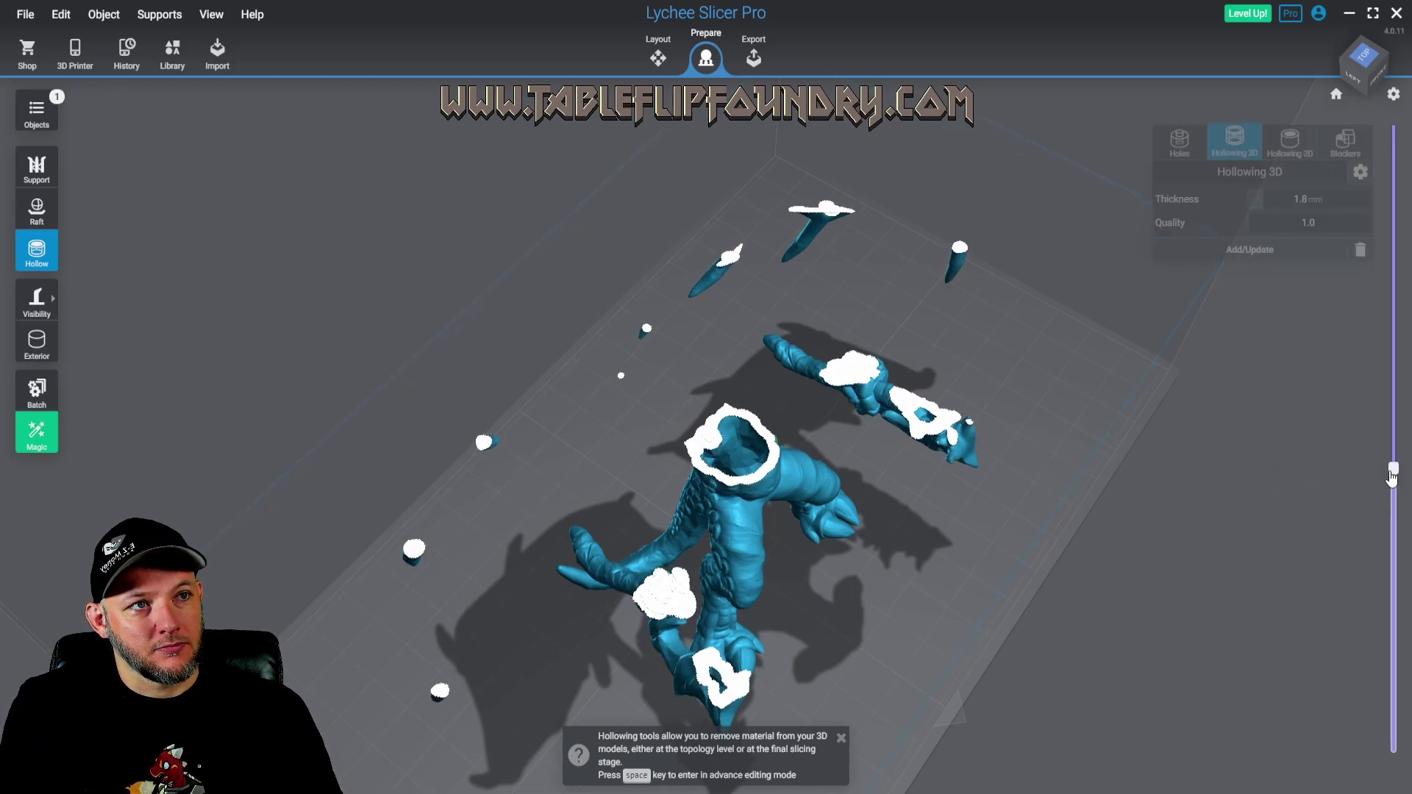
Examine the hollowed torso, arms and wings in cross-section from several angles up to chest level
drag(1379, 435, 1301, 412)
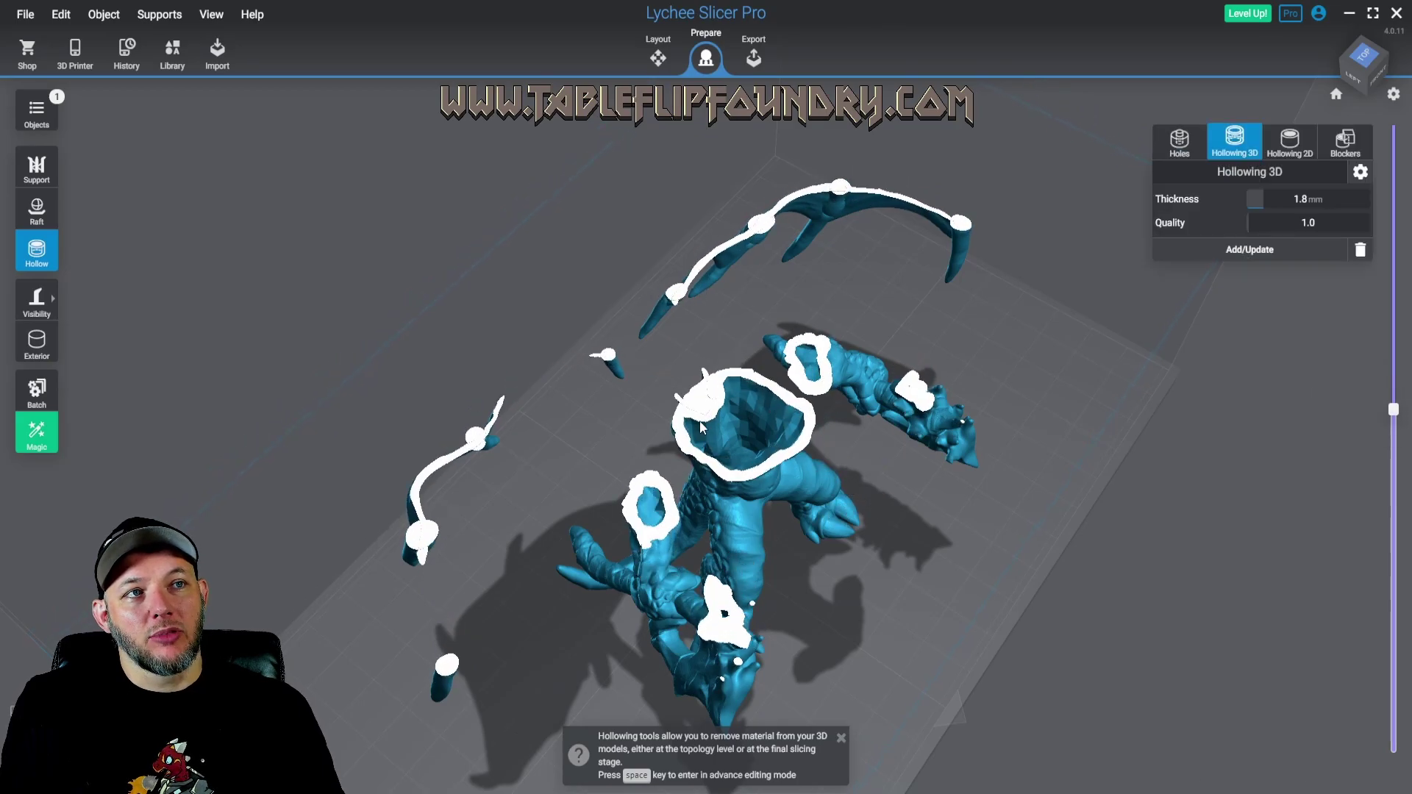
drag(1393, 409, 1392, 426)
drag(502, 560, 886, 532)
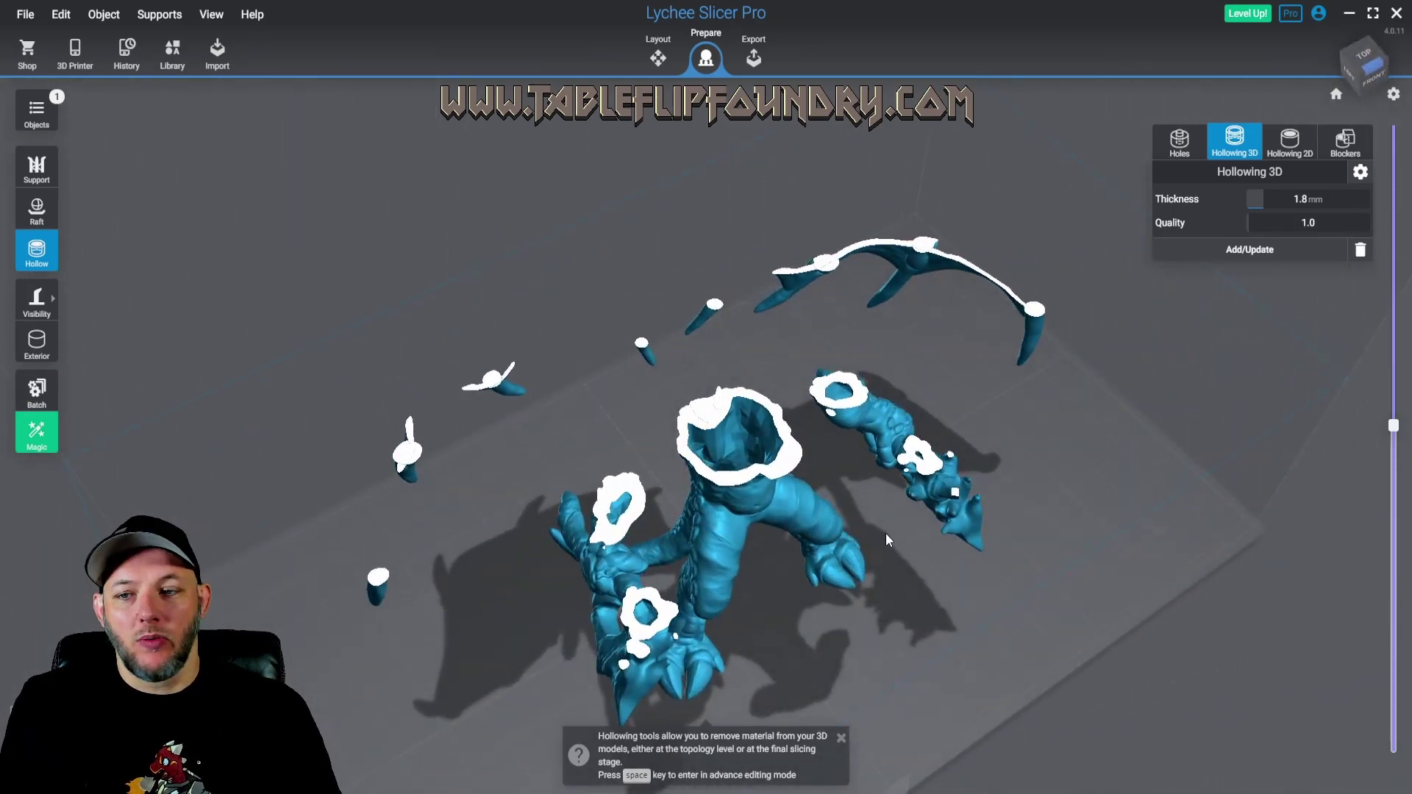
drag(1393, 425, 1400, 373)
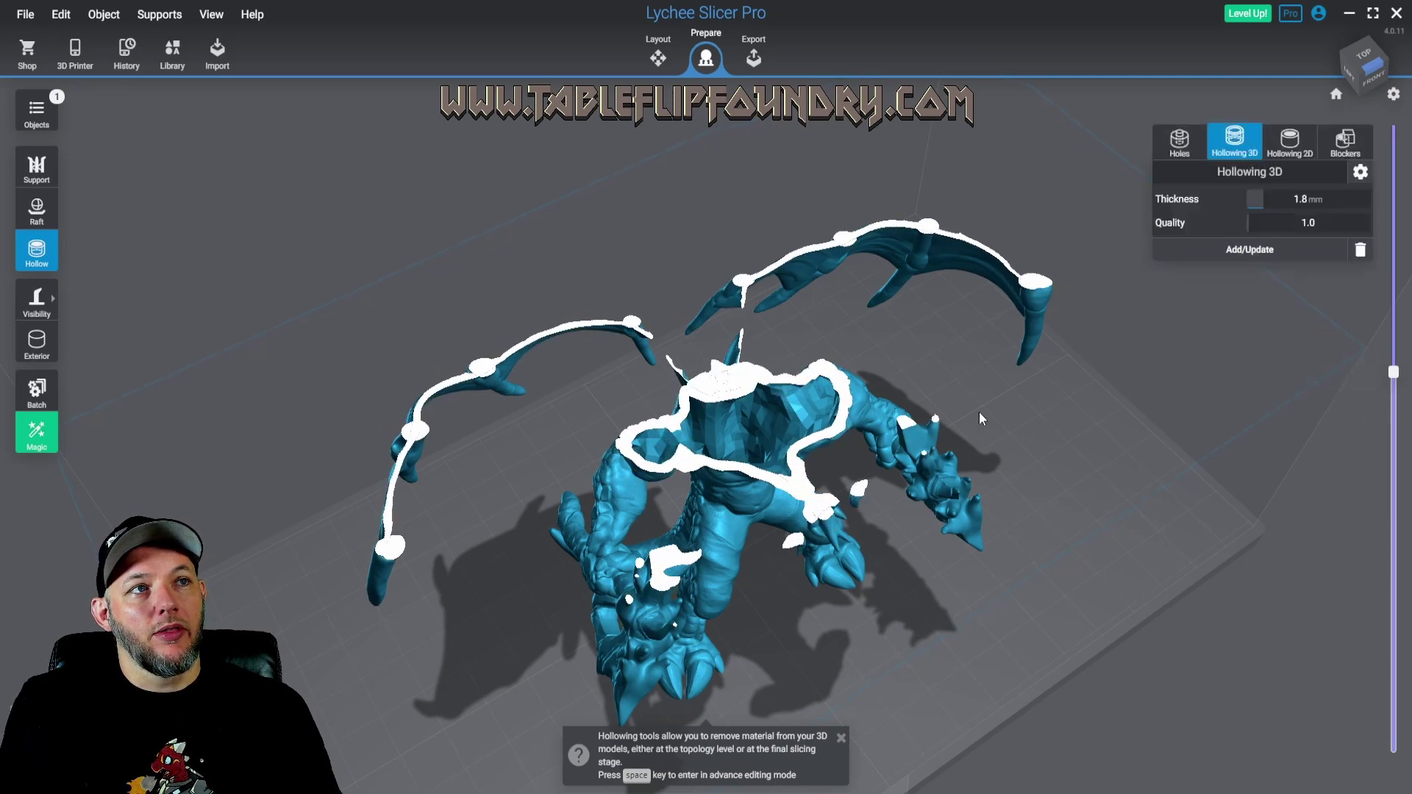
drag(743, 334, 794, 440)
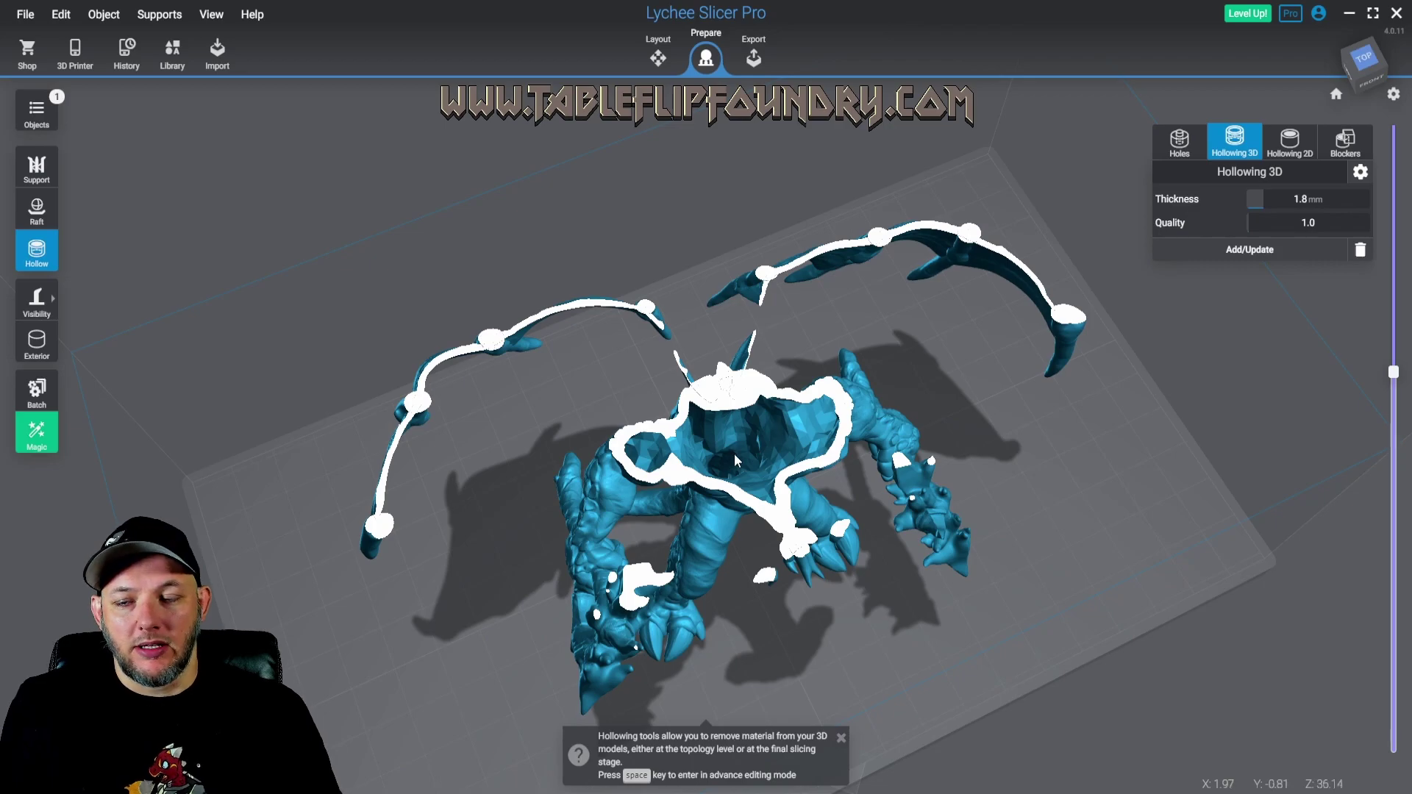
Examine the hollow channels in the feet, ankles and tail, and bring nearly the whole model back into view
drag(1393, 372, 1388, 705)
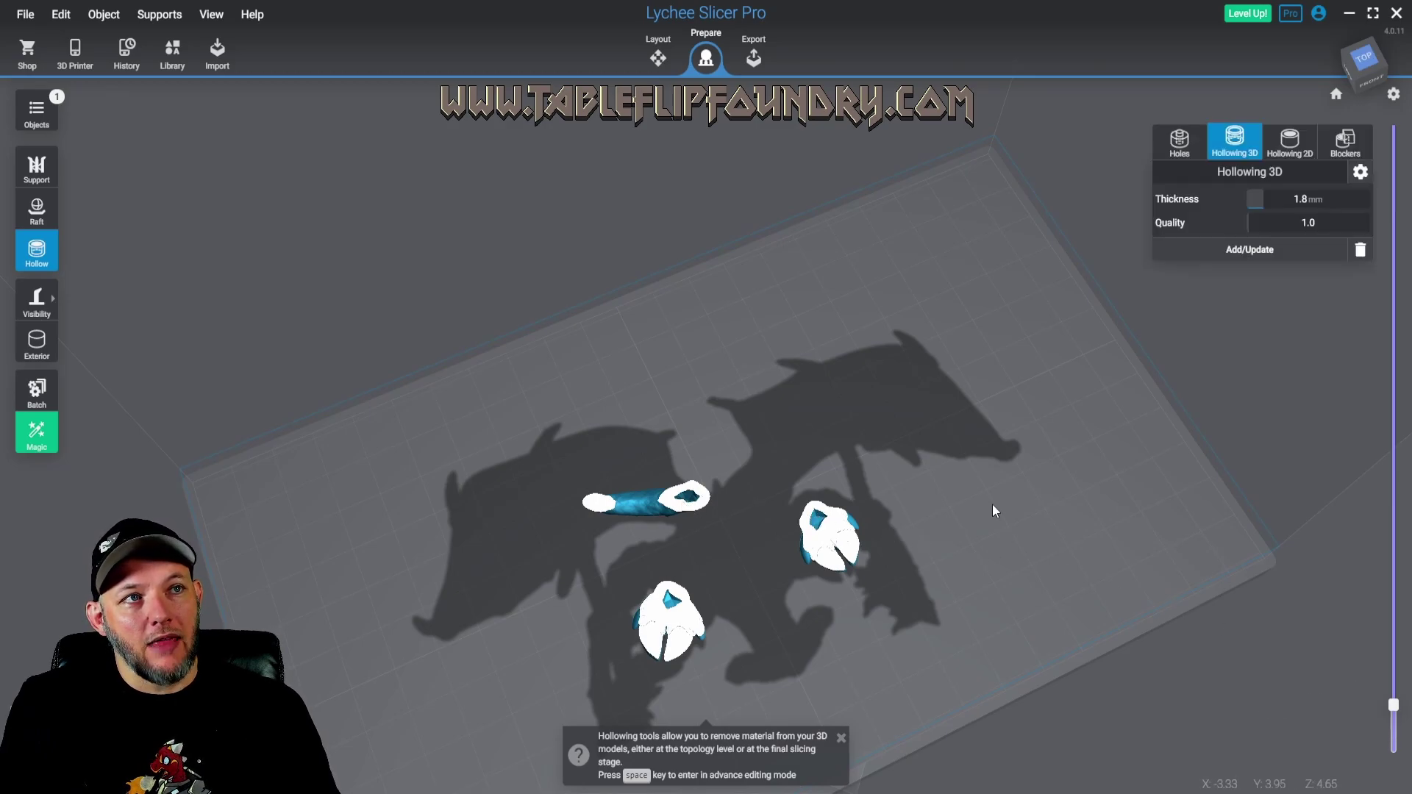
drag(1387, 712, 1392, 695)
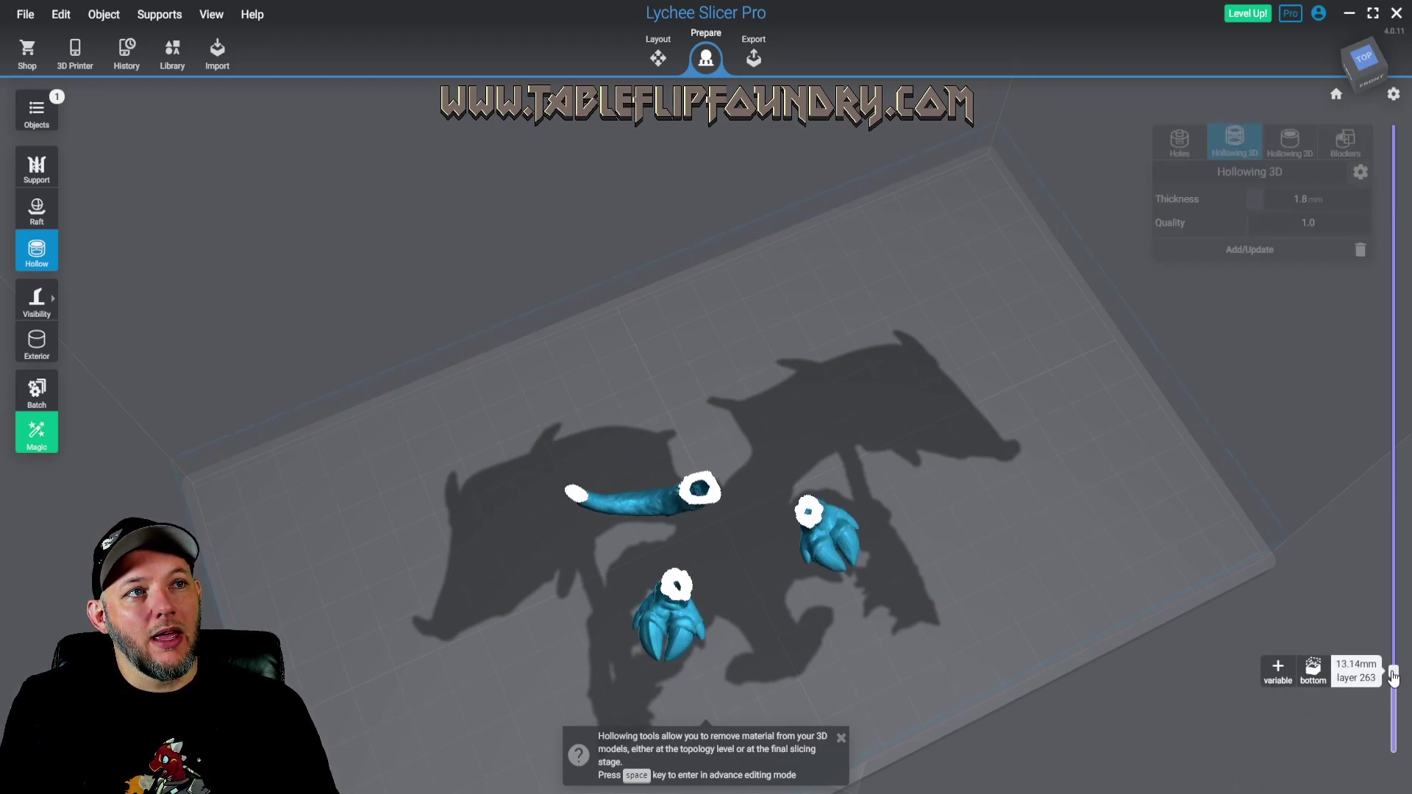
drag(1390, 627, 1391, 151)
drag(1096, 471, 1070, 580)
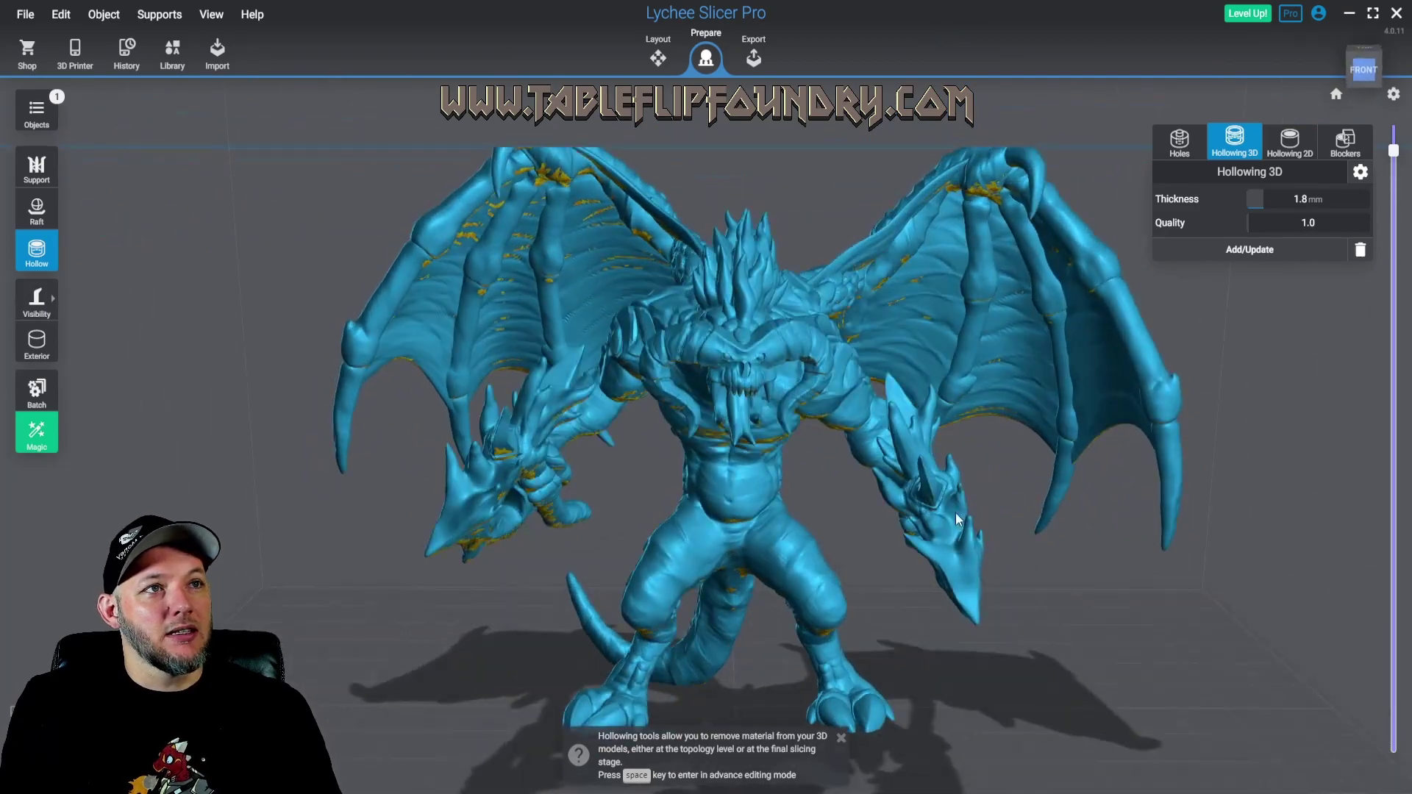
drag(590, 366, 477, 518)
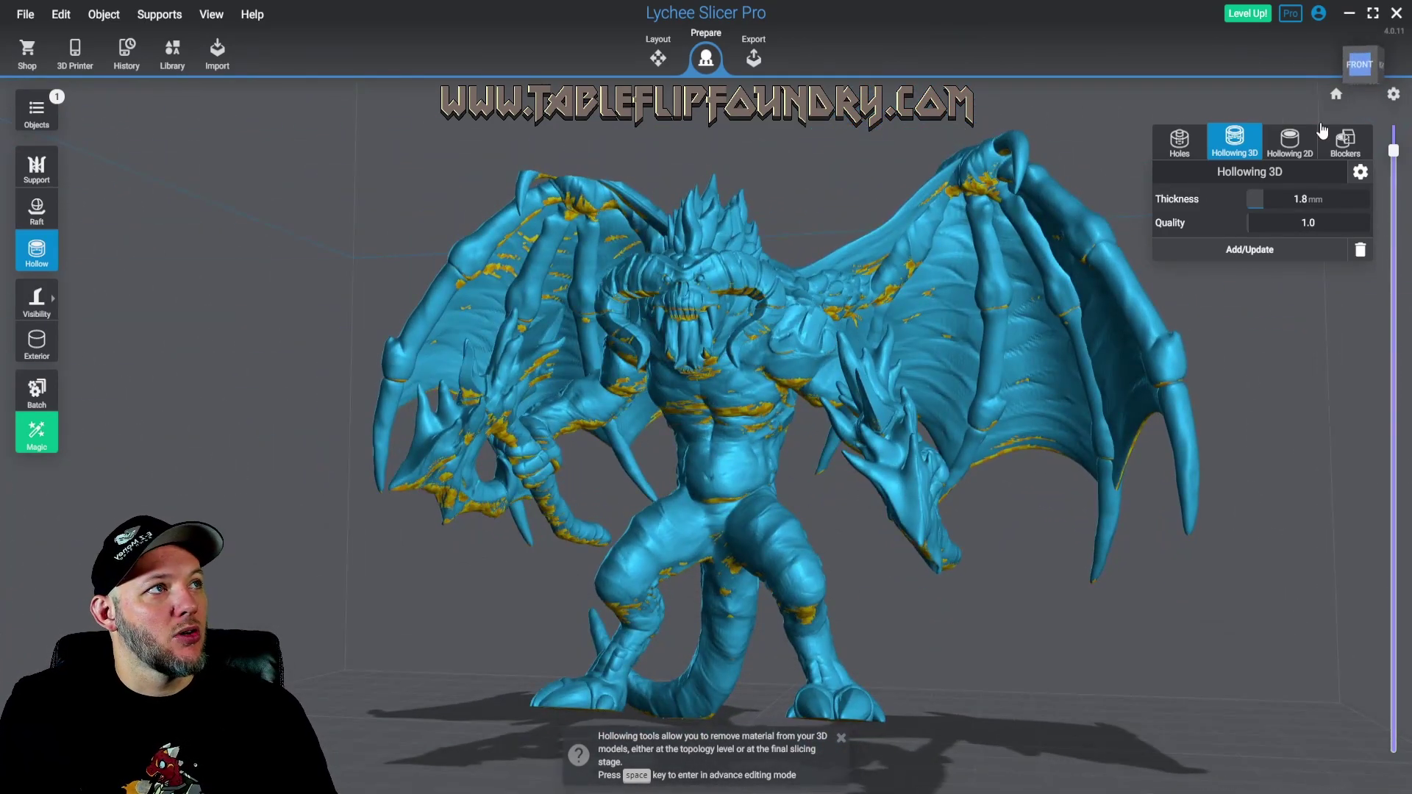
Add a cube hollowing blocker on the Balrog's right arm and move it over the forearm and axe
click(1342, 141)
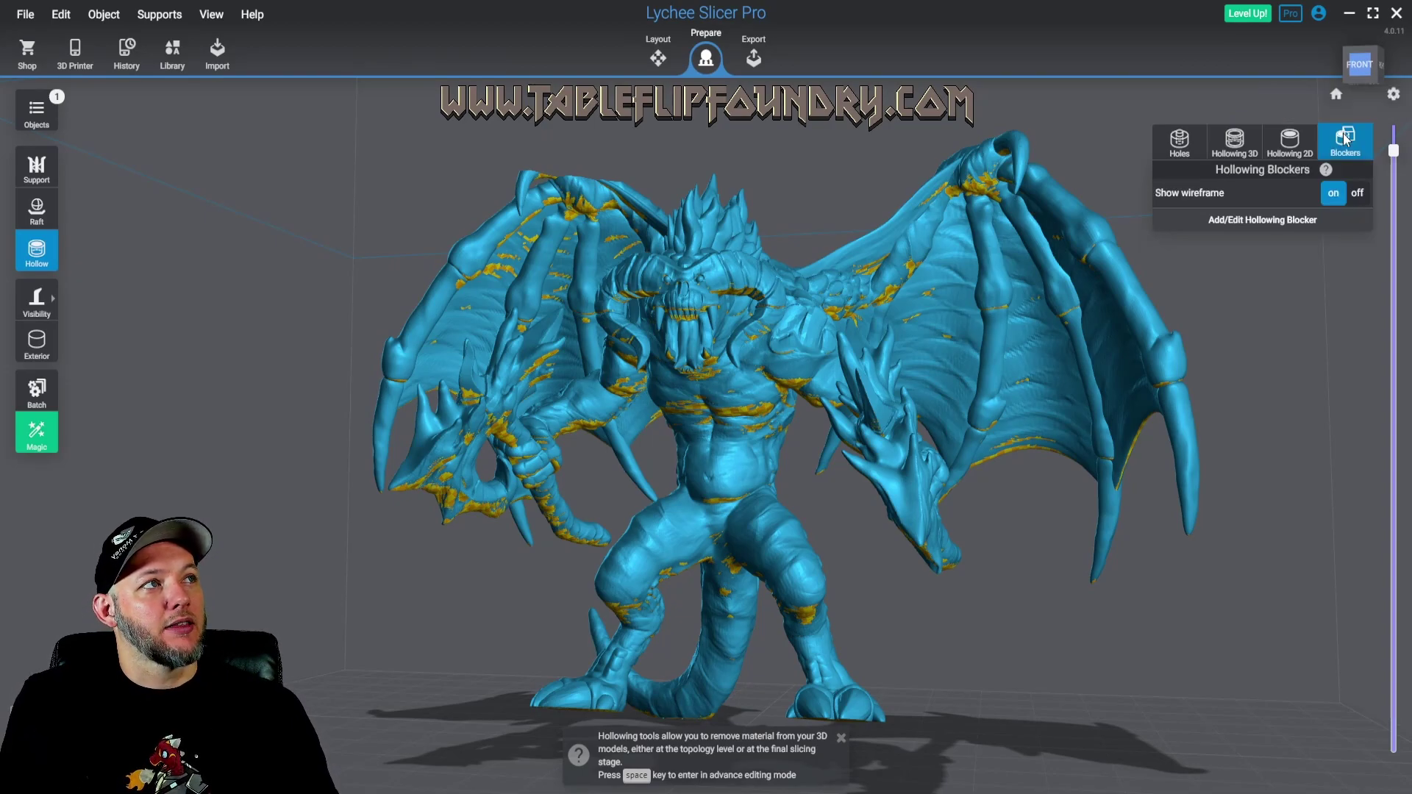
click(1267, 220)
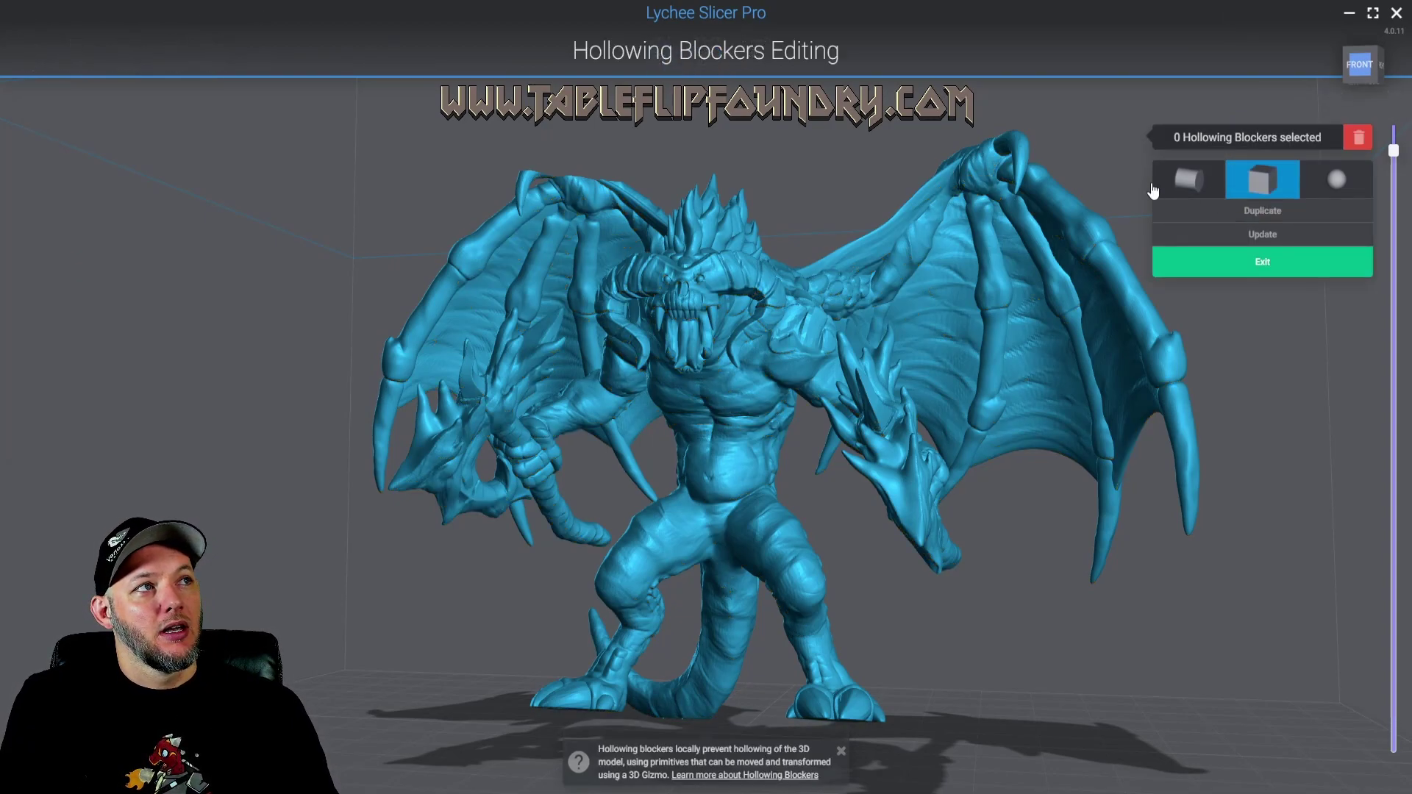
right_drag(829, 230, 956, 335)
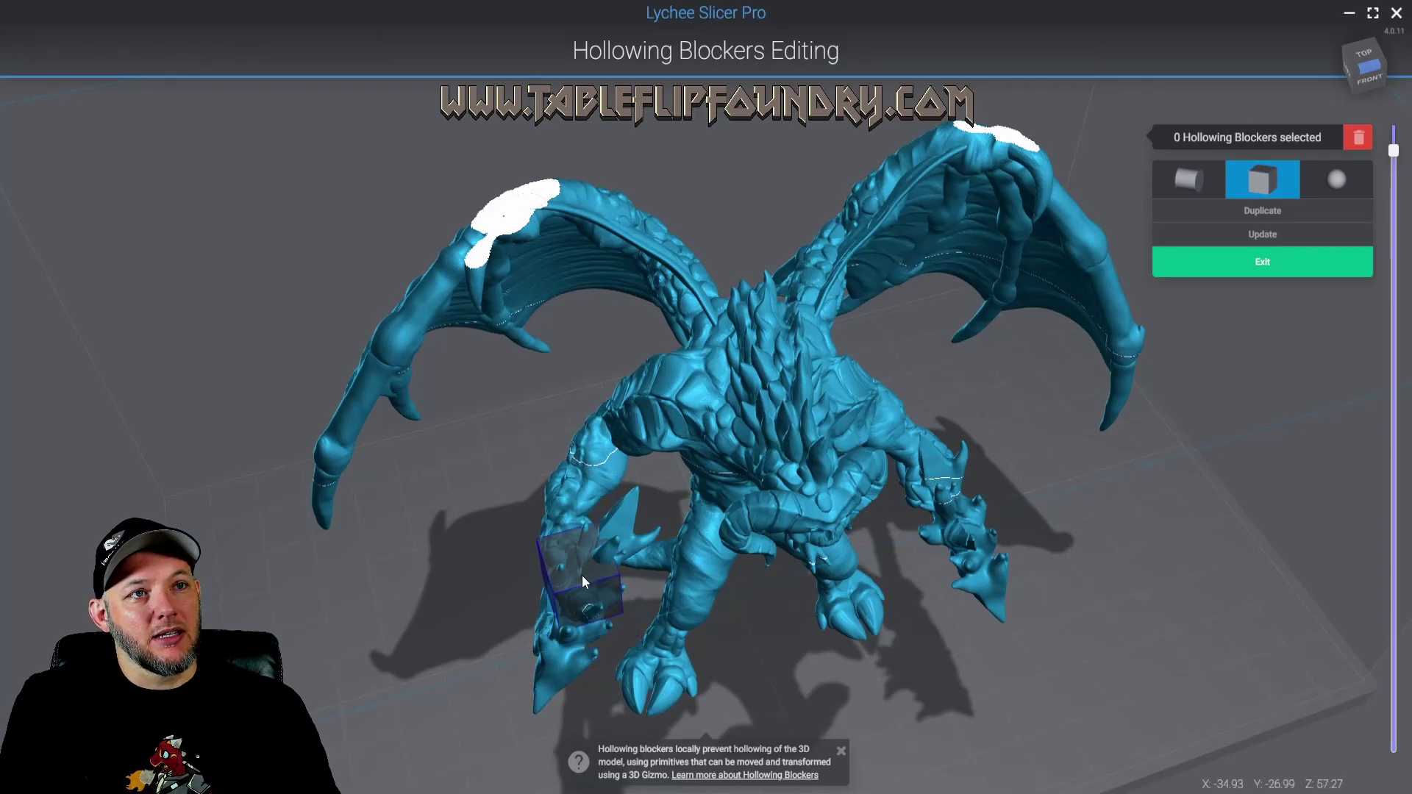
click(580, 568)
right_drag(580, 567, 784, 451)
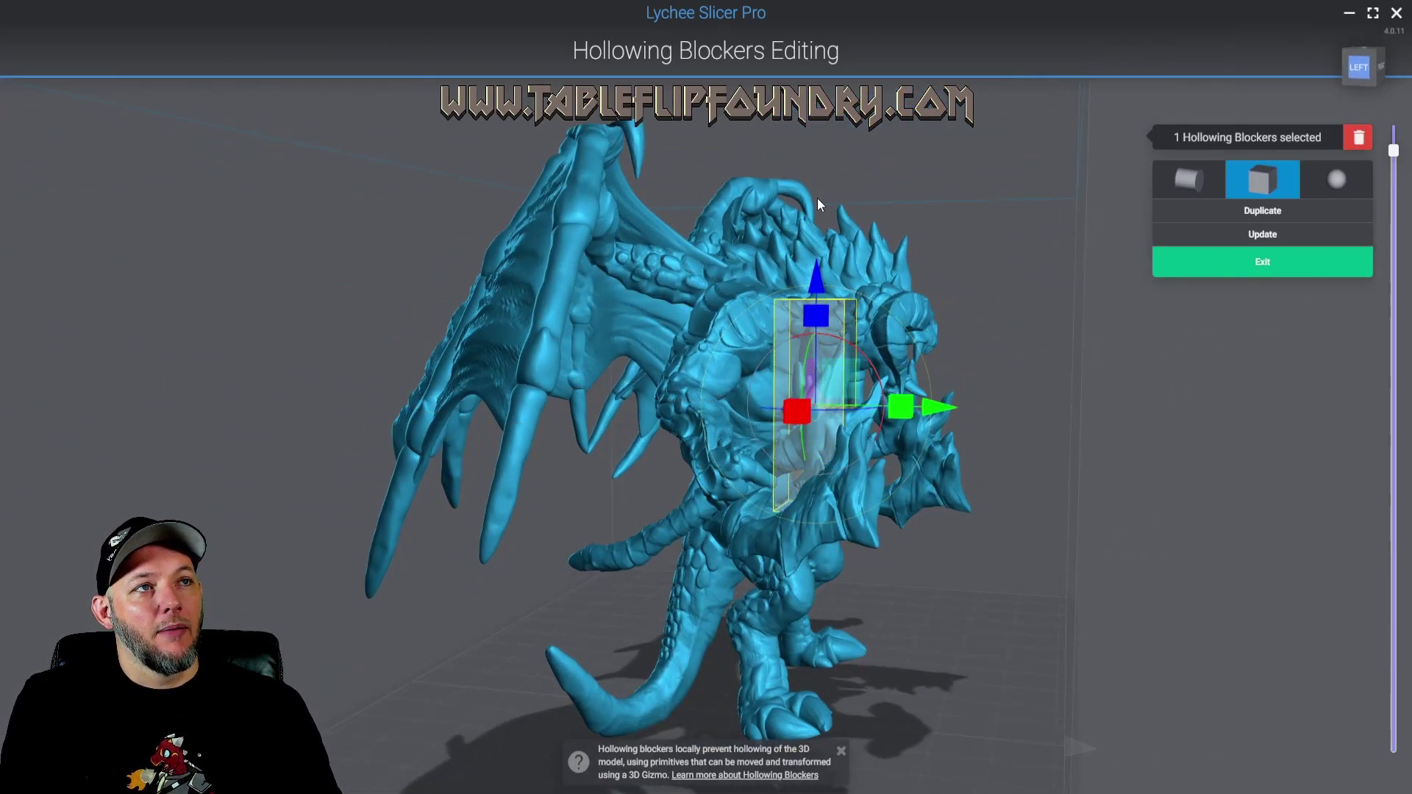
drag(817, 285, 815, 358)
right_drag(970, 389, 611, 567)
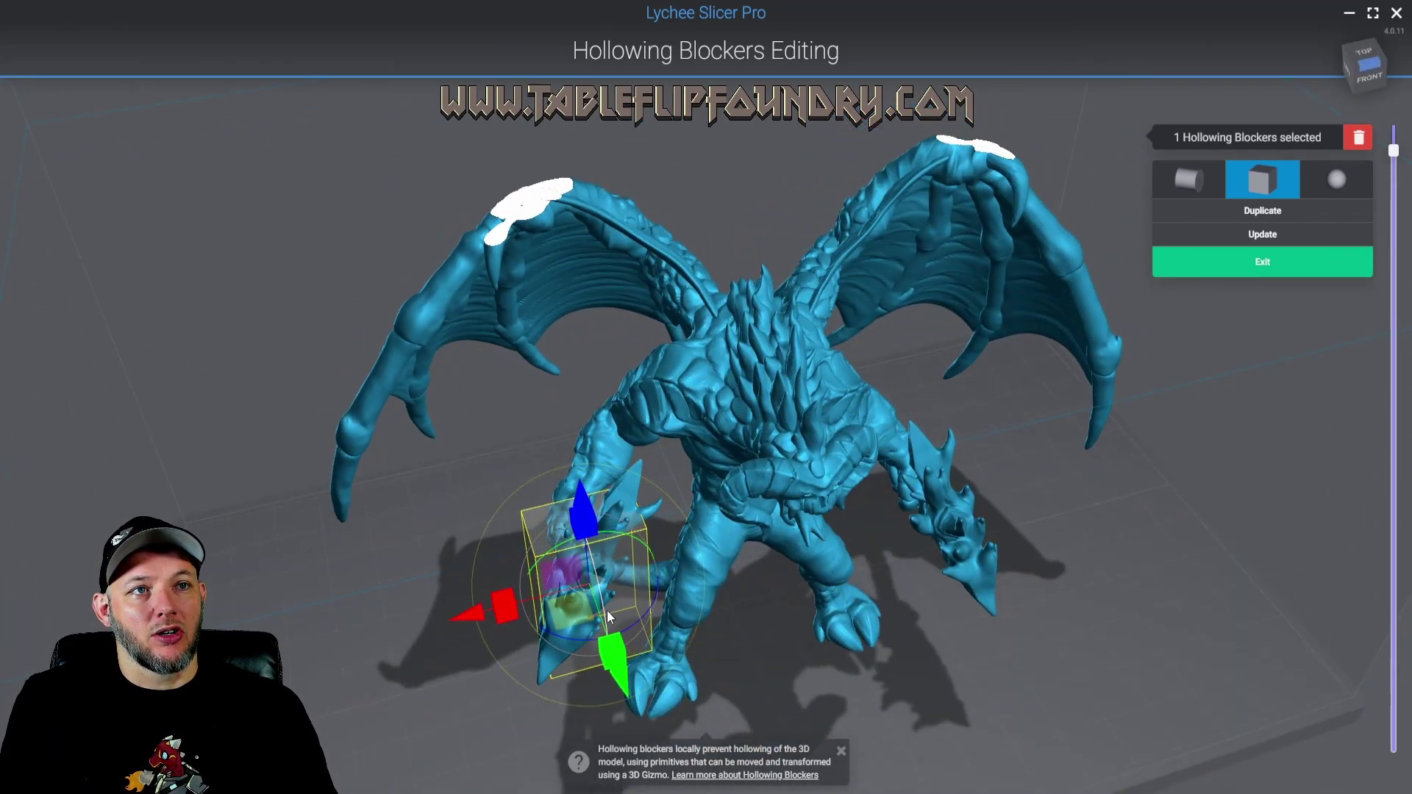
drag(607, 612, 534, 600)
Enlarge the cube blocker in depth, width and height so it surrounds the right forearm and axe
drag(593, 645, 631, 792)
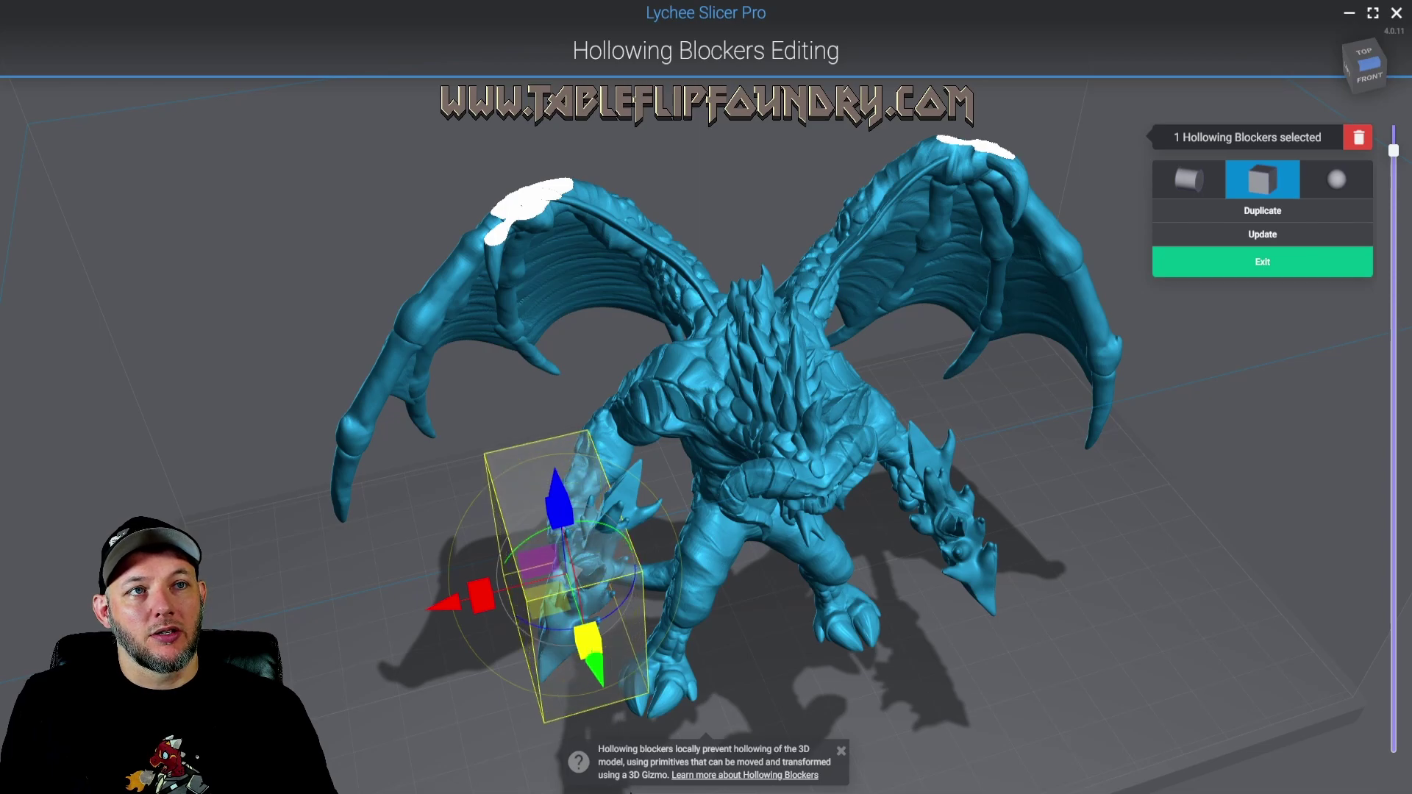
drag(468, 600, 382, 626)
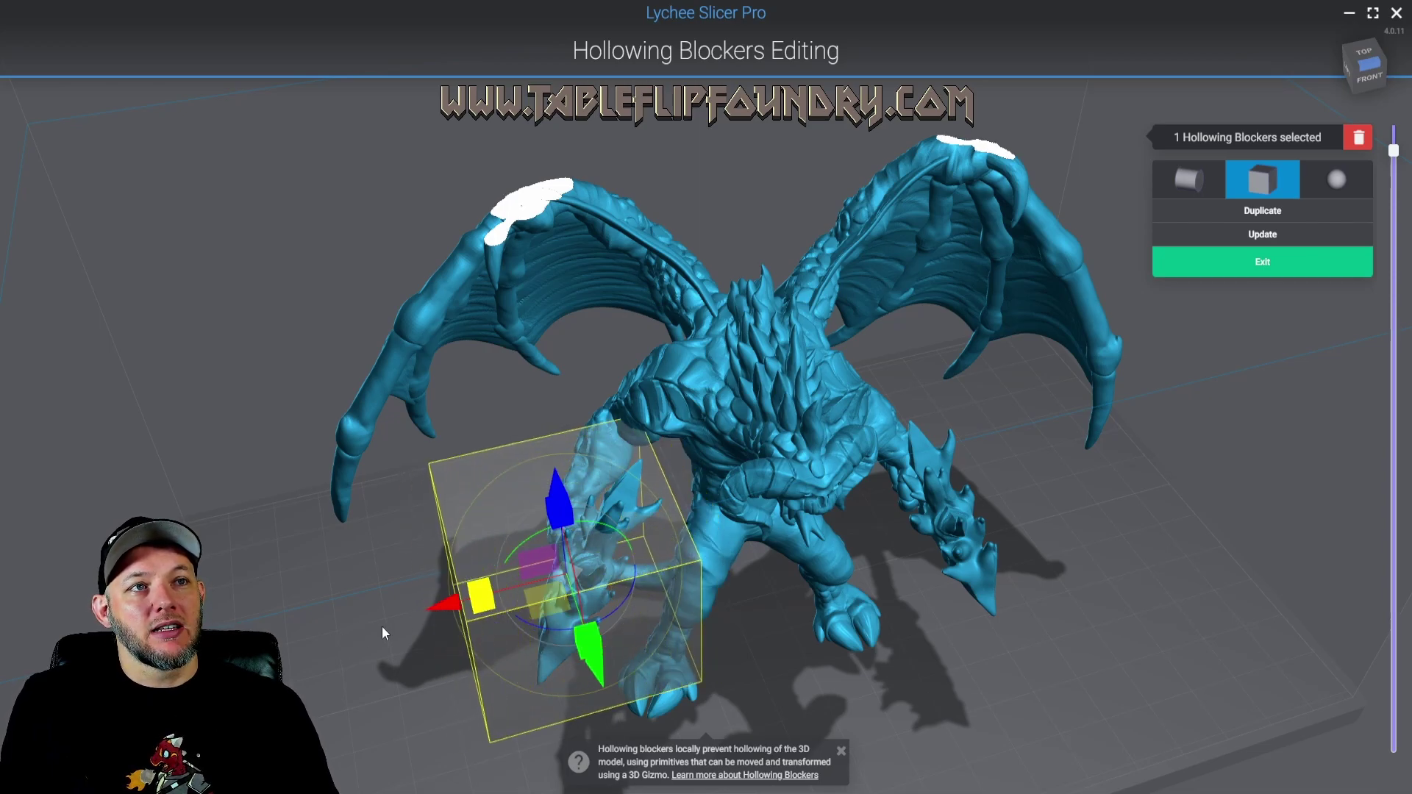
right_drag(382, 627, 628, 624)
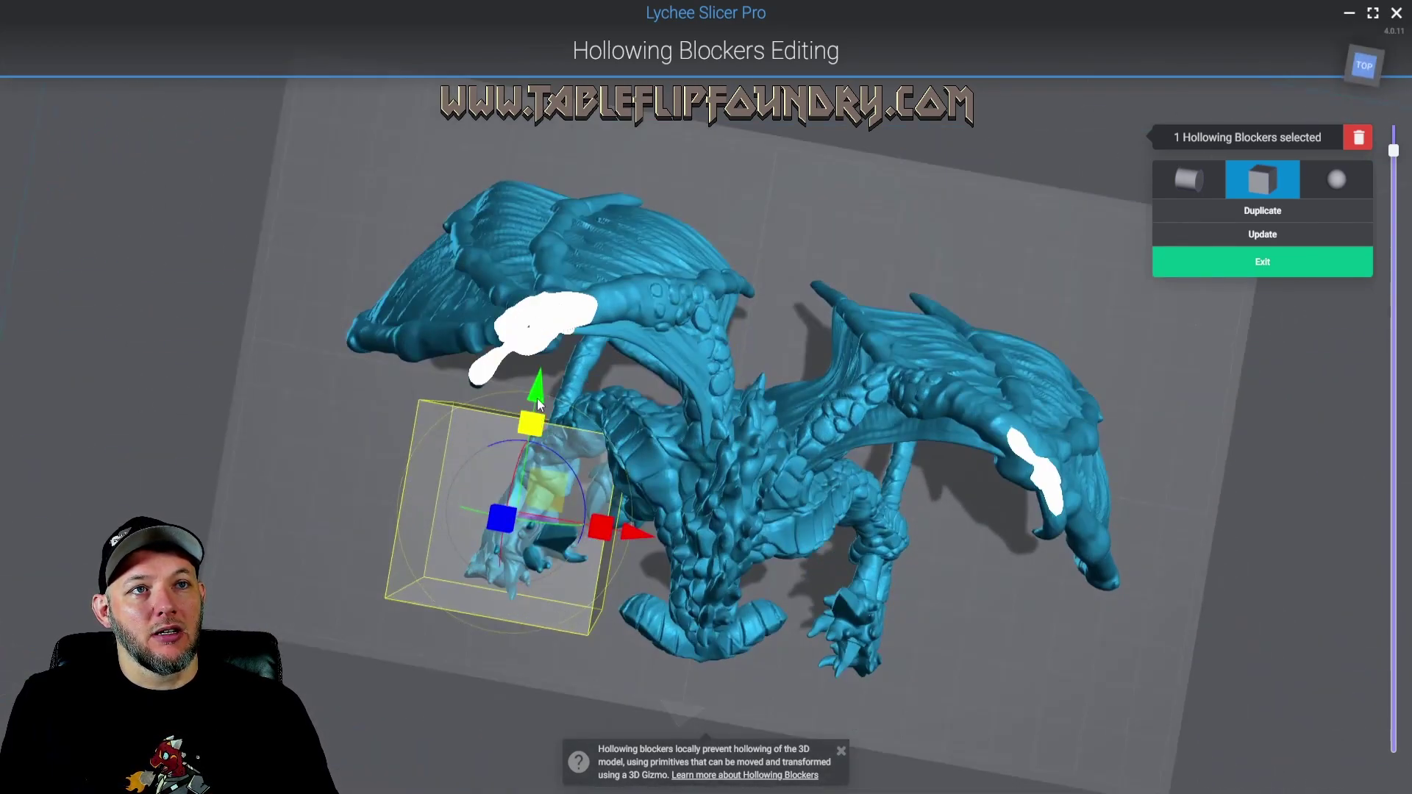
right_drag(539, 403, 541, 491)
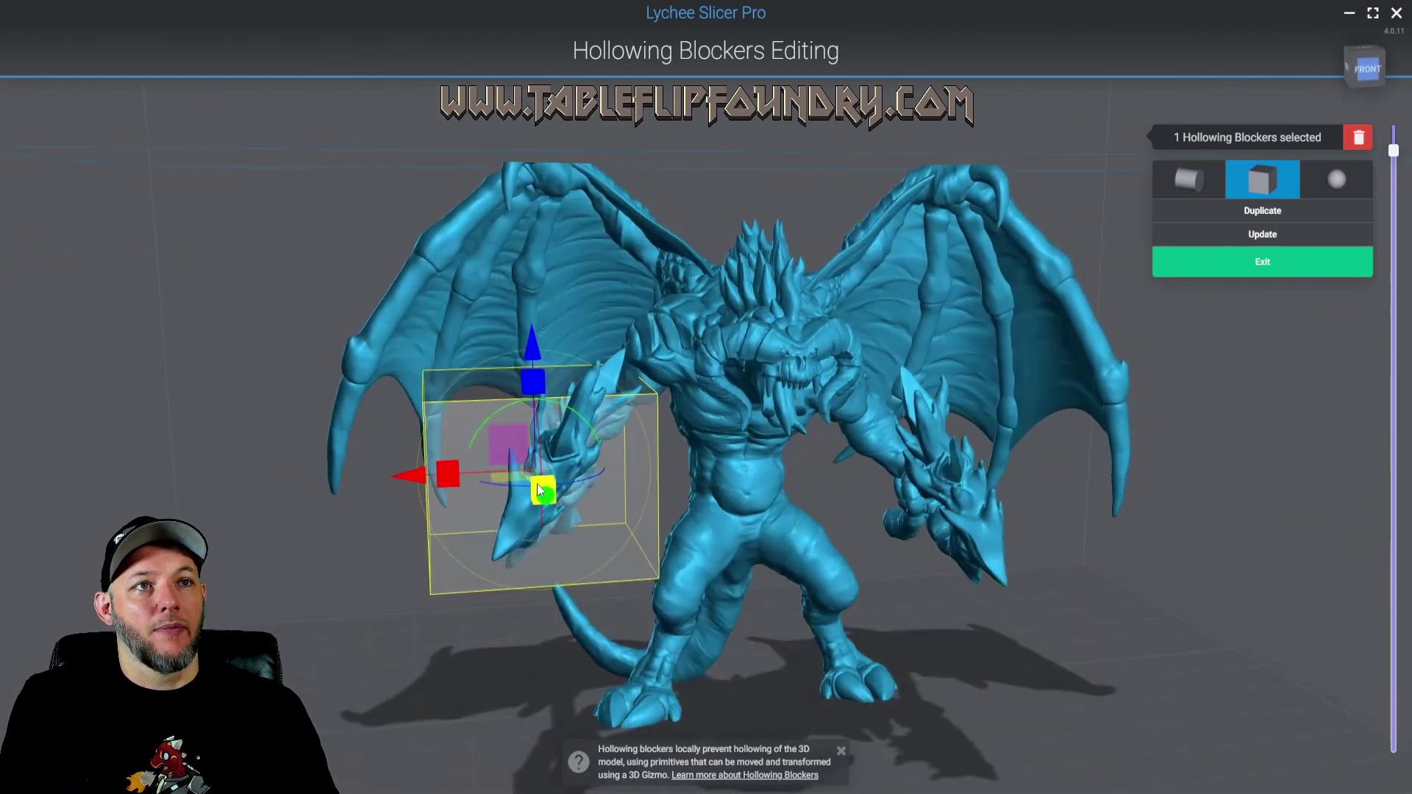
drag(544, 474, 570, 471)
right_drag(569, 467, 566, 397)
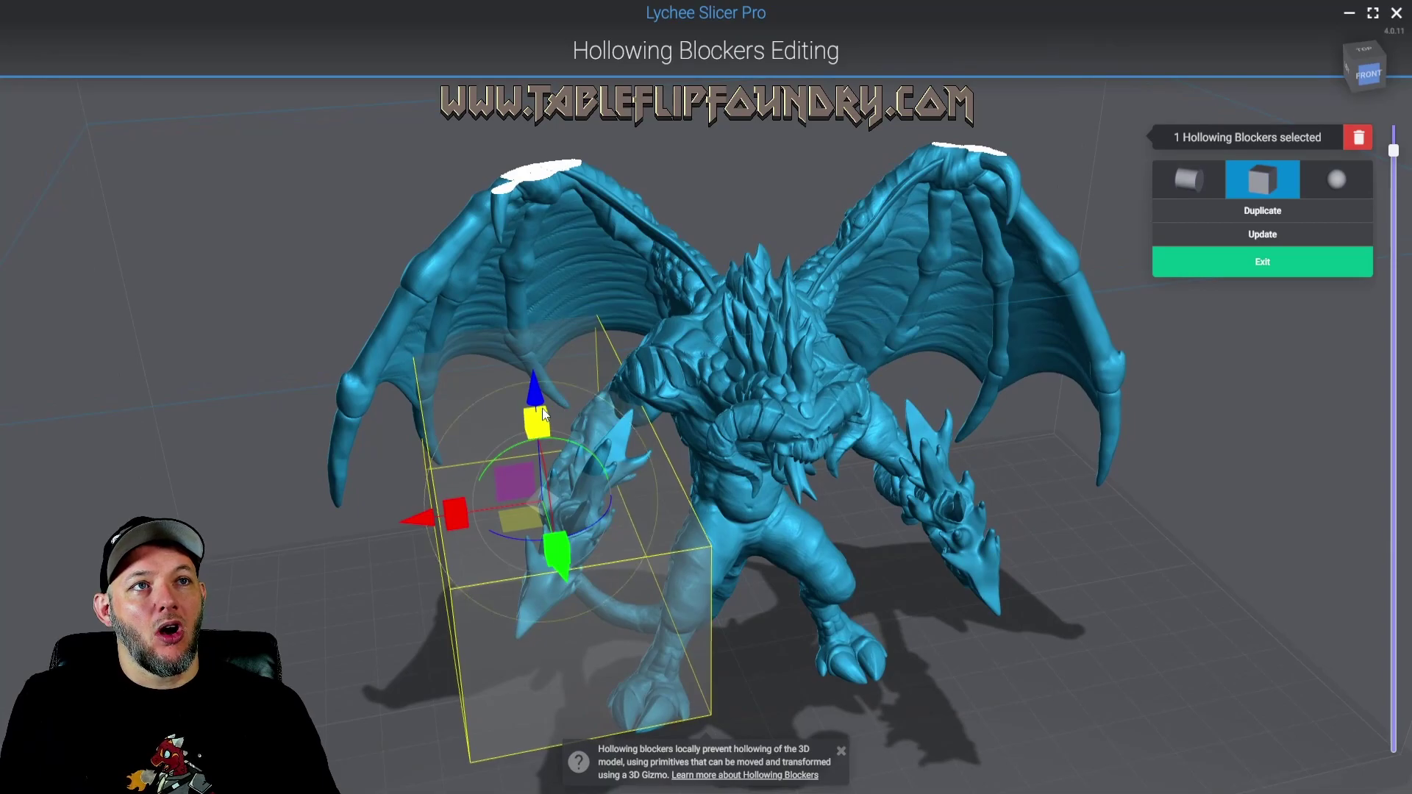
drag(545, 414, 542, 350)
Adjust the blocker's horizontal and vertical placement to enclose the right forearm and axe beside the torso
right_drag(542, 350, 489, 545)
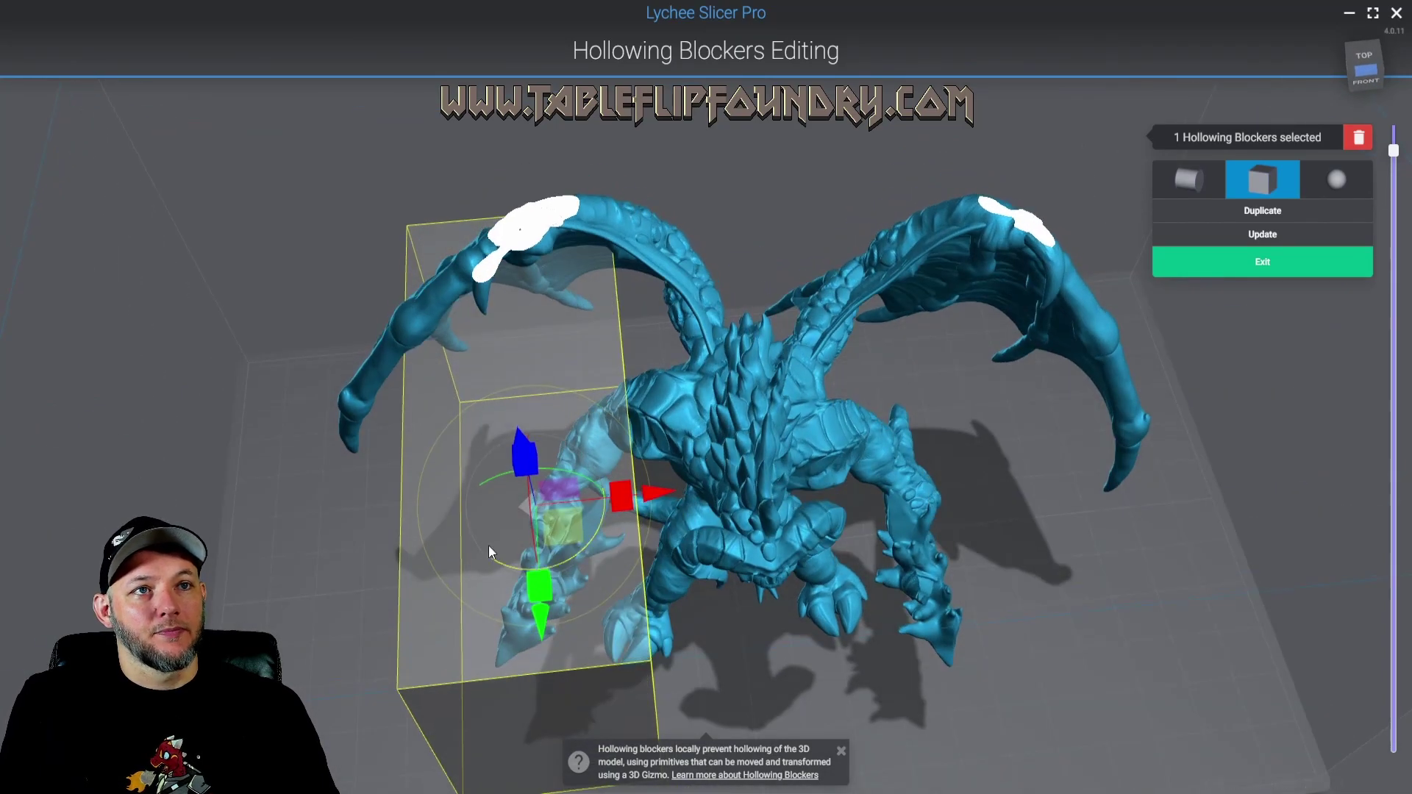
drag(644, 492, 683, 486)
right_drag(764, 625, 785, 482)
drag(550, 540, 560, 512)
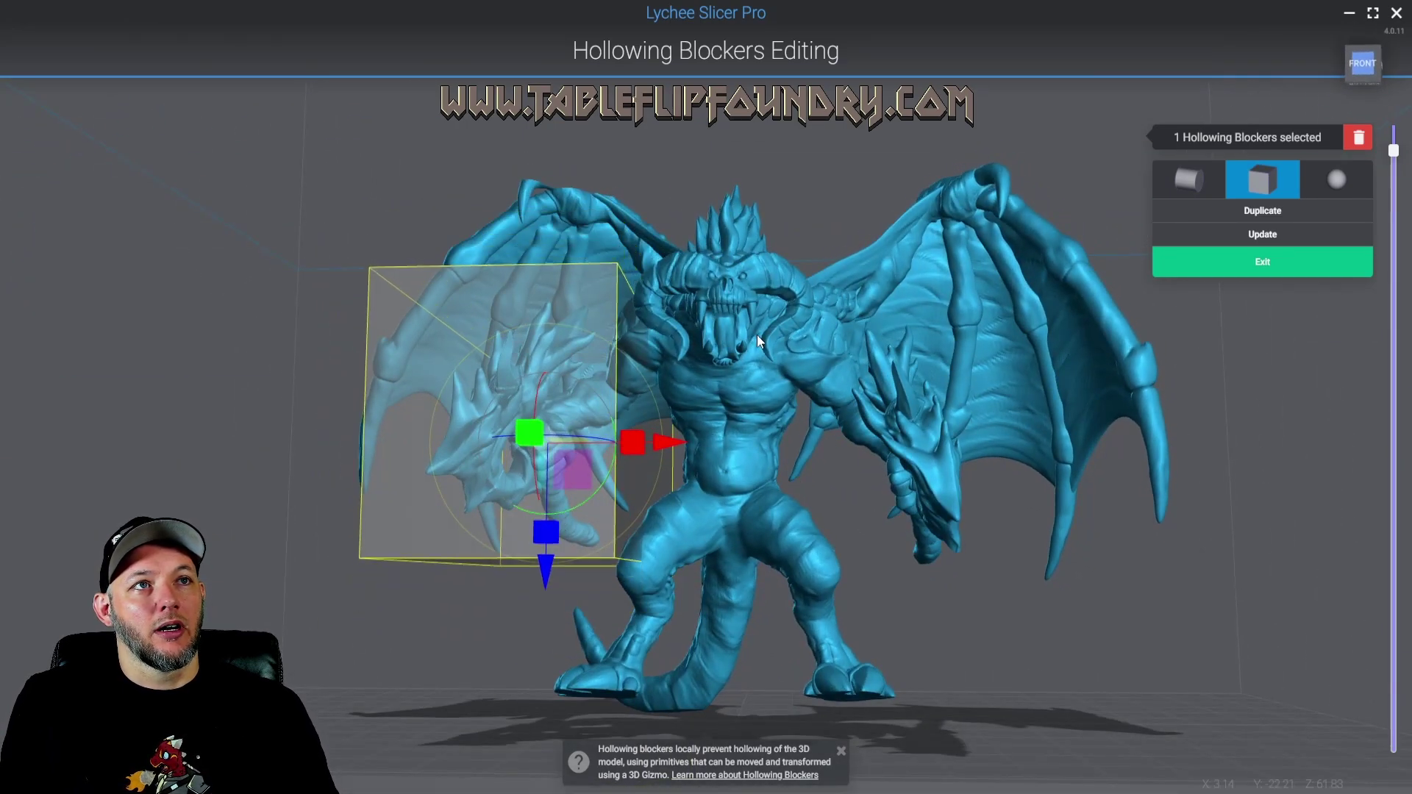
Raise the cube blocker around the right forearm and axe, and update the hollowing before leaving blocker editing
right_drag(756, 334, 687, 438)
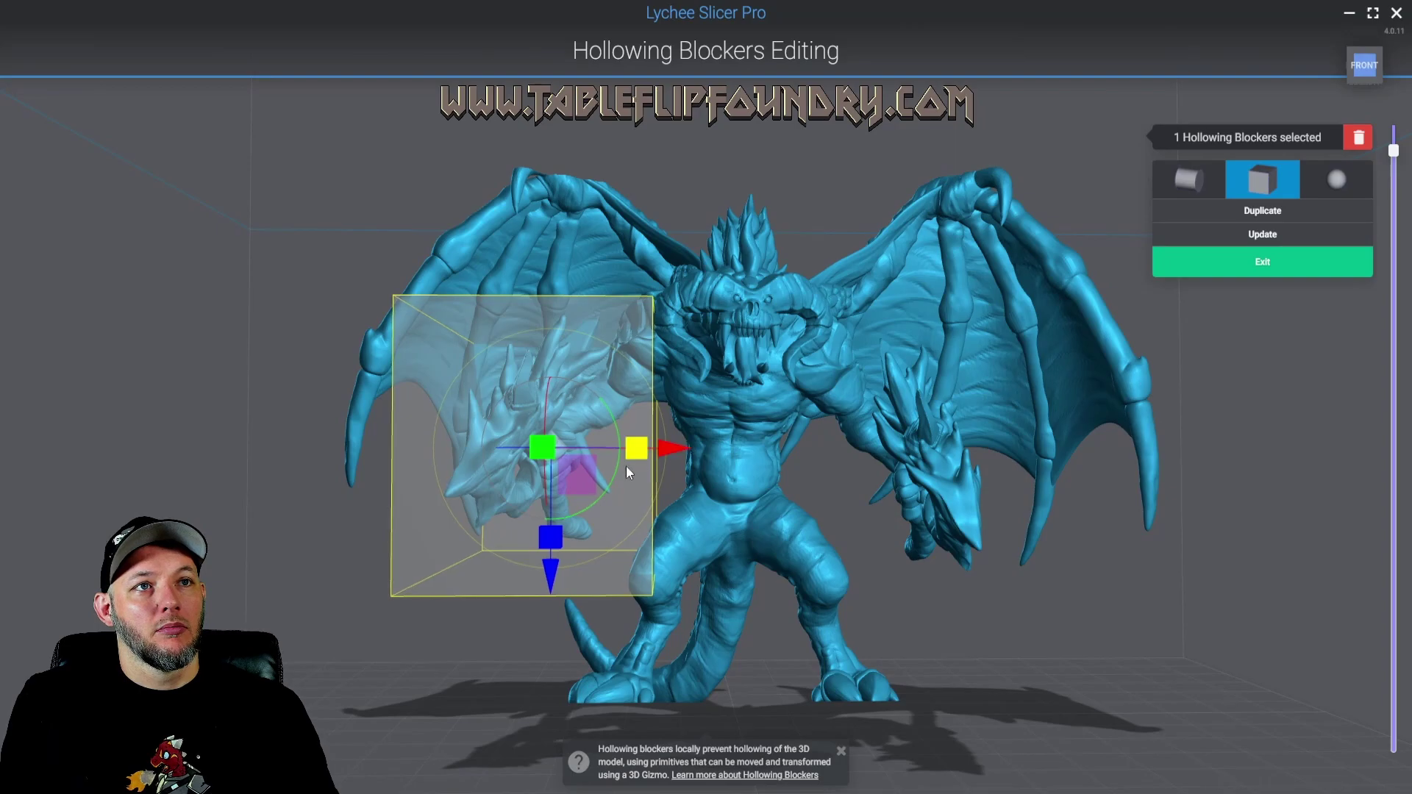
drag(561, 581, 559, 540)
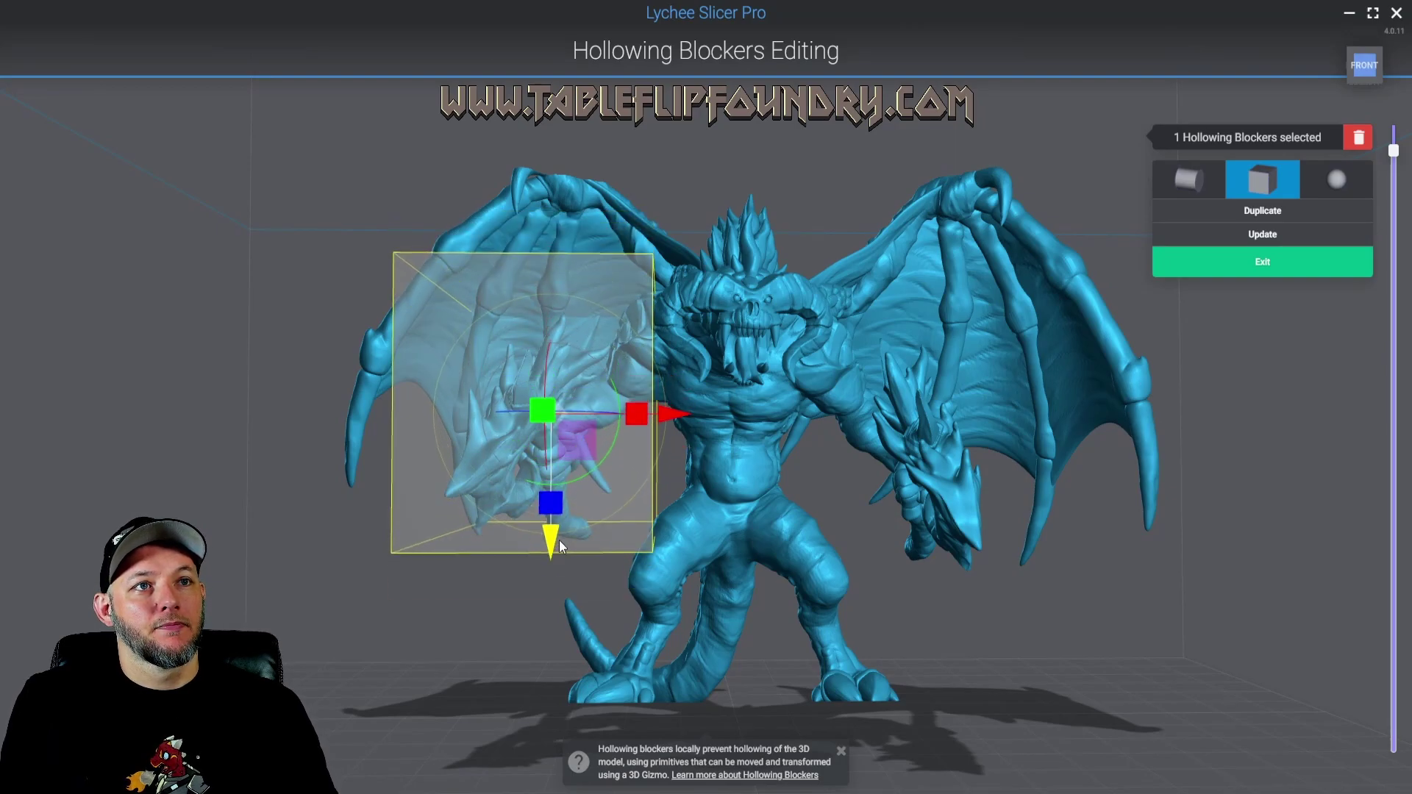
right_drag(272, 451, 566, 499)
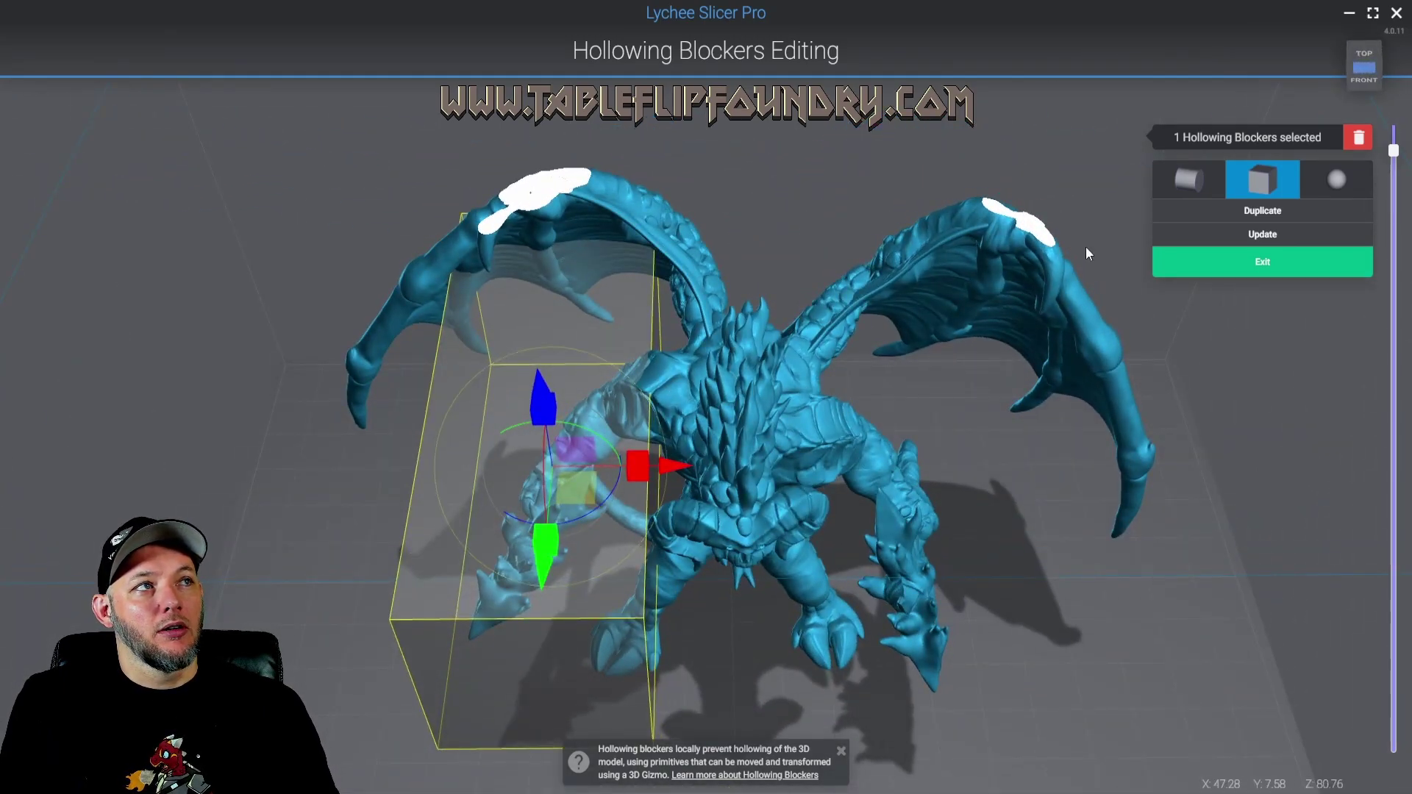
click(1279, 235)
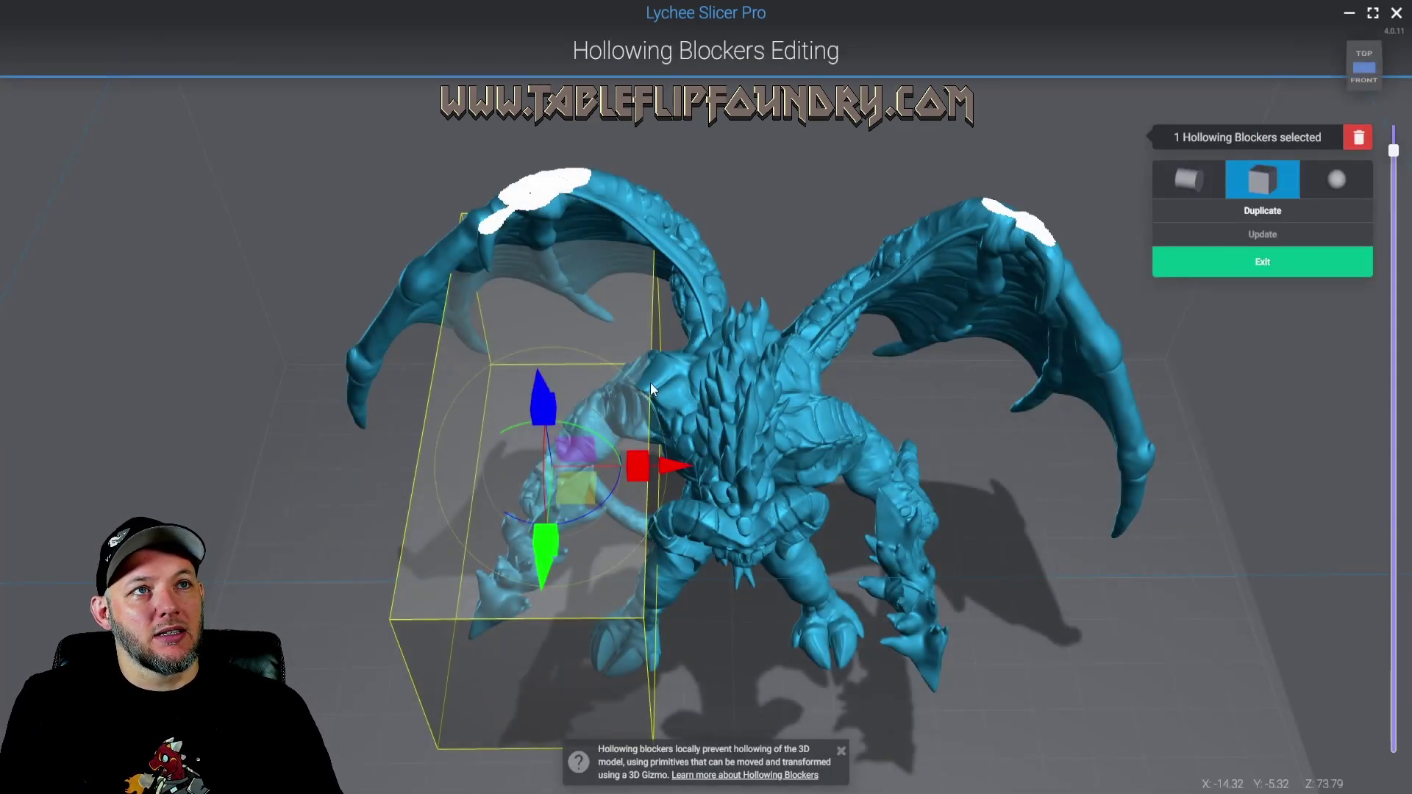
click(1312, 269)
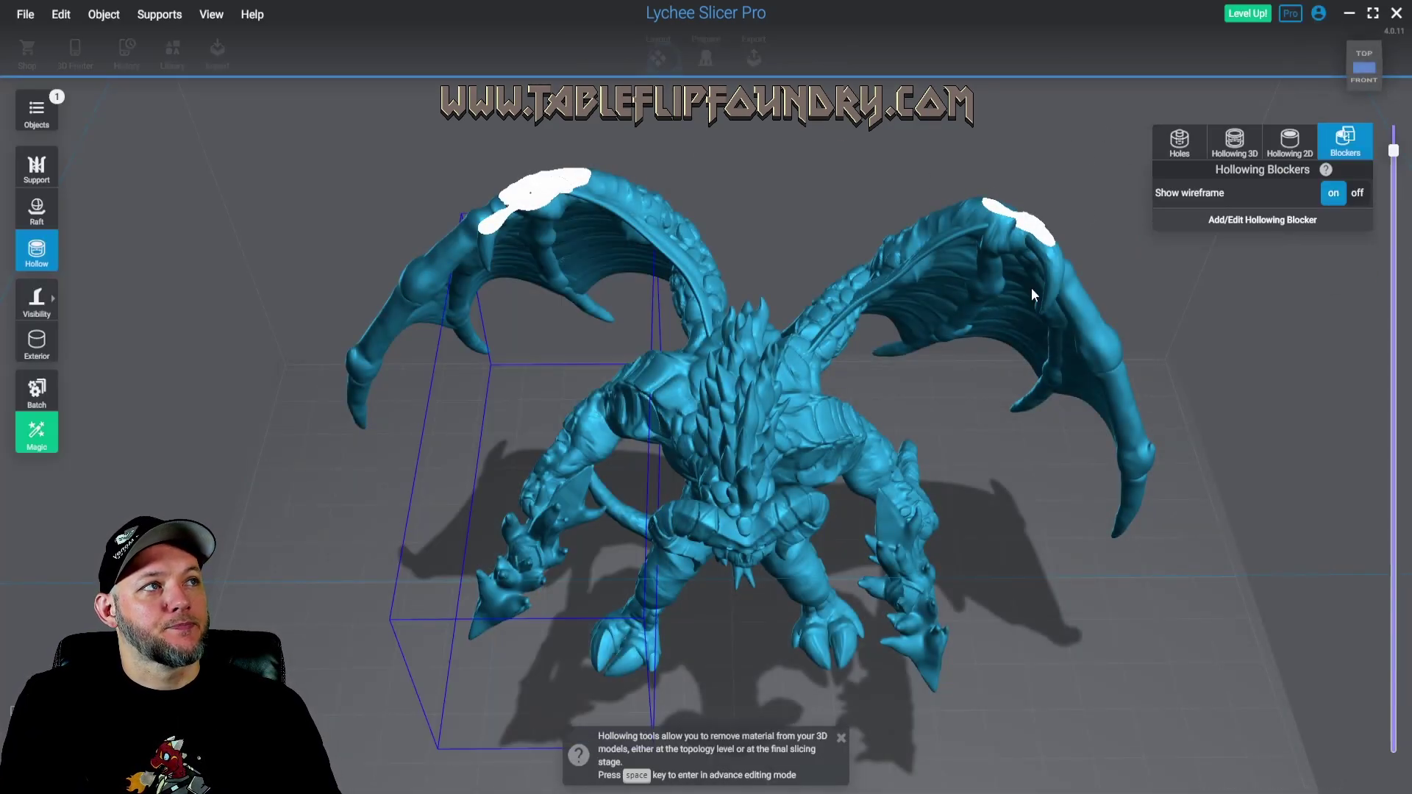
Examine cross-sections through the Balrog's chest, waist and both arms, and restore the full model to view
drag(1391, 153, 1407, 338)
drag(846, 434, 794, 416)
scroll(787, 397, up, 8)
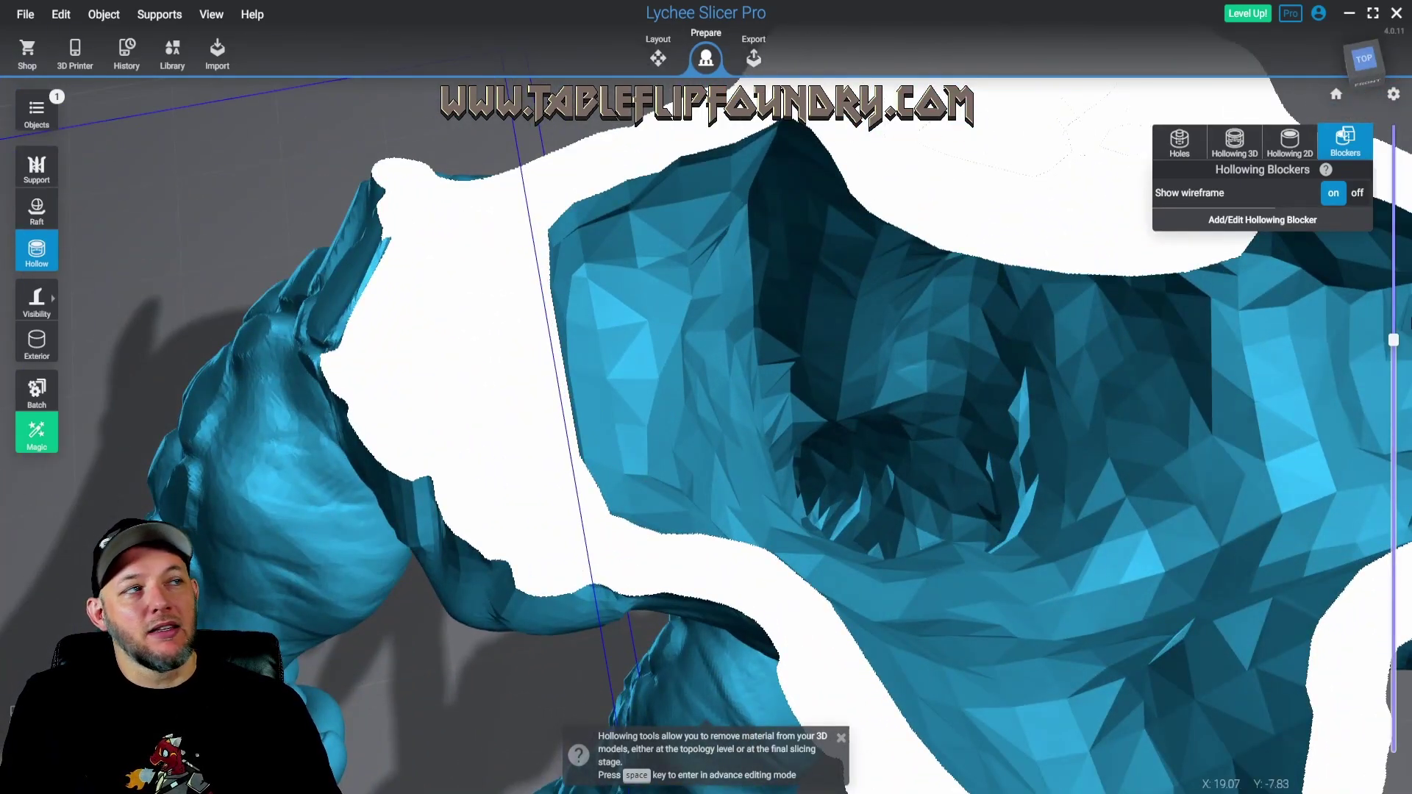
drag(1394, 339, 1393, 453)
scroll(882, 346, down, 6)
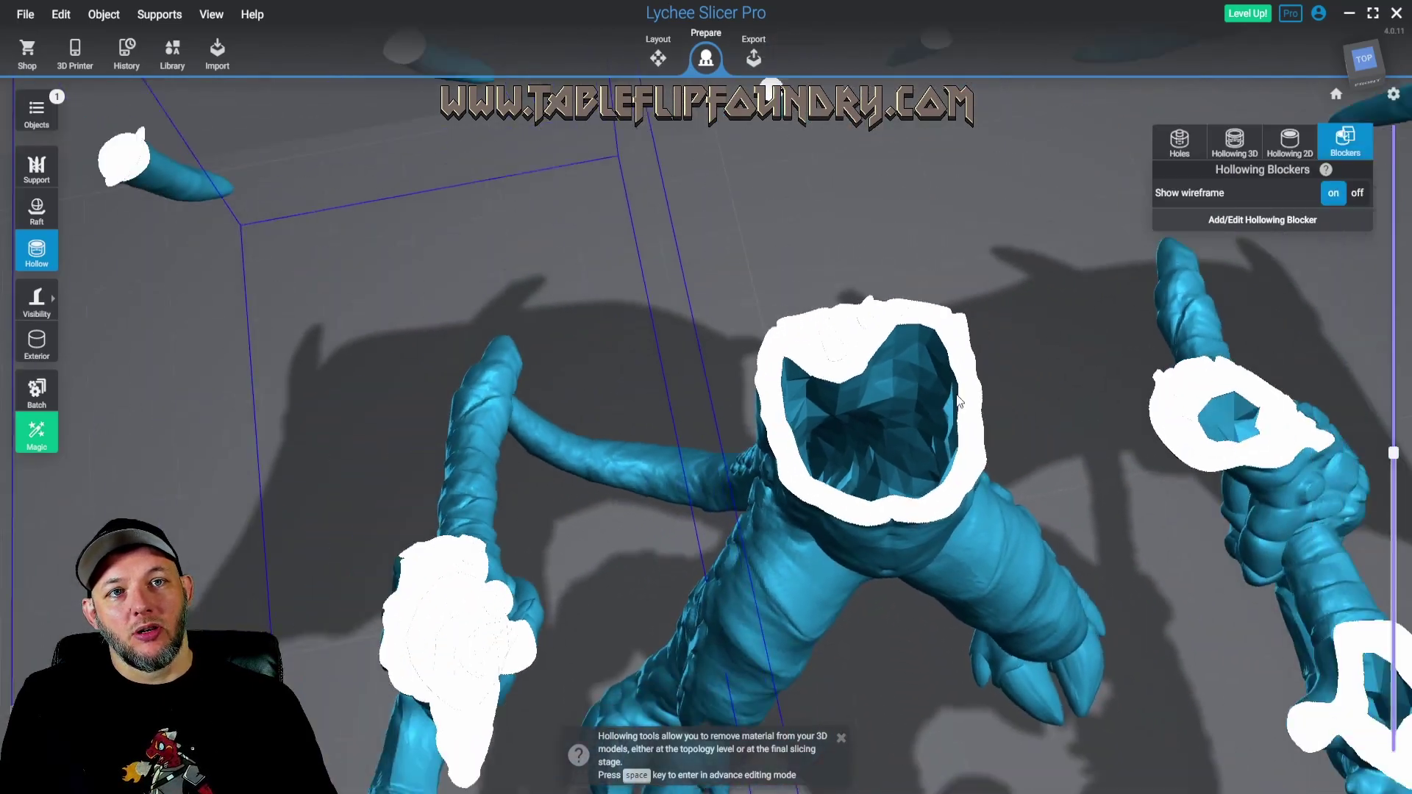
right_drag(908, 353, 921, 181)
scroll(920, 180, down, 4)
drag(1392, 453, 1393, 128)
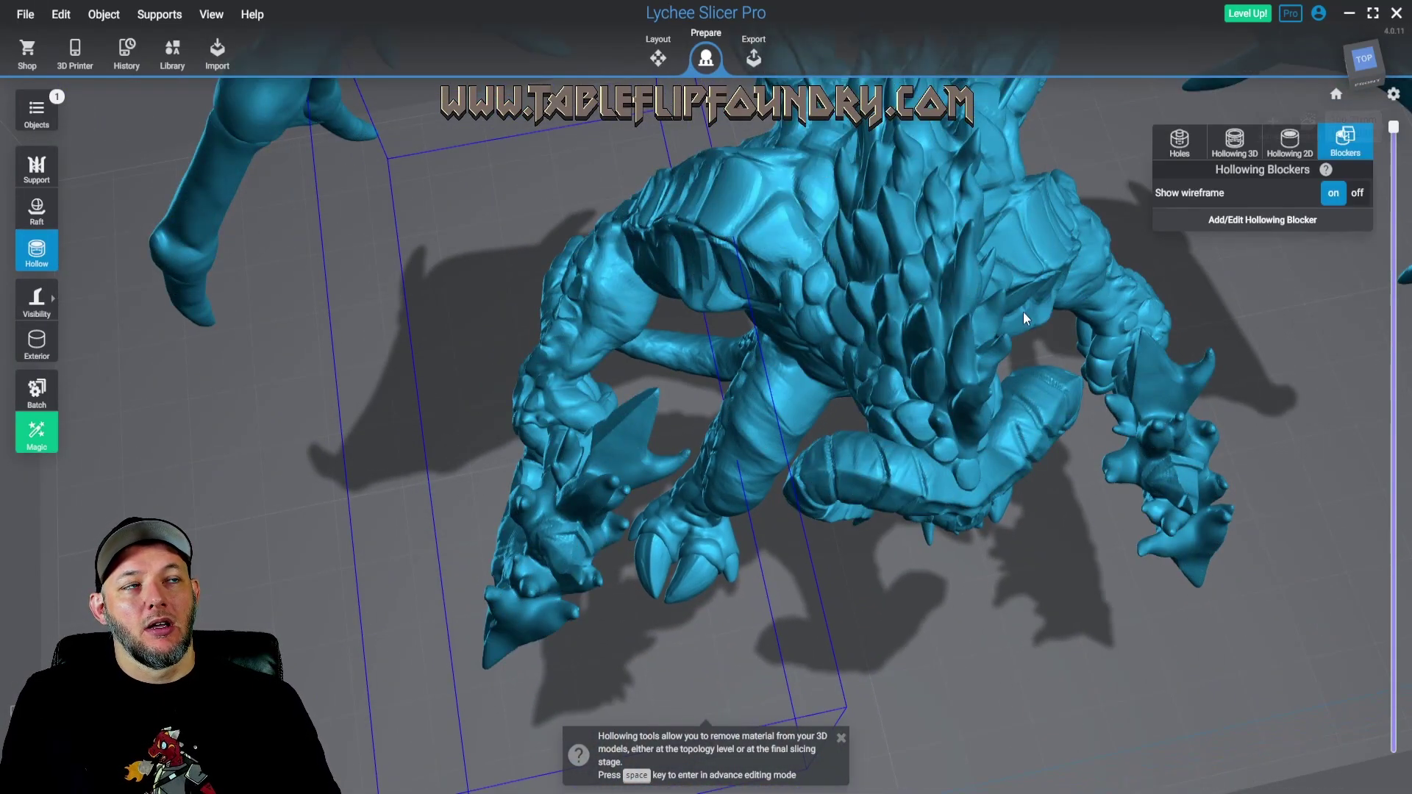
Examine the arms, axes and wings of the whole Balrog from the front and above
scroll(712, 441, up, 3)
scroll(713, 435, down, 5)
drag(1224, 253, 960, 186)
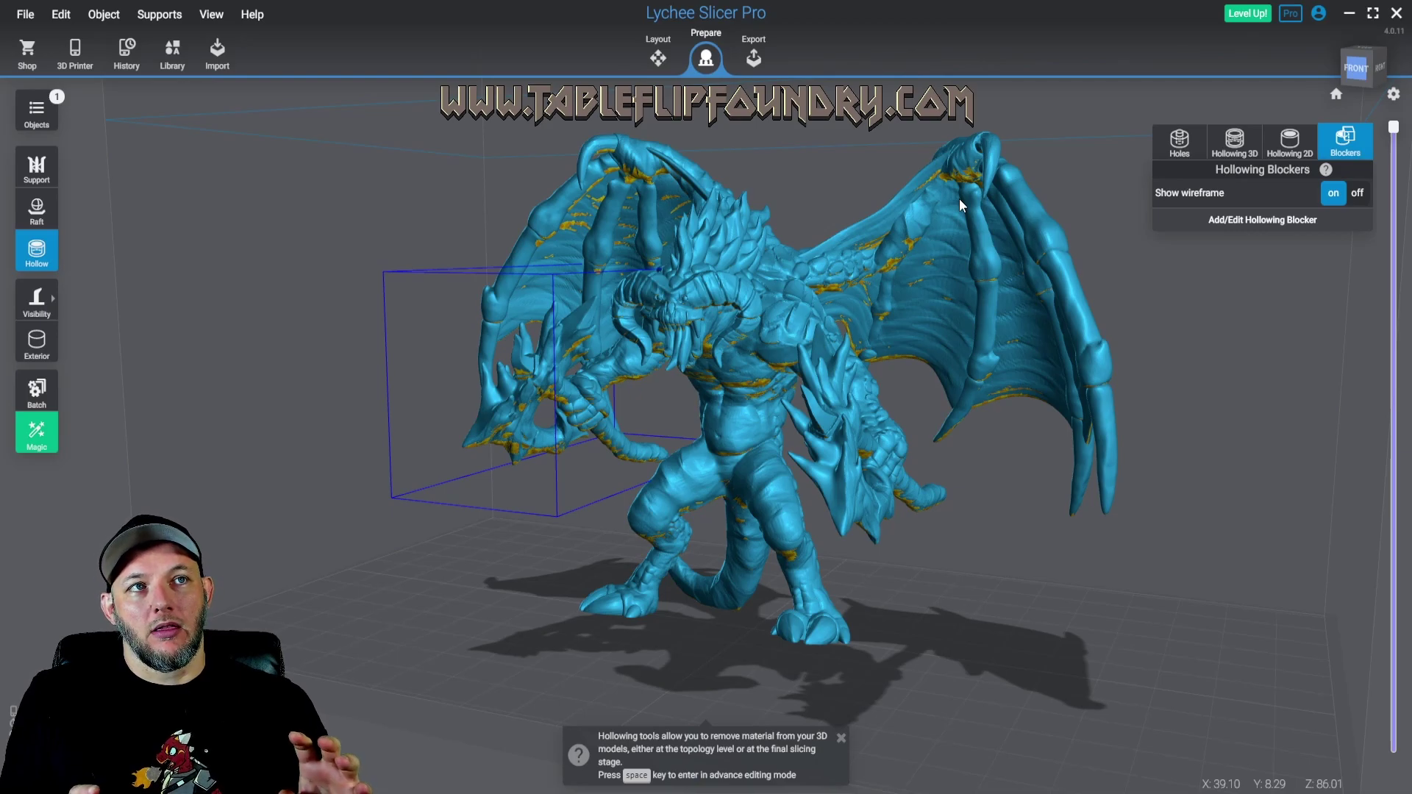
scroll(561, 374, up, 5)
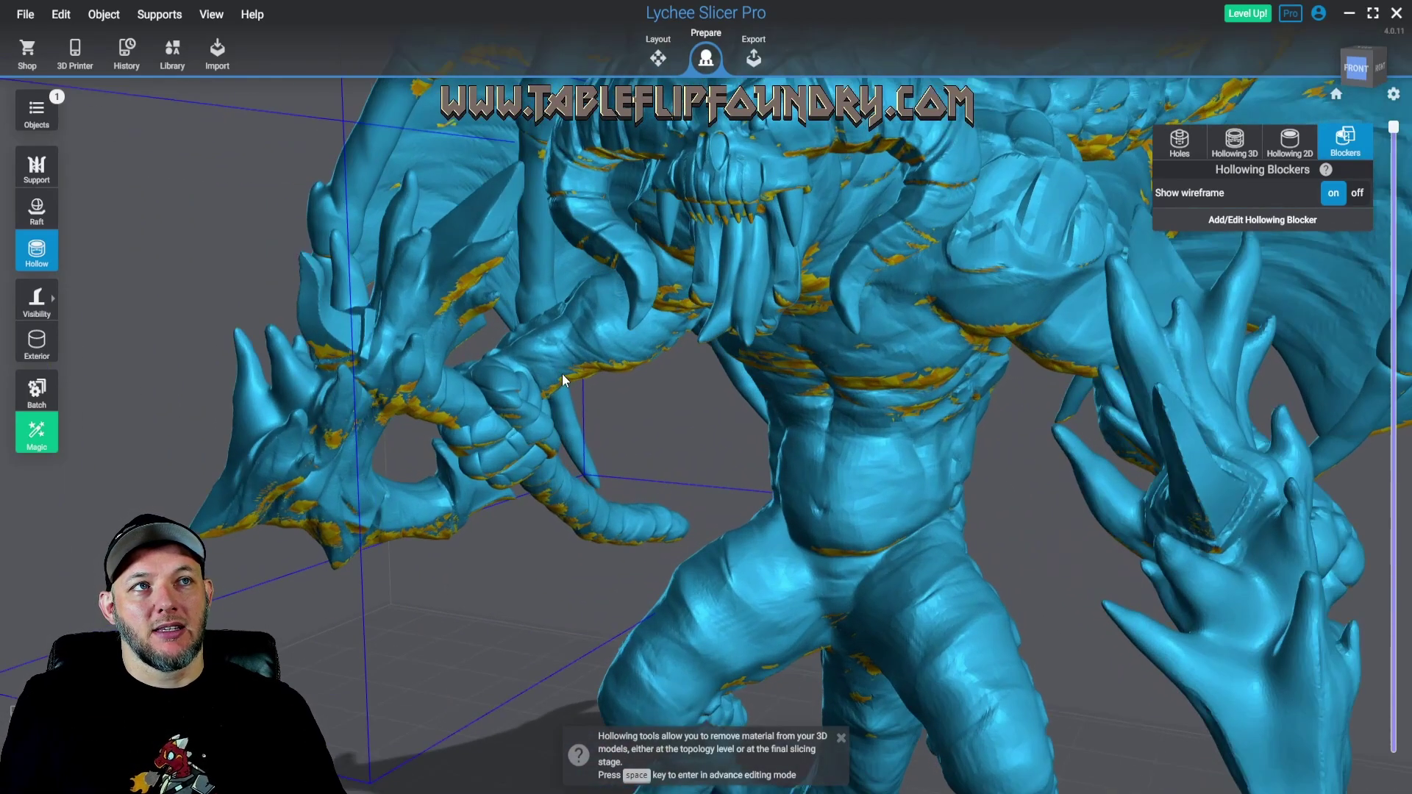
drag(562, 373, 463, 126)
scroll(417, 211, down, 5)
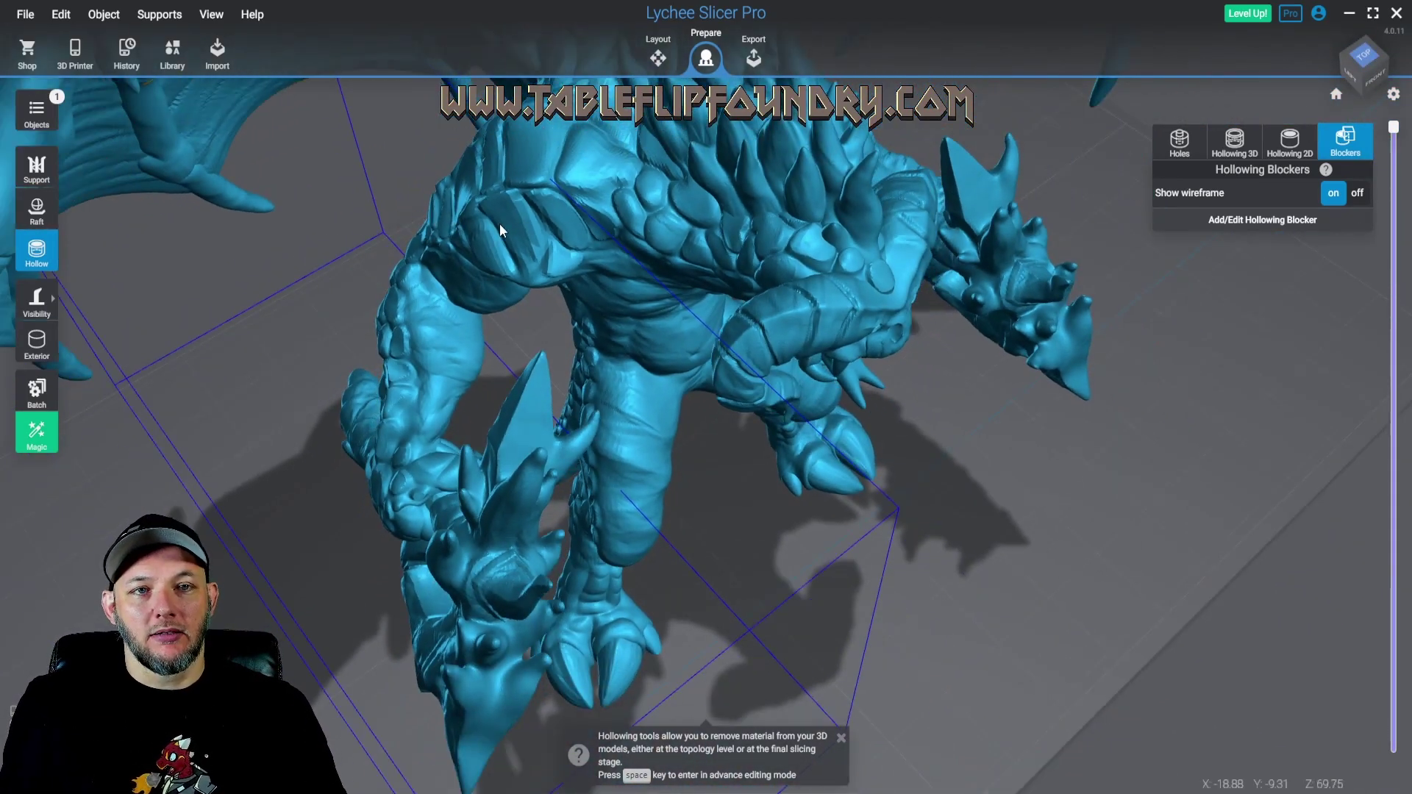
drag(500, 223, 472, 245)
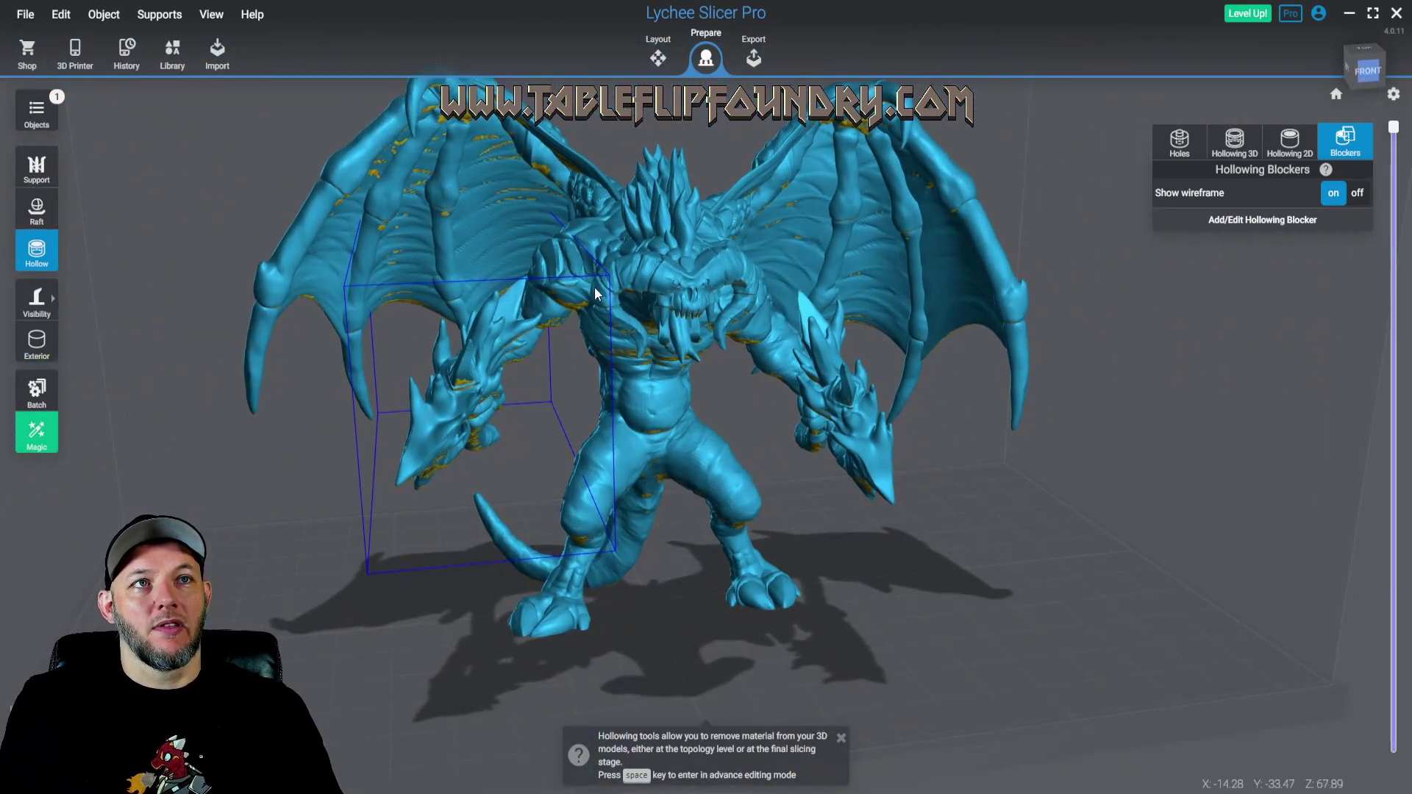
right_drag(734, 272, 659, 261)
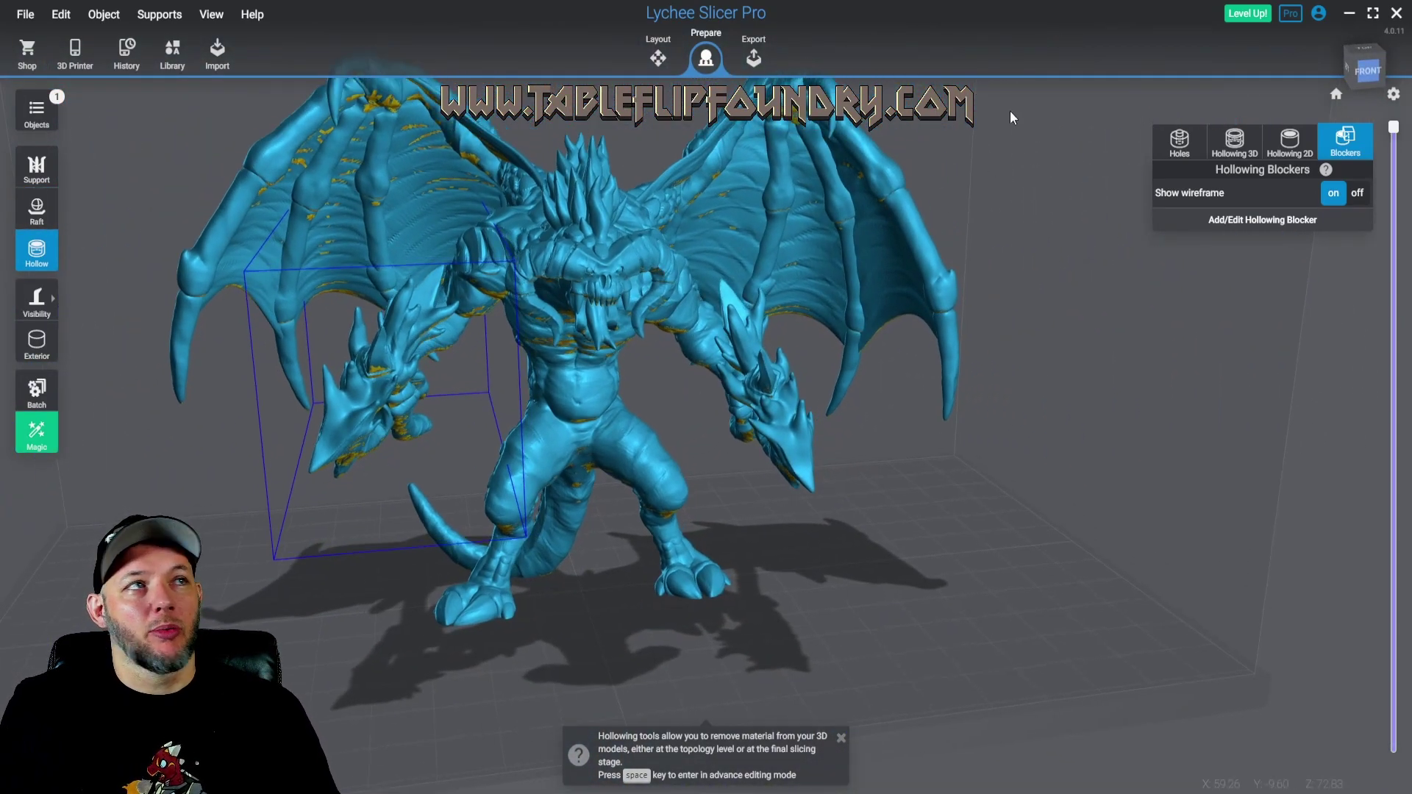
drag(771, 279, 802, 326)
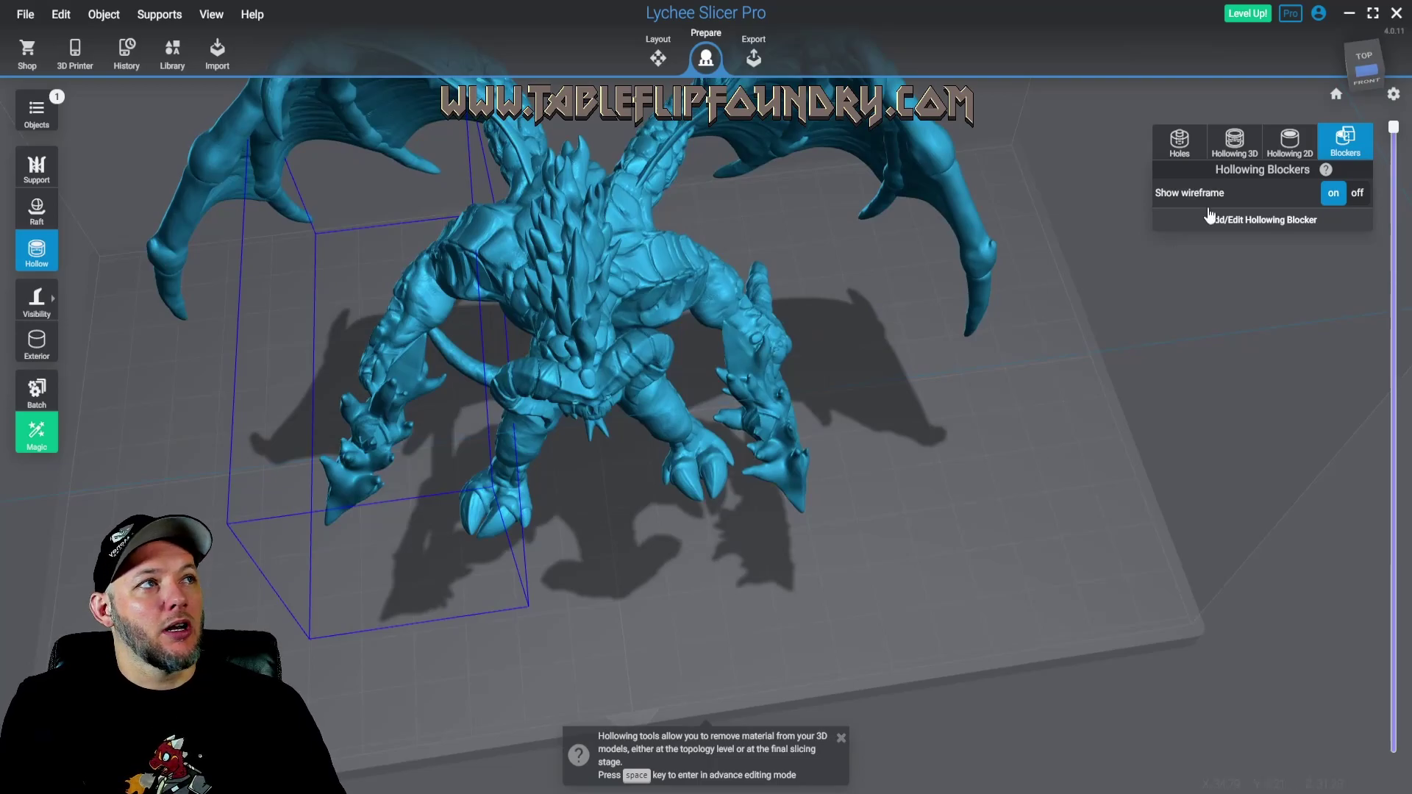
Add a cube hollowing blocker on the Balrog's left arm and enlarge it around the forearm and axe
click(1270, 221)
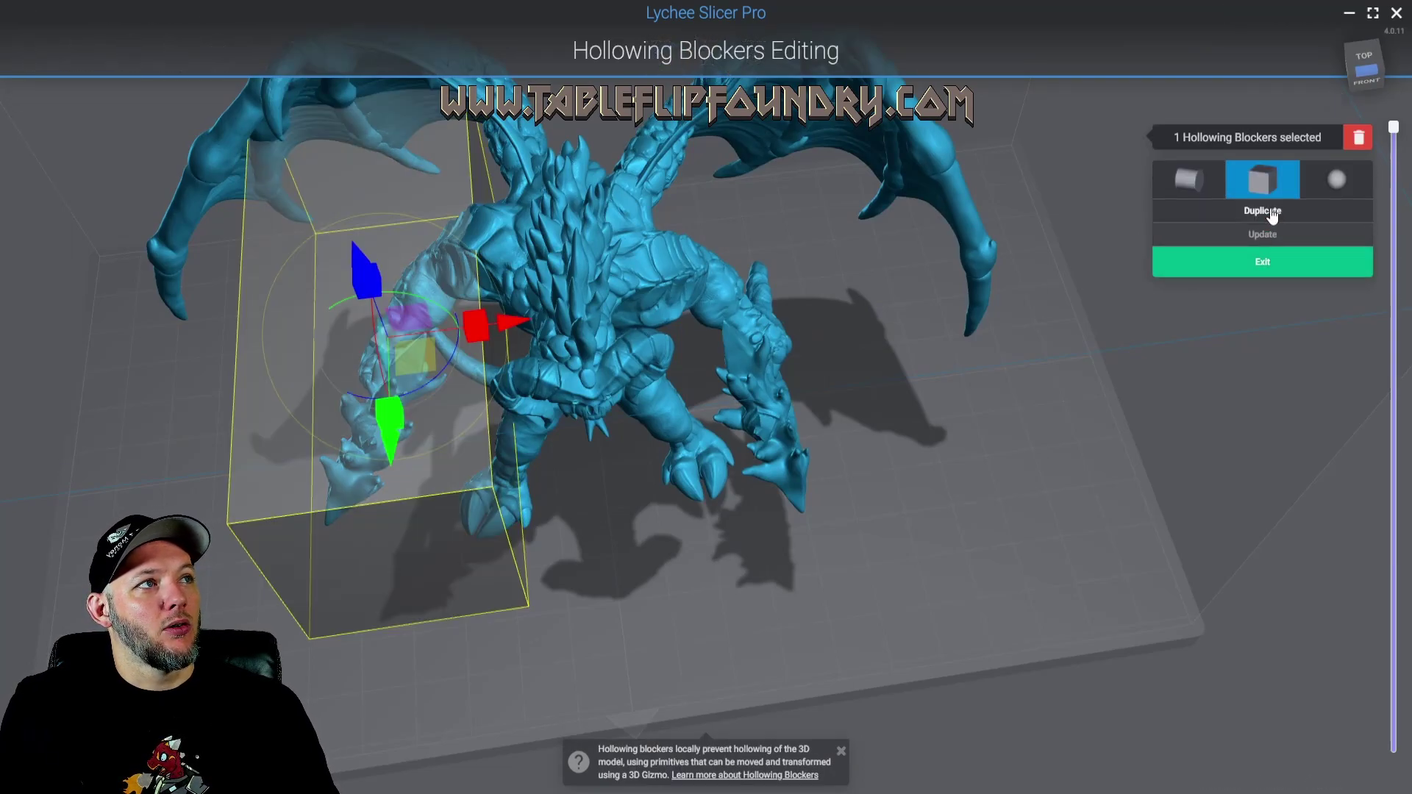
click(758, 366)
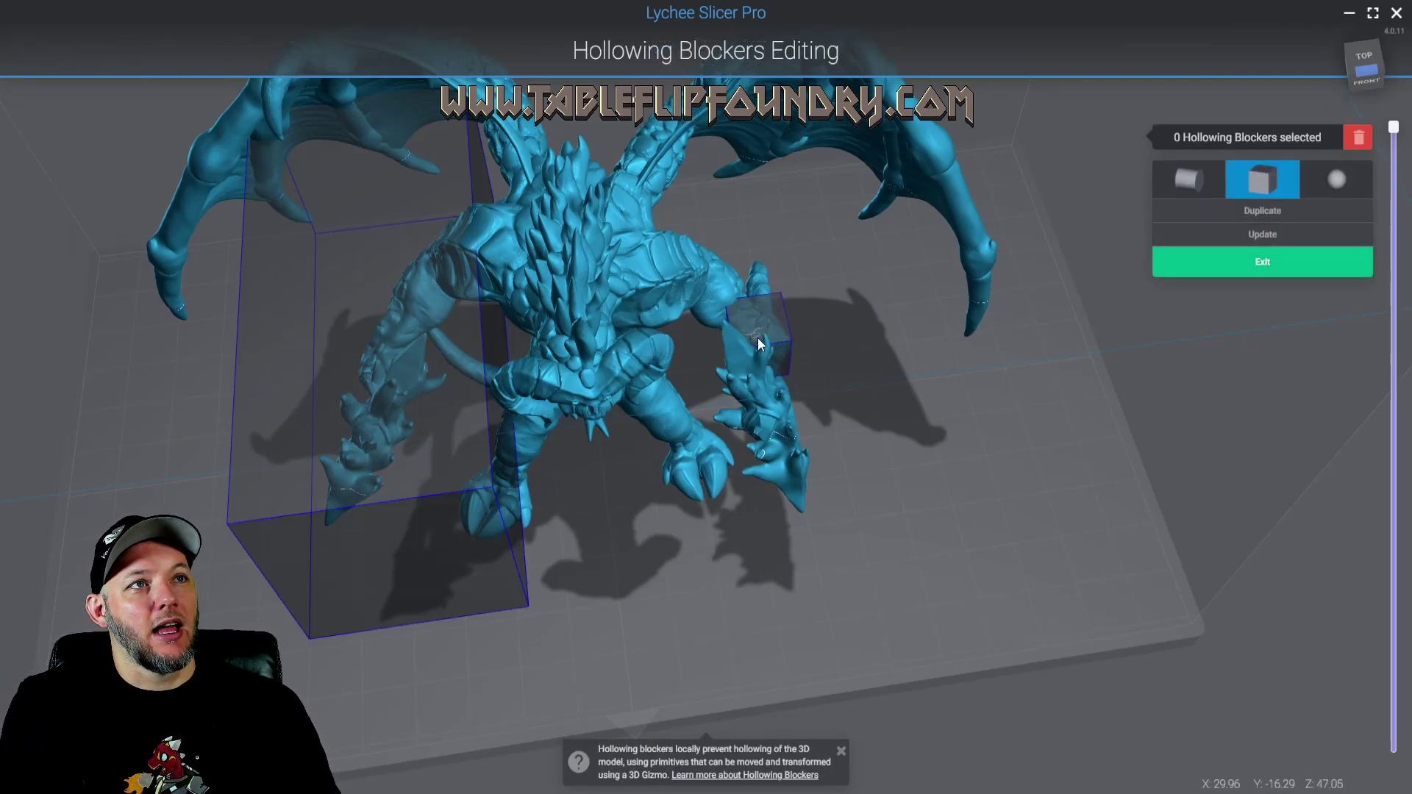
click(760, 344)
drag(759, 344, 708, 435)
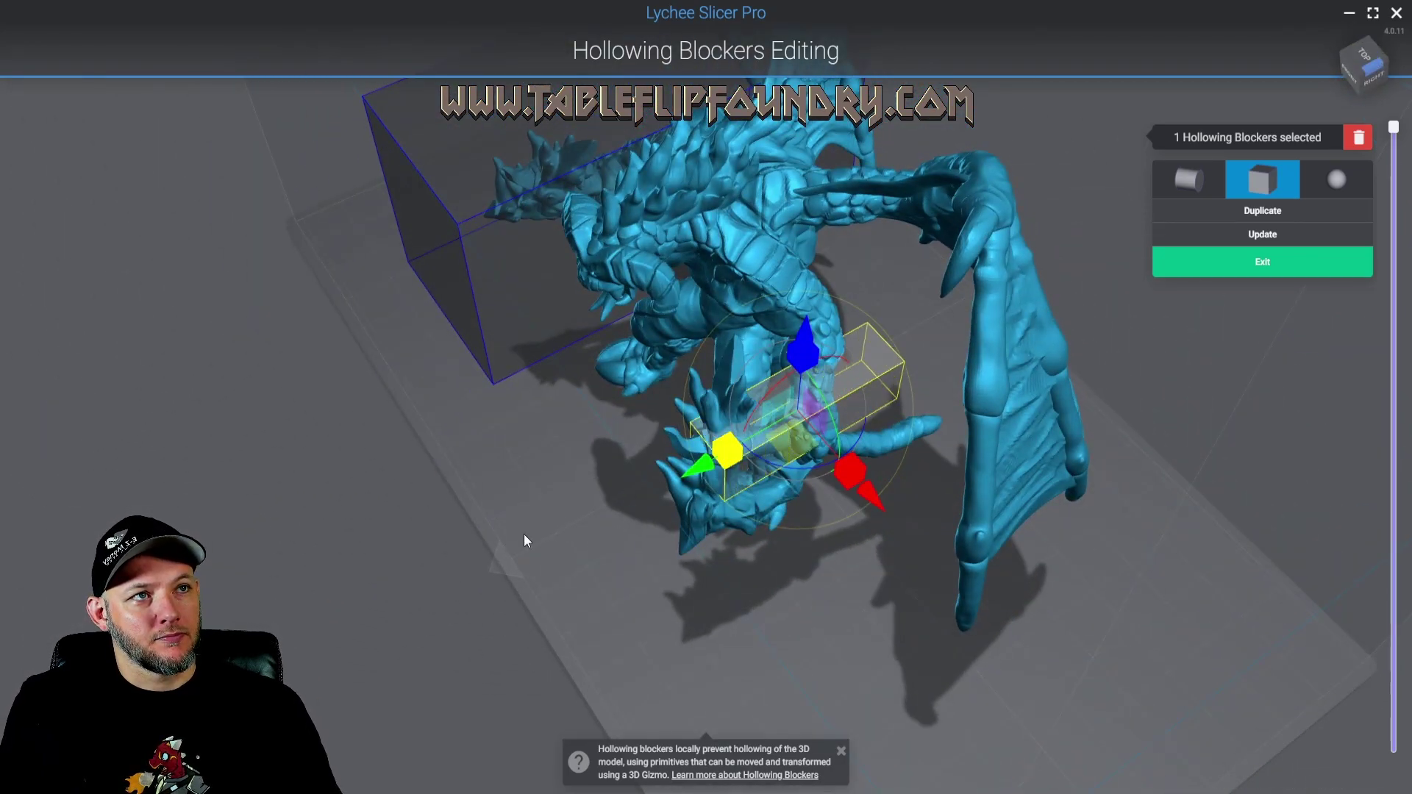
drag(807, 382, 800, 217)
drag(285, 500, 595, 401)
drag(682, 360, 490, 412)
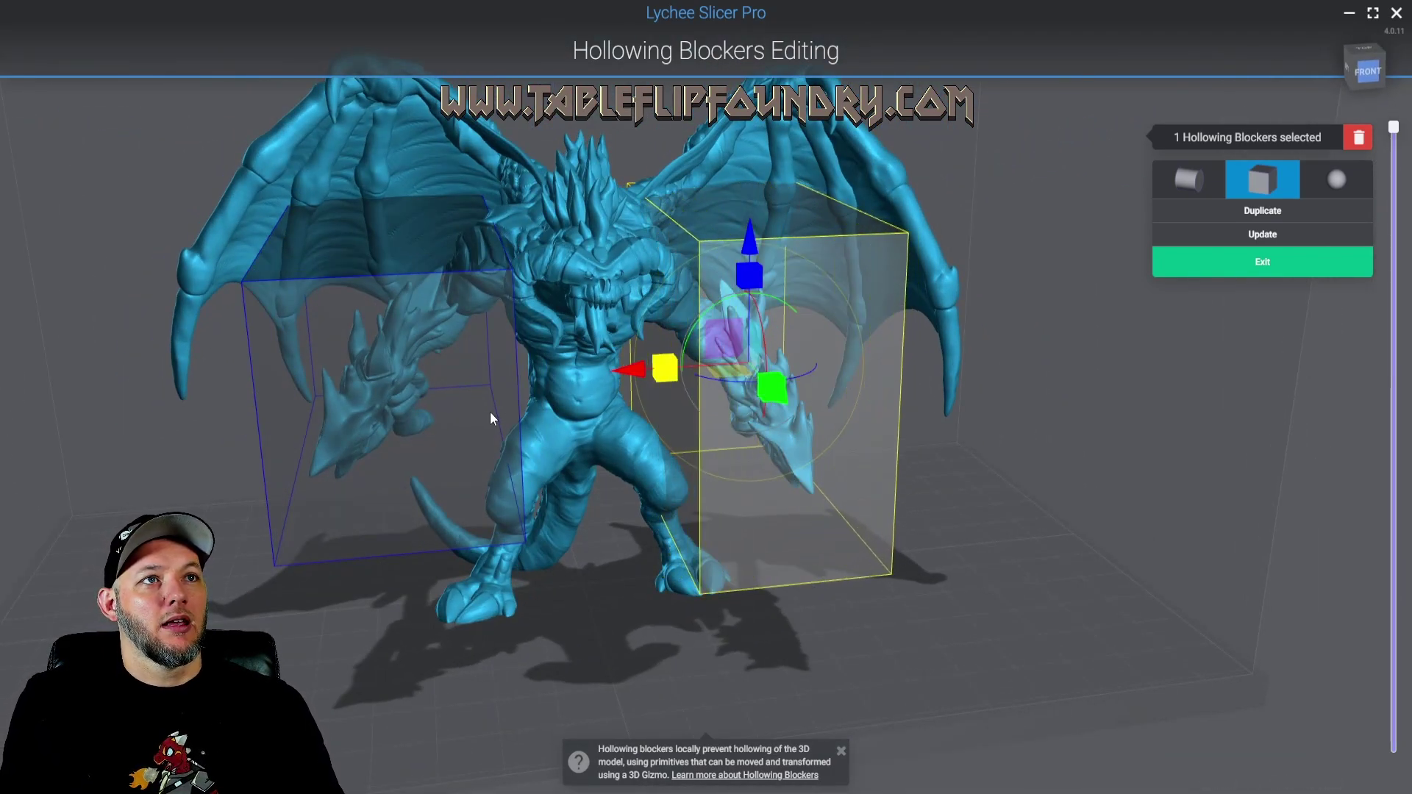
drag(717, 525, 665, 486)
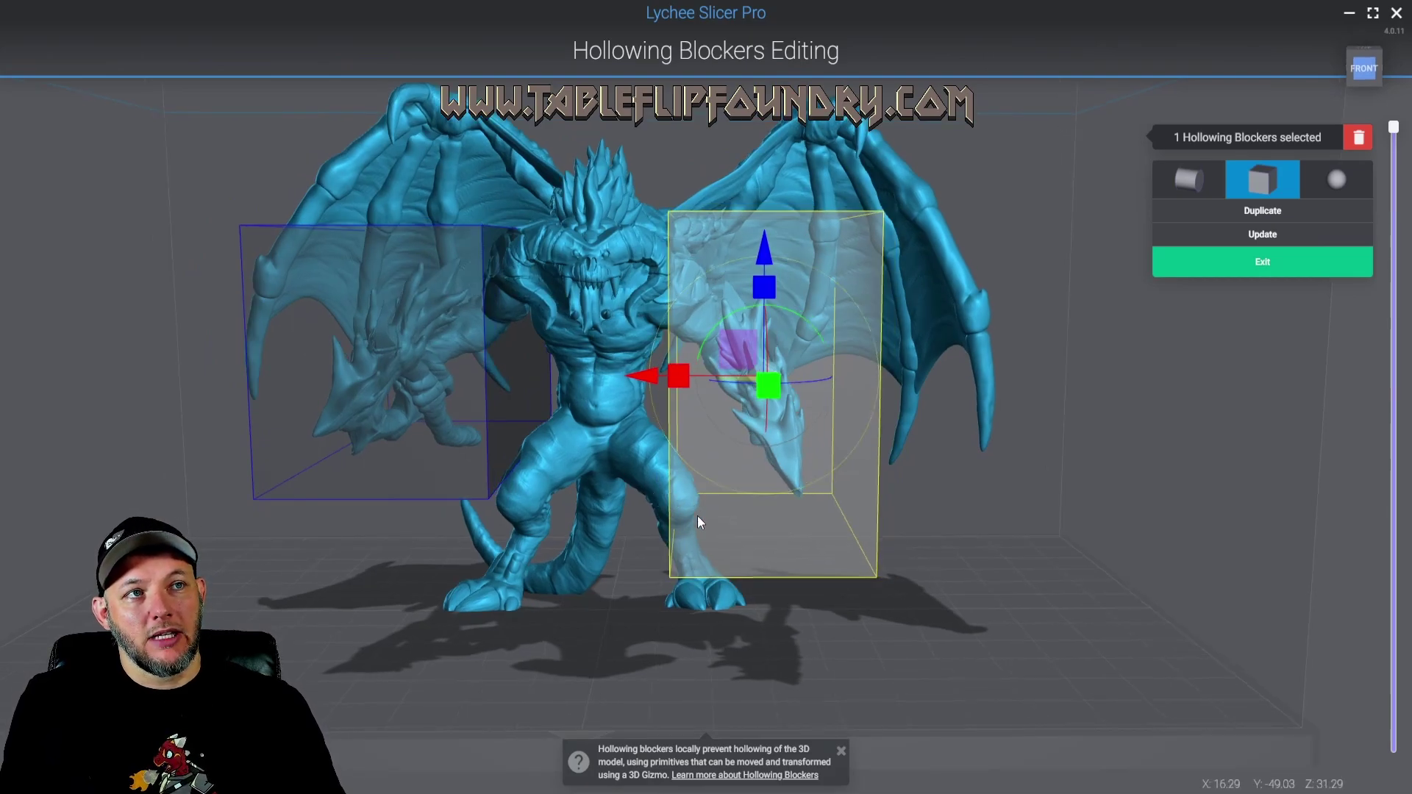
Adjust the left cube blocker's vertical placement and height to cover the left arm and axe
drag(764, 253, 748, 138)
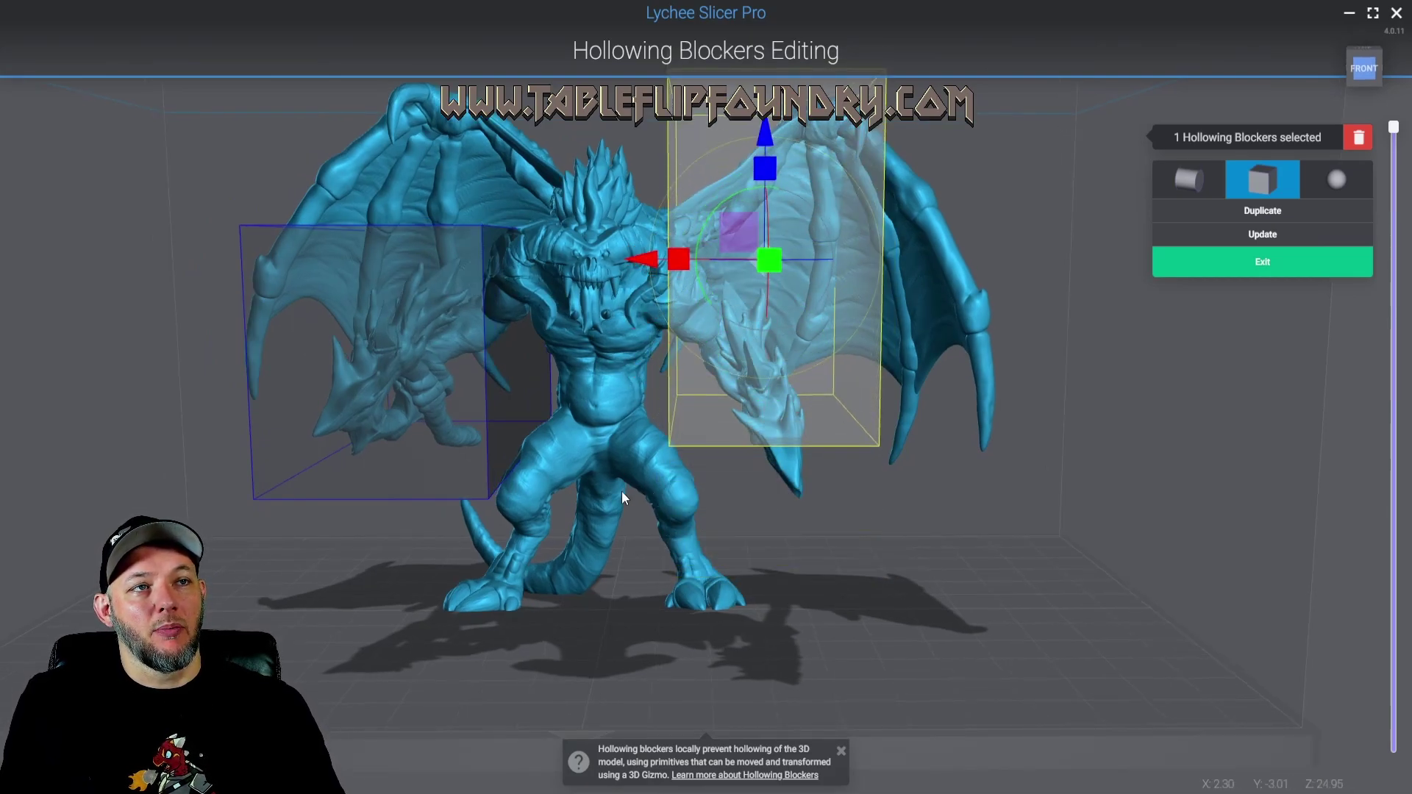
drag(621, 491, 849, 553)
drag(747, 550, 747, 632)
drag(287, 658, 674, 624)
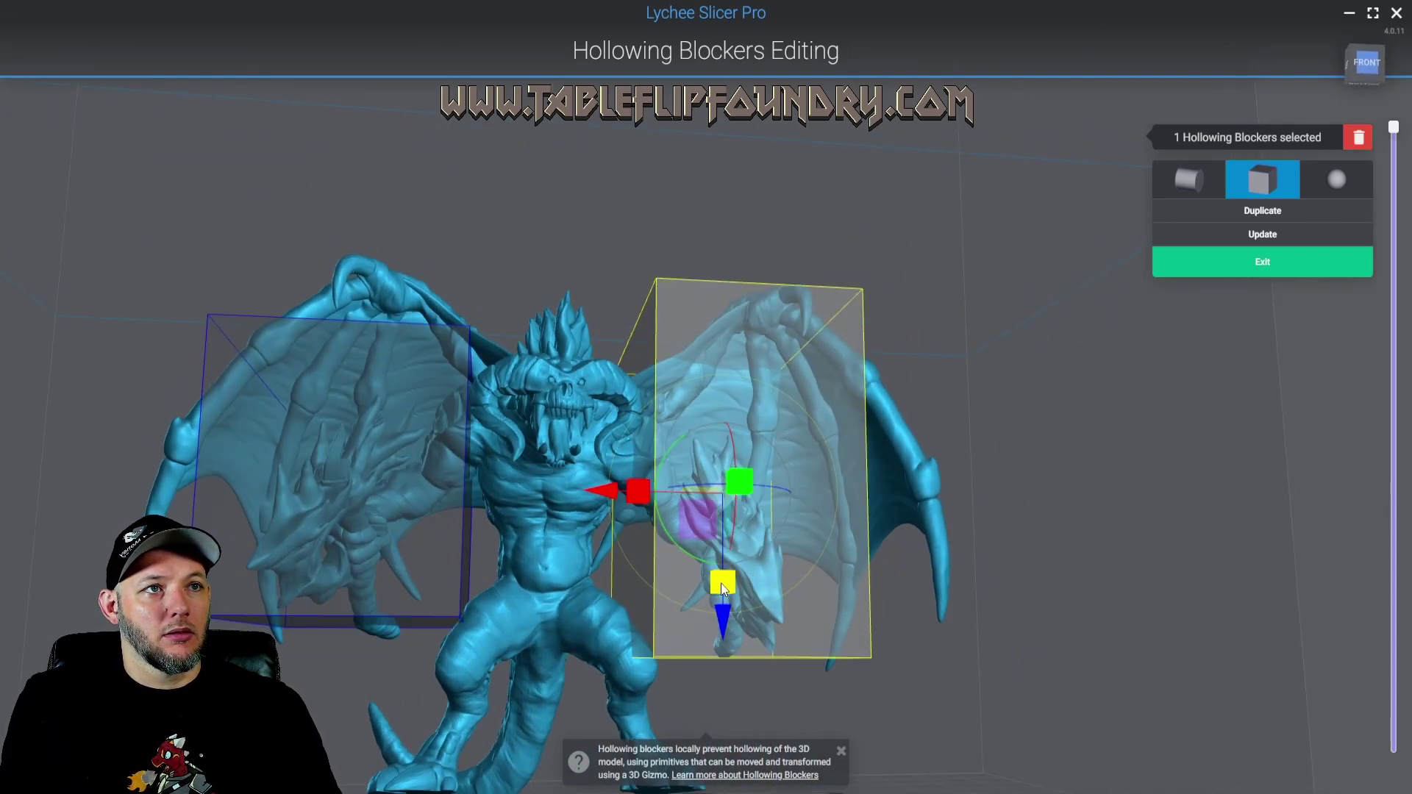
drag(708, 567, 728, 563)
Try tilting the cube blocker along the left arm, and delete it
drag(609, 511, 623, 509)
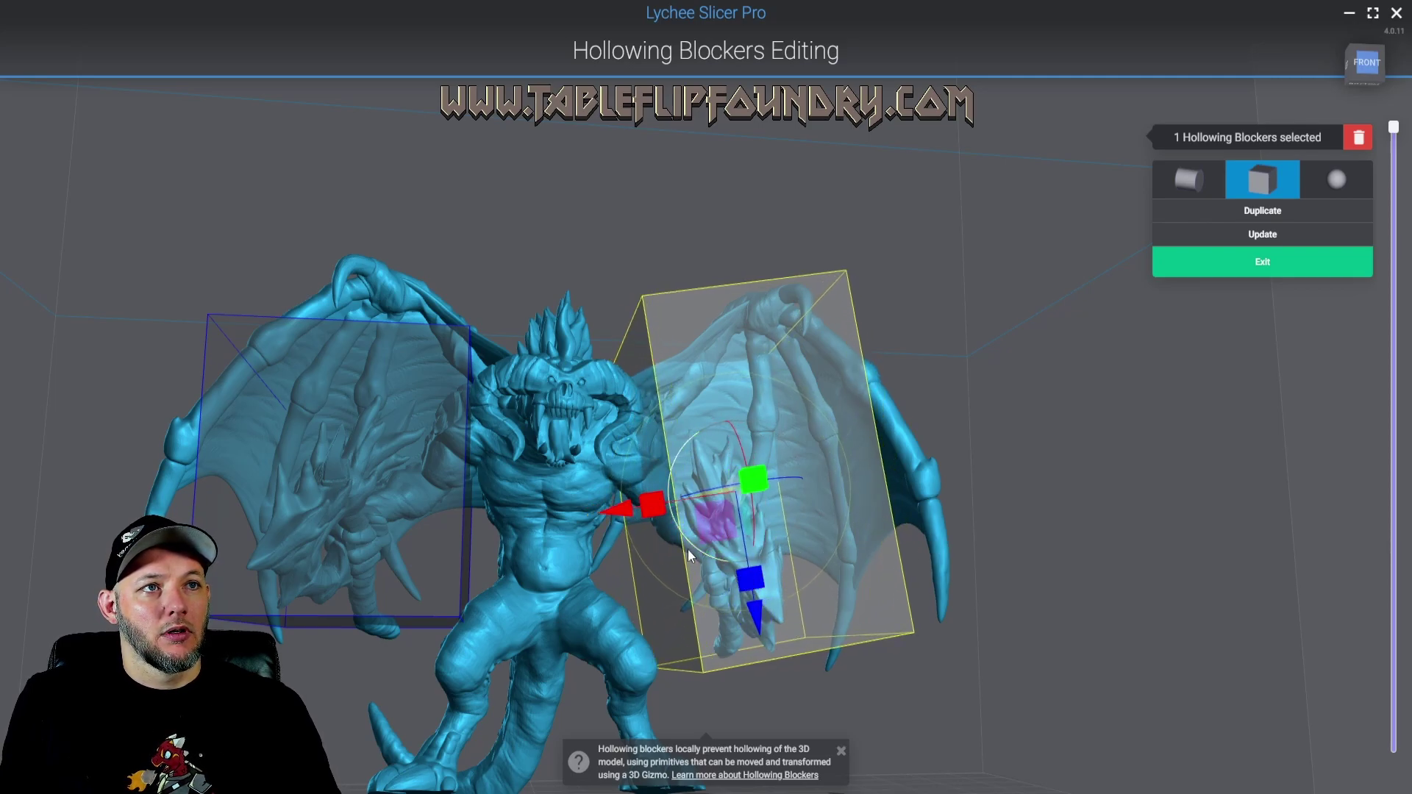
drag(688, 550, 681, 539)
drag(515, 562, 623, 500)
drag(869, 422, 786, 378)
click(924, 331)
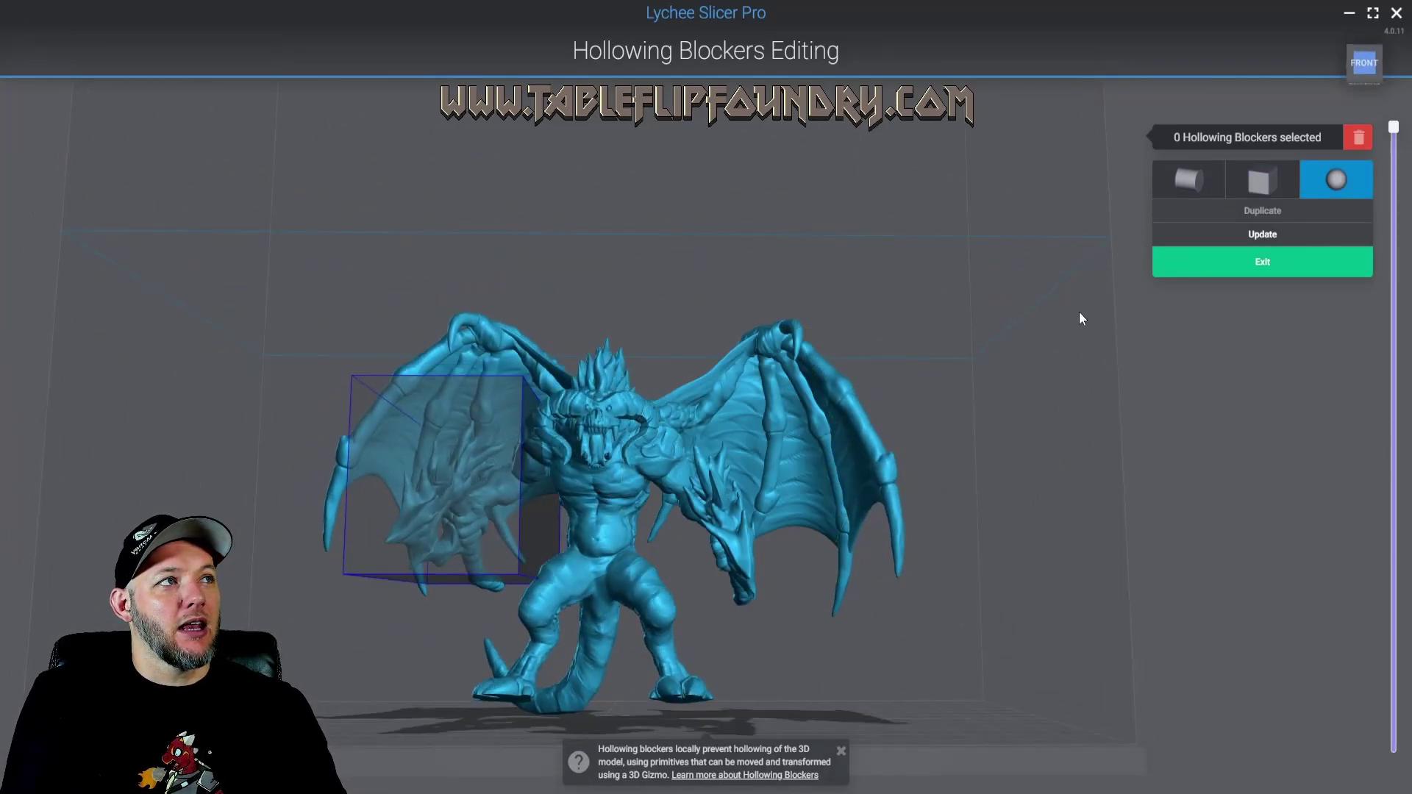
Add a sphere hollowing blocker on the left forearm, enlarge it and shift it outward around the forearm and axe
click(730, 519)
drag(797, 505, 724, 570)
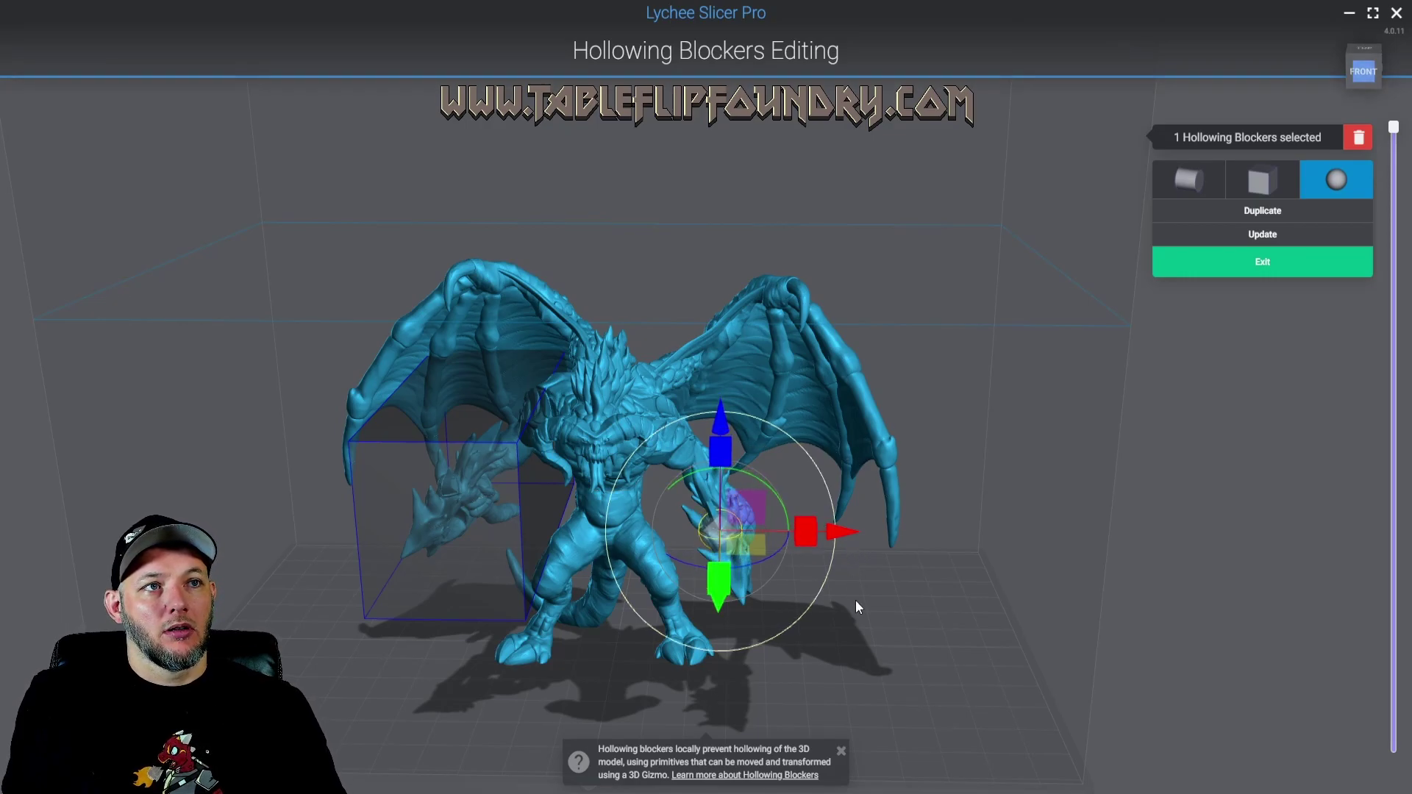
drag(856, 601, 695, 622)
drag(682, 533, 497, 604)
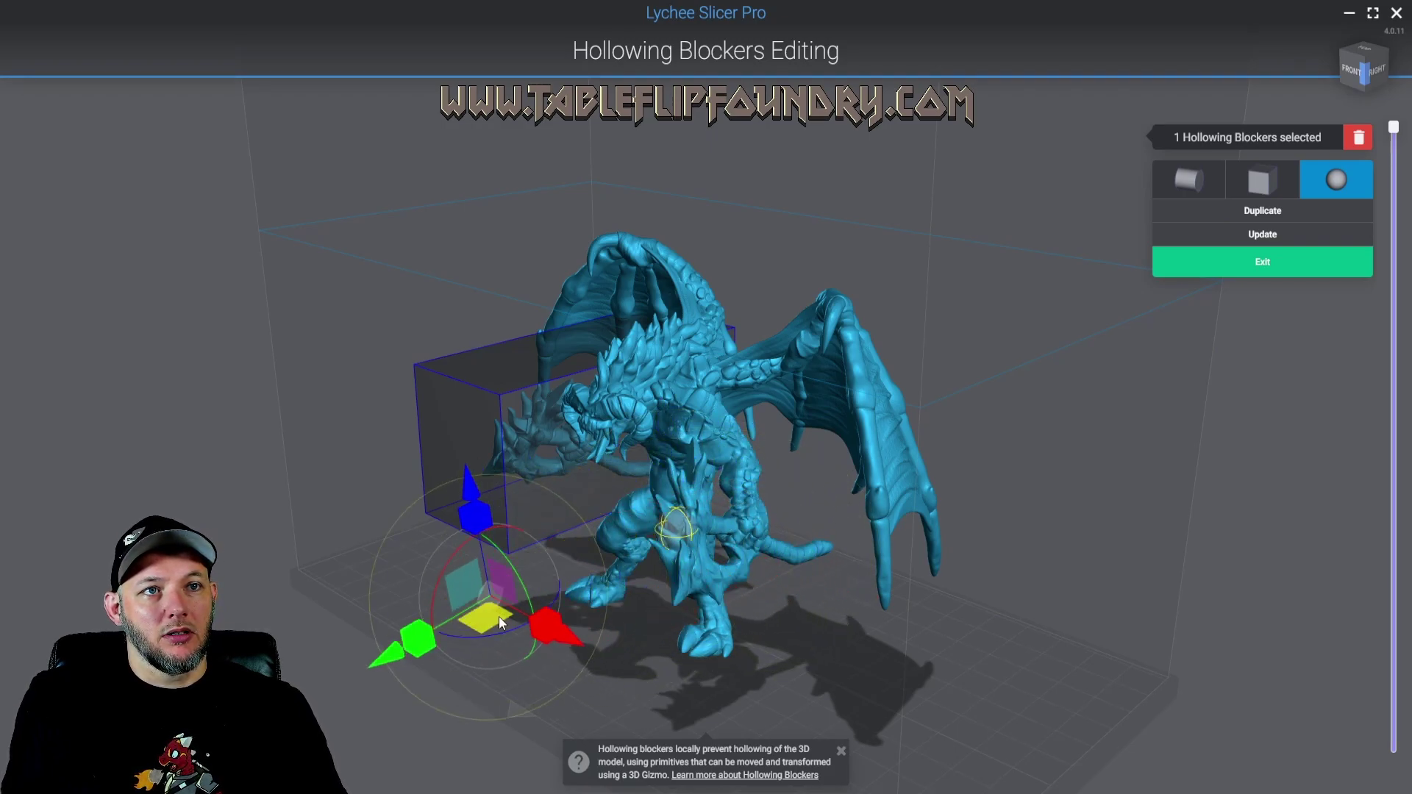
drag(492, 597, 695, 482)
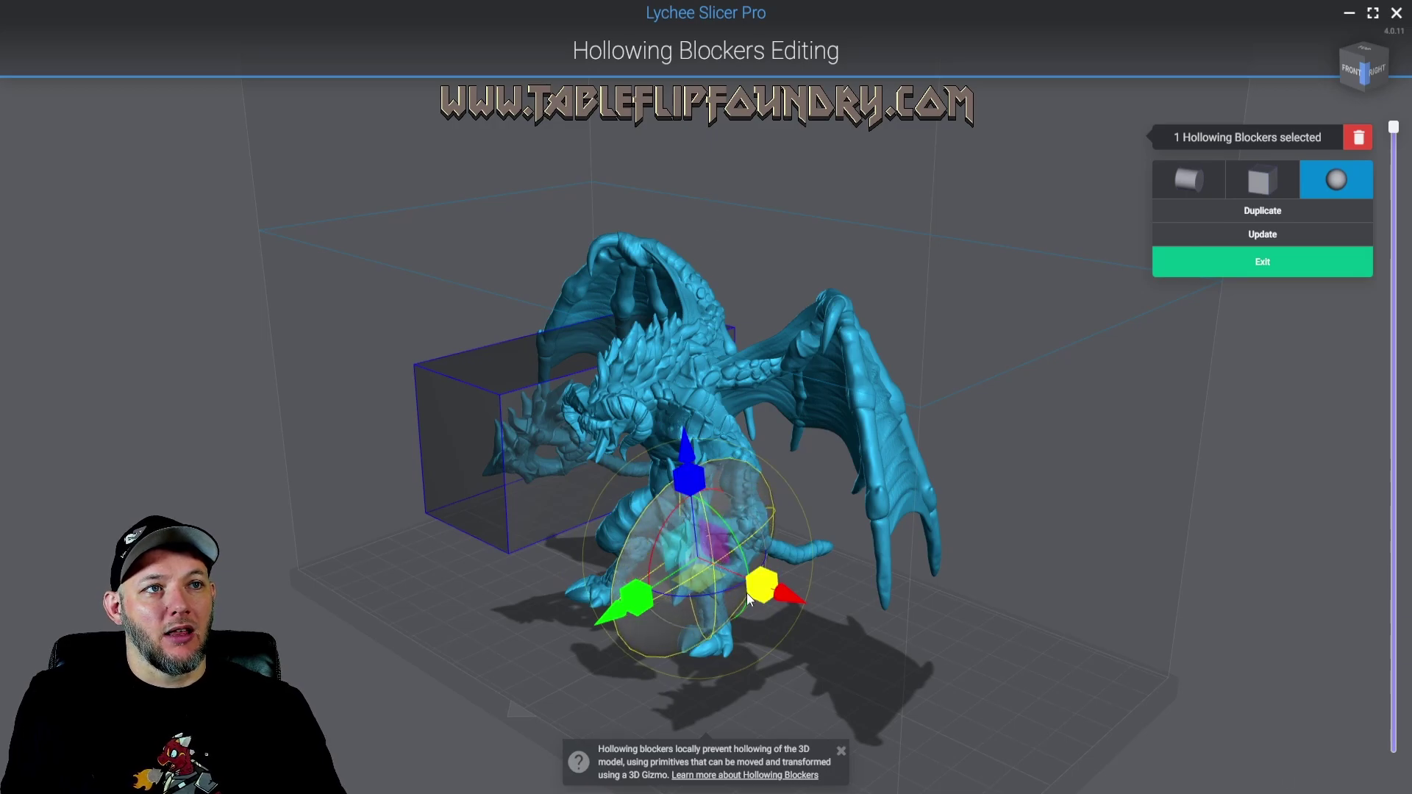
drag(750, 591, 866, 627)
Stretch the sphere blocker in height and width into a tall ellipsoid around the left forearm and axe
drag(632, 607, 789, 510)
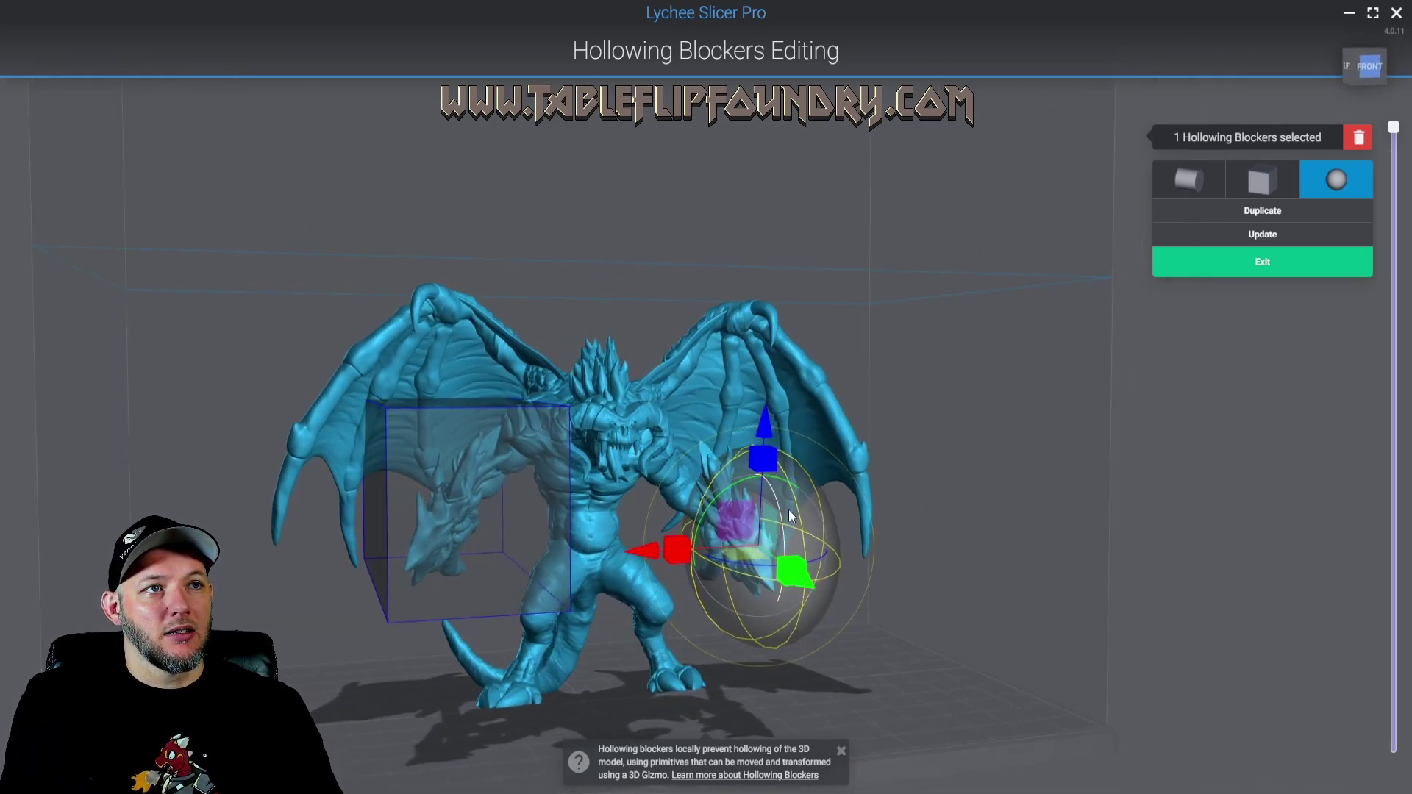
drag(876, 463, 763, 640)
right_drag(735, 648, 774, 485)
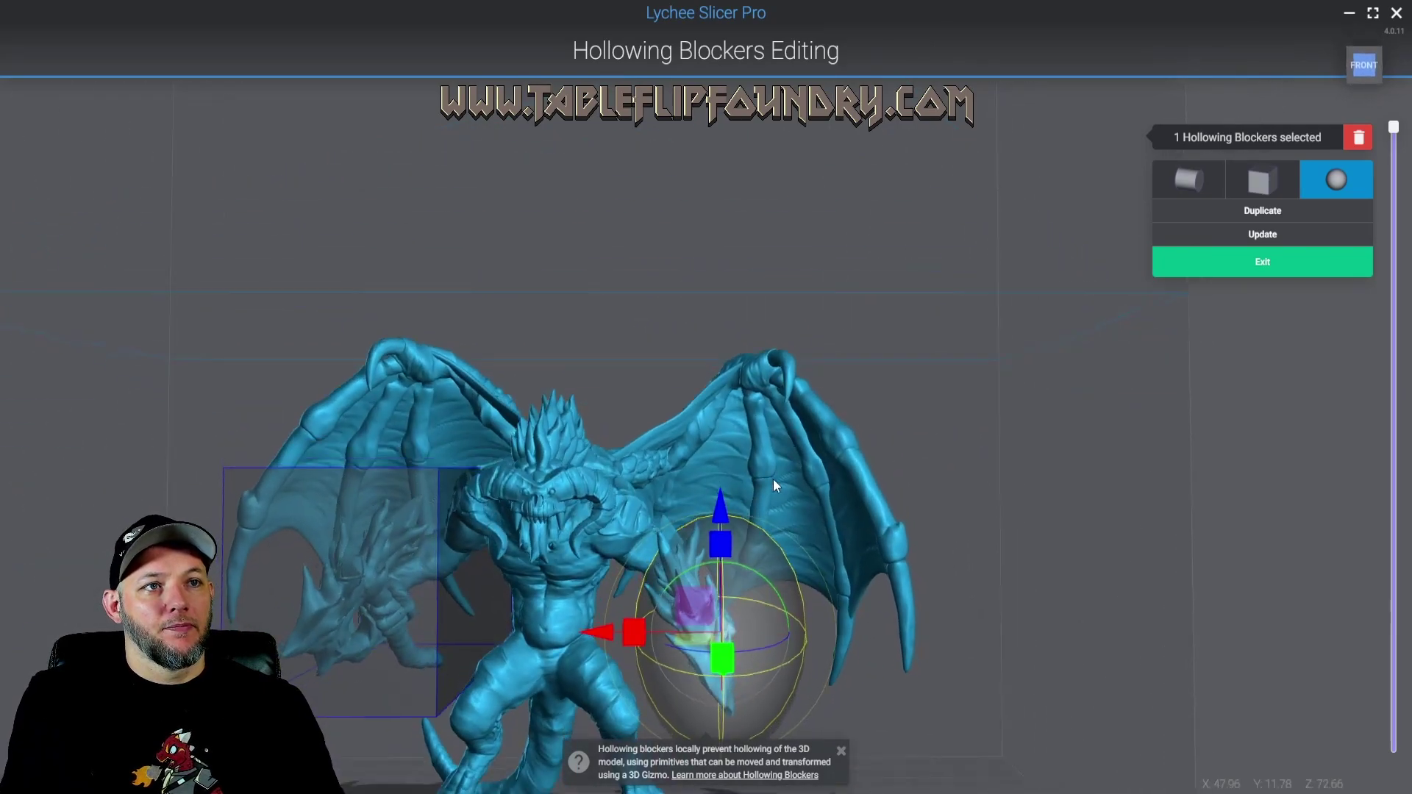
mouse_move(718, 549)
mouse_down()
mouse_move(719, 535)
mouse_move(691, 544)
mouse_up()
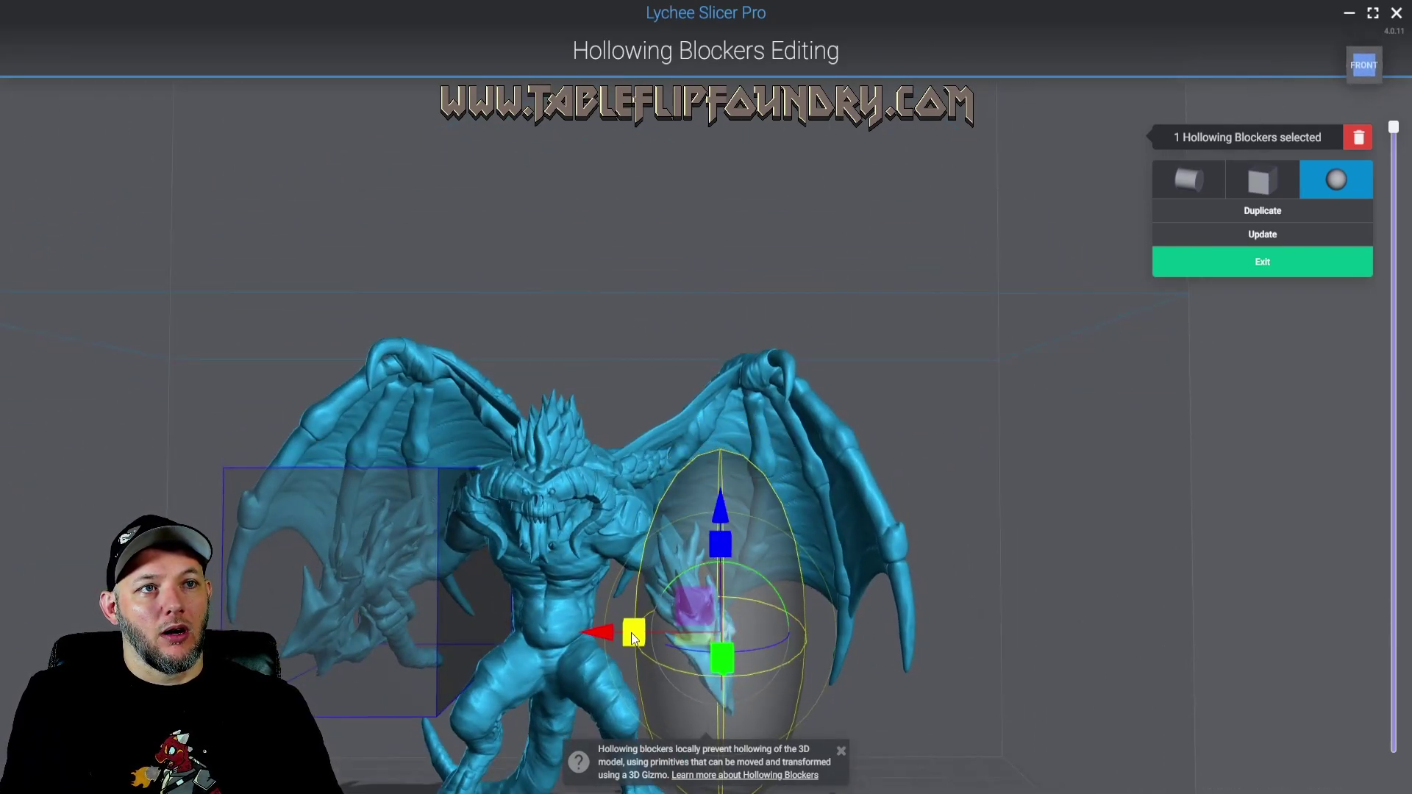
drag(633, 638, 666, 647)
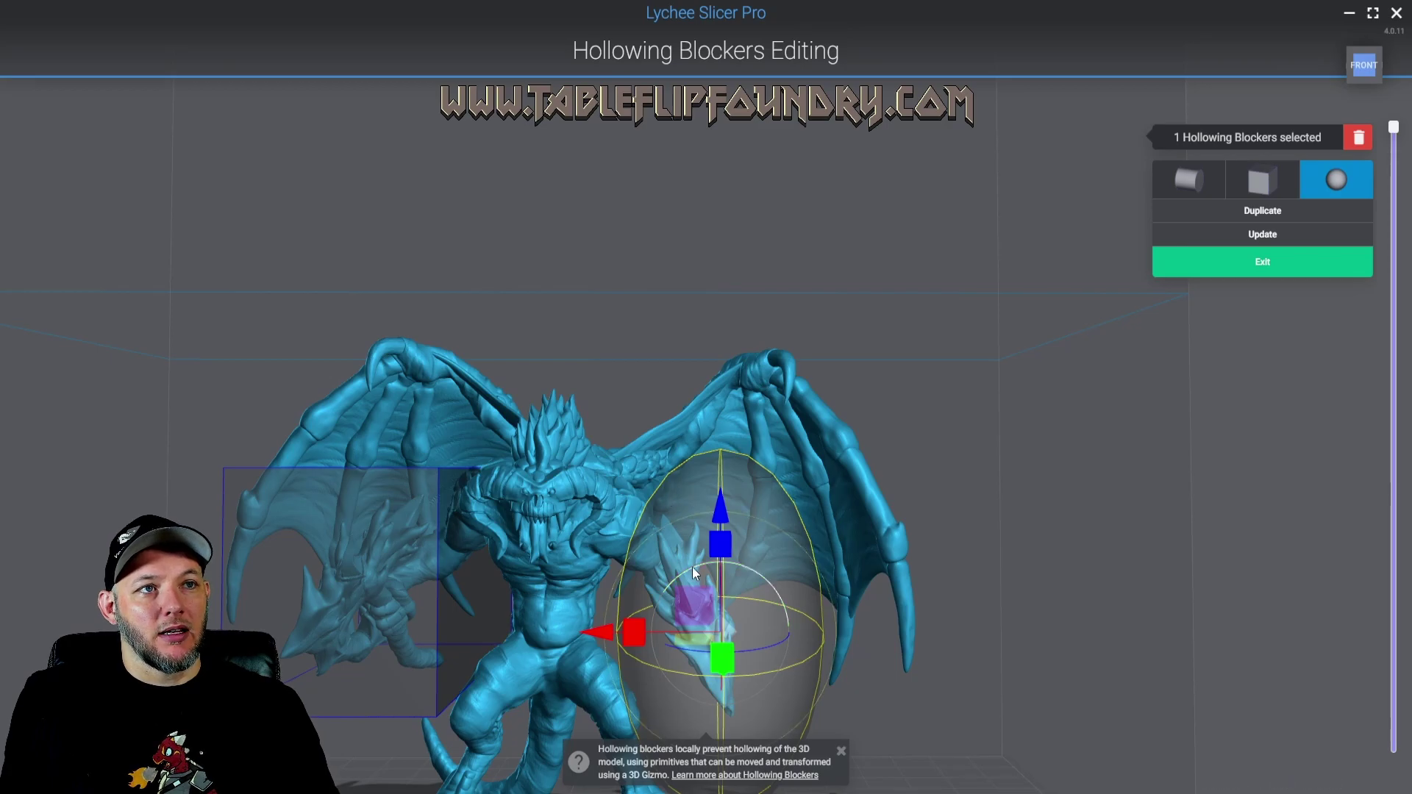
Tilt the ellipsoid blocker along the left arm and adjust its front-to-back fit around the axe
drag(692, 567, 670, 497)
drag(844, 431, 633, 568)
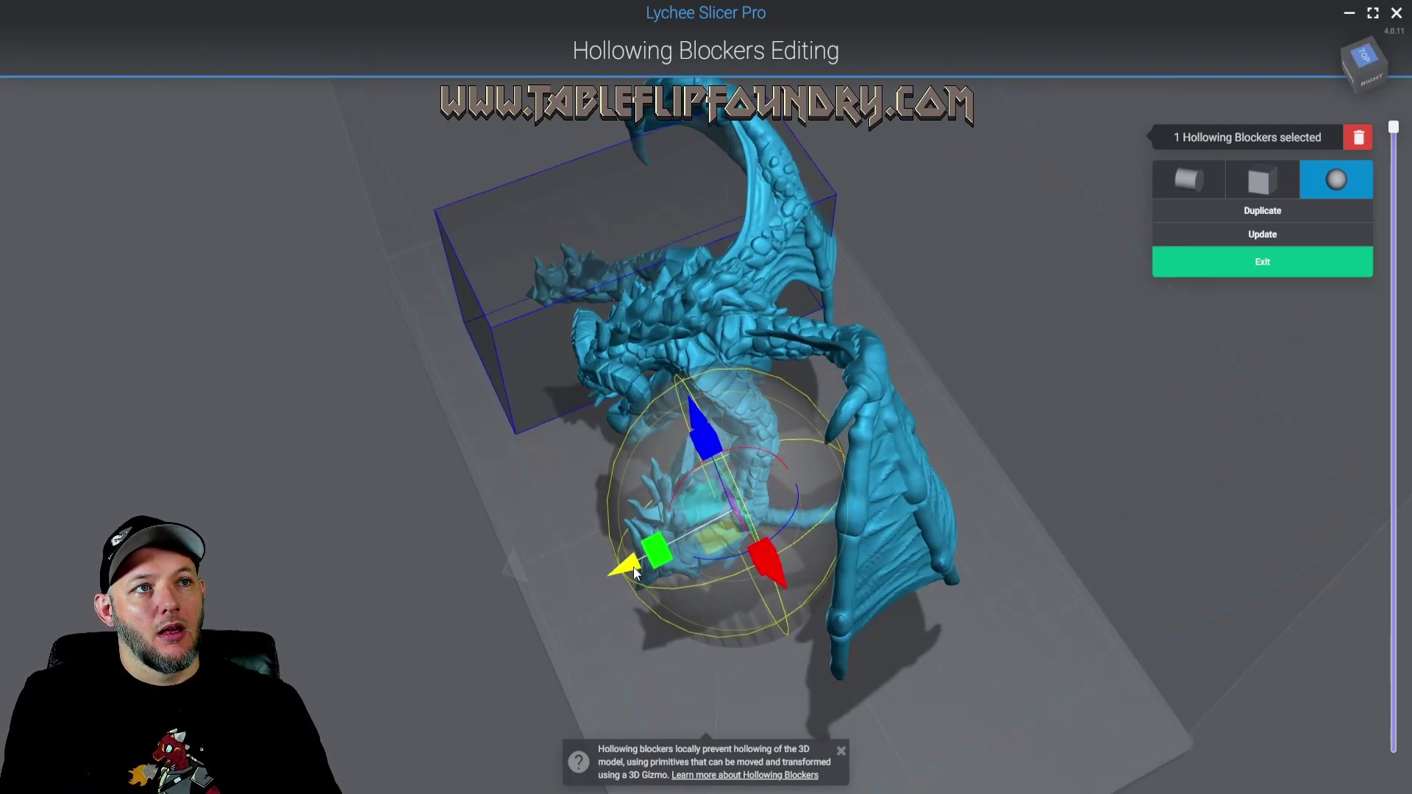
drag(534, 628, 646, 404)
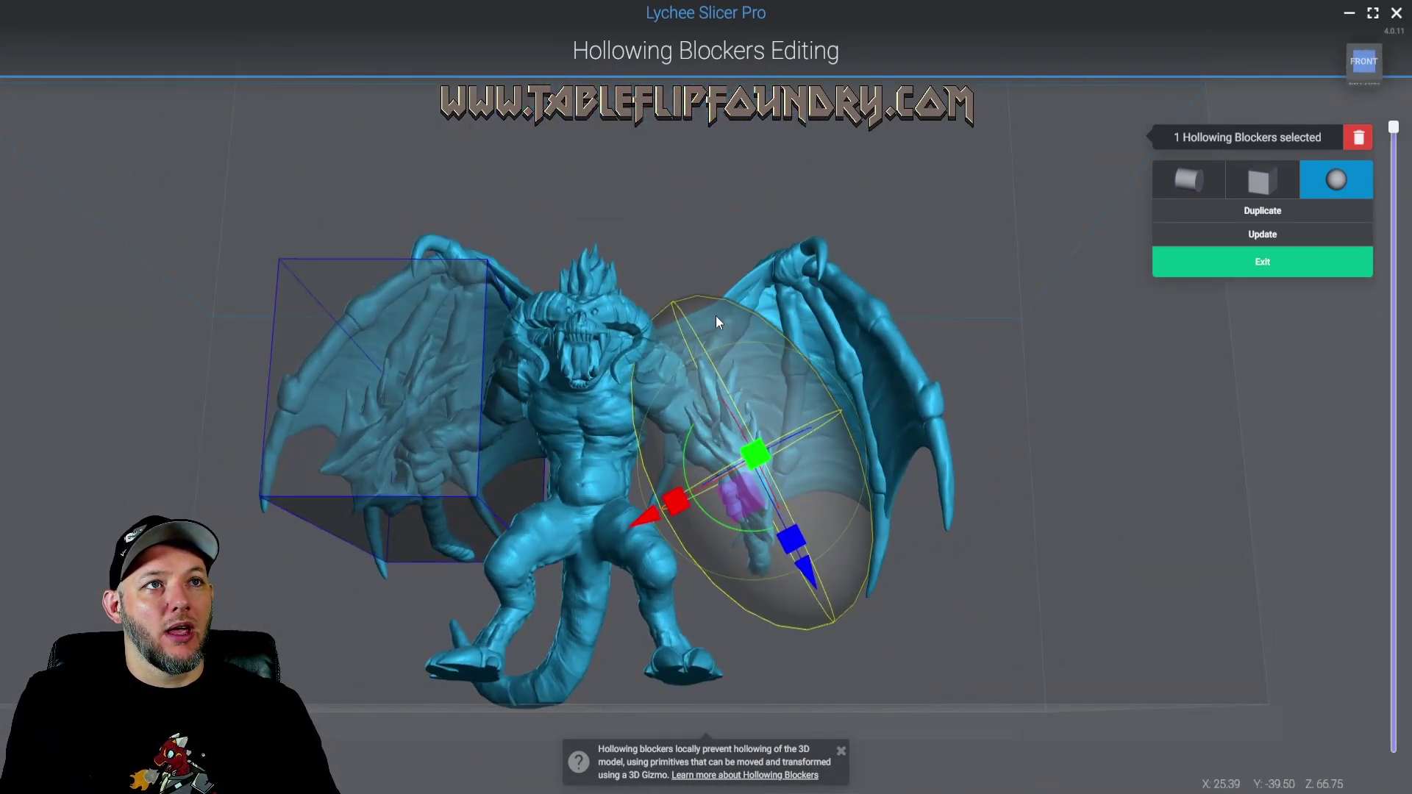
drag(716, 316, 1065, 315)
Update the hollowing with the ellipsoid blocker, leave blocker editing and view a cross-section through the chest and arms
click(1285, 237)
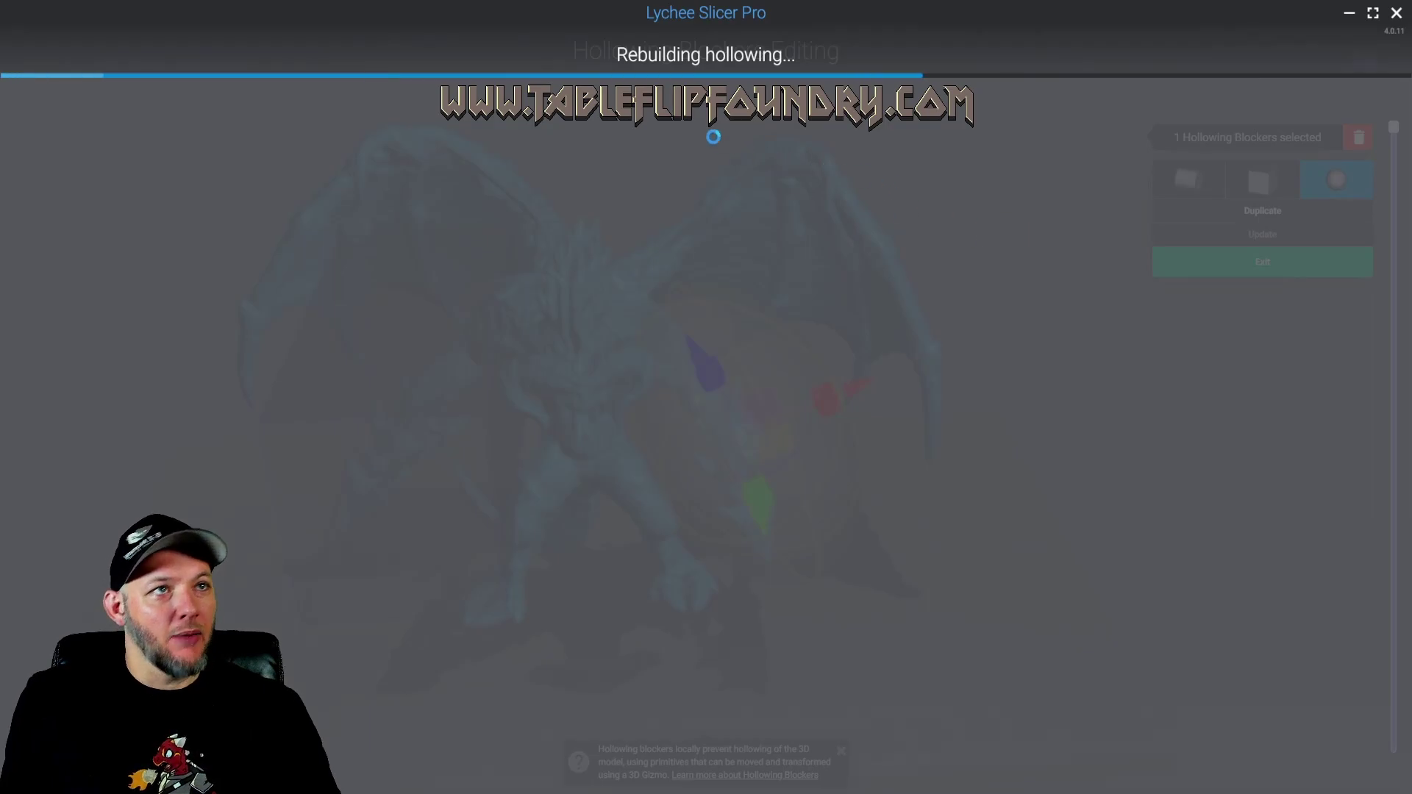
click(1262, 264)
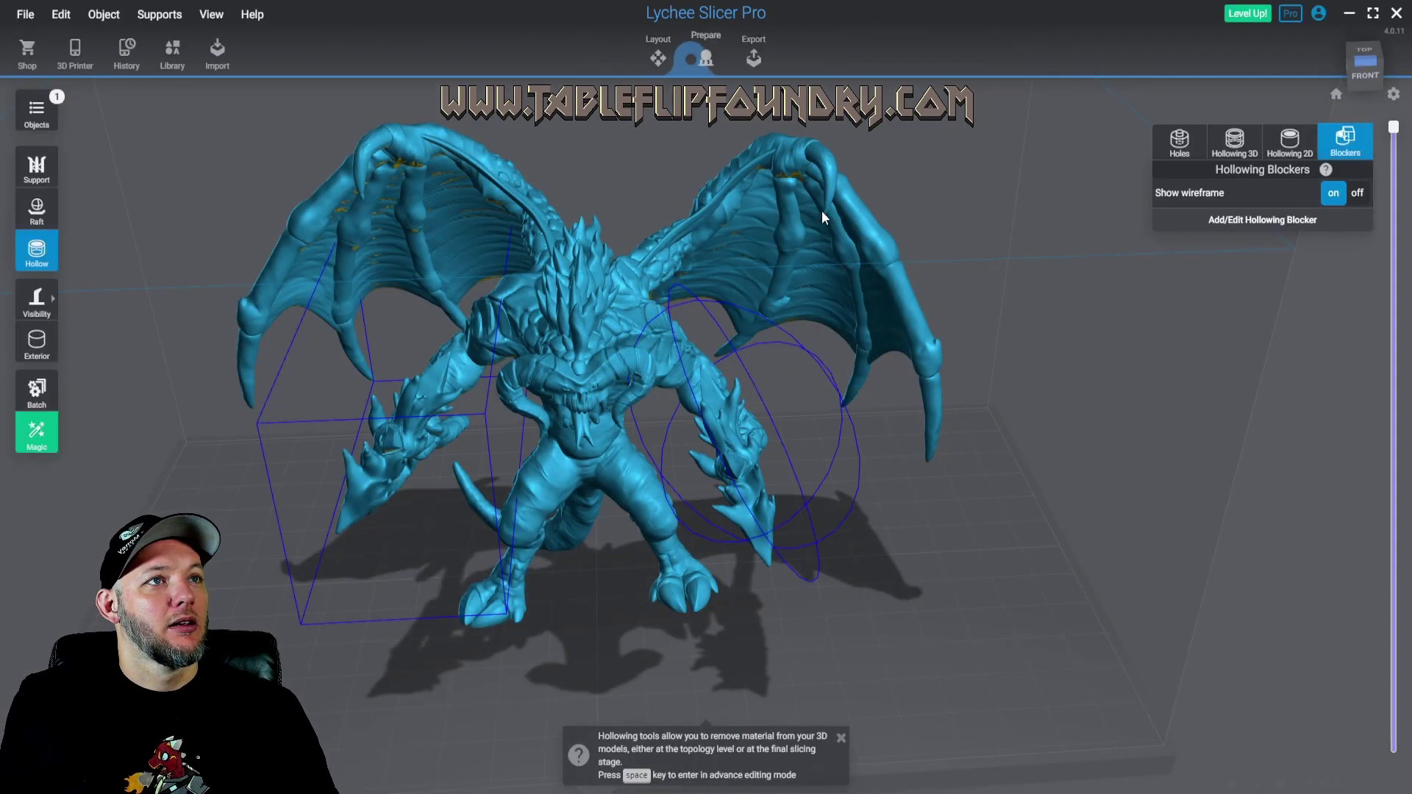
drag(1392, 126, 1350, 364)
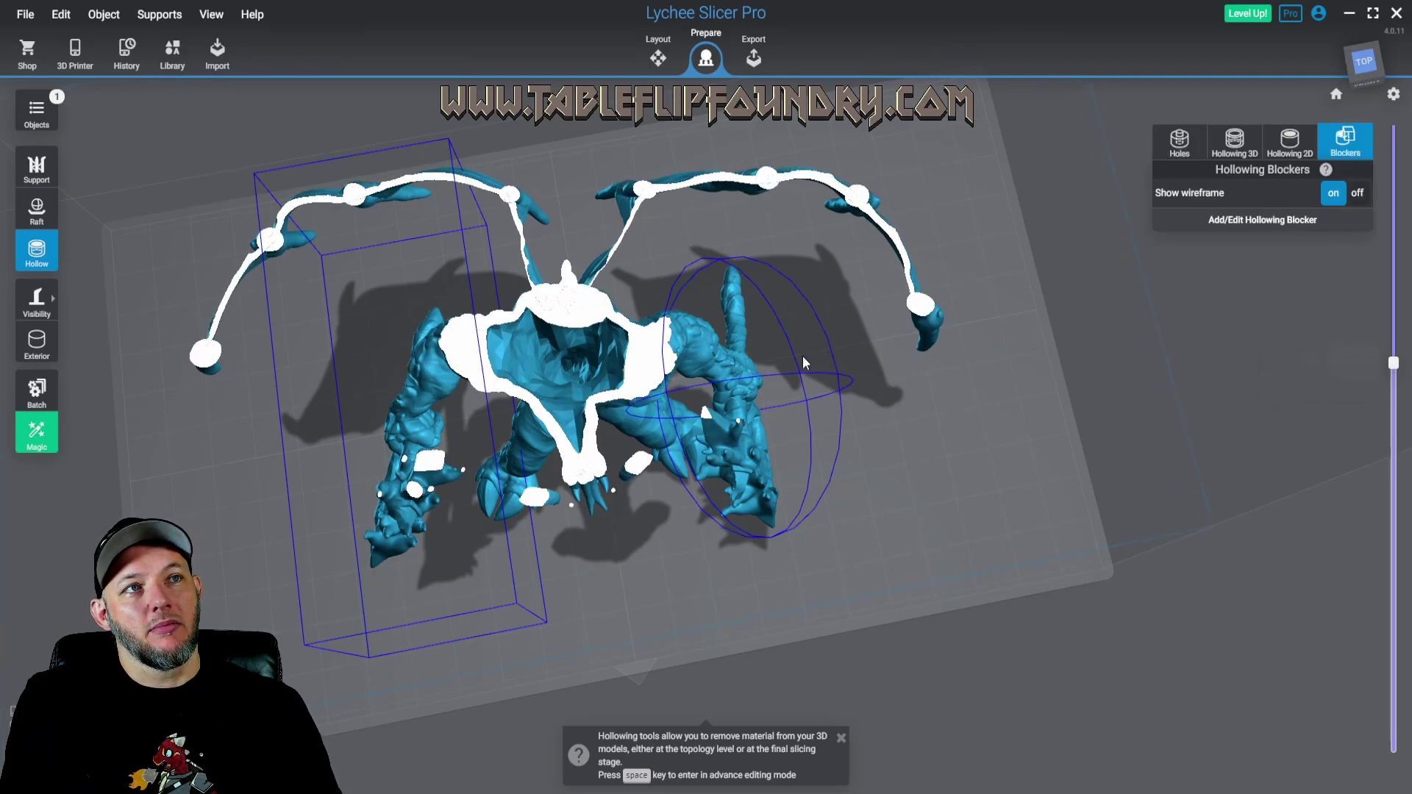
Examine the chest cross-section, restore the full-height view, and look over the Balrog's underside, feet and arms
right_drag(697, 325, 668, 280)
right_drag(683, 370, 738, 464)
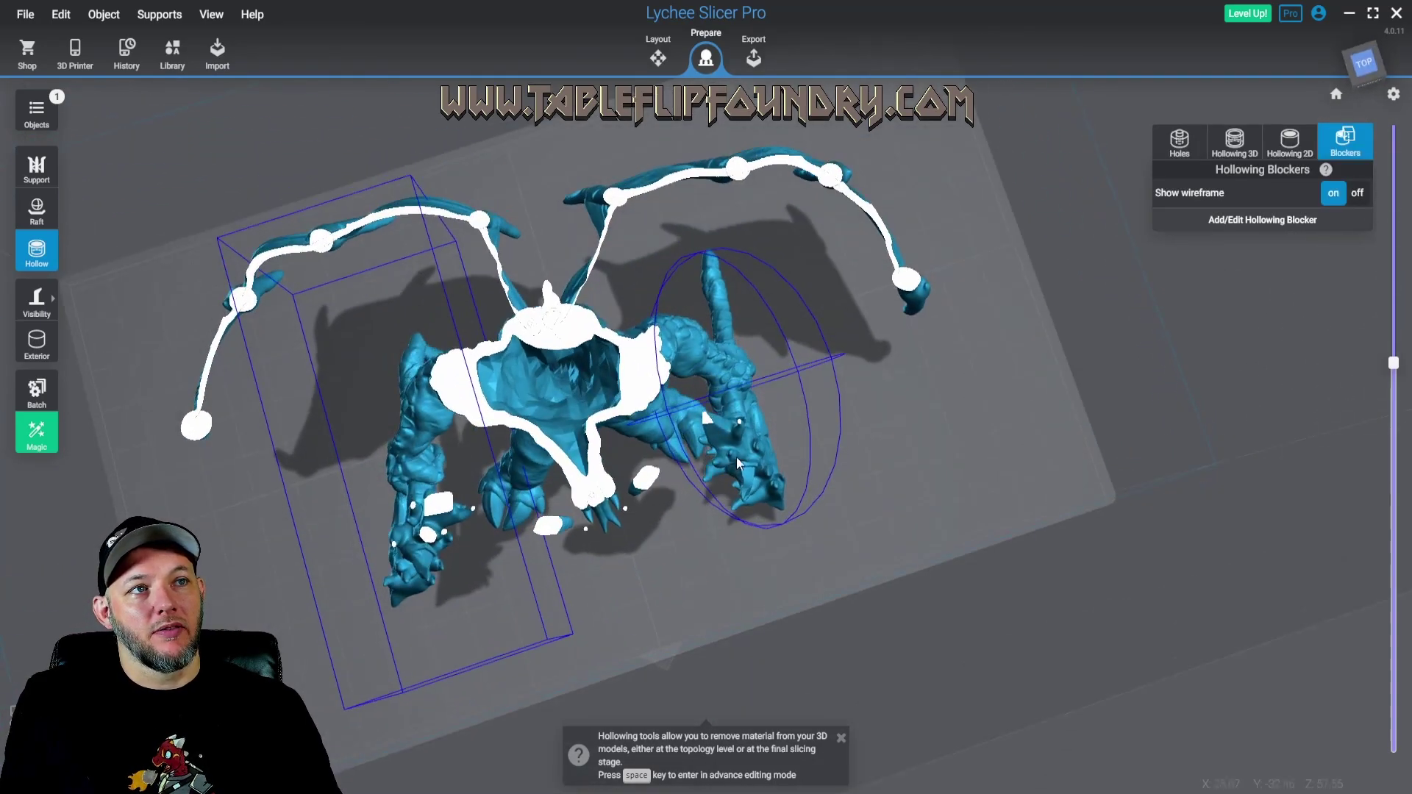
drag(1393, 362, 1383, 126)
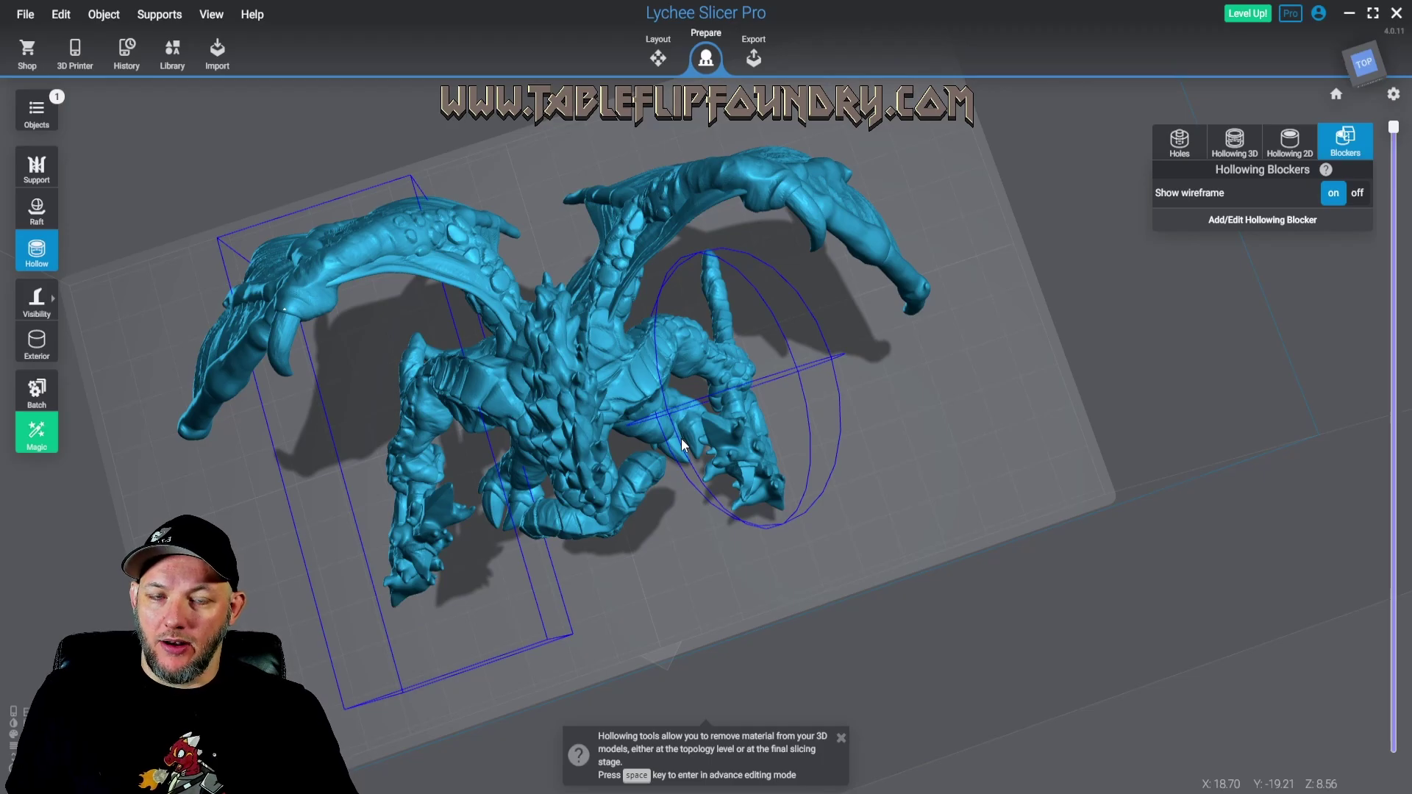
drag(681, 444, 710, 152)
scroll(805, 283, up, 5)
right_drag(805, 282, 736, 140)
scroll(735, 140, down, 5)
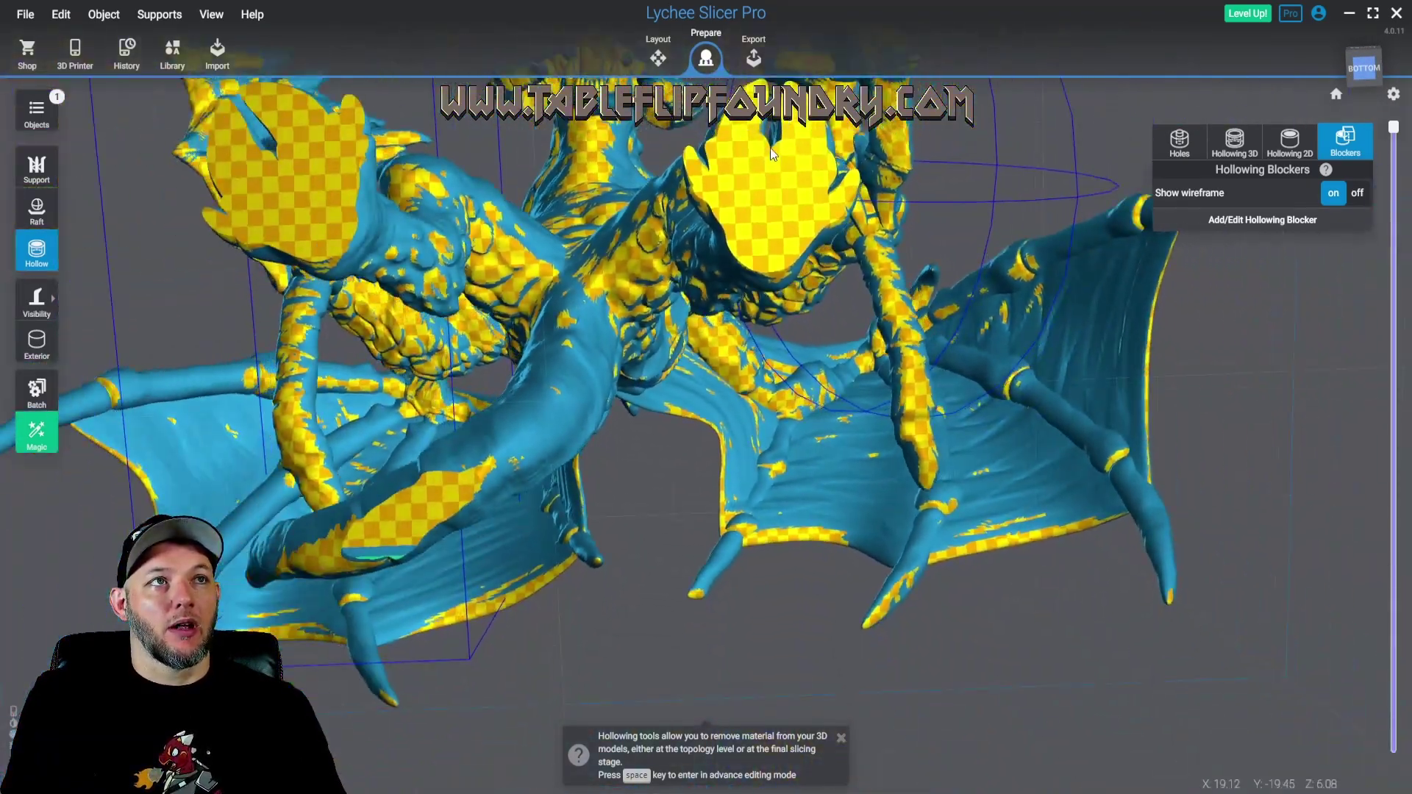
drag(770, 148, 757, 444)
scroll(1018, 408, down, 2)
drag(1018, 408, 1316, 72)
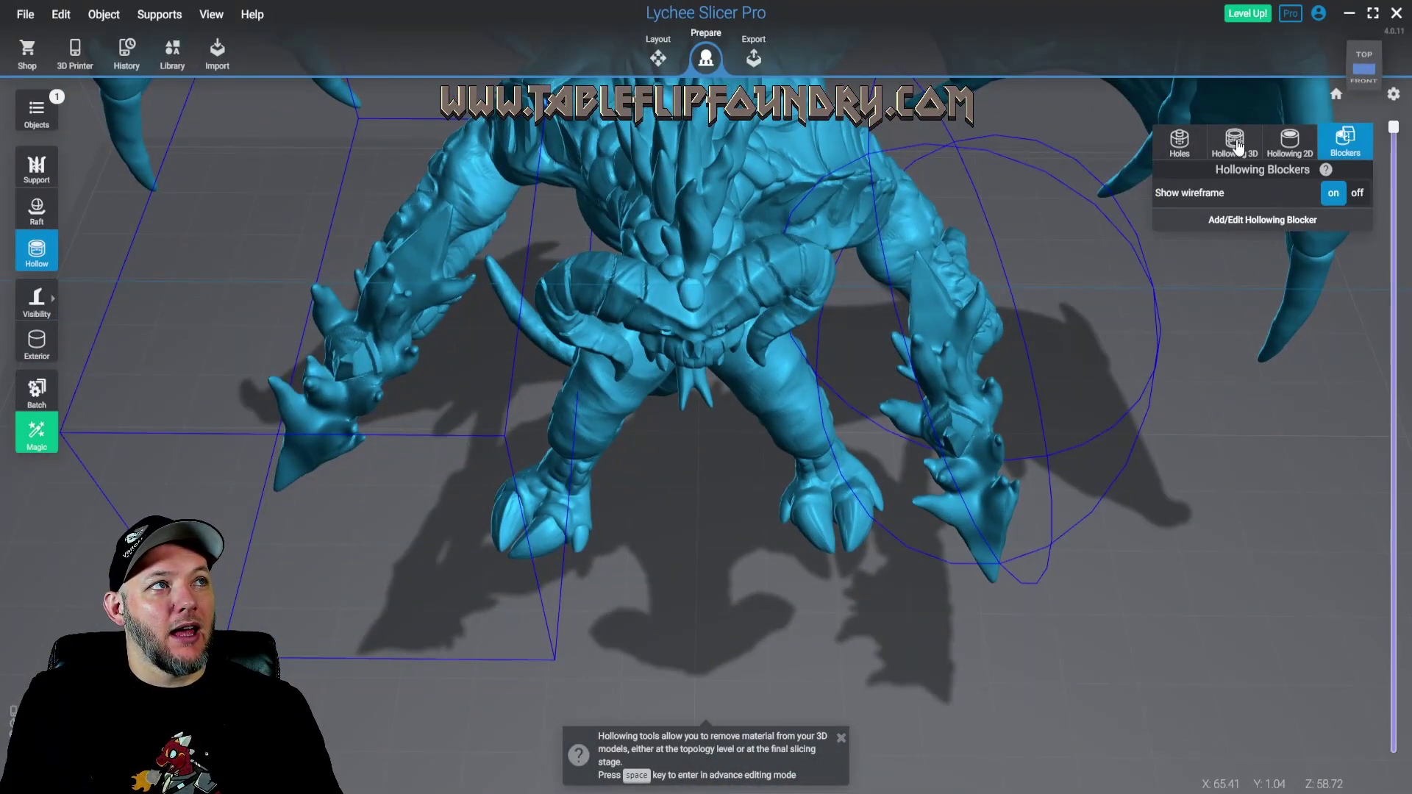
Place a 2 mm cylinder drain hole with 3 mm penetration inside the right foot's cavity, using a low cutaway
click(1178, 146)
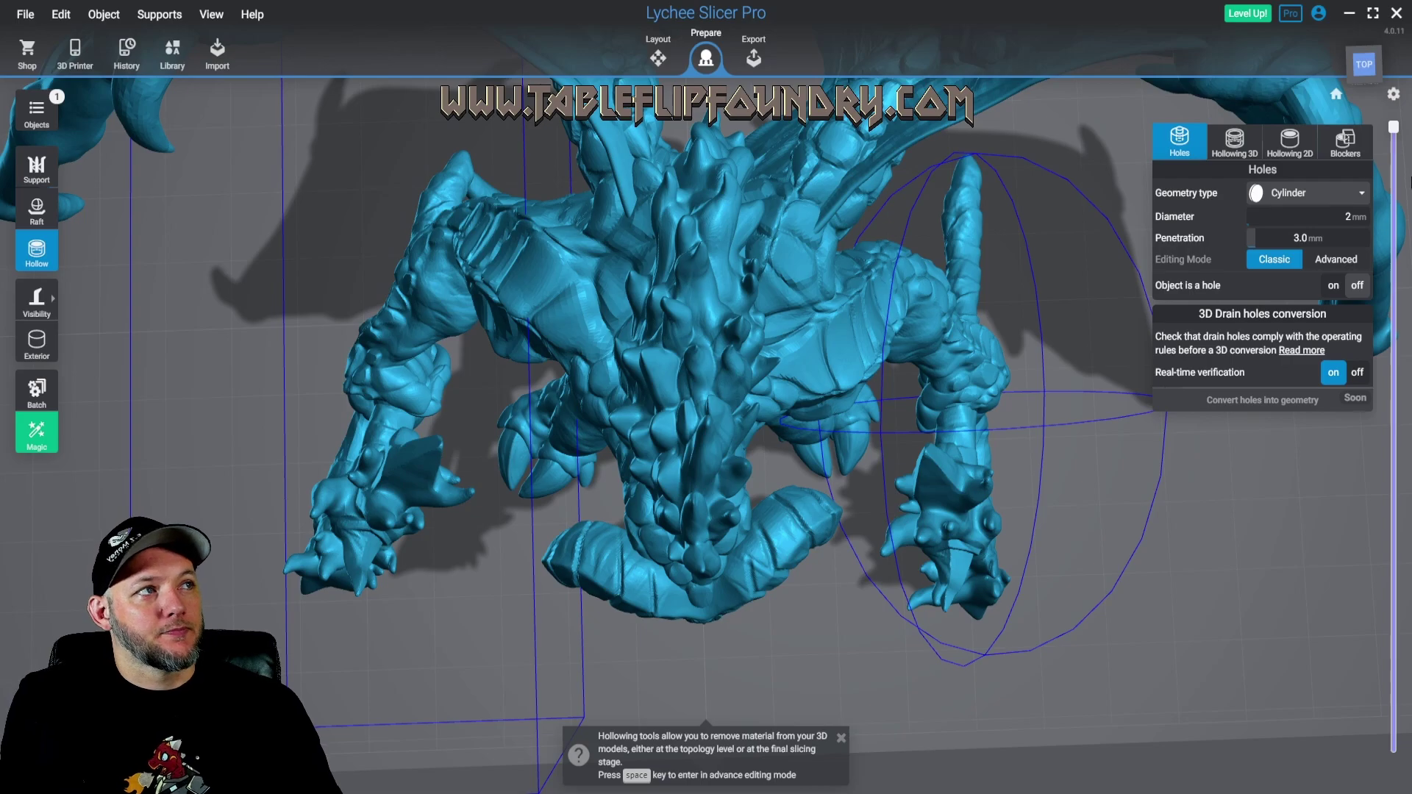
drag(1391, 133, 1408, 706)
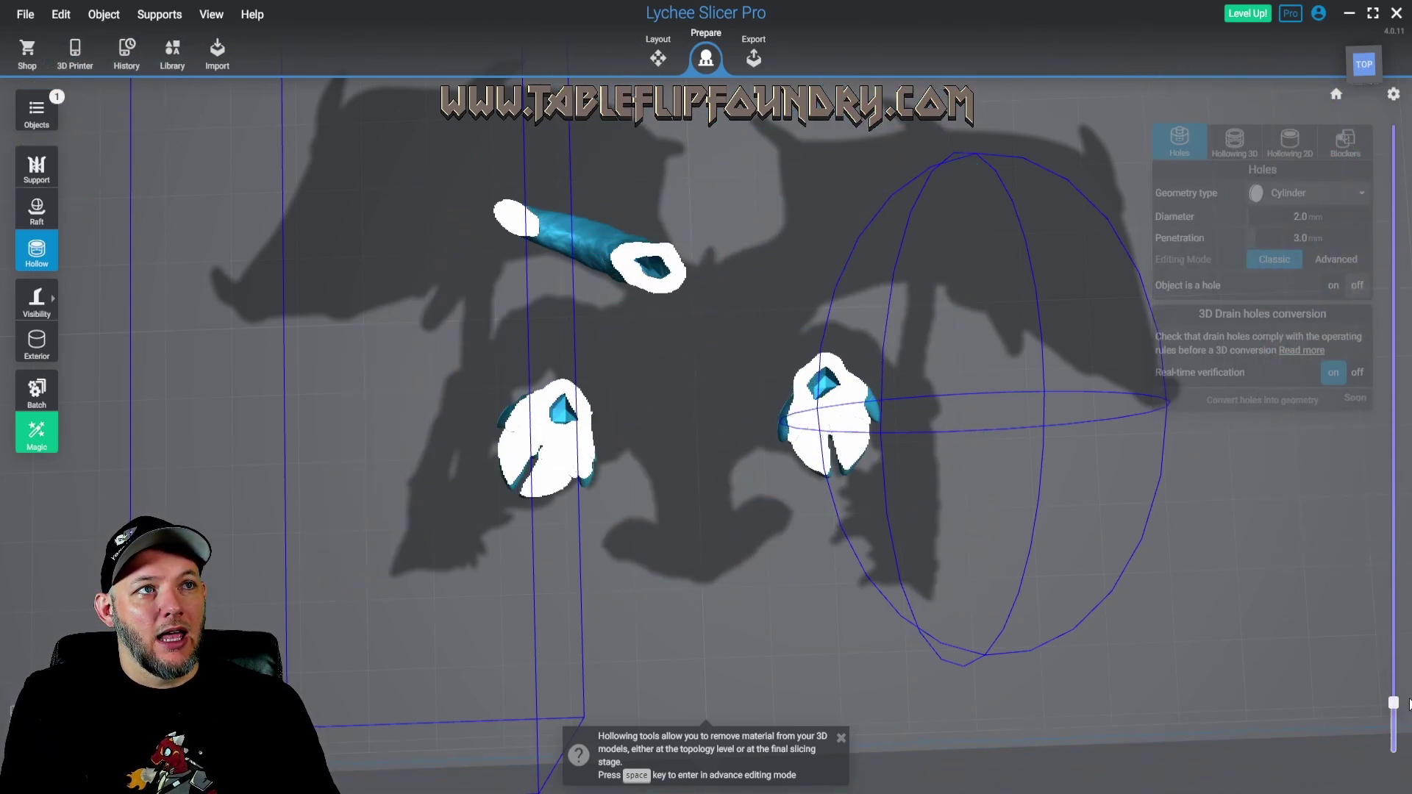
scroll(481, 421, up, 3)
scroll(481, 421, up, 5)
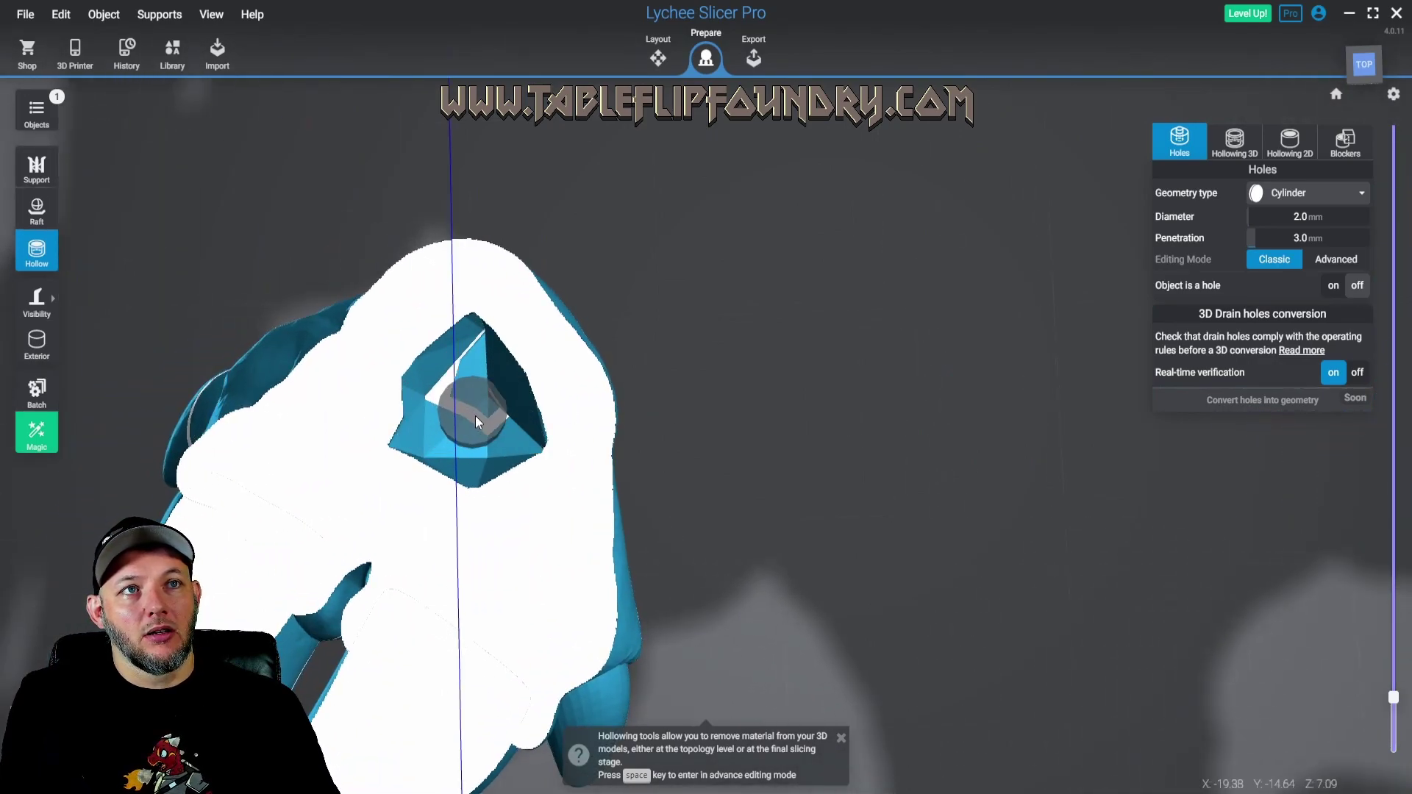
click(479, 416)
Add a matching 2 mm drain hole inside the left foot's cavity
scroll(750, 411, down, 7)
middle_drag(810, 409, 408, 482)
scroll(649, 407, up, 5)
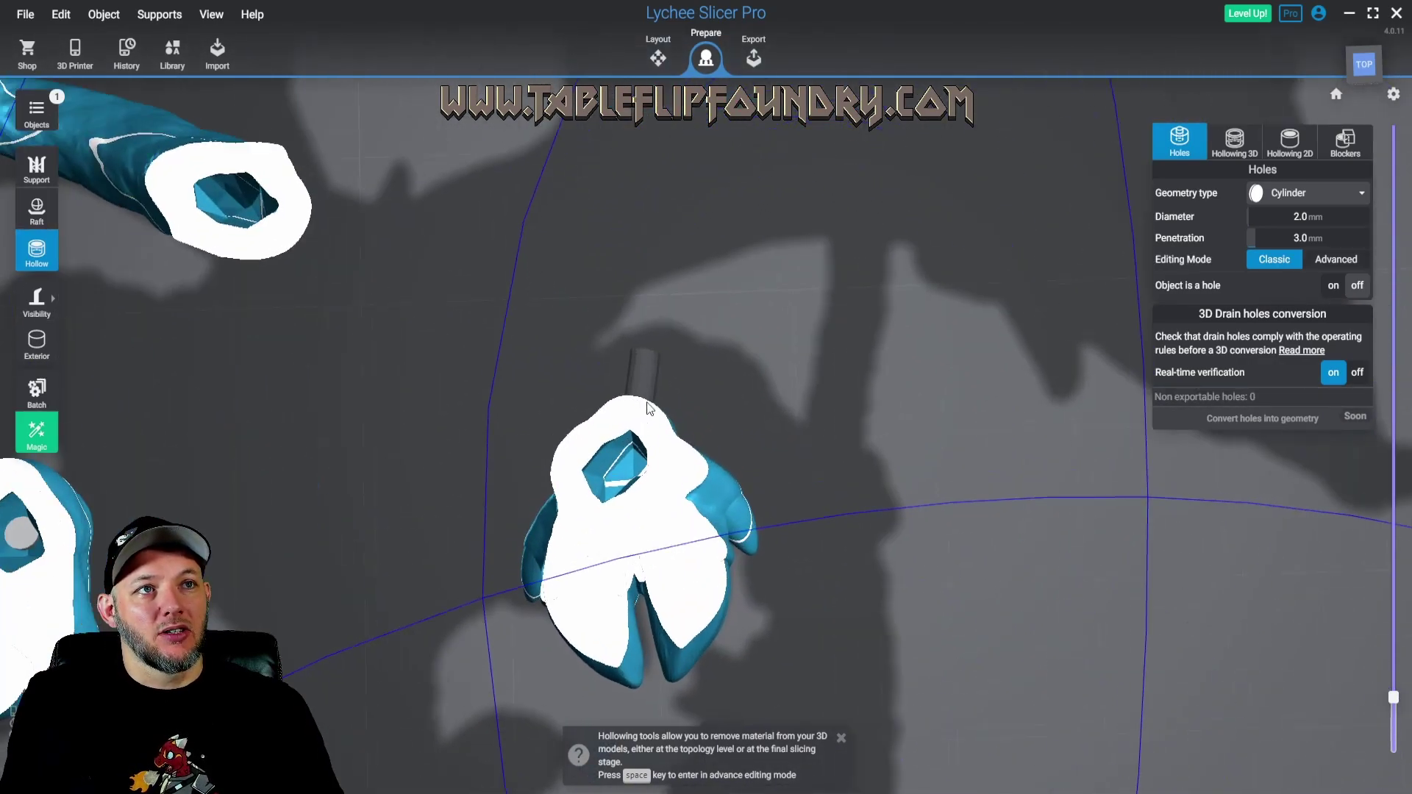
scroll(574, 506, down, 8)
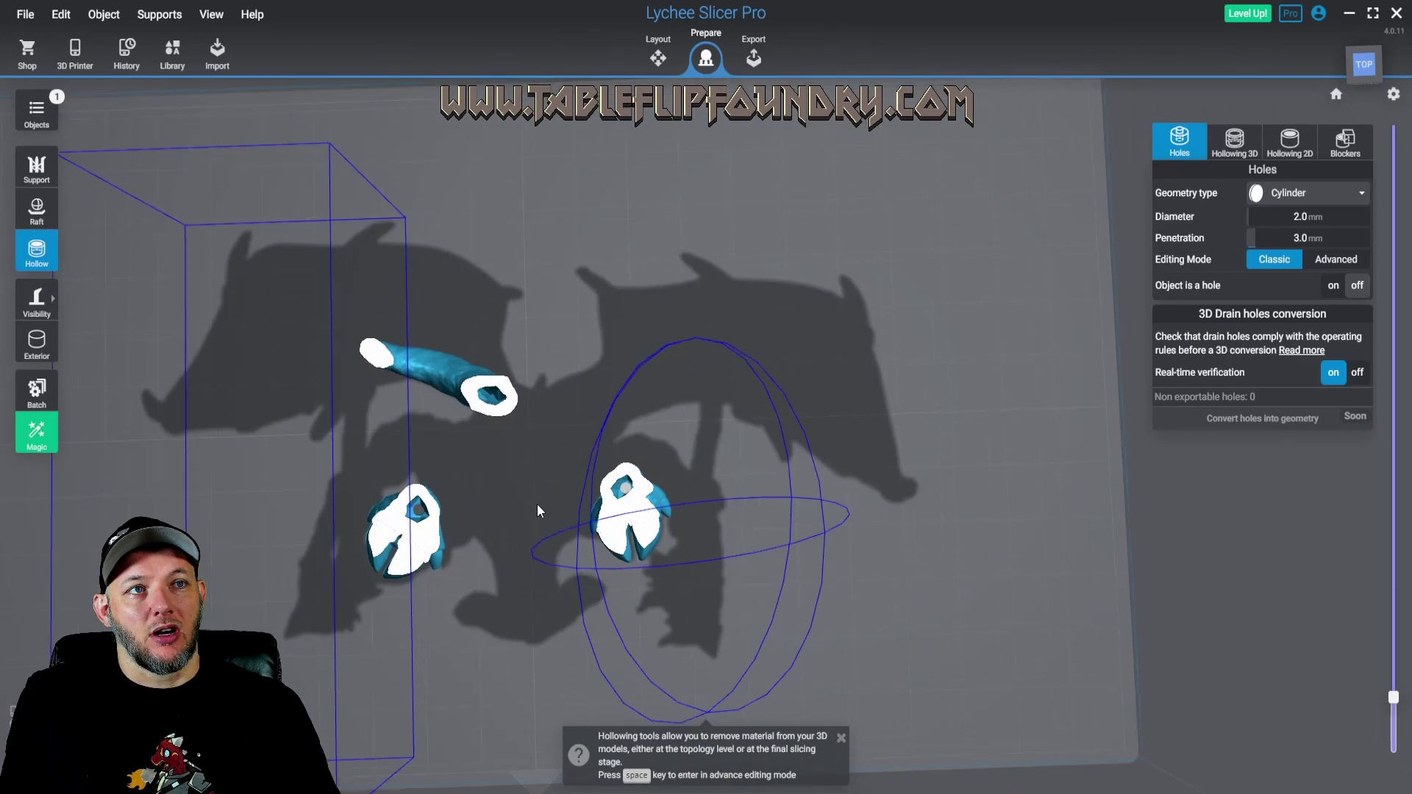
Try adding four more 2 mm drain holes on the left foot's sole, one near the toes and three around the existing hole
right_drag(559, 545, 658, 158)
scroll(625, 294, up, 10)
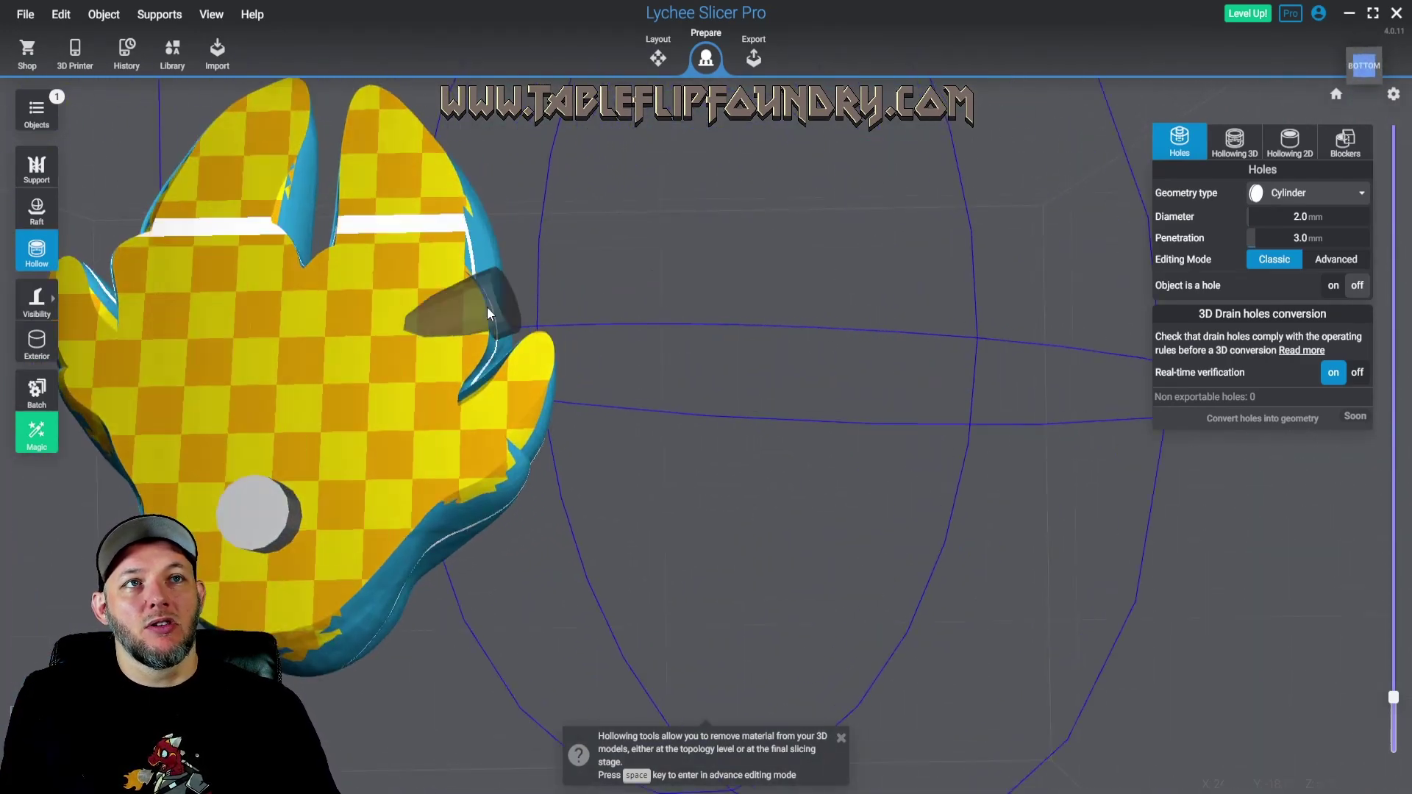
click(390, 286)
middle_drag(347, 354, 630, 256)
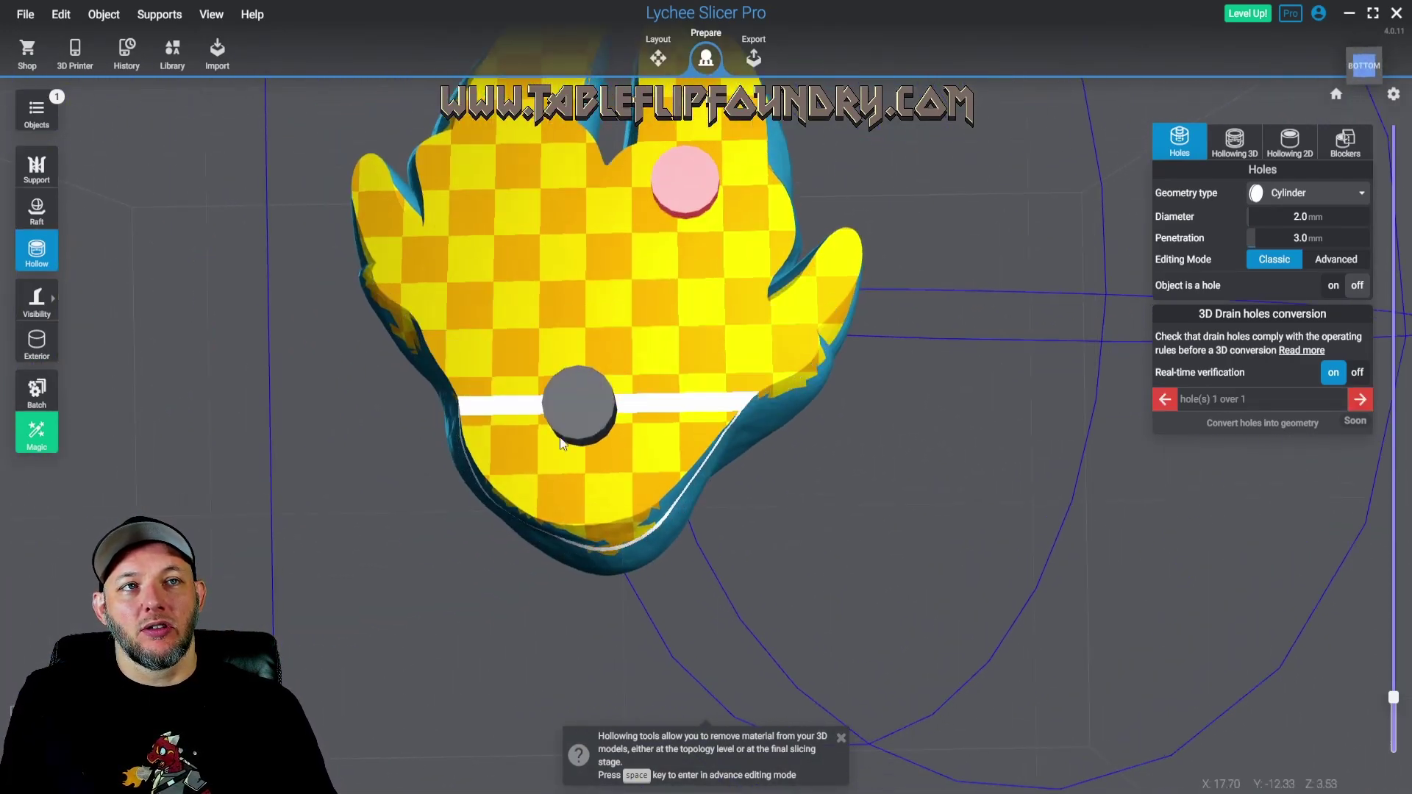
click(507, 349)
click(658, 396)
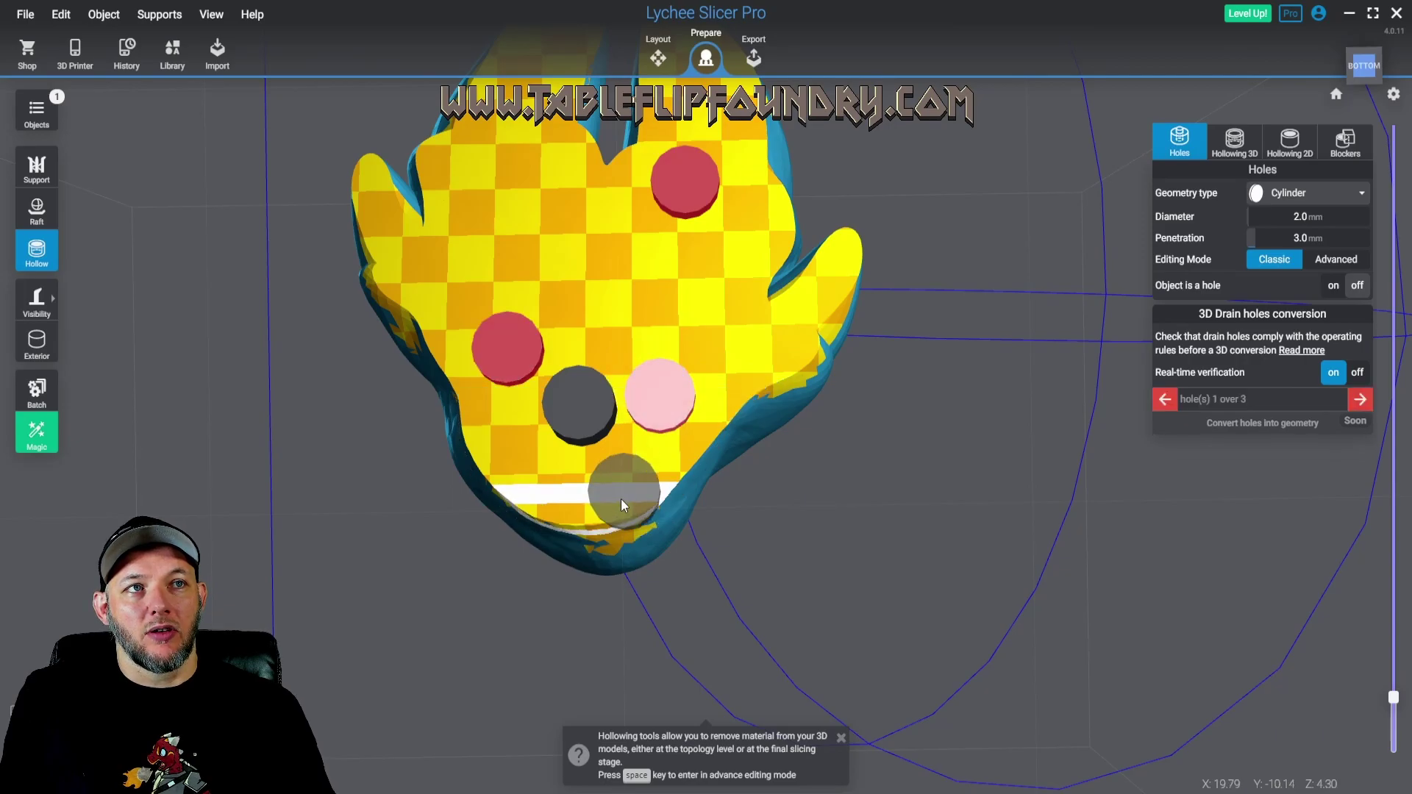
click(542, 471)
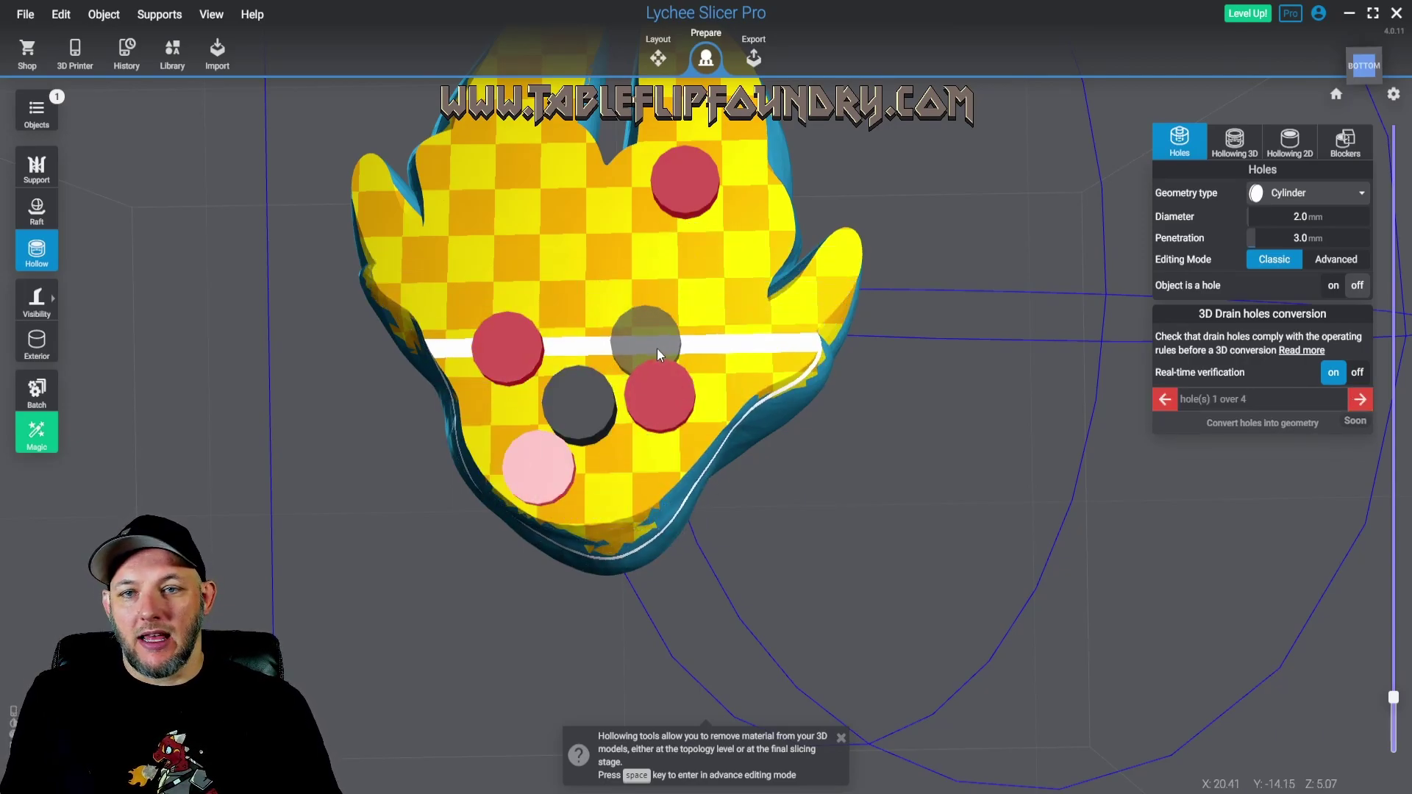
Delete the four extra holes from the left foot's sole, keeping the one under the cavity
right_click(531, 460)
right_click(507, 347)
right_click(659, 395)
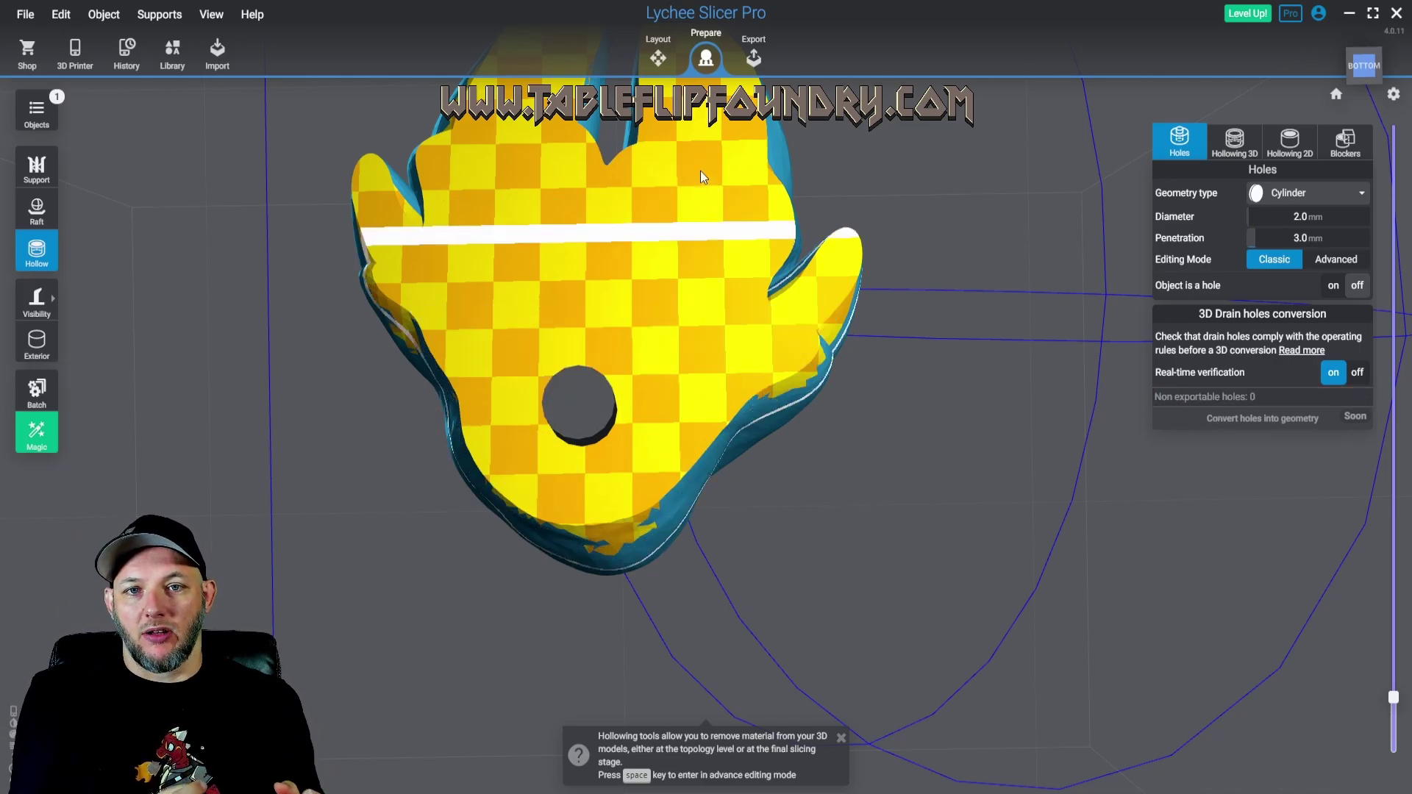
Lower the cutaway to the base of the tail and place a 2 mm drain hole within the tail cavity
right_drag(700, 170, 603, 586)
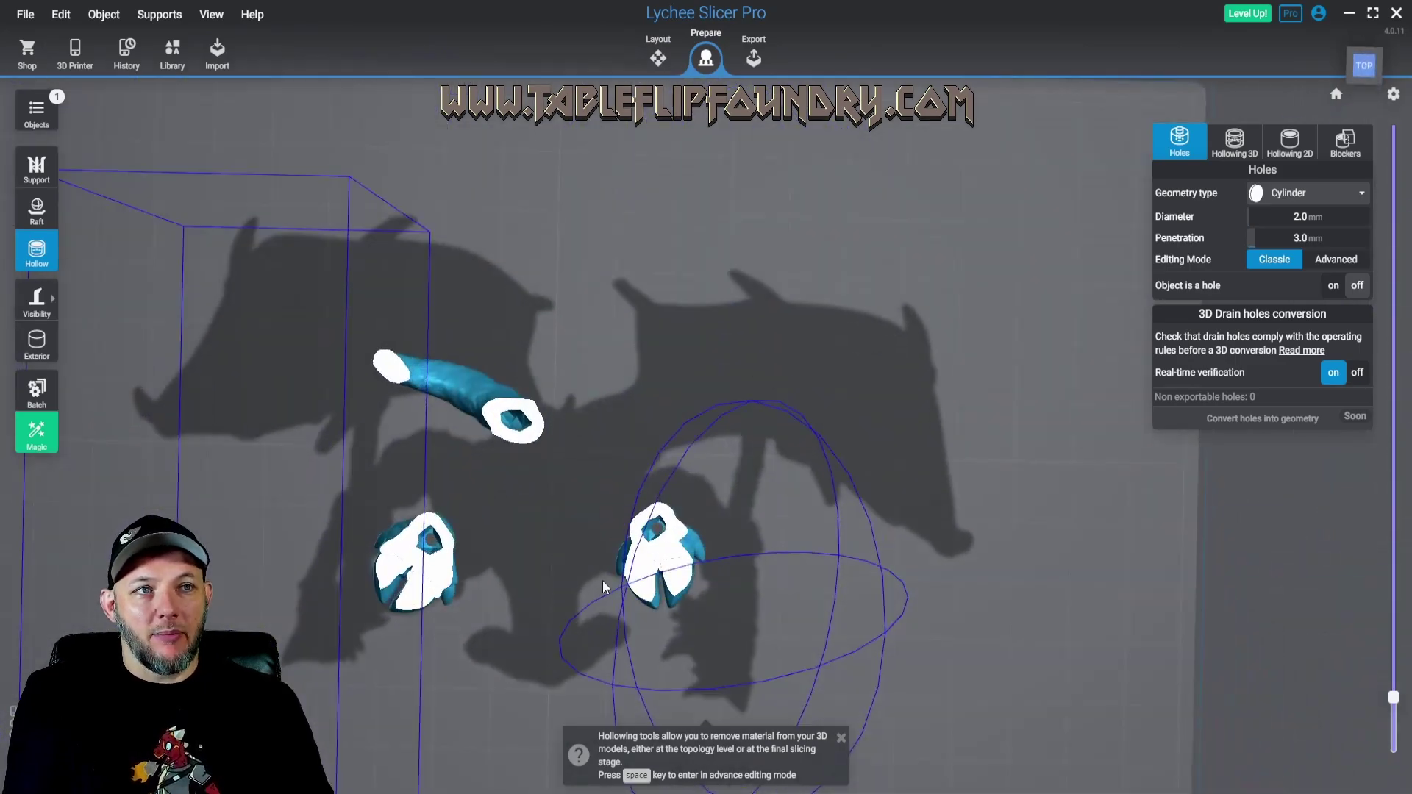
scroll(630, 561, up, 5)
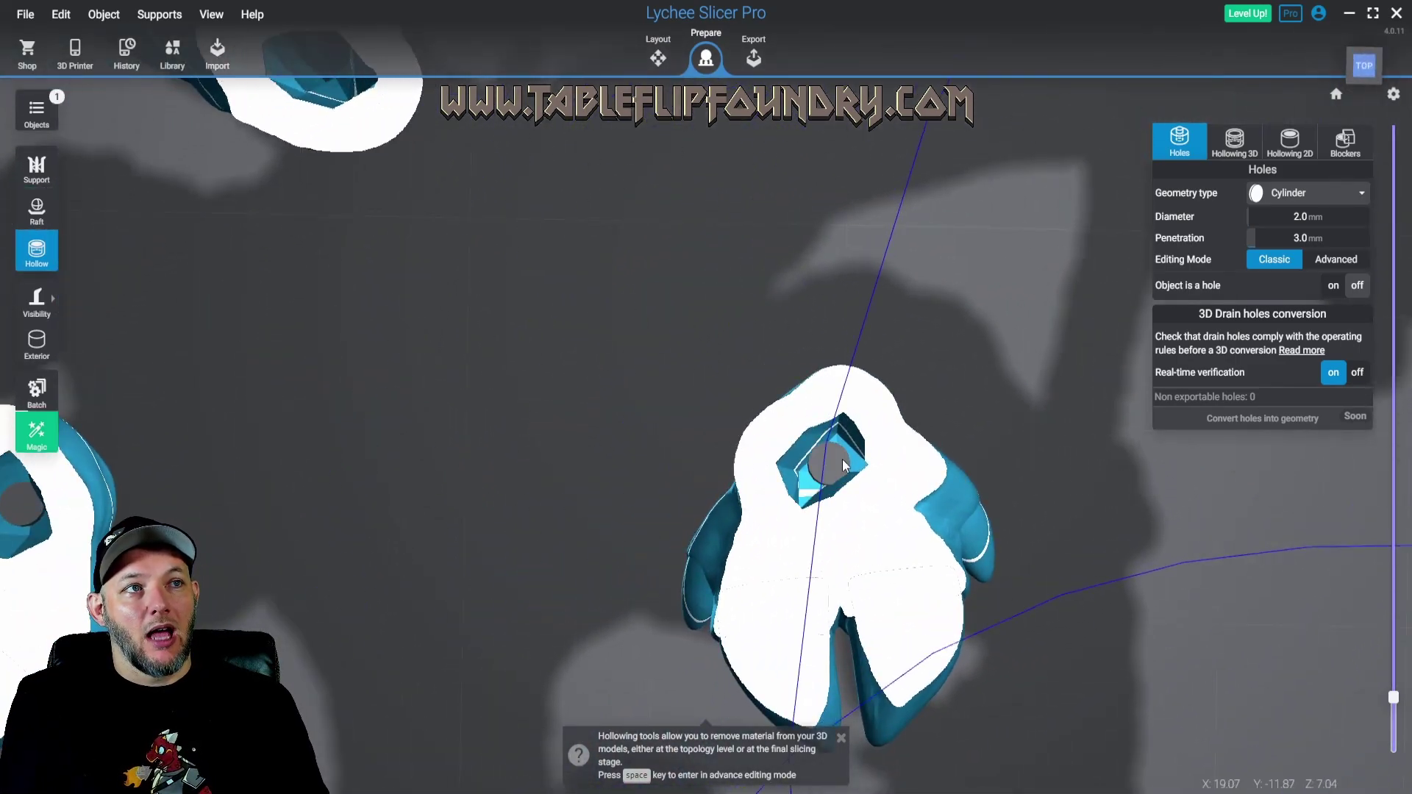
middle_drag(759, 489, 968, 390)
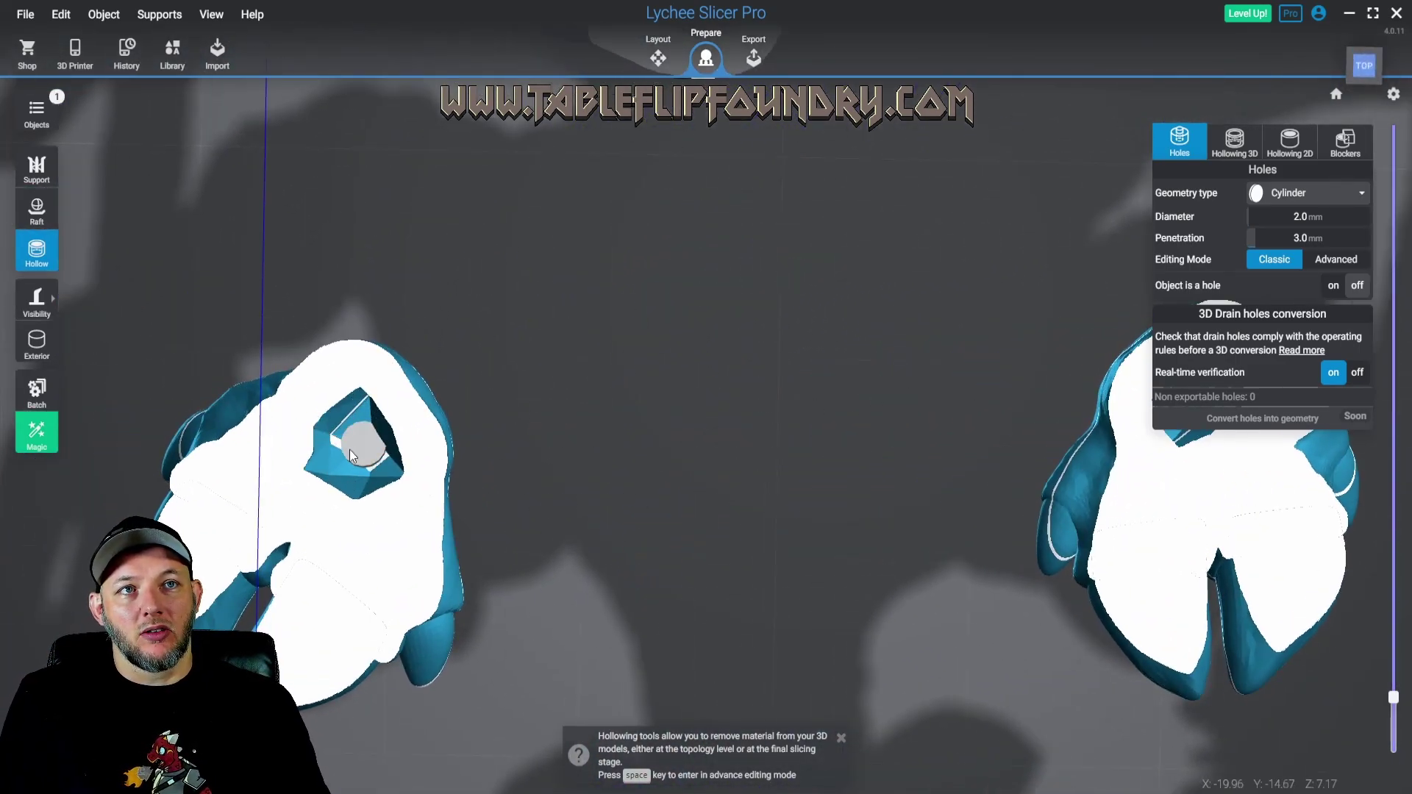
scroll(630, 507, down, 5)
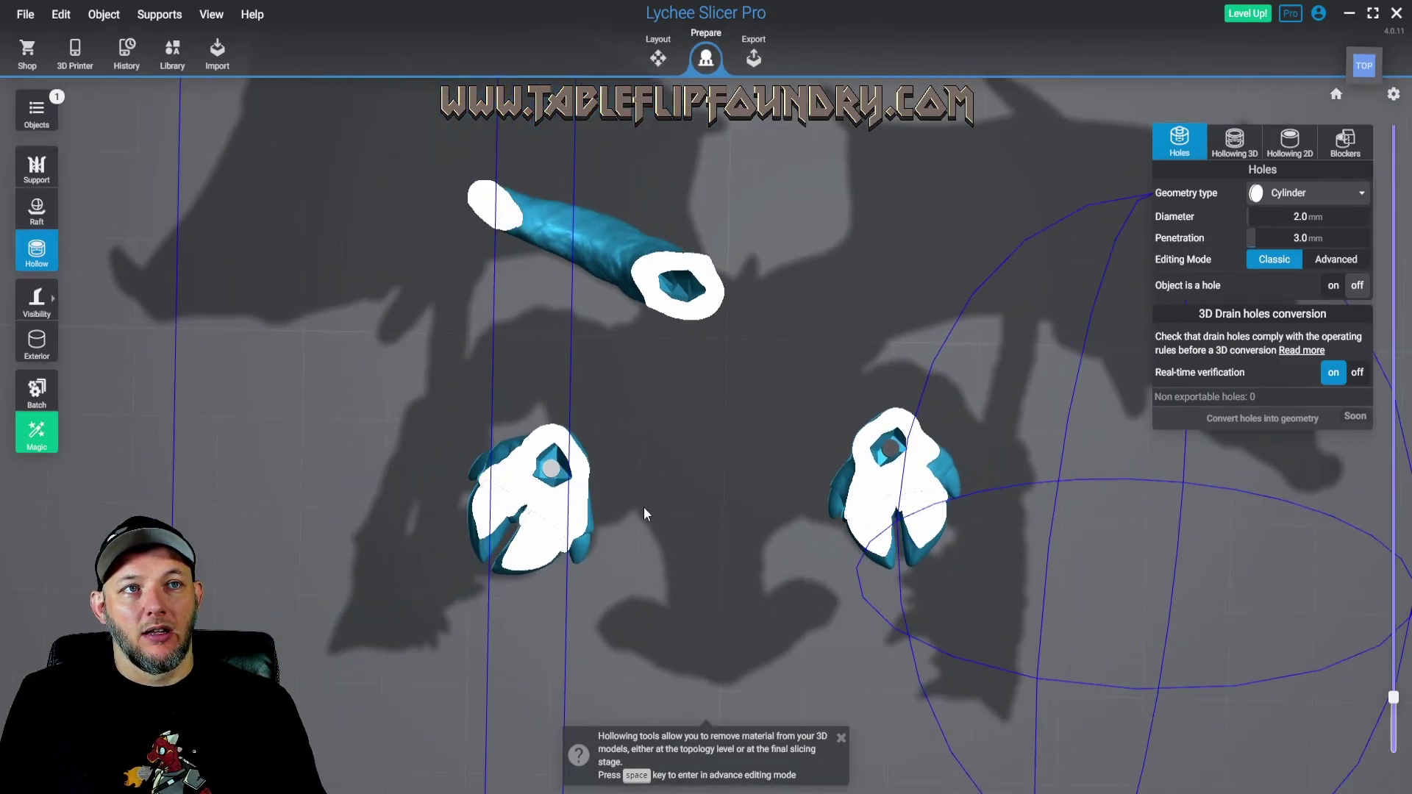
drag(622, 488, 656, 475)
drag(1393, 697, 1394, 728)
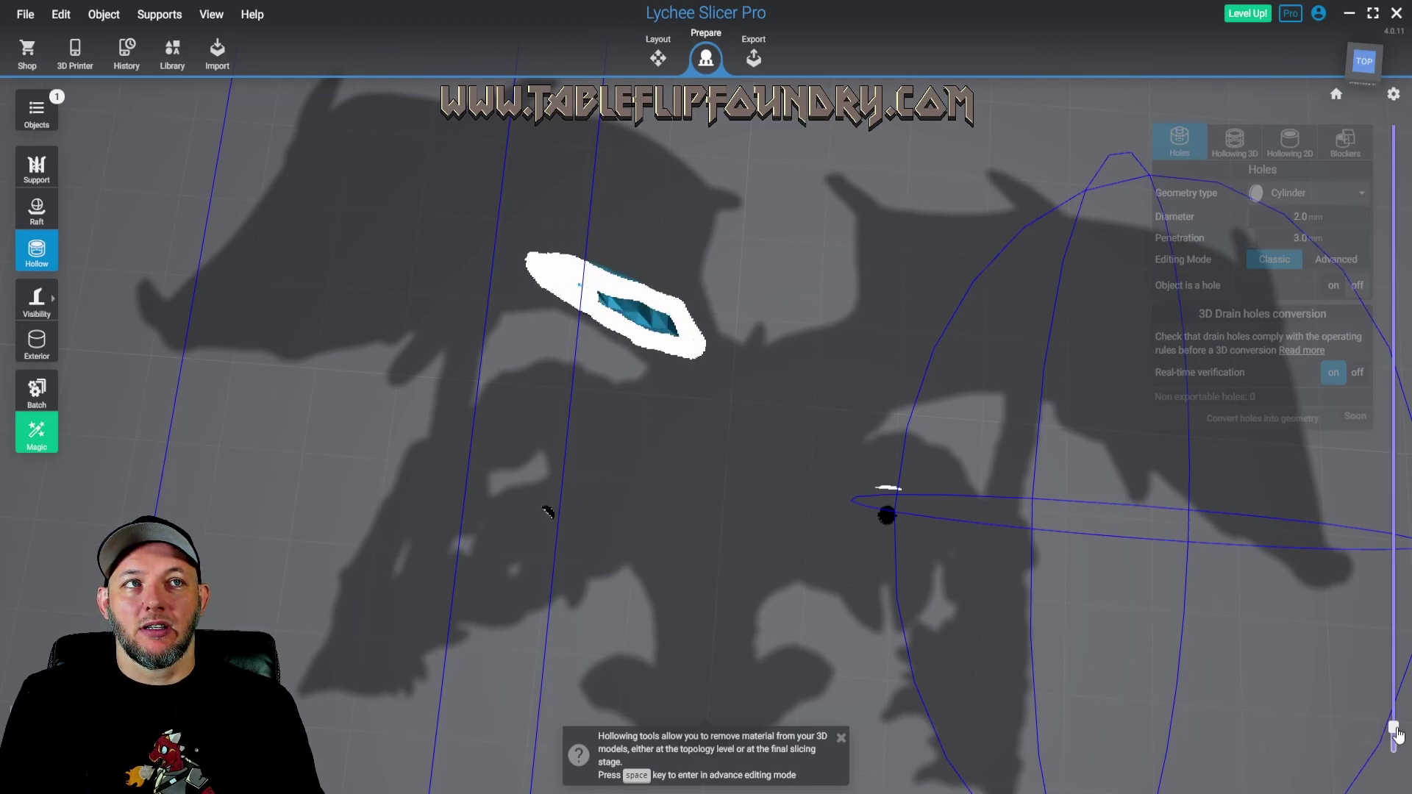
drag(446, 128, 679, 606)
scroll(679, 606, up, 5)
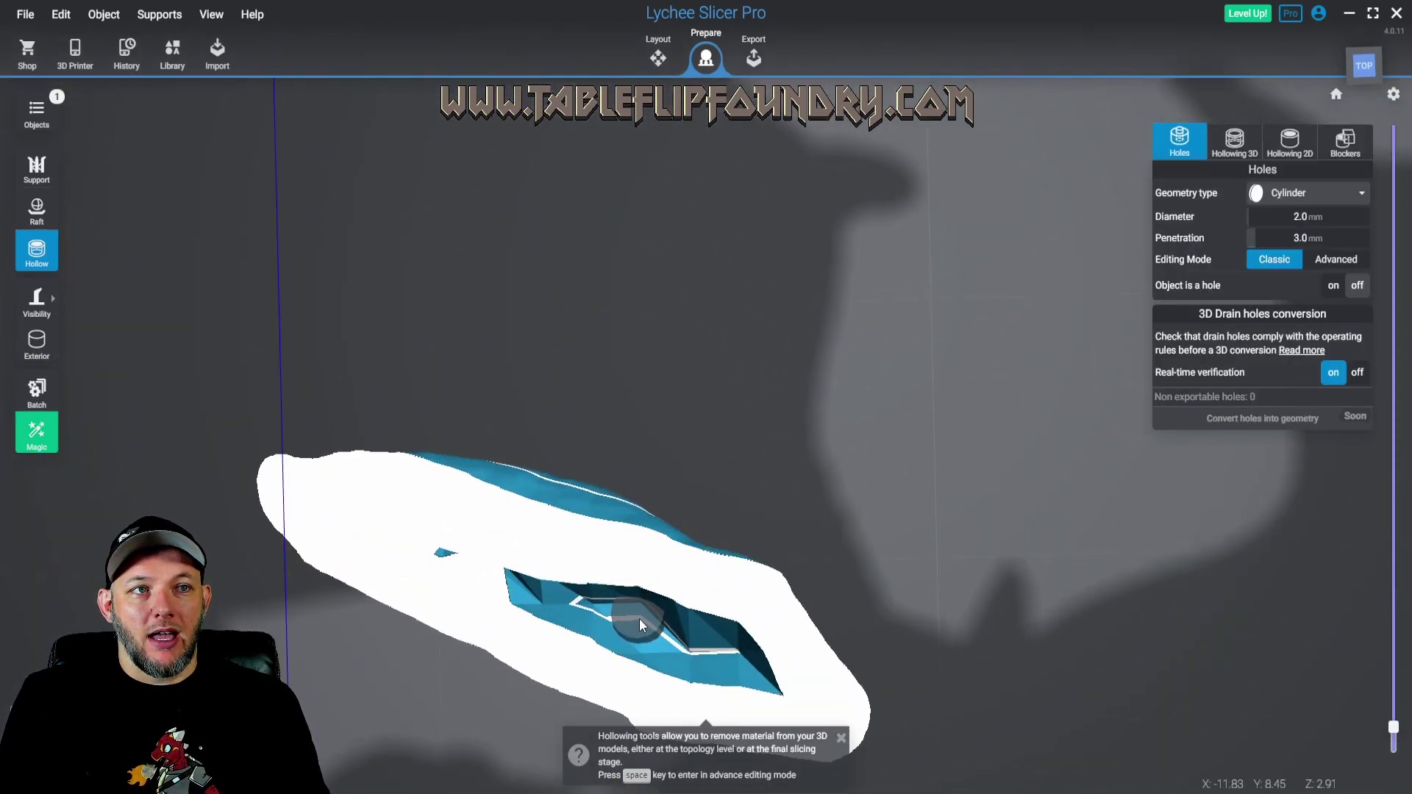
click(639, 625)
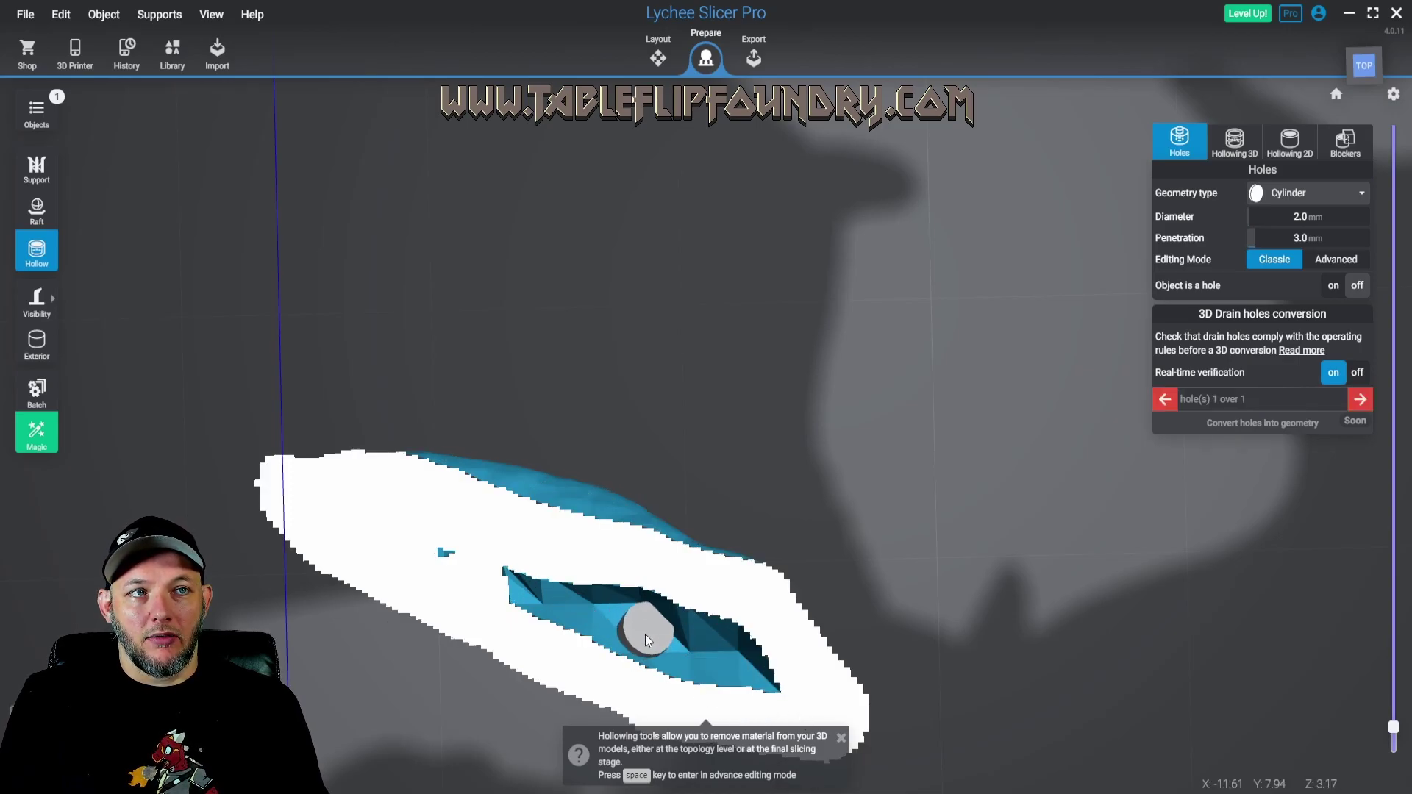
mouse_move(647, 639)
mouse_down()
mouse_move(523, 586)
mouse_move(637, 638)
mouse_up()
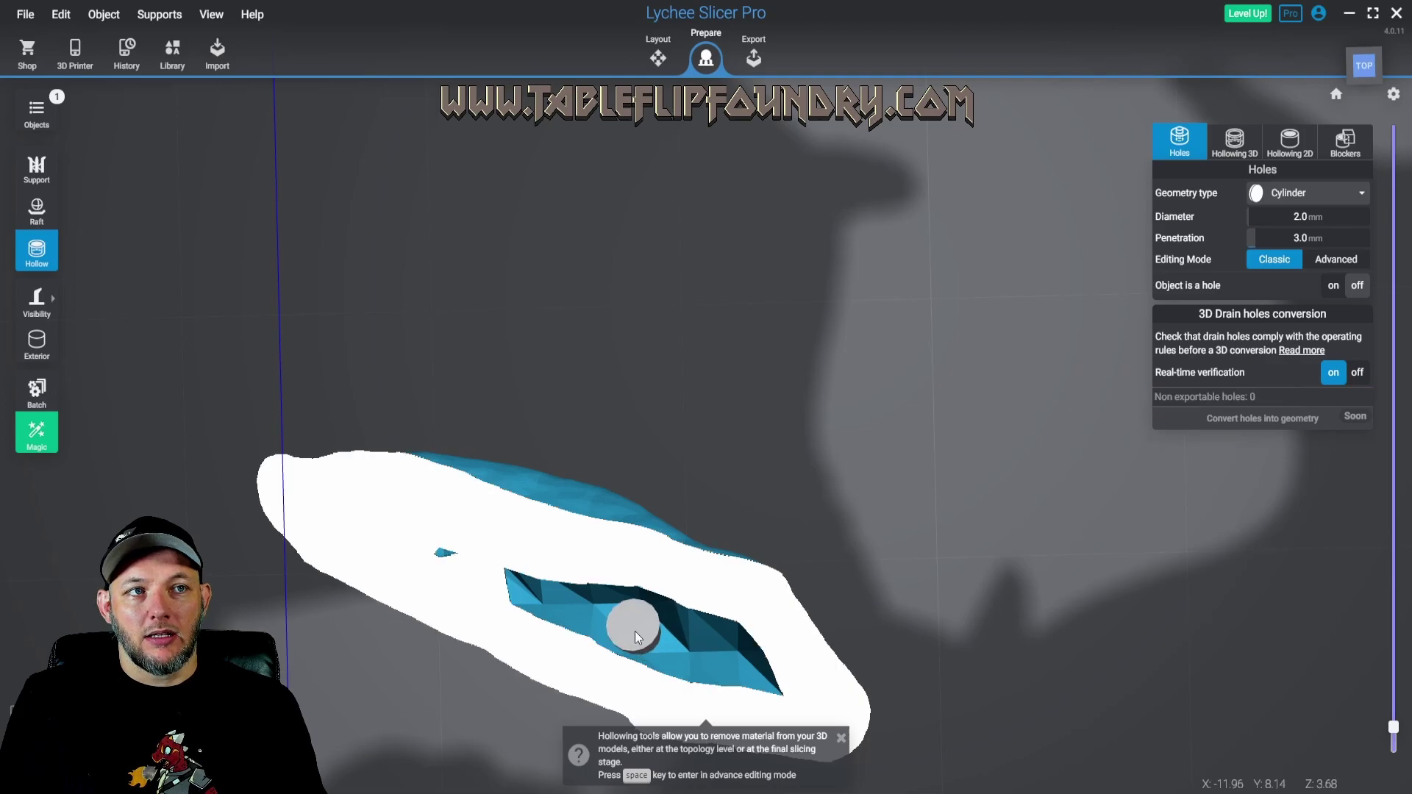
Adjust the tail's drain hole from the underside and check where it opens inside the tail cavity
scroll(811, 652, down, 10)
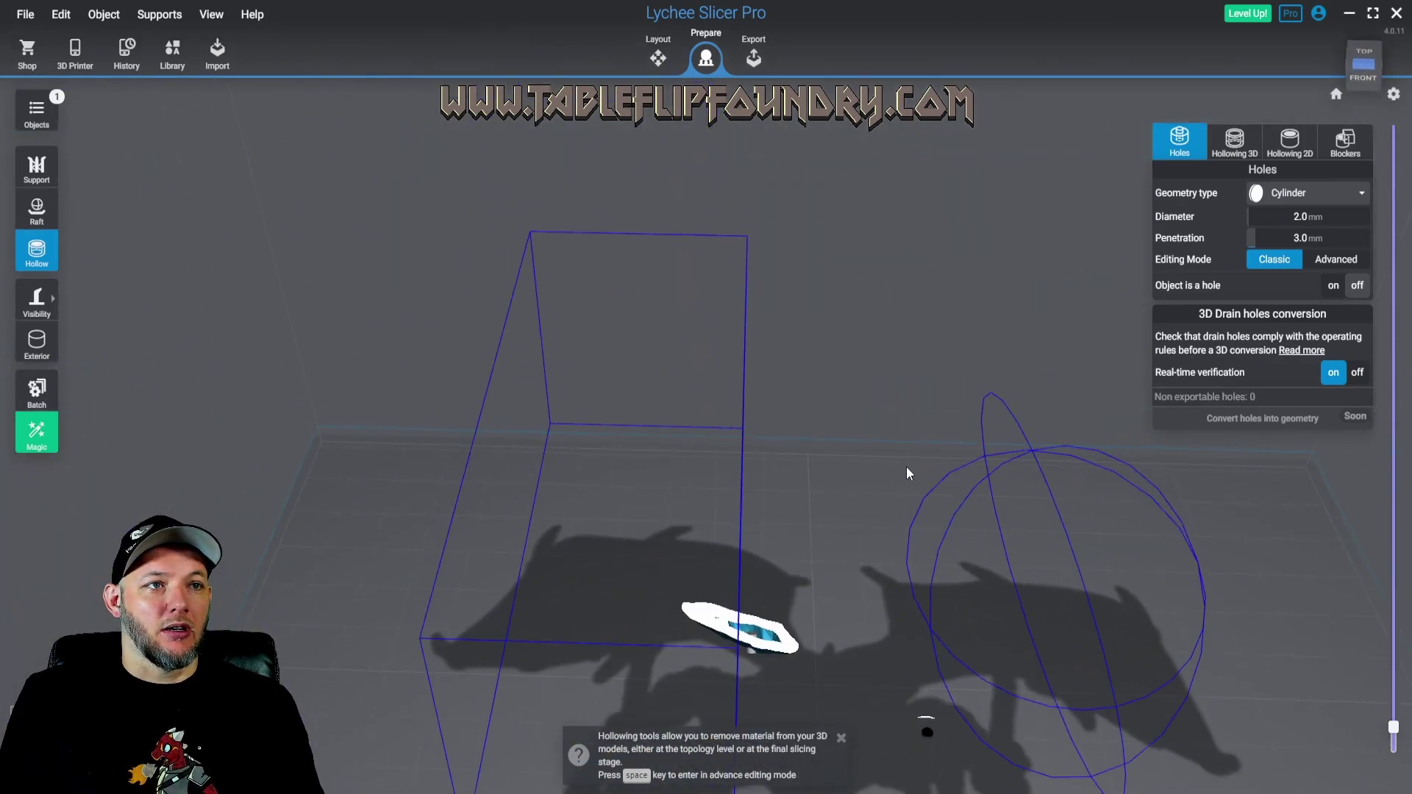
drag(910, 476, 522, 515)
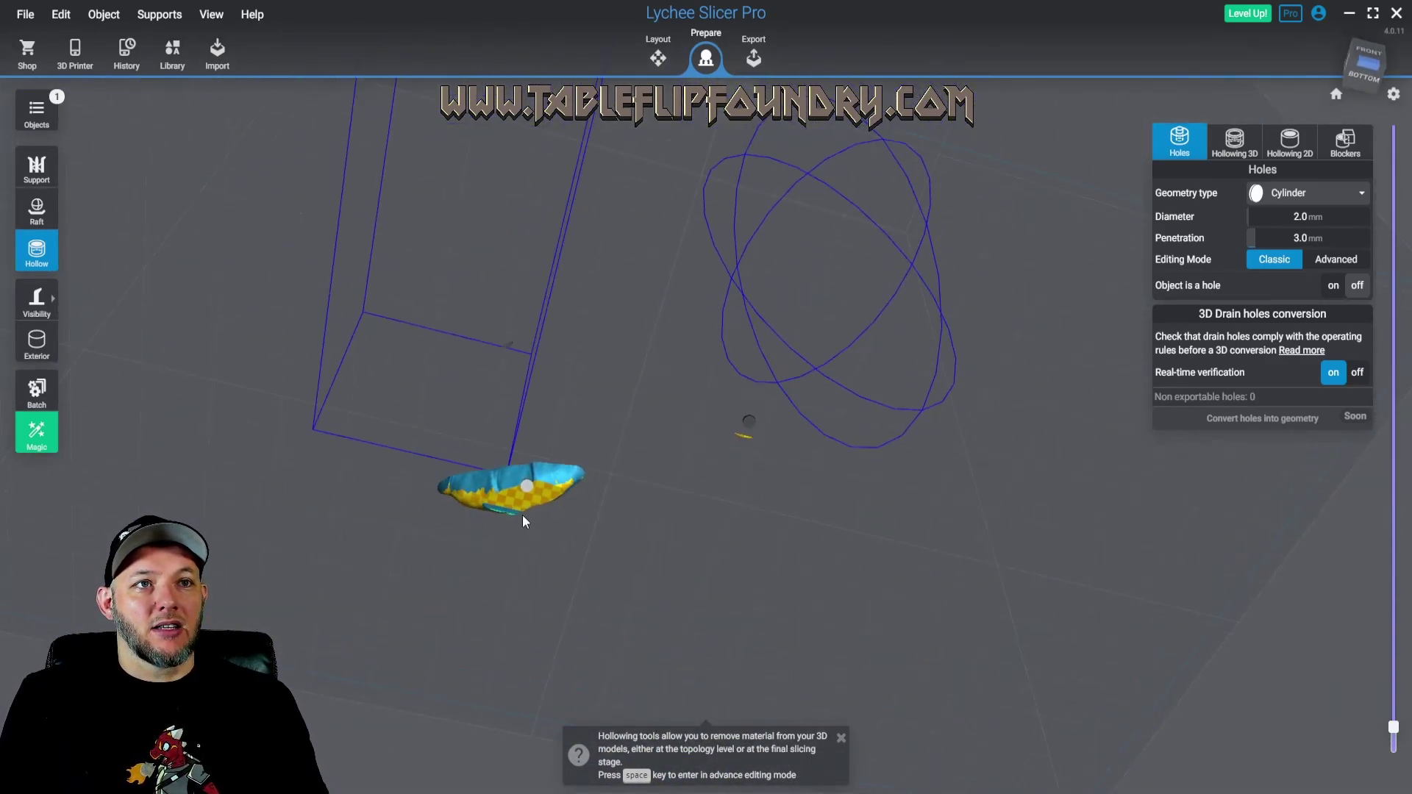
scroll(500, 530, up, 5)
right_drag(484, 536, 677, 673)
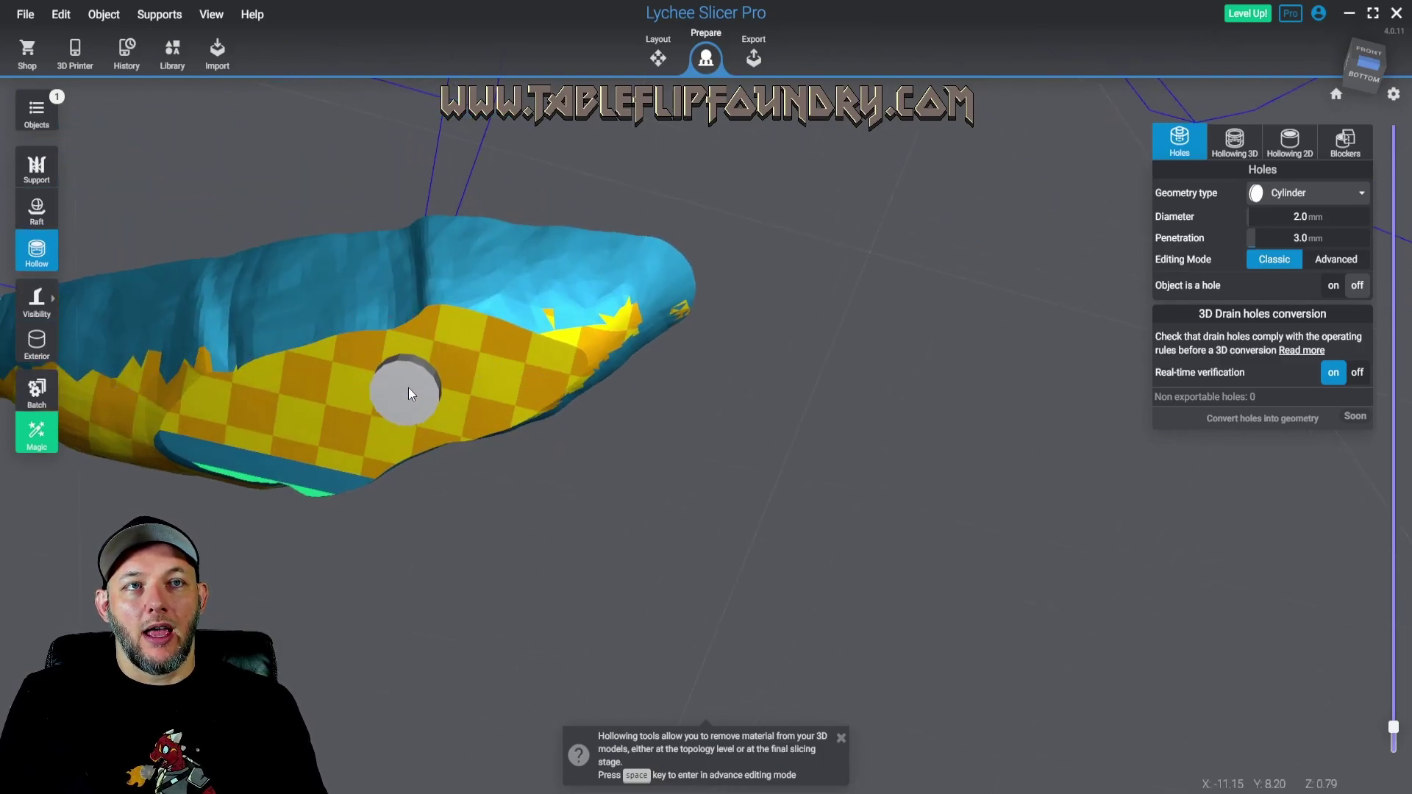
click(408, 392)
drag(463, 320, 594, 590)
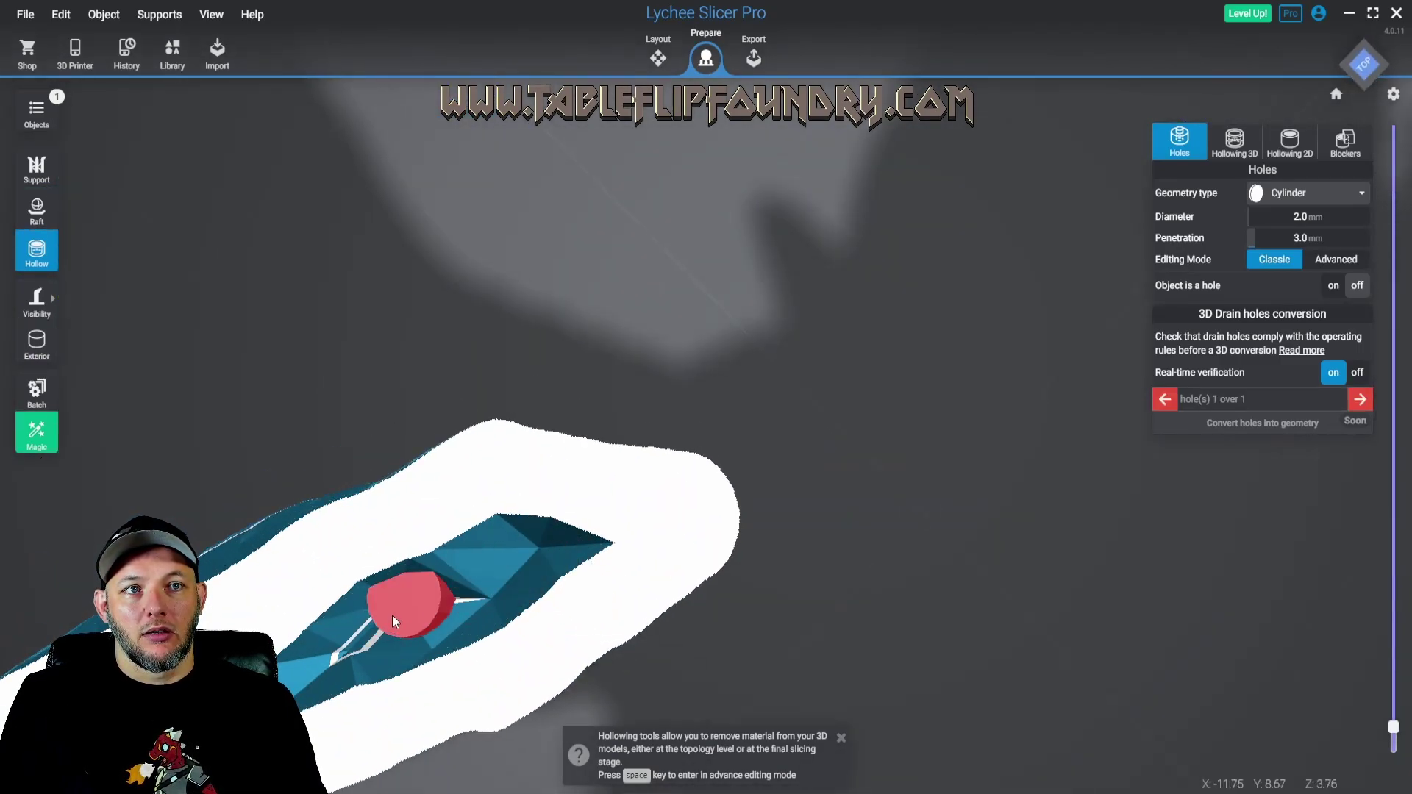
drag(409, 629, 567, 611)
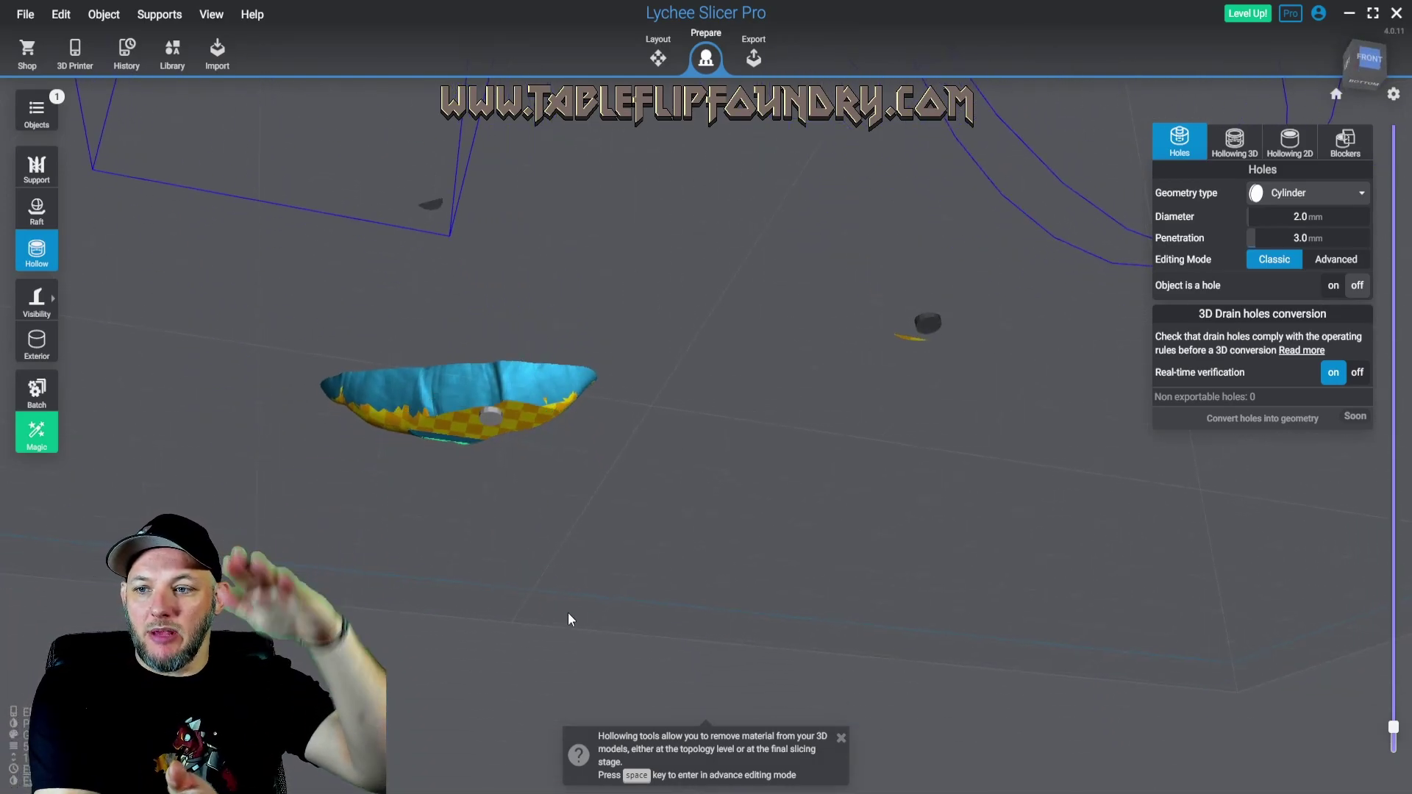
drag(543, 598, 576, 619)
click(483, 460)
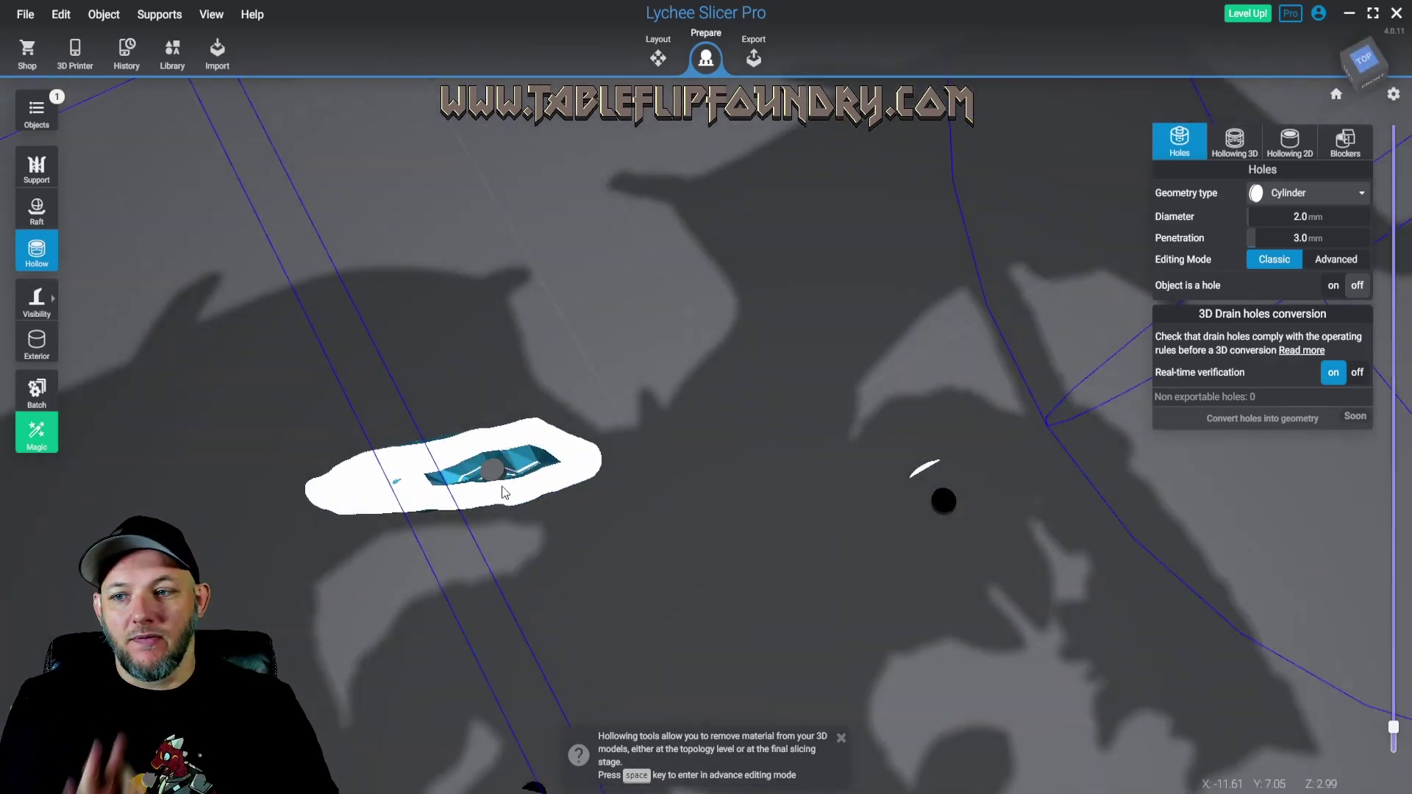
Raise the cutaway into the torso and examine how the body cavity leads down toward the legs
drag(1392, 728, 1322, 457)
click(1316, 456)
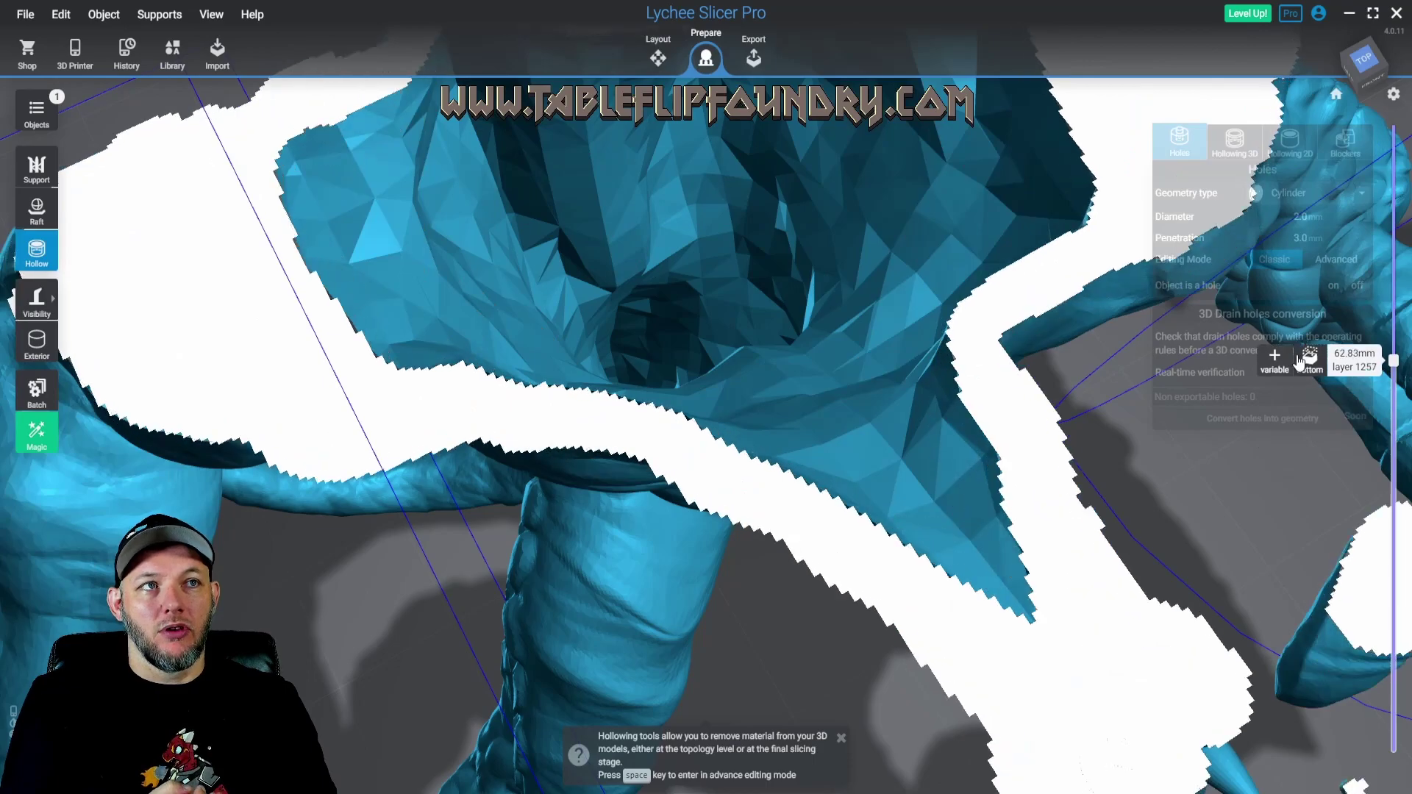
scroll(765, 258, up, 5)
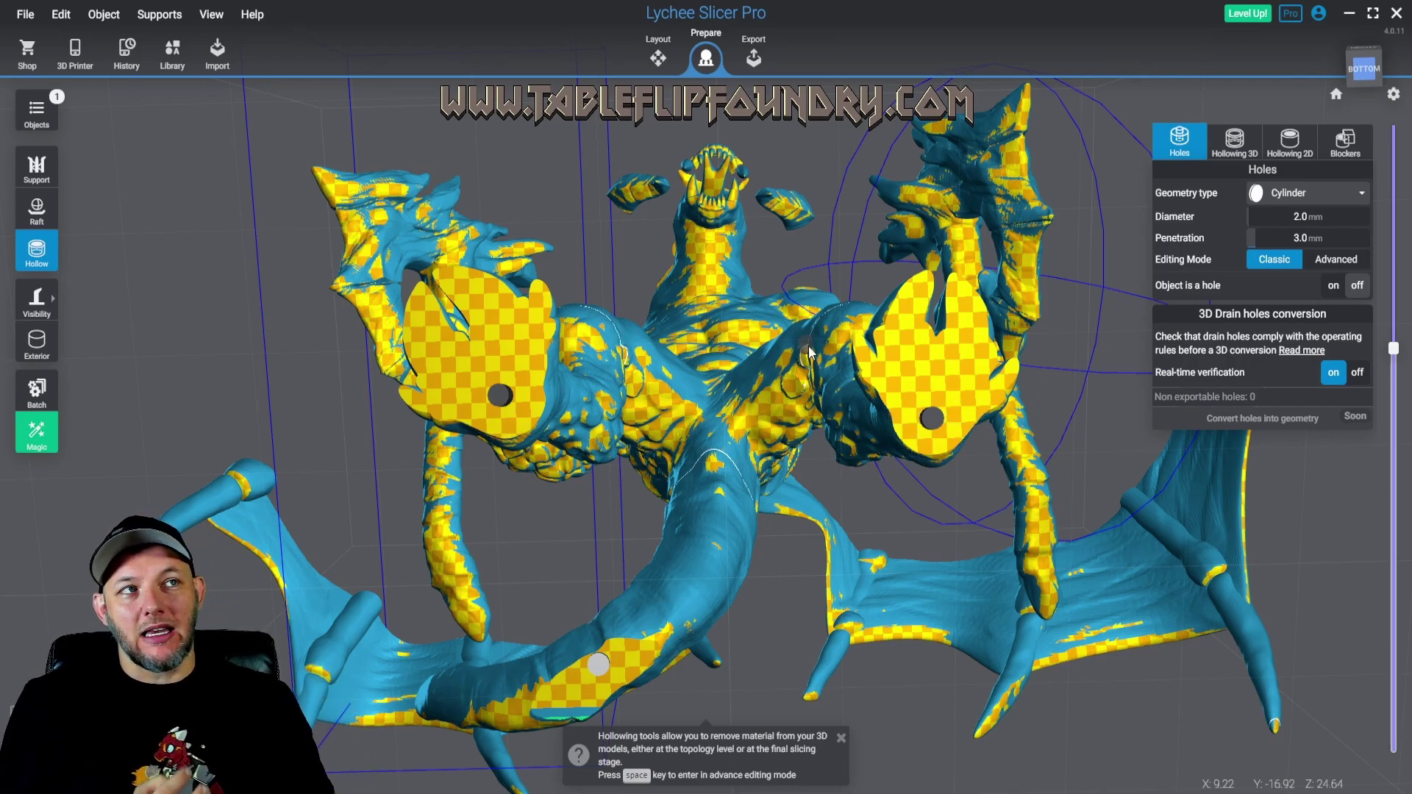
Enlarge the drain holes under both feet to 3 mm in diameter
drag(809, 353, 753, 674)
drag(673, 616, 612, 474)
scroll(728, 625, up, 4)
right_drag(731, 627, 640, 287)
scroll(816, 433, up, 2)
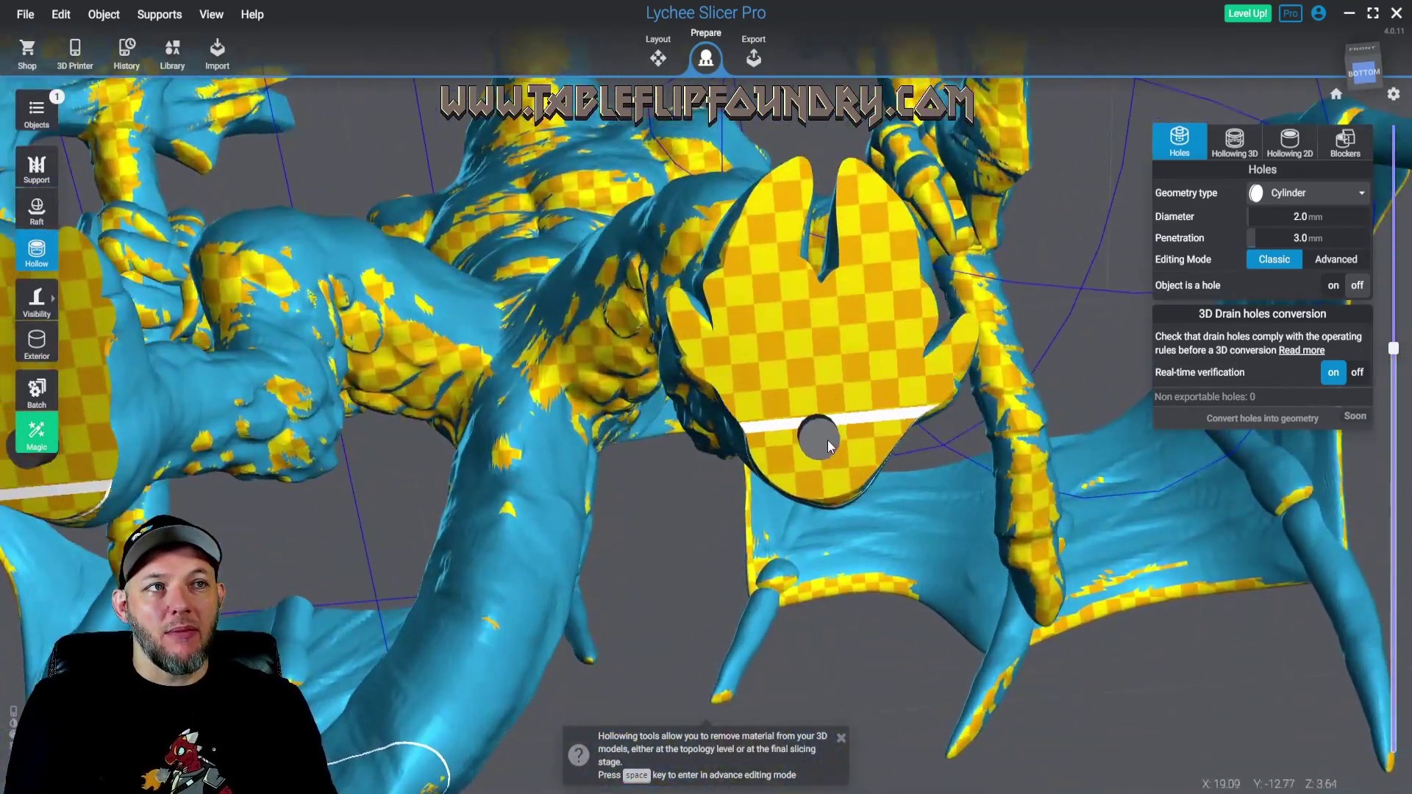
click(828, 444)
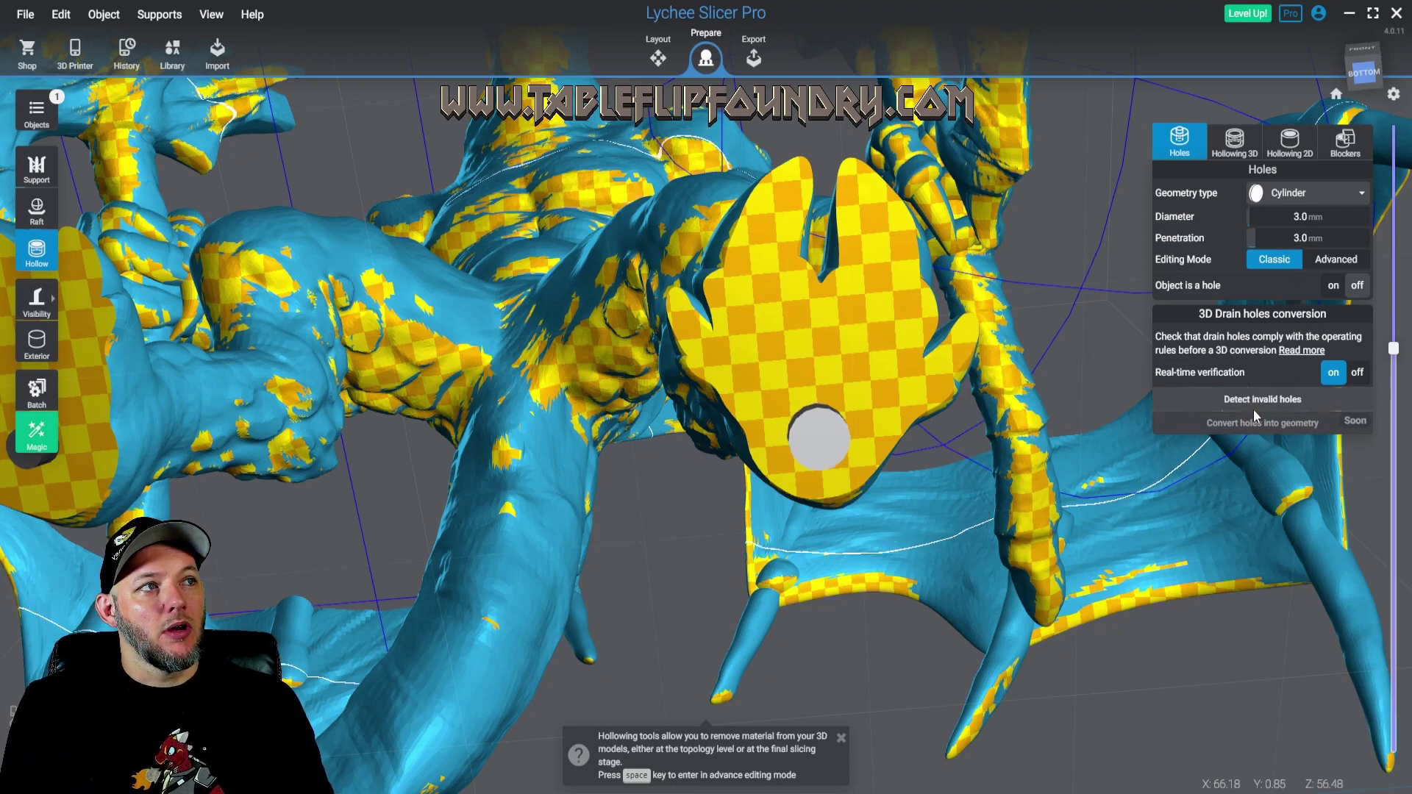
middle_drag(632, 430, 1033, 364)
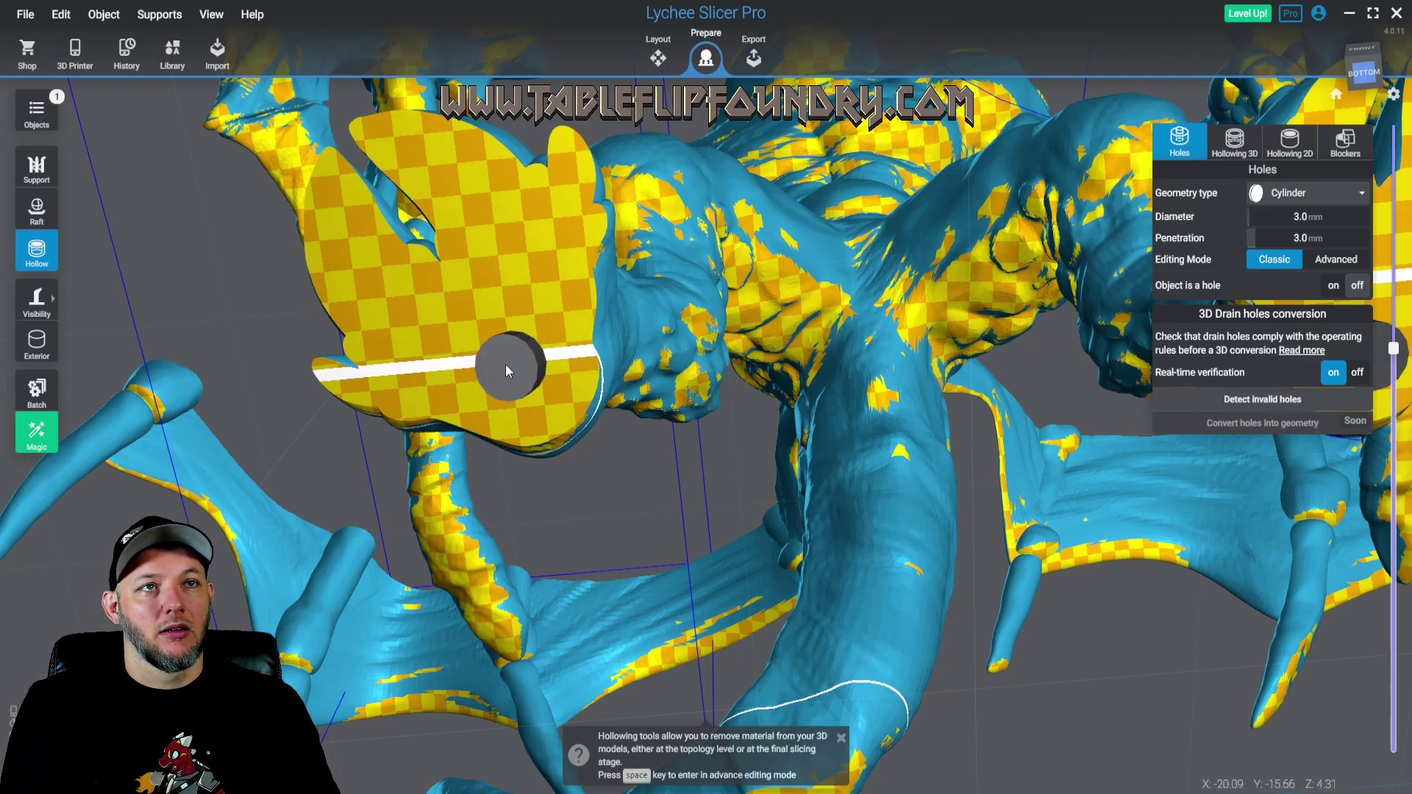
Enlarge the right foot's drain hole to 4 mm and run the invalid-hole detection
click(1278, 400)
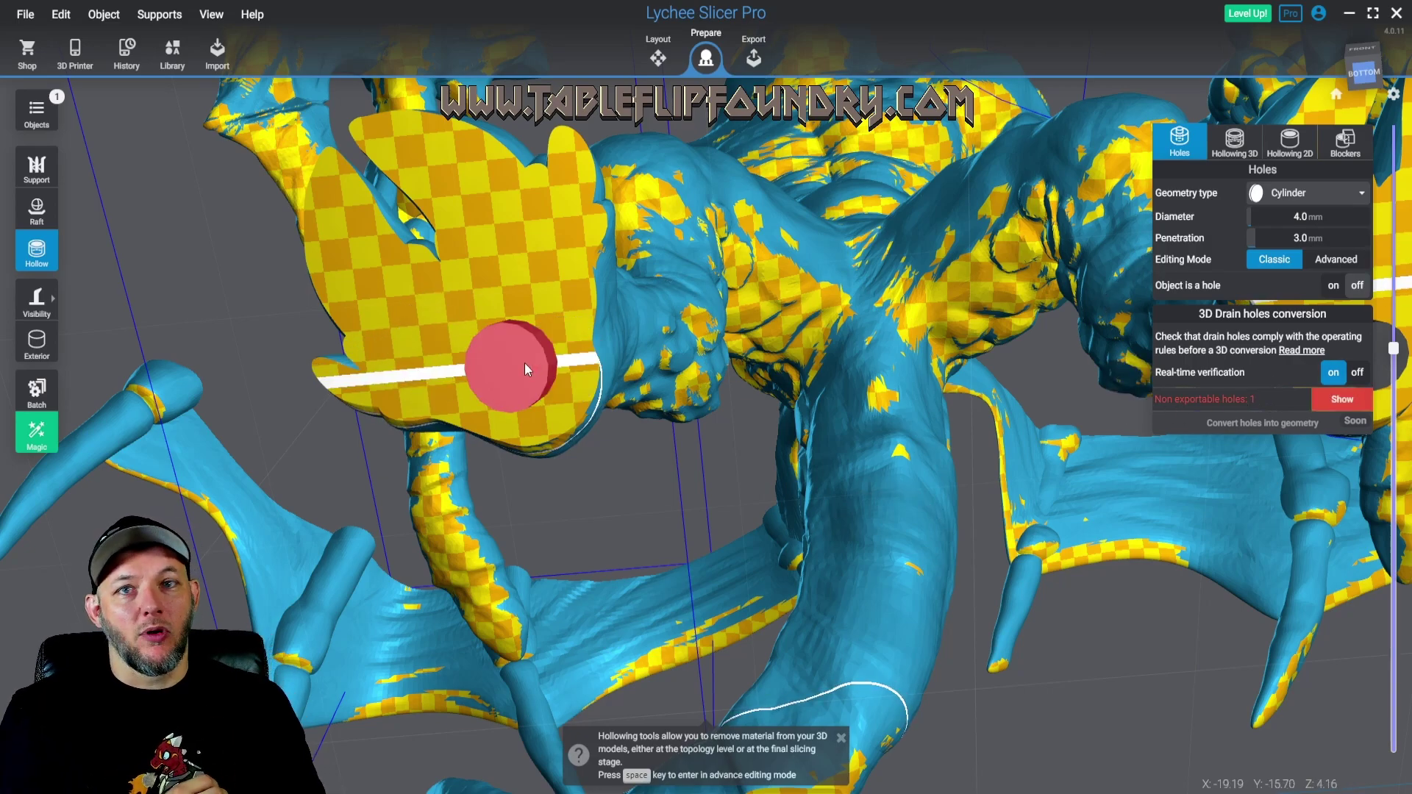
right_drag(525, 365, 698, 573)
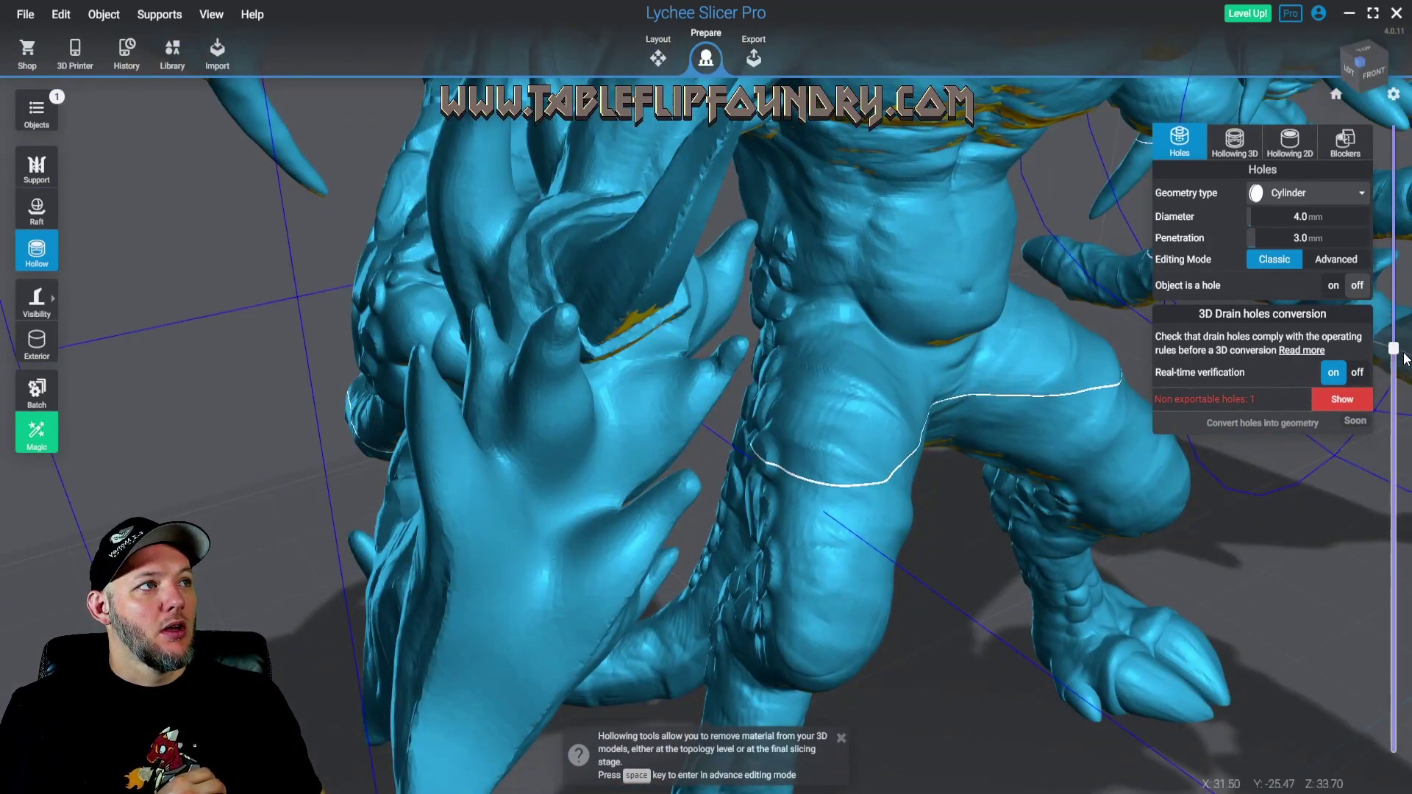
Inspect the flagged drain hole in the right foot through a low cutaway and set its diameter to 3.5 mm
drag(1393, 349, 1393, 726)
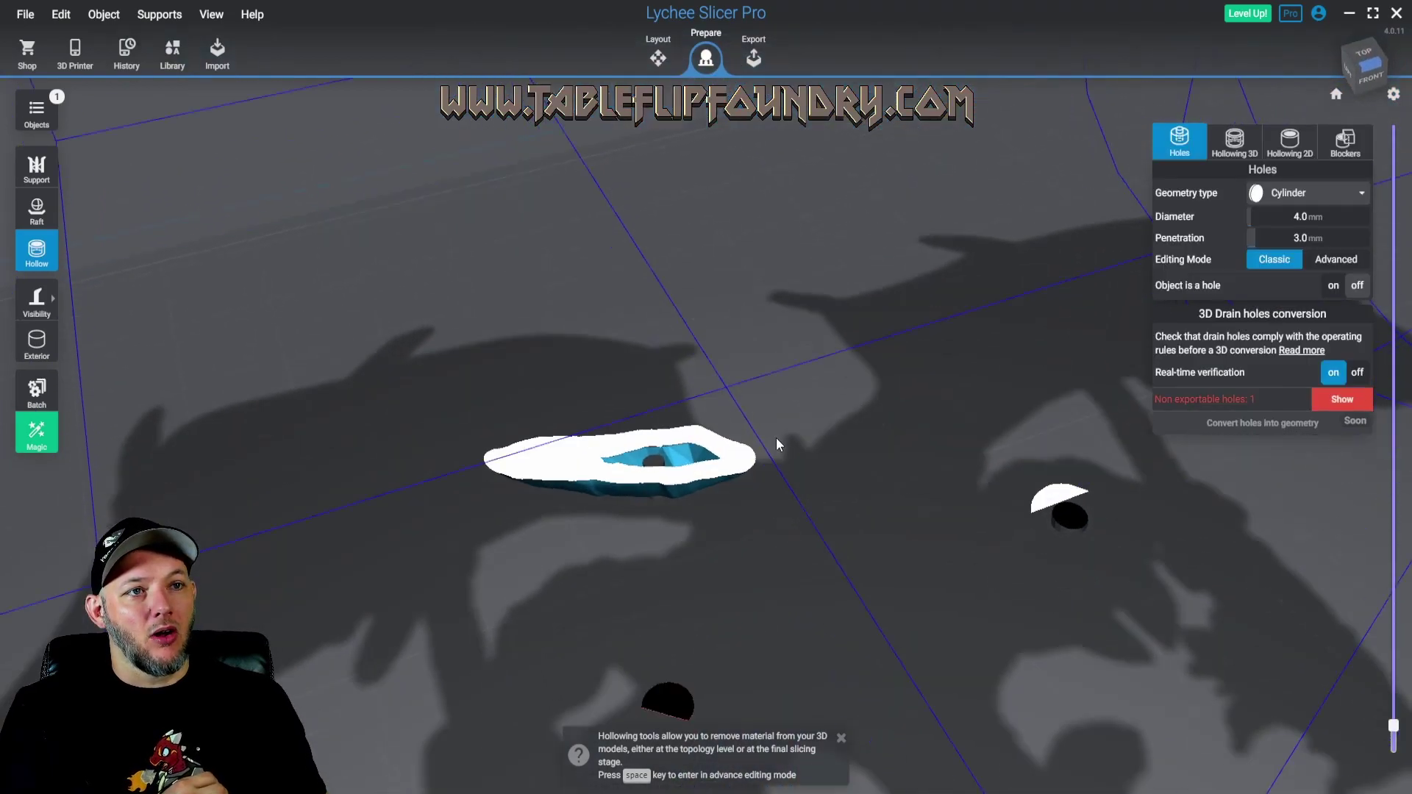
right_drag(778, 444, 772, 360)
drag(1394, 726, 1393, 698)
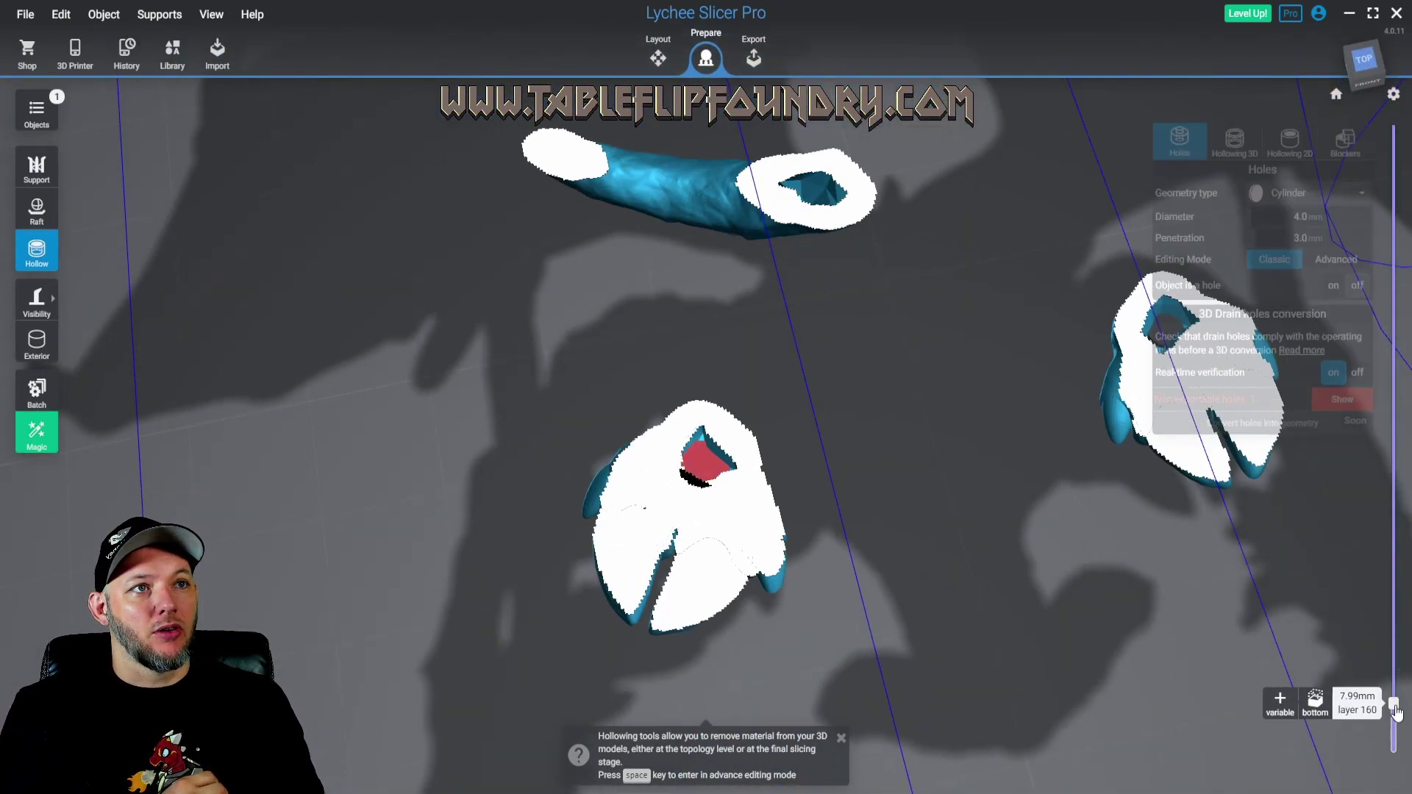
right_drag(785, 543, 741, 558)
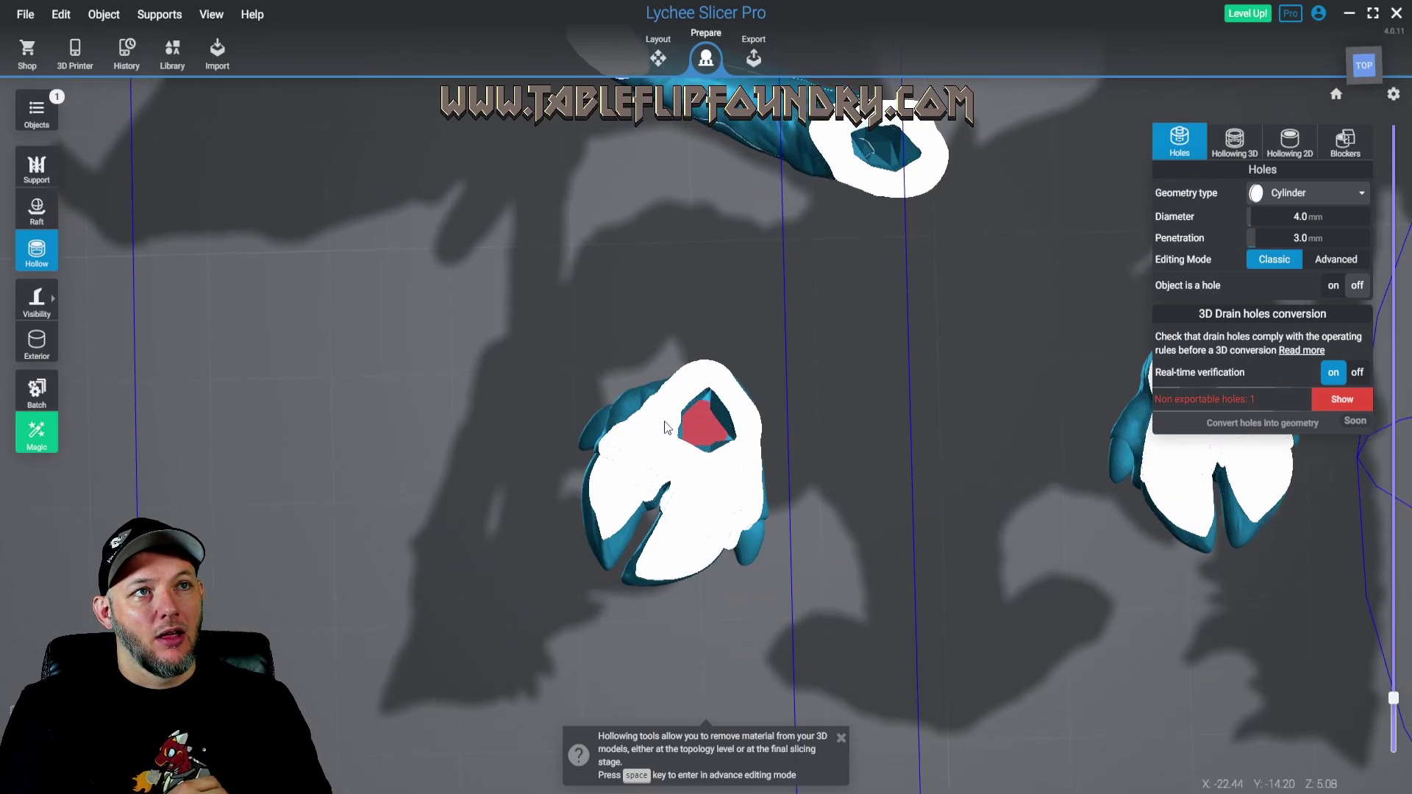
right_drag(659, 438, 592, 427)
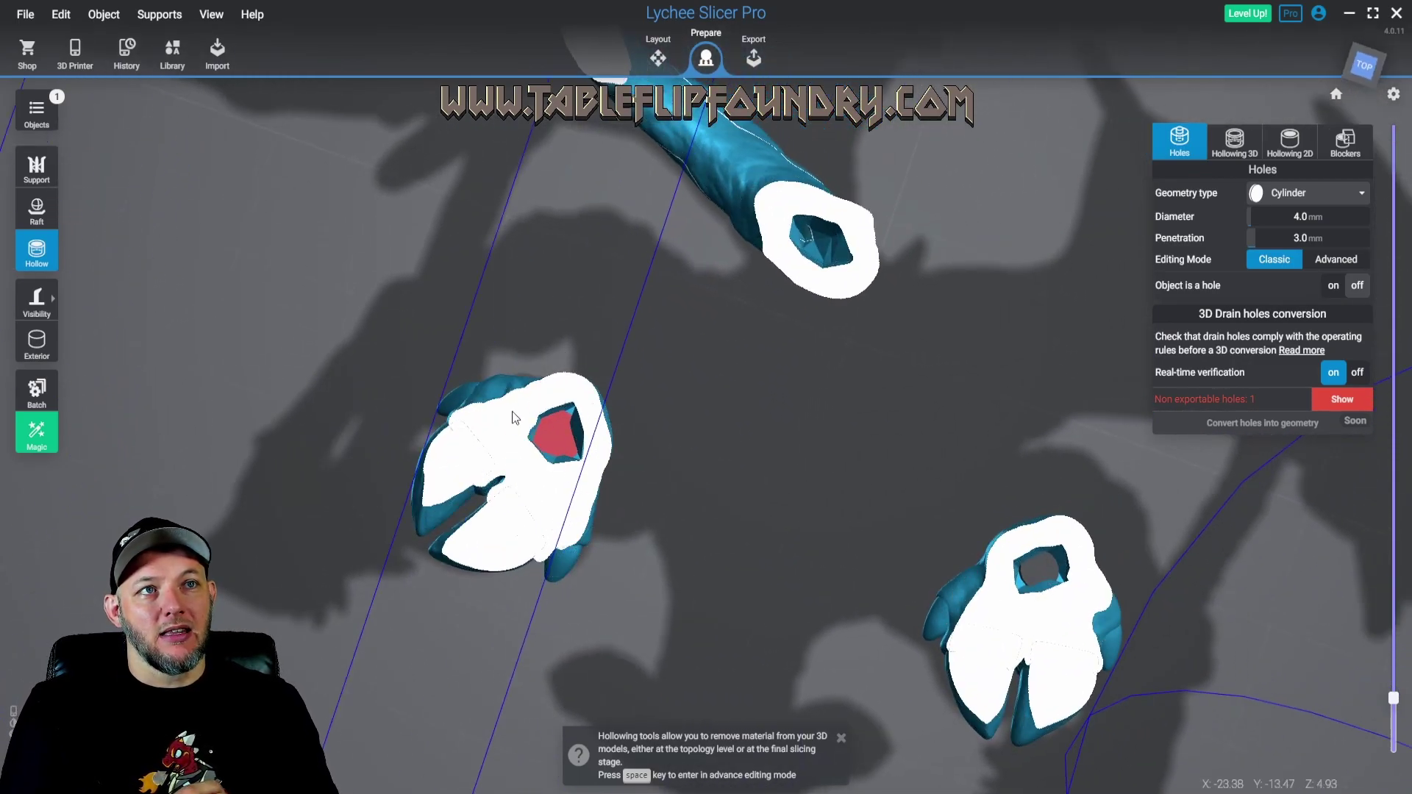
click(1342, 399)
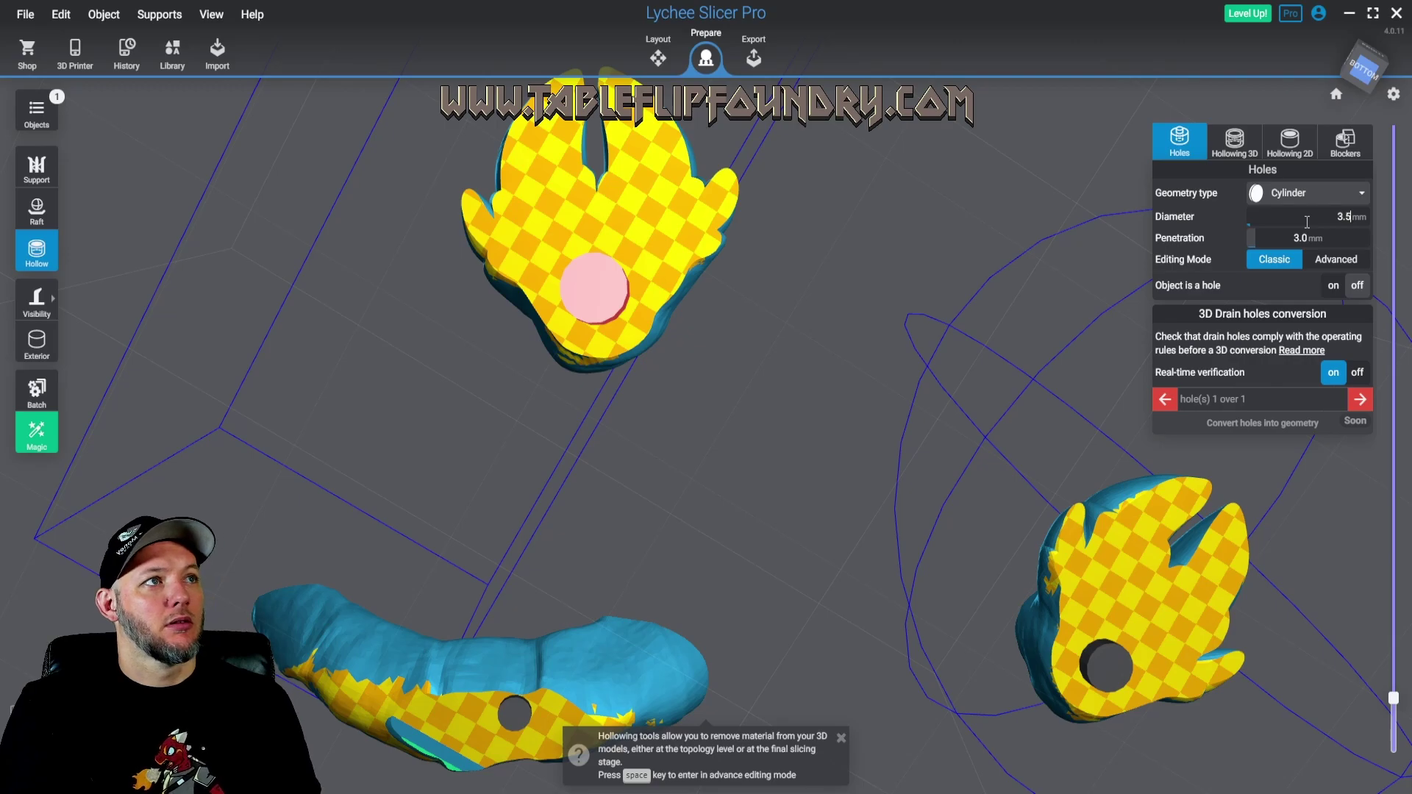
click(1314, 399)
click(1264, 401)
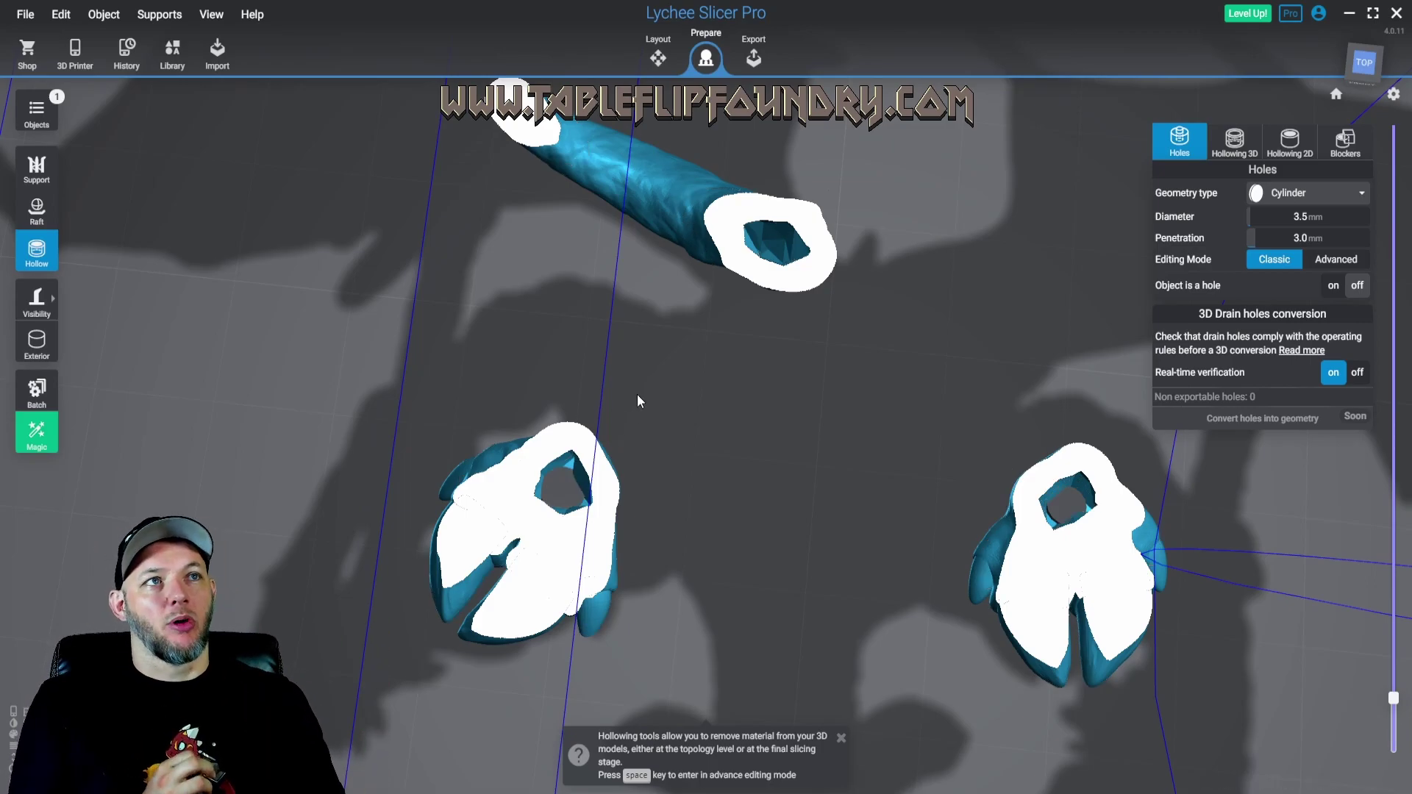
Remove the cutaway and examine the whole model, including the drain holes in the feet and tail from below
scroll(637, 400, down, 5)
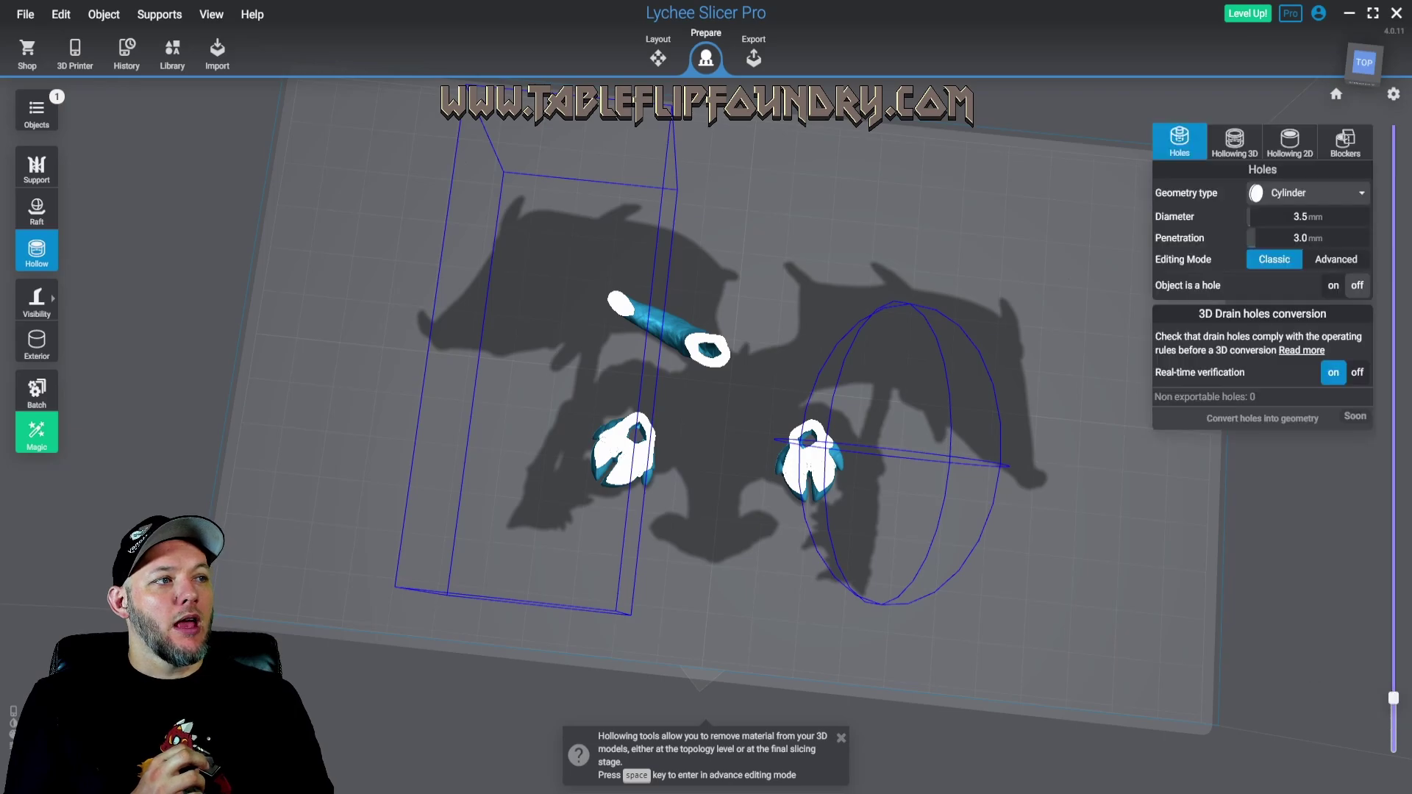
drag(1394, 698, 1395, 762)
right_drag(1184, 581, 886, 436)
scroll(809, 417, up, 5)
scroll(898, 447, down, 6)
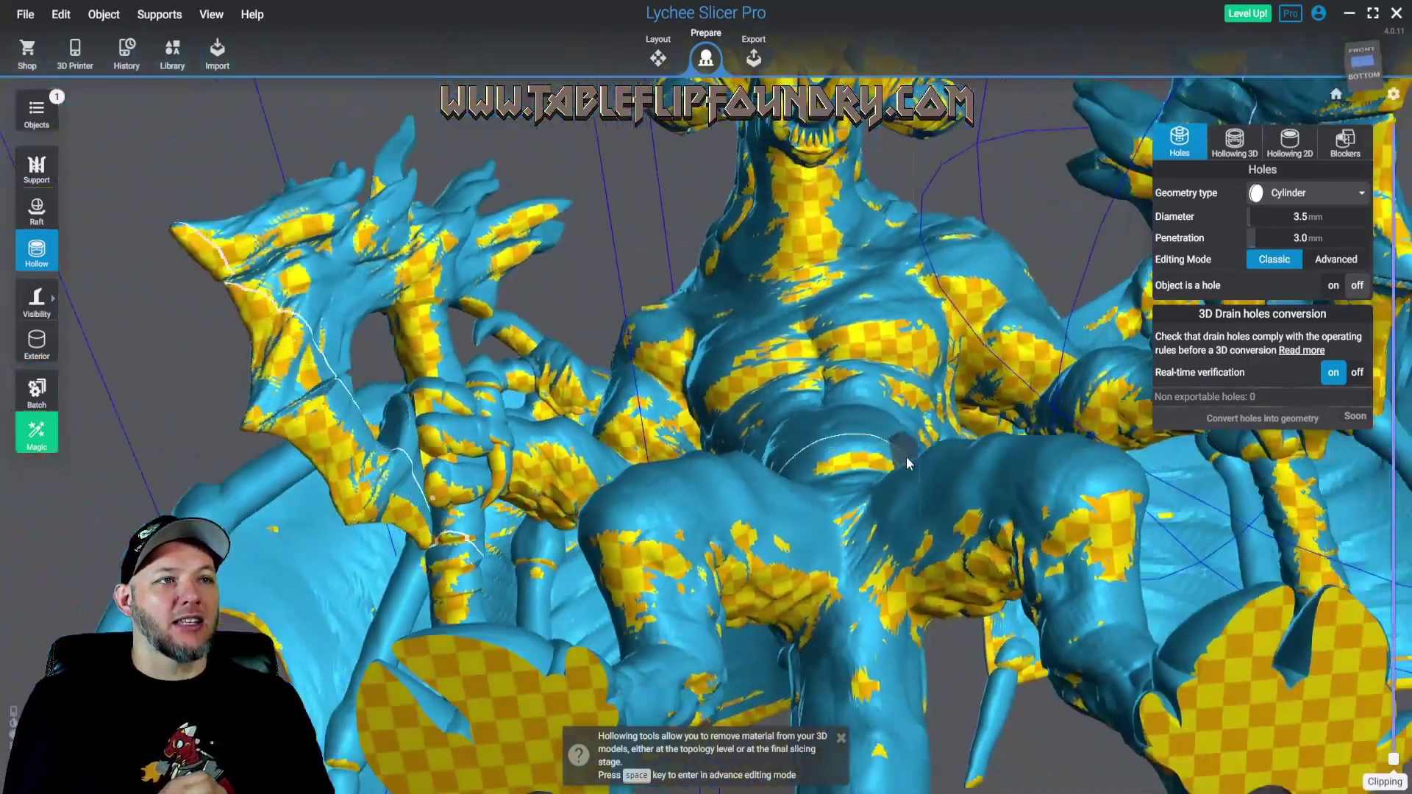
right_drag(941, 521, 881, 411)
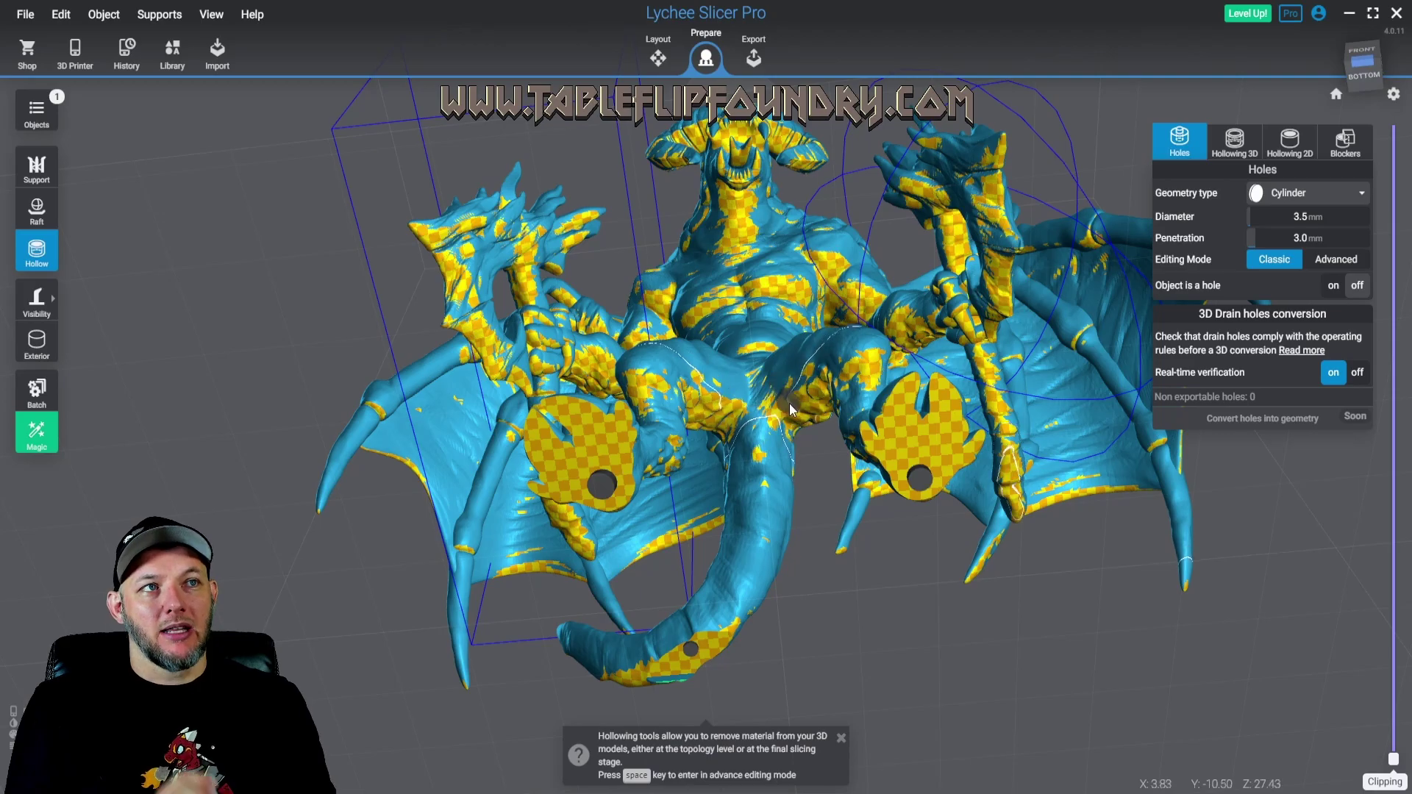
right_drag(788, 403, 685, 601)
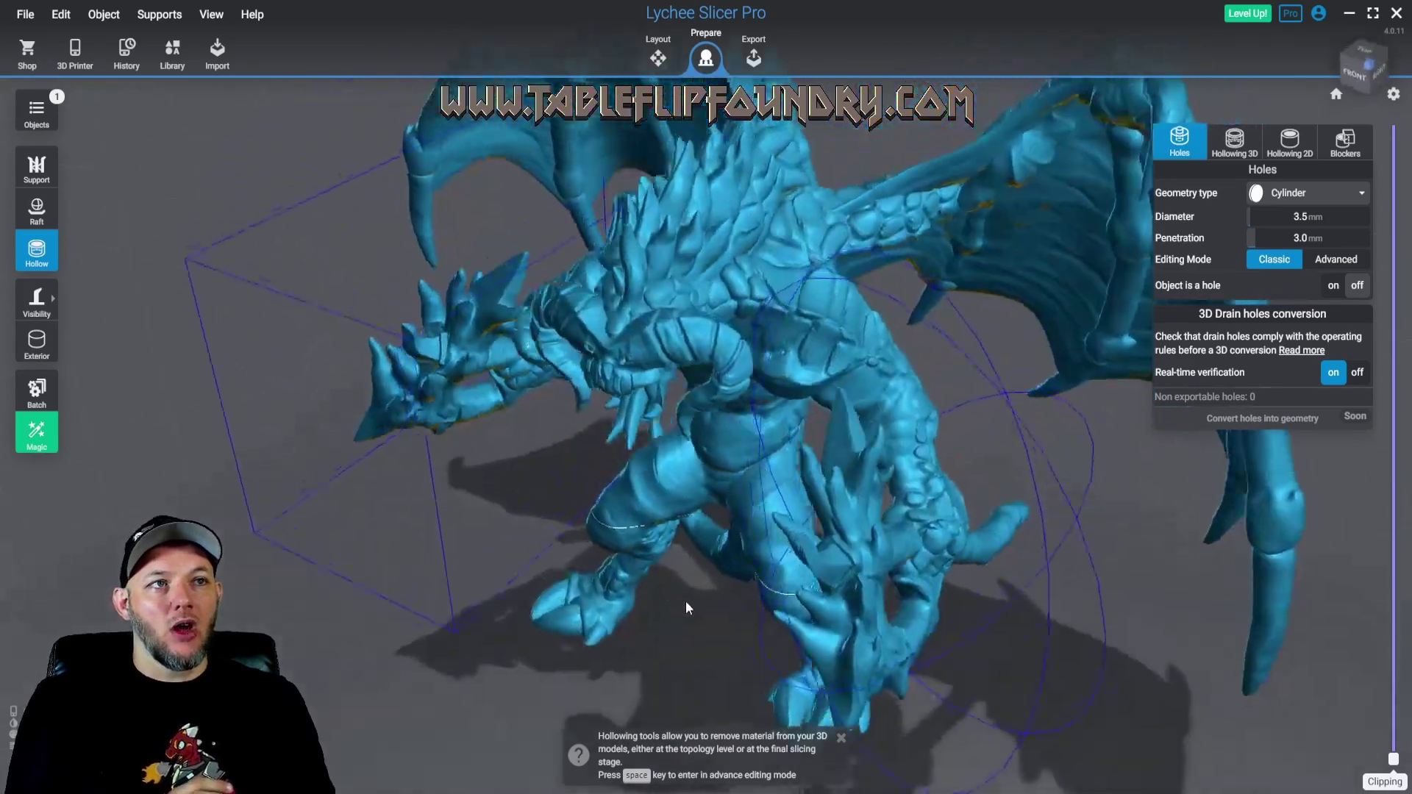
scroll(699, 599, down, 6)
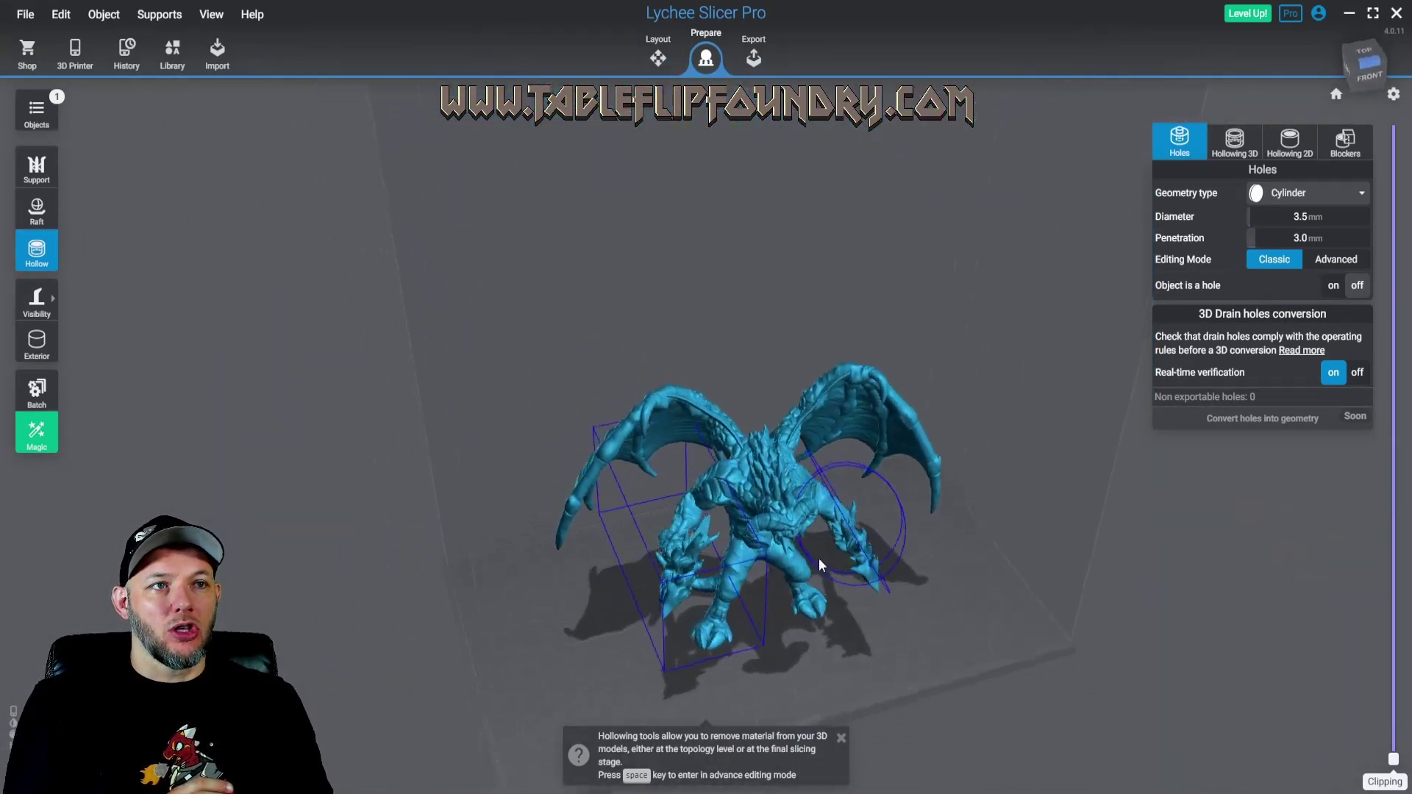
Add a 3 mm drain hole on each side of the tail base on the model's underside
right_drag(819, 558, 815, 359)
right_drag(822, 471, 703, 462)
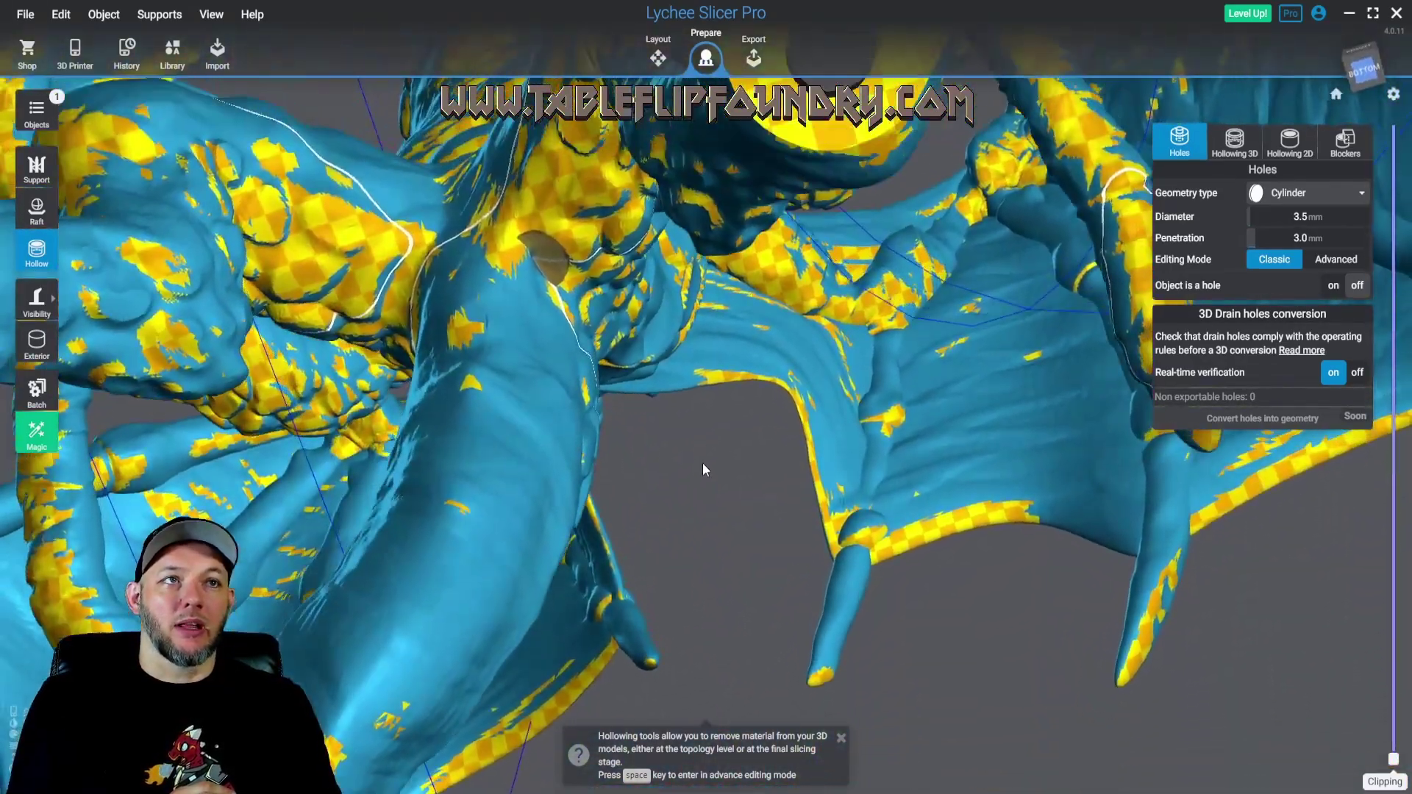
click(540, 239)
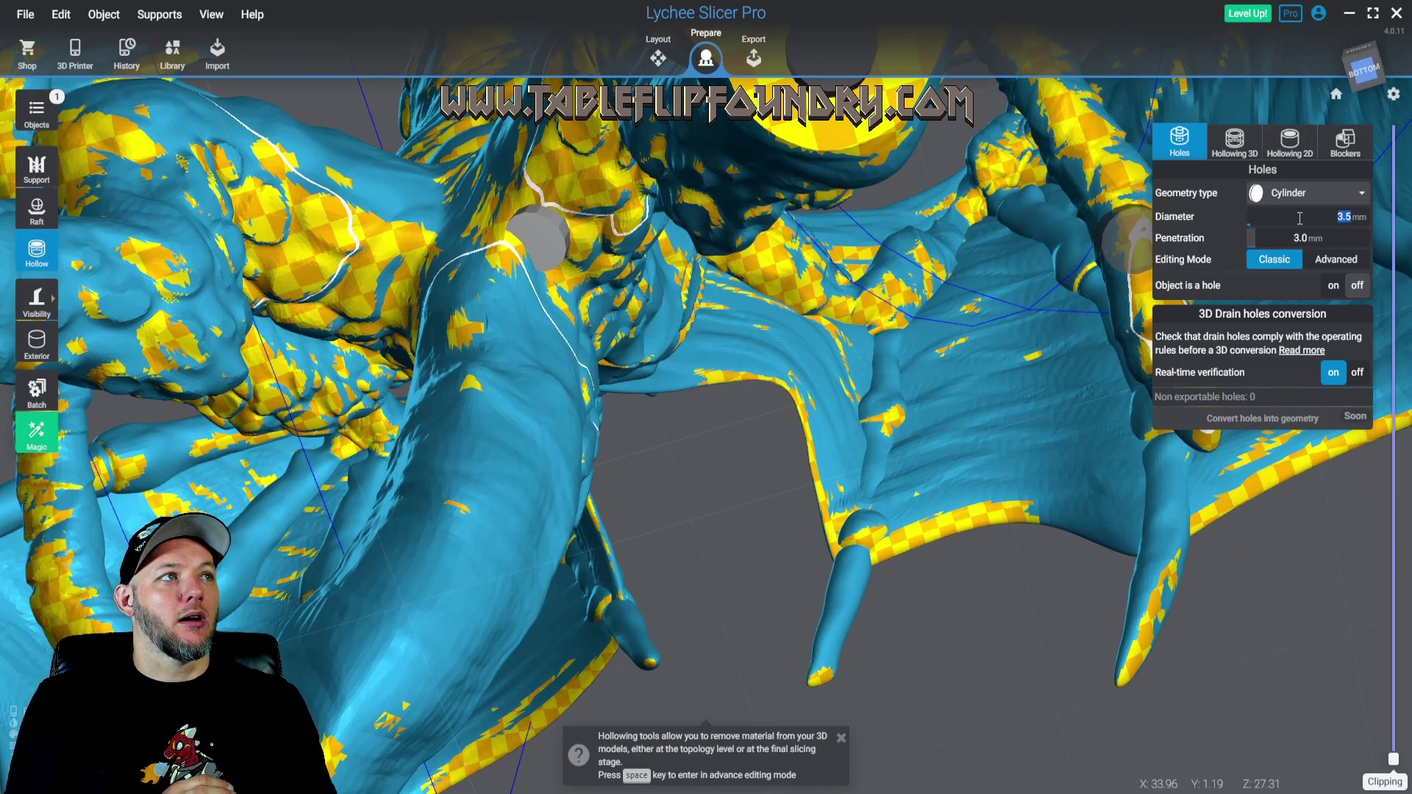
right_drag(470, 265, 781, 427)
scroll(813, 303, down, 5)
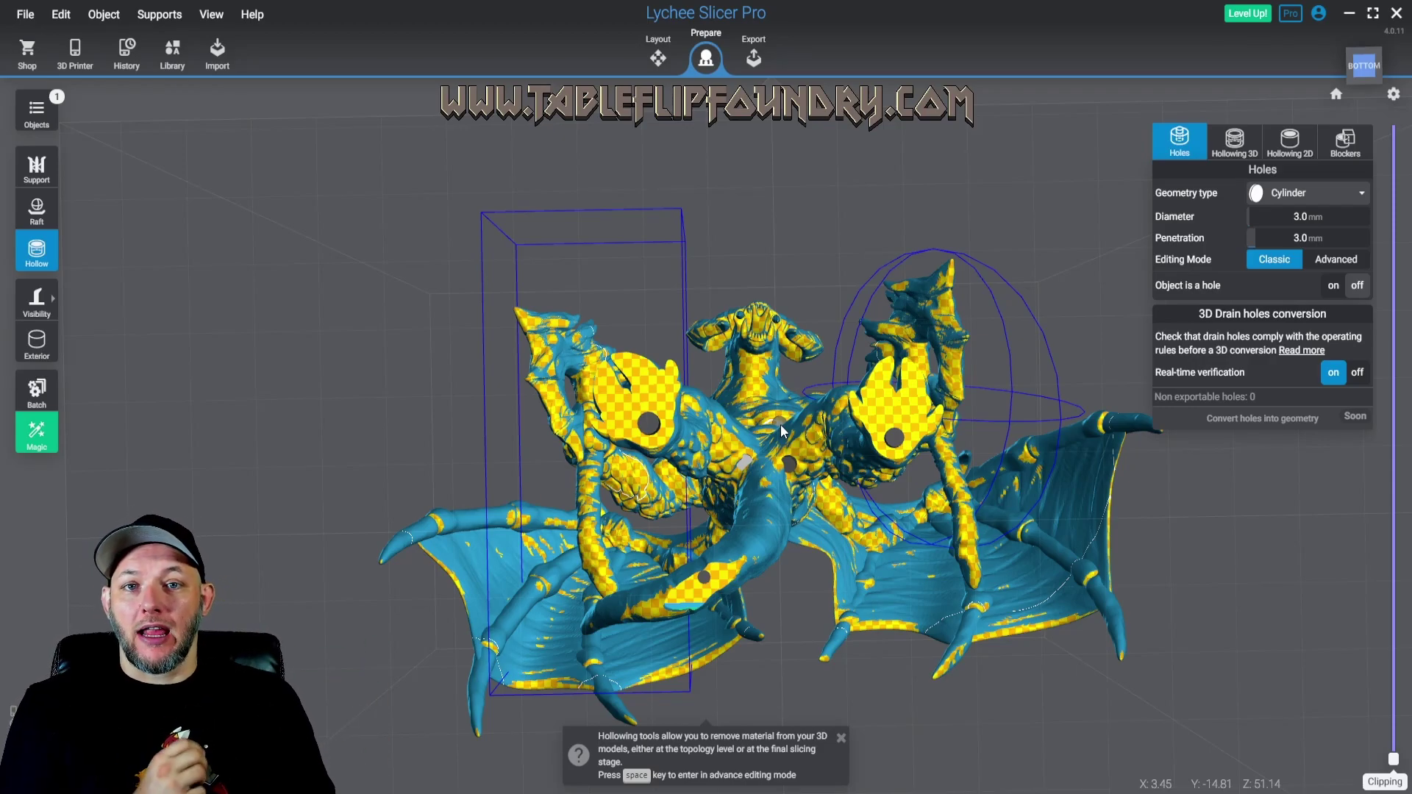
Try a 3 mm drain hole in the left armpit, then delete that hole
scroll(794, 475, up, 10)
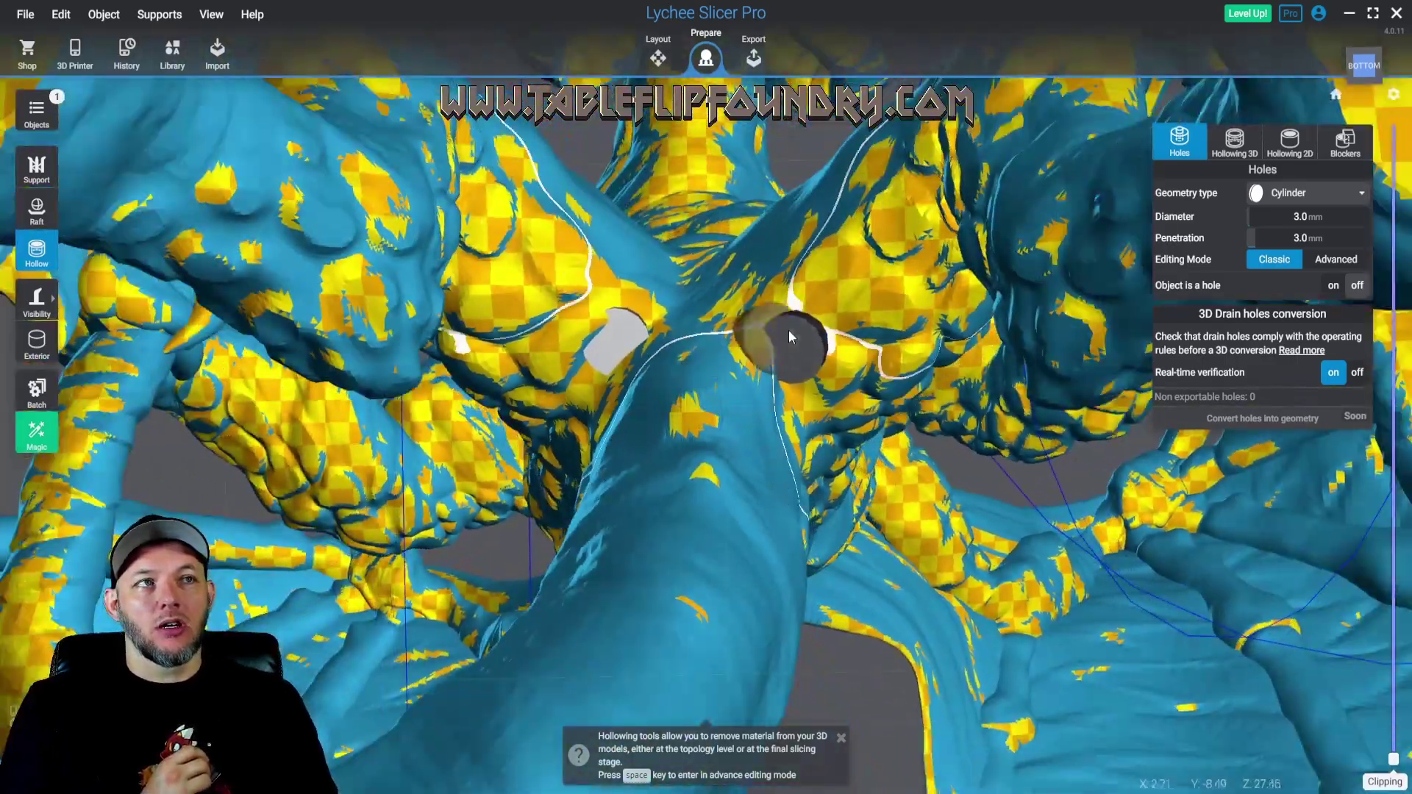
scroll(743, 327, down, 5)
right_drag(686, 313, 893, 317)
scroll(705, 399, up, 2)
click(572, 365)
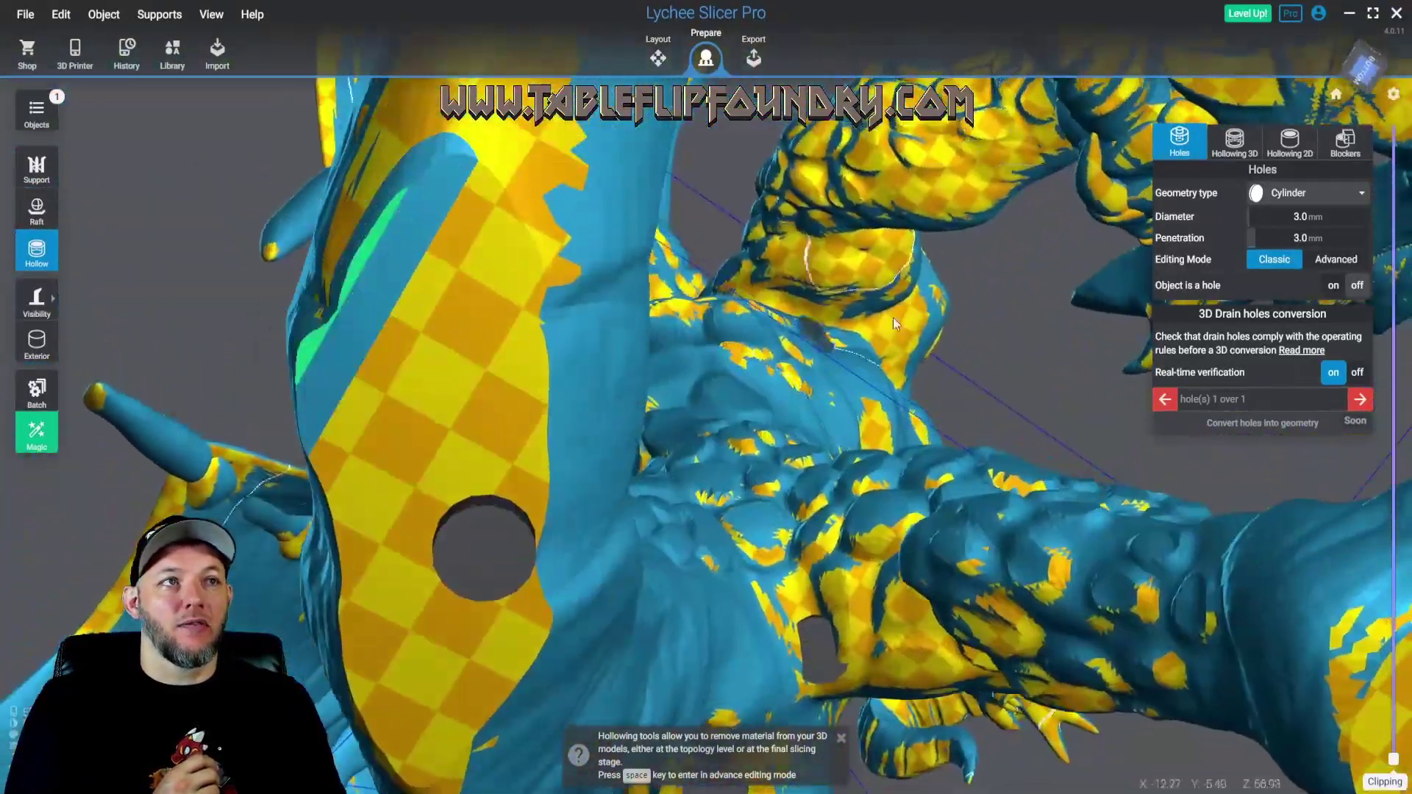
click(823, 318)
right_drag(823, 317, 628, 539)
scroll(808, 409, down, 5)
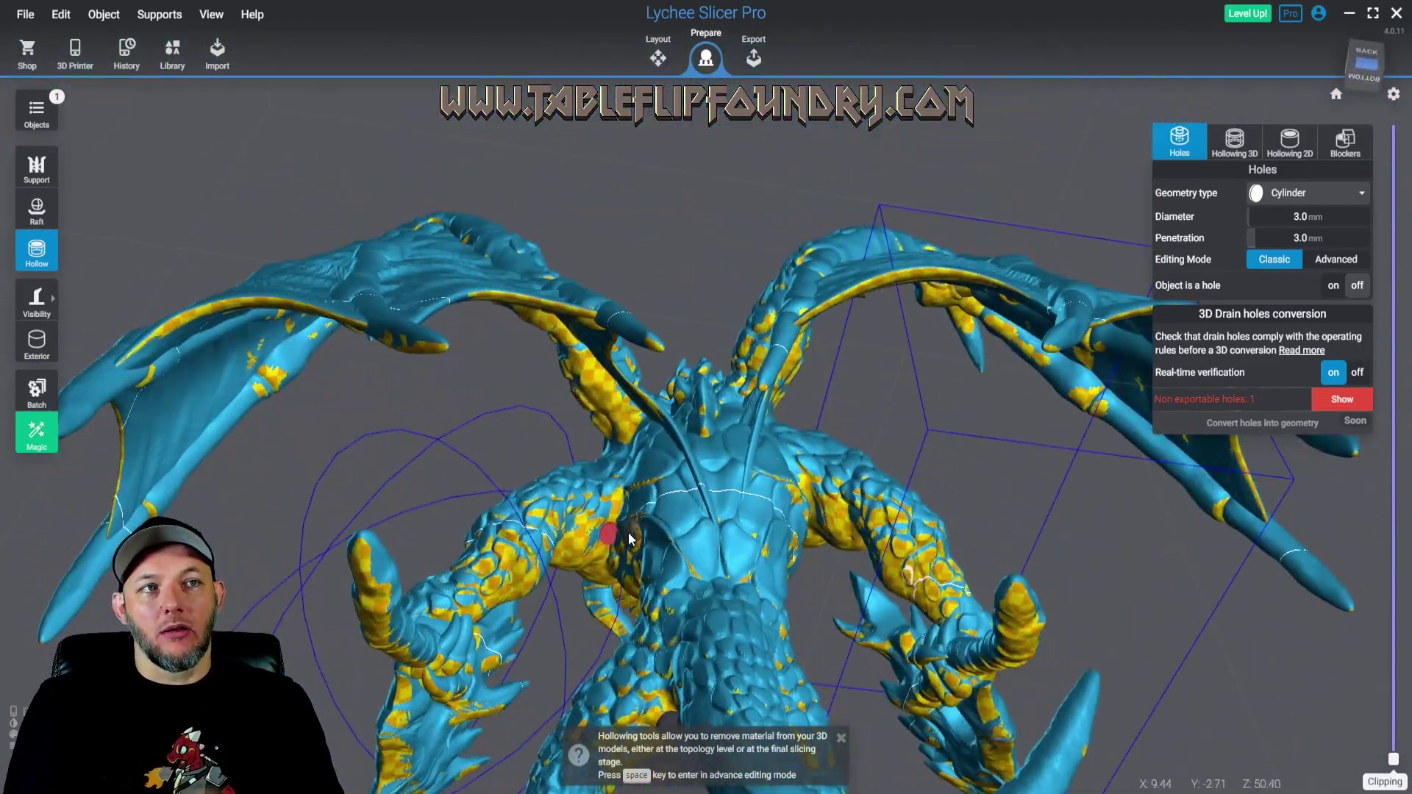
click(613, 525)
key(Delete)
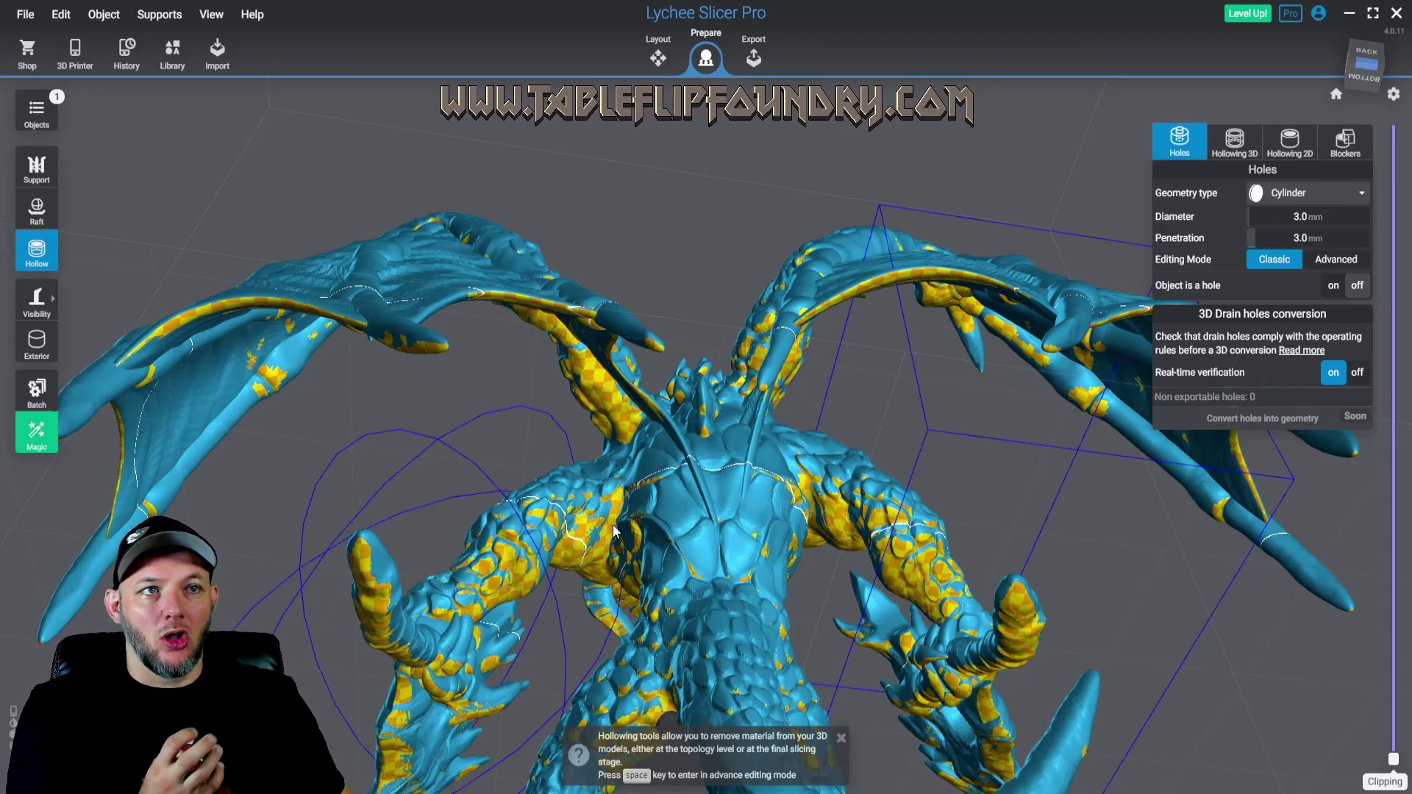
Examine the model from the underside, side and front to review the placement of all remaining drain holes
right_drag(638, 525, 620, 426)
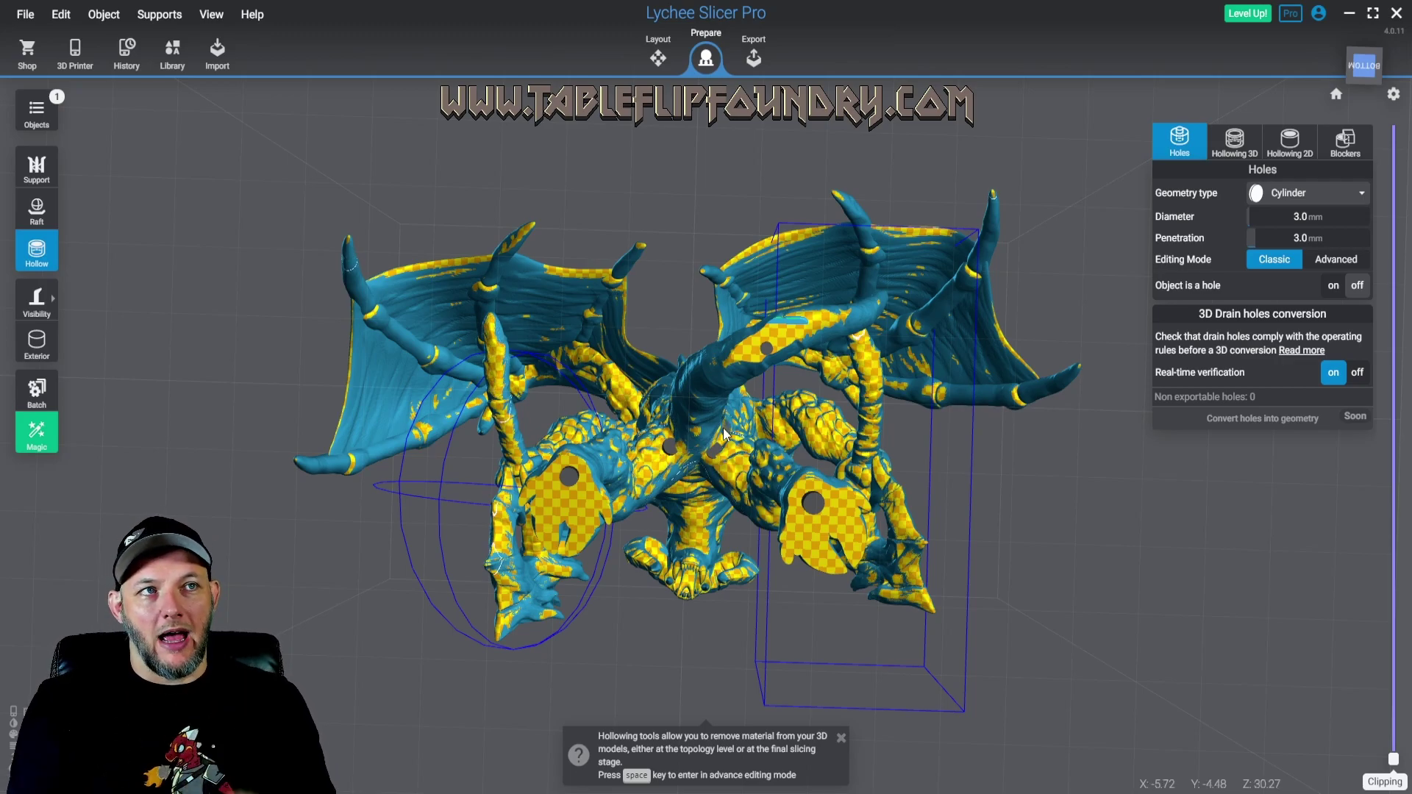
drag(719, 448, 517, 478)
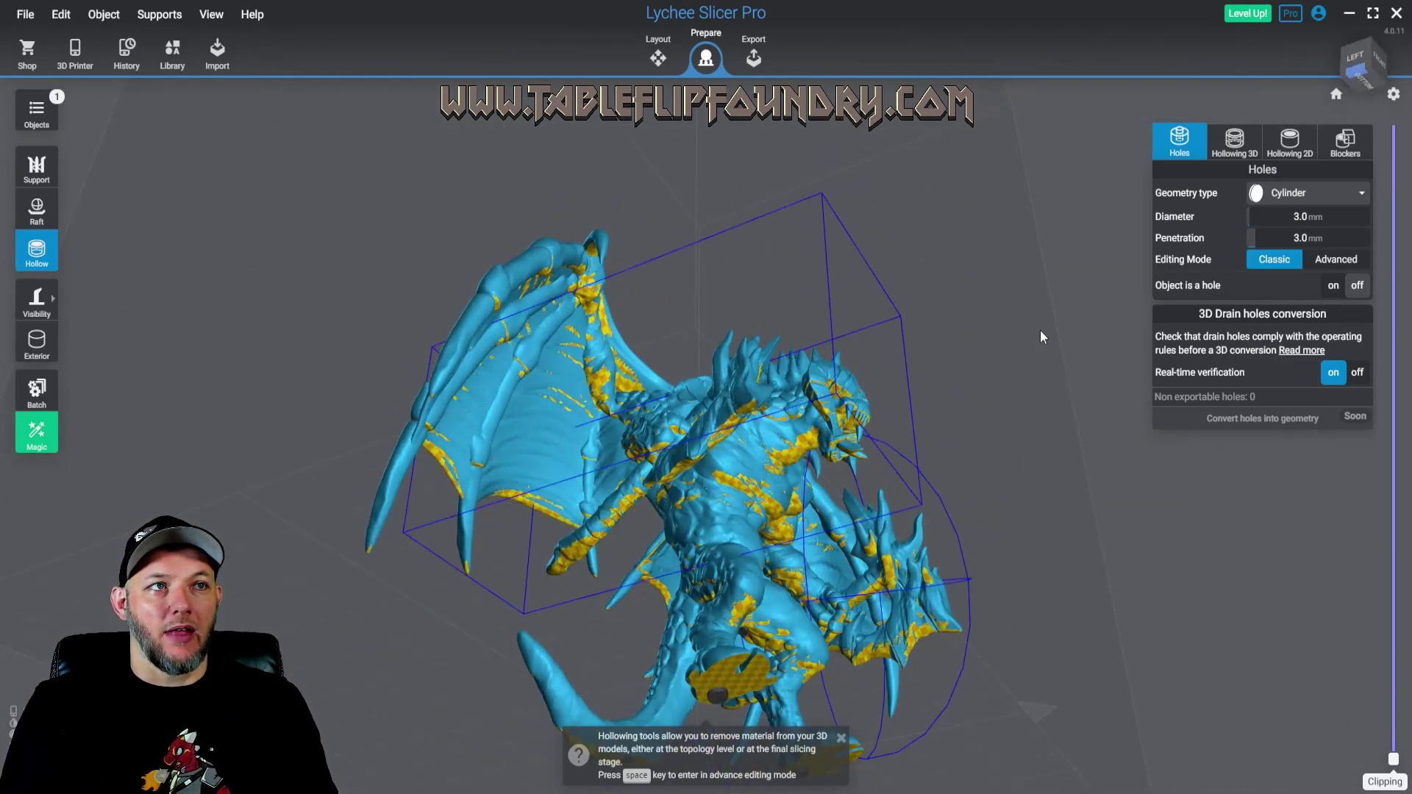
drag(1008, 269, 762, 341)
scroll(762, 341, down, 5)
right_drag(764, 329, 628, 389)
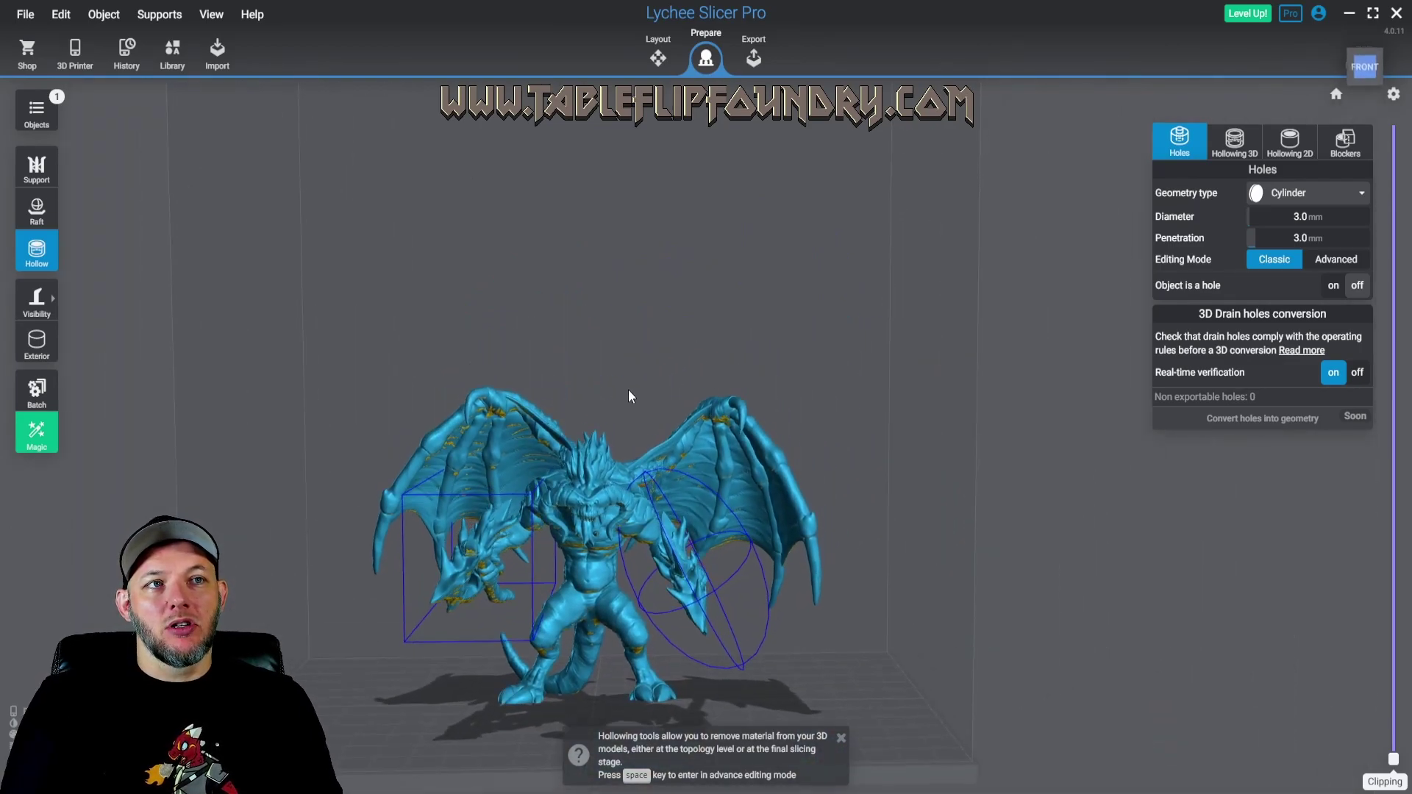
drag(629, 390, 671, 434)
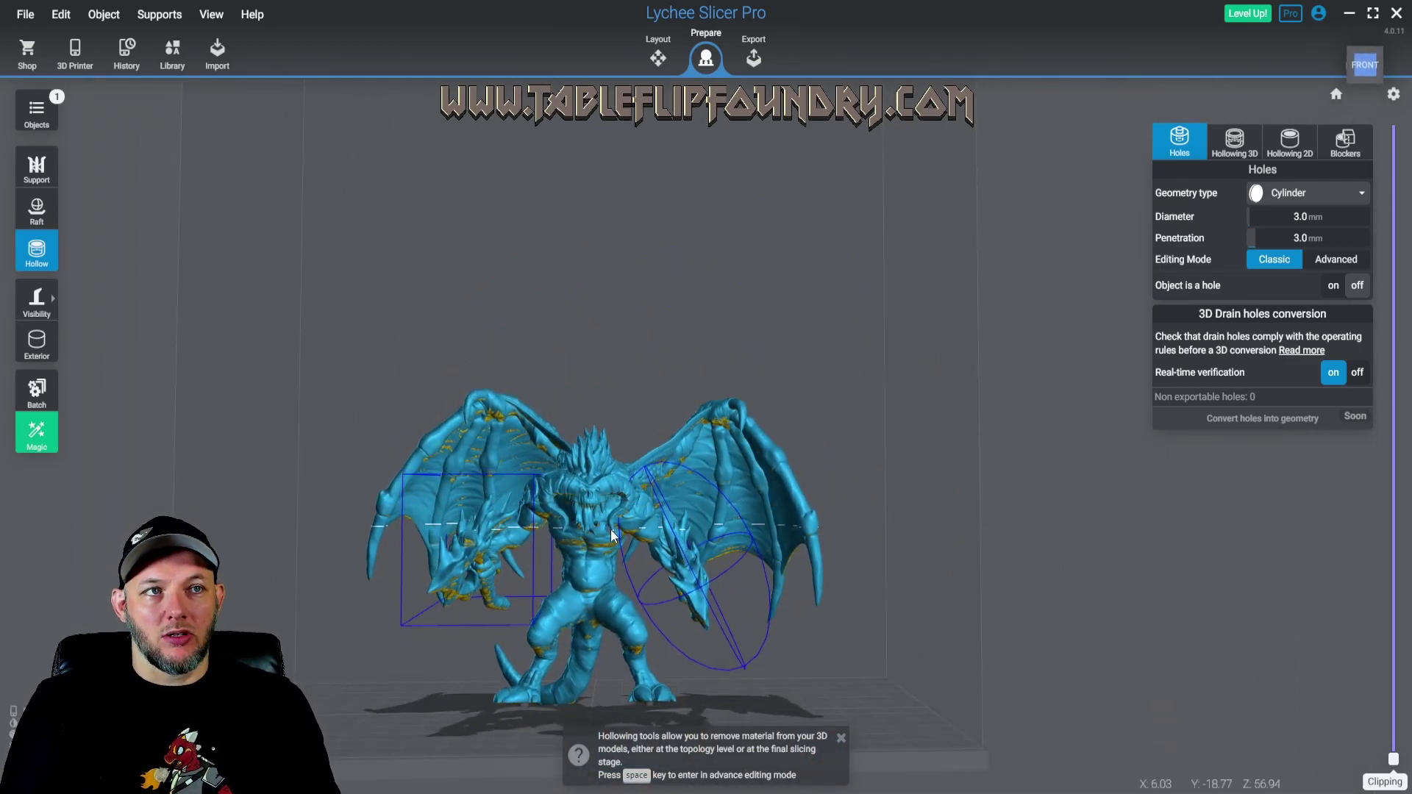
drag(549, 559, 522, 444)
scroll(522, 444, up, 5)
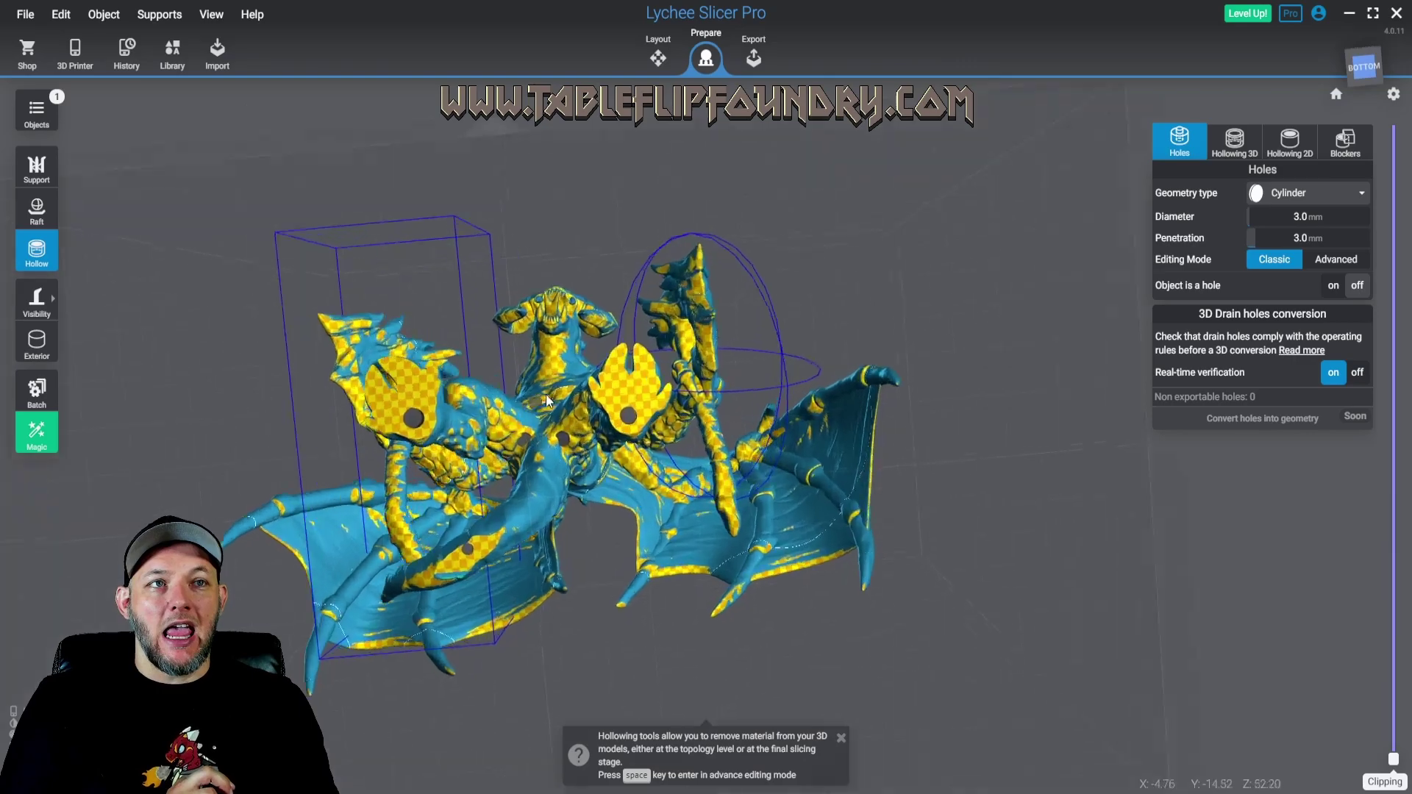
click(523, 451)
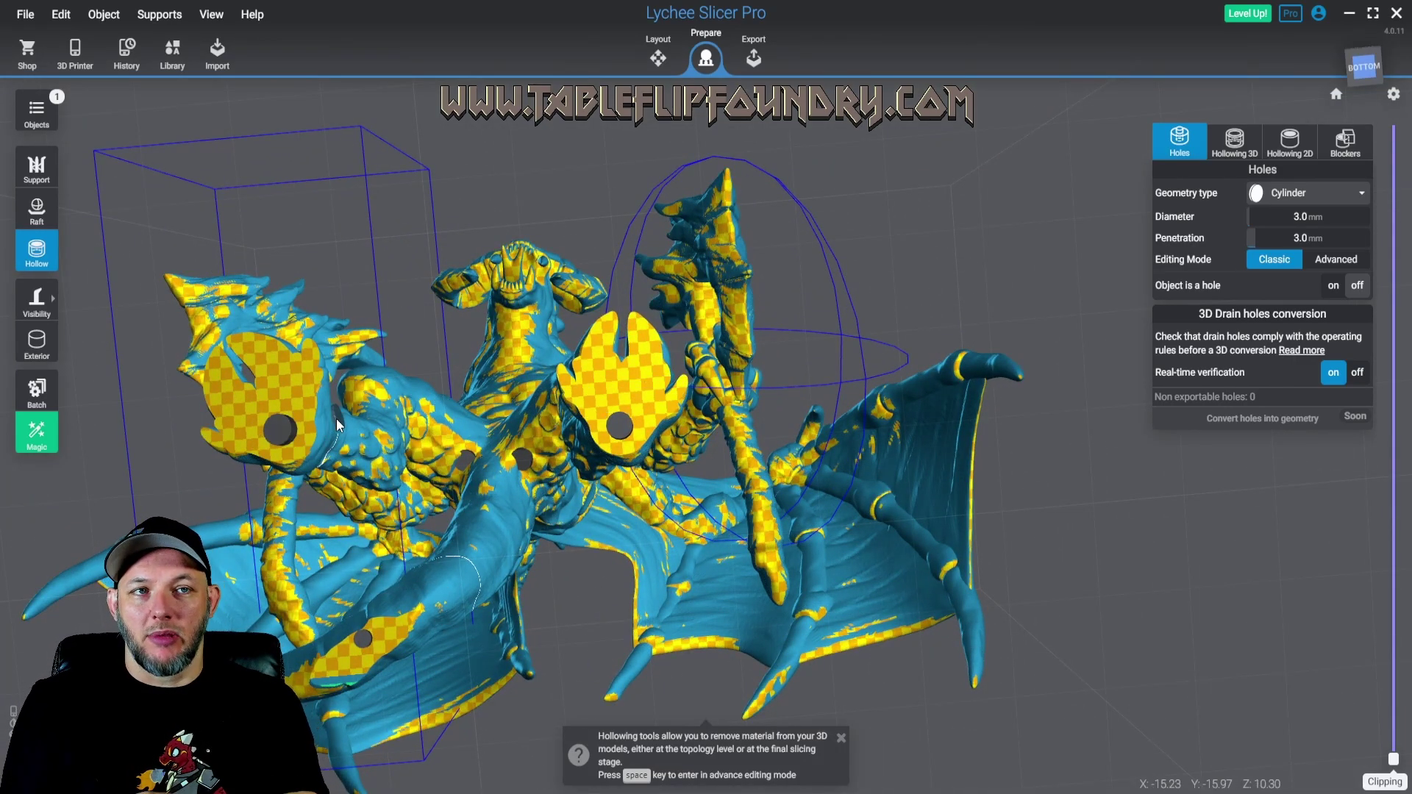
drag(347, 415, 655, 358)
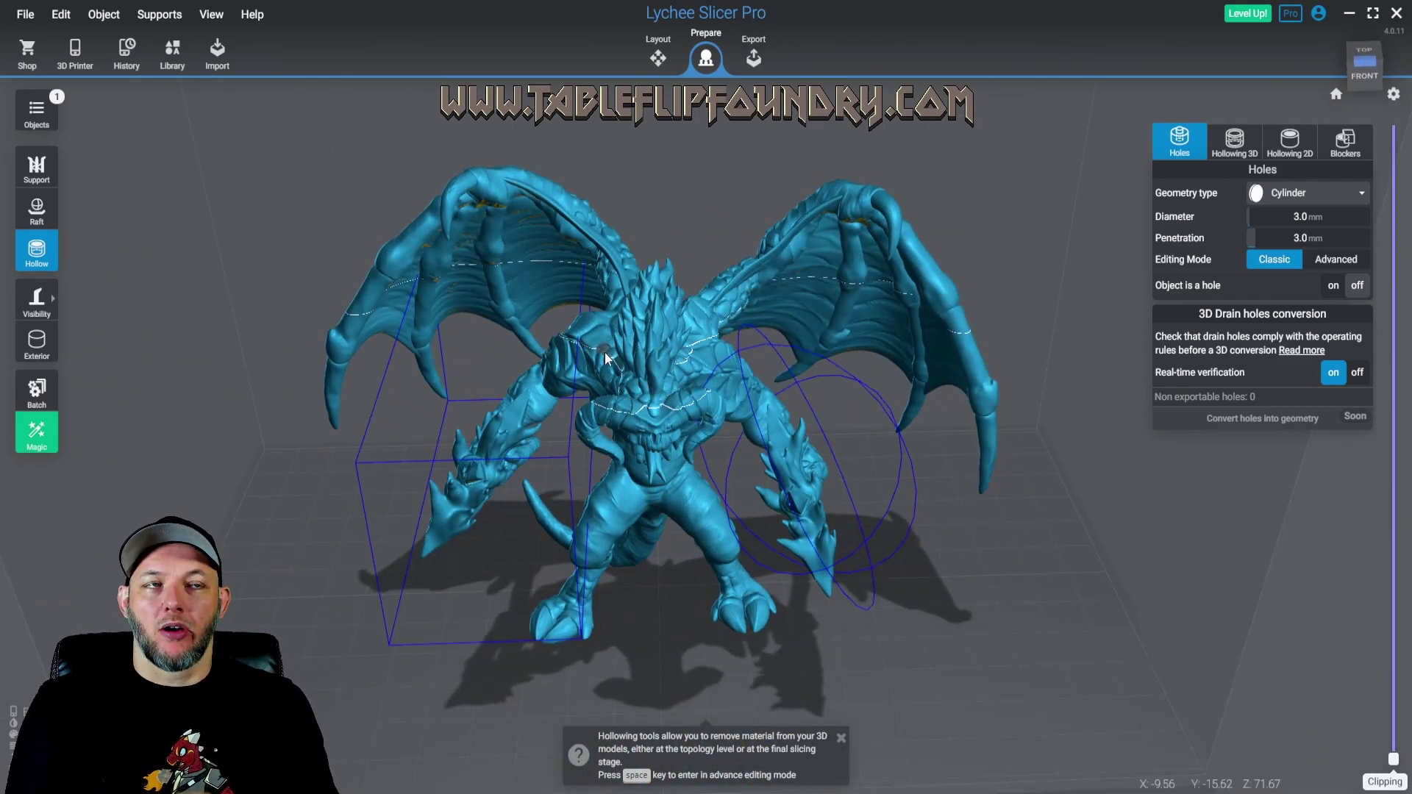